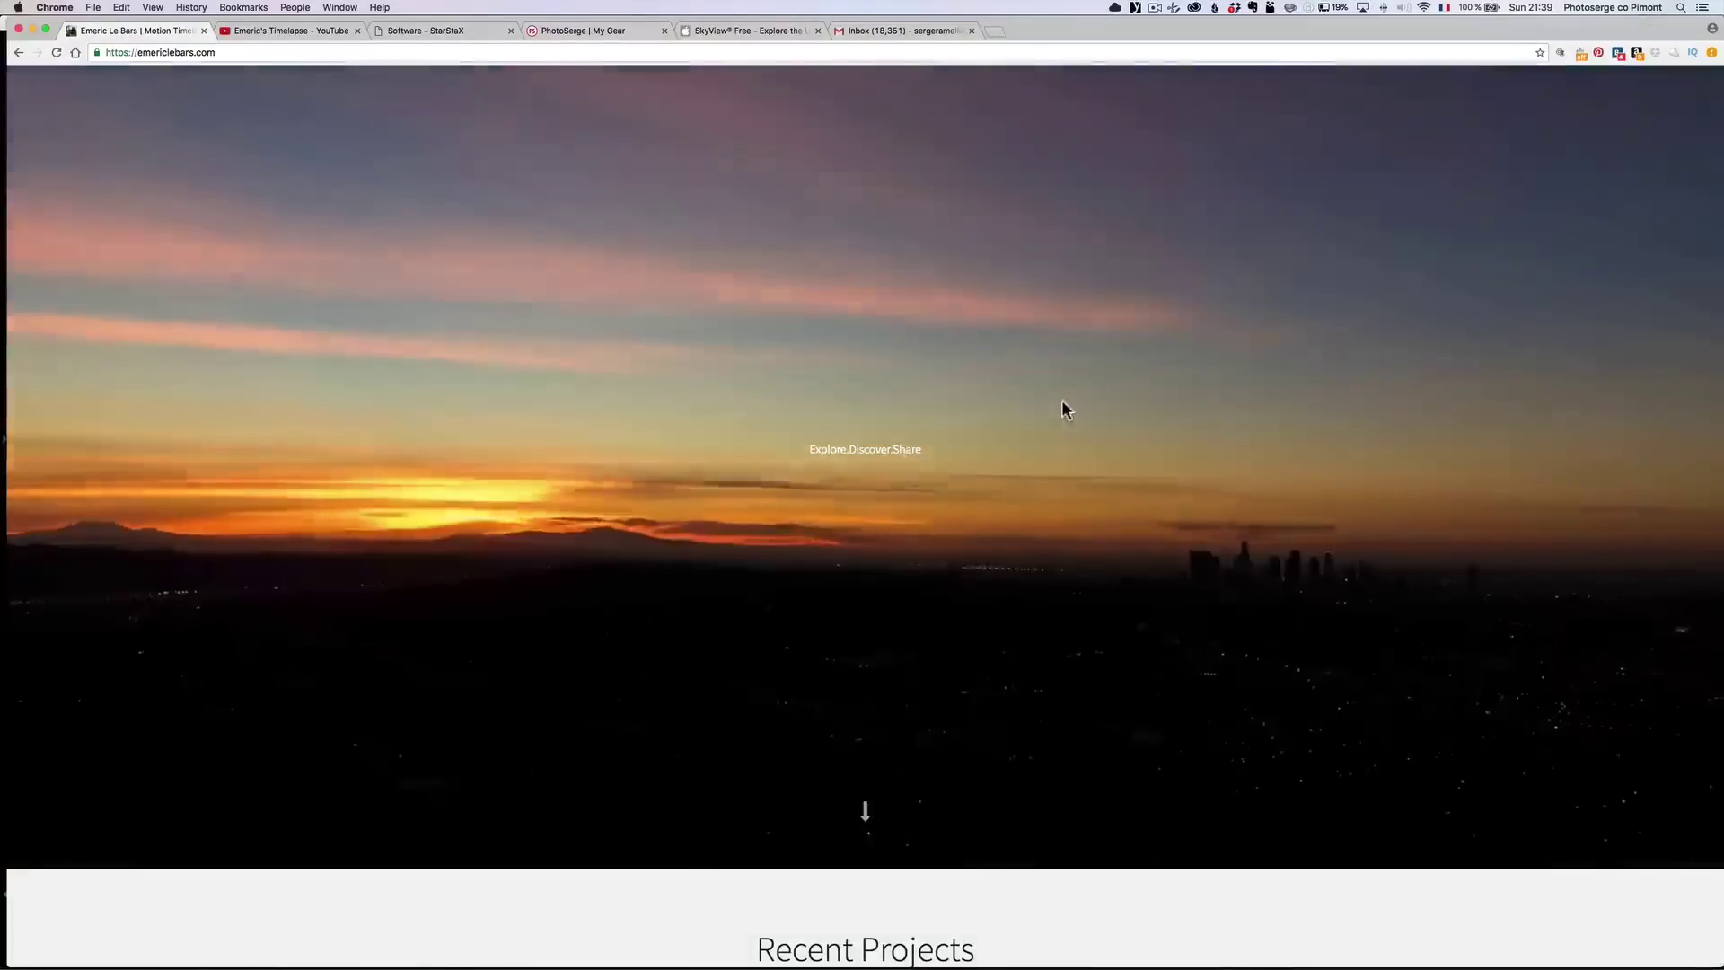
Browse the photographer's website, then show the Emeric's Timelapse YouTube channel tab.
scroll(1064, 403, "down", 3)
scroll(1042, 400, "up", 4)
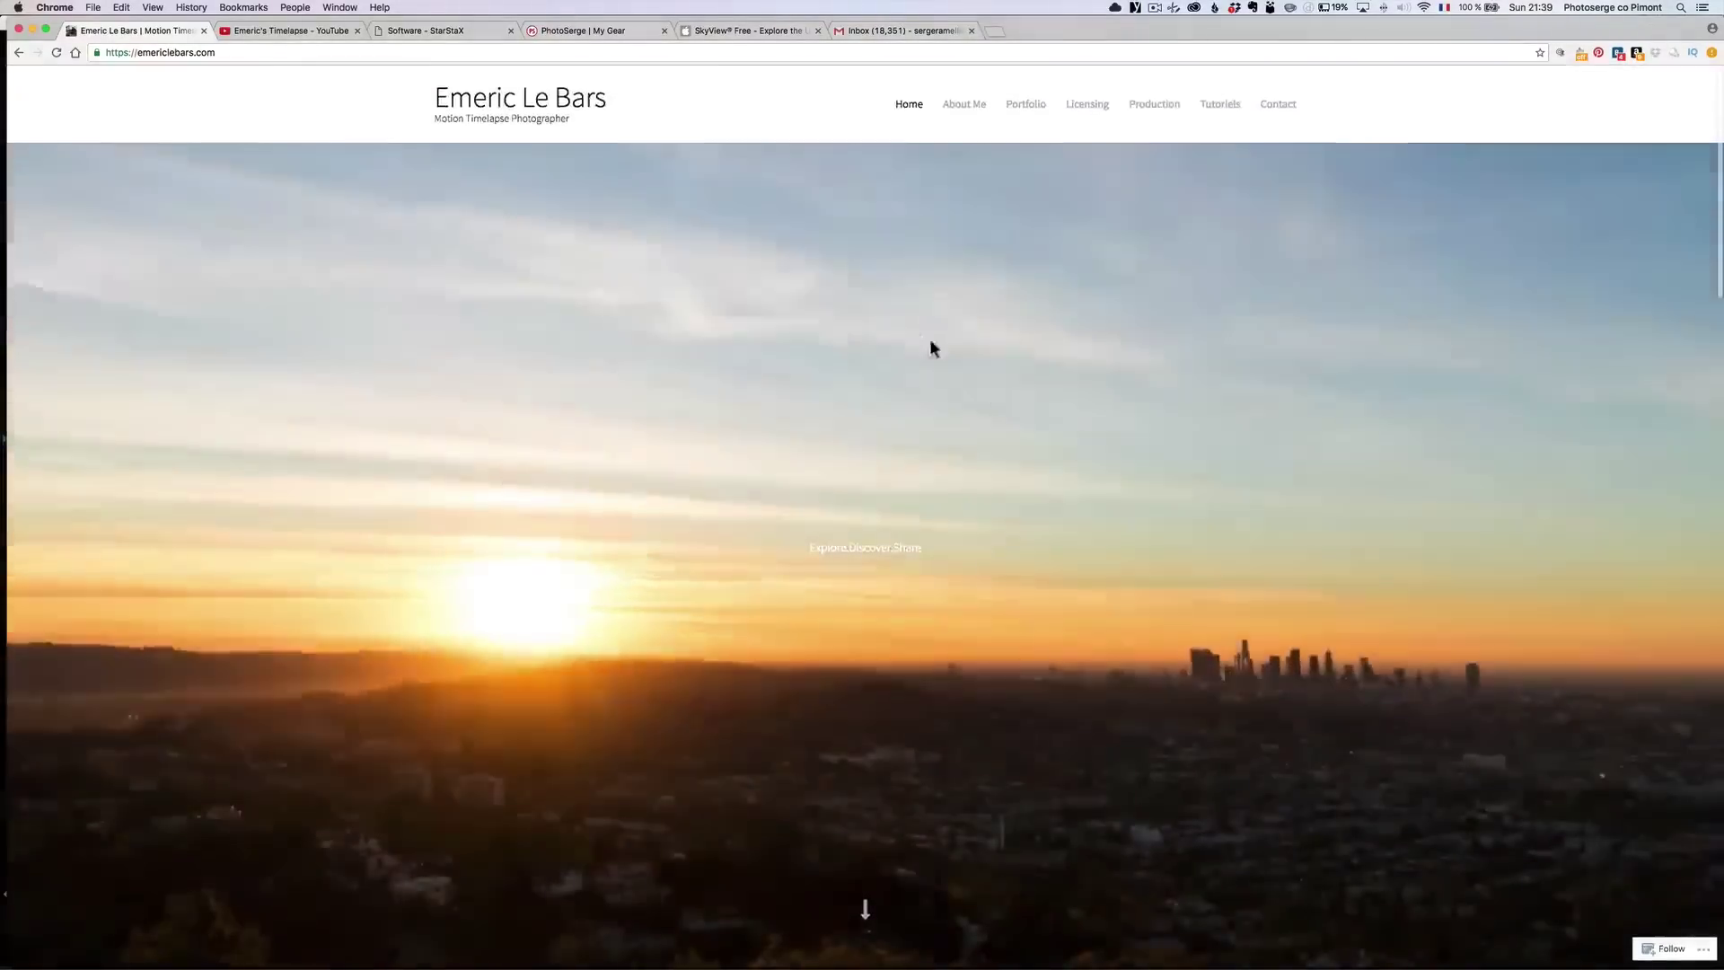
scroll(1139, 389, "down", 10)
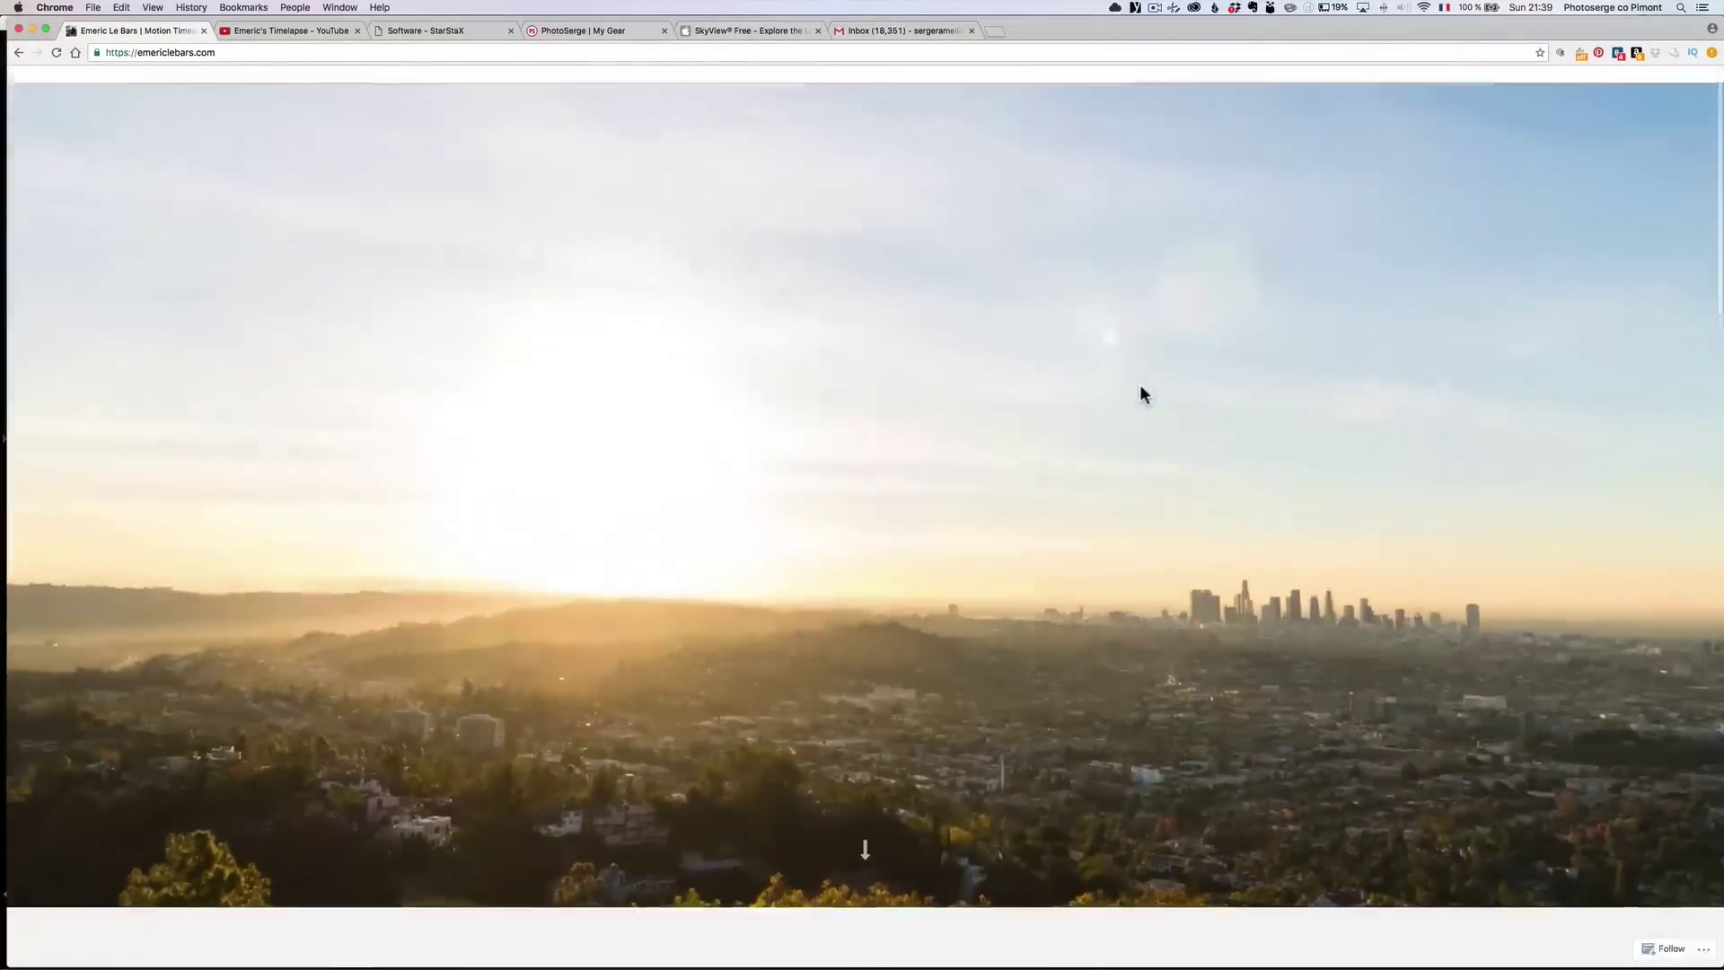
scroll(1139, 392, "up", 10)
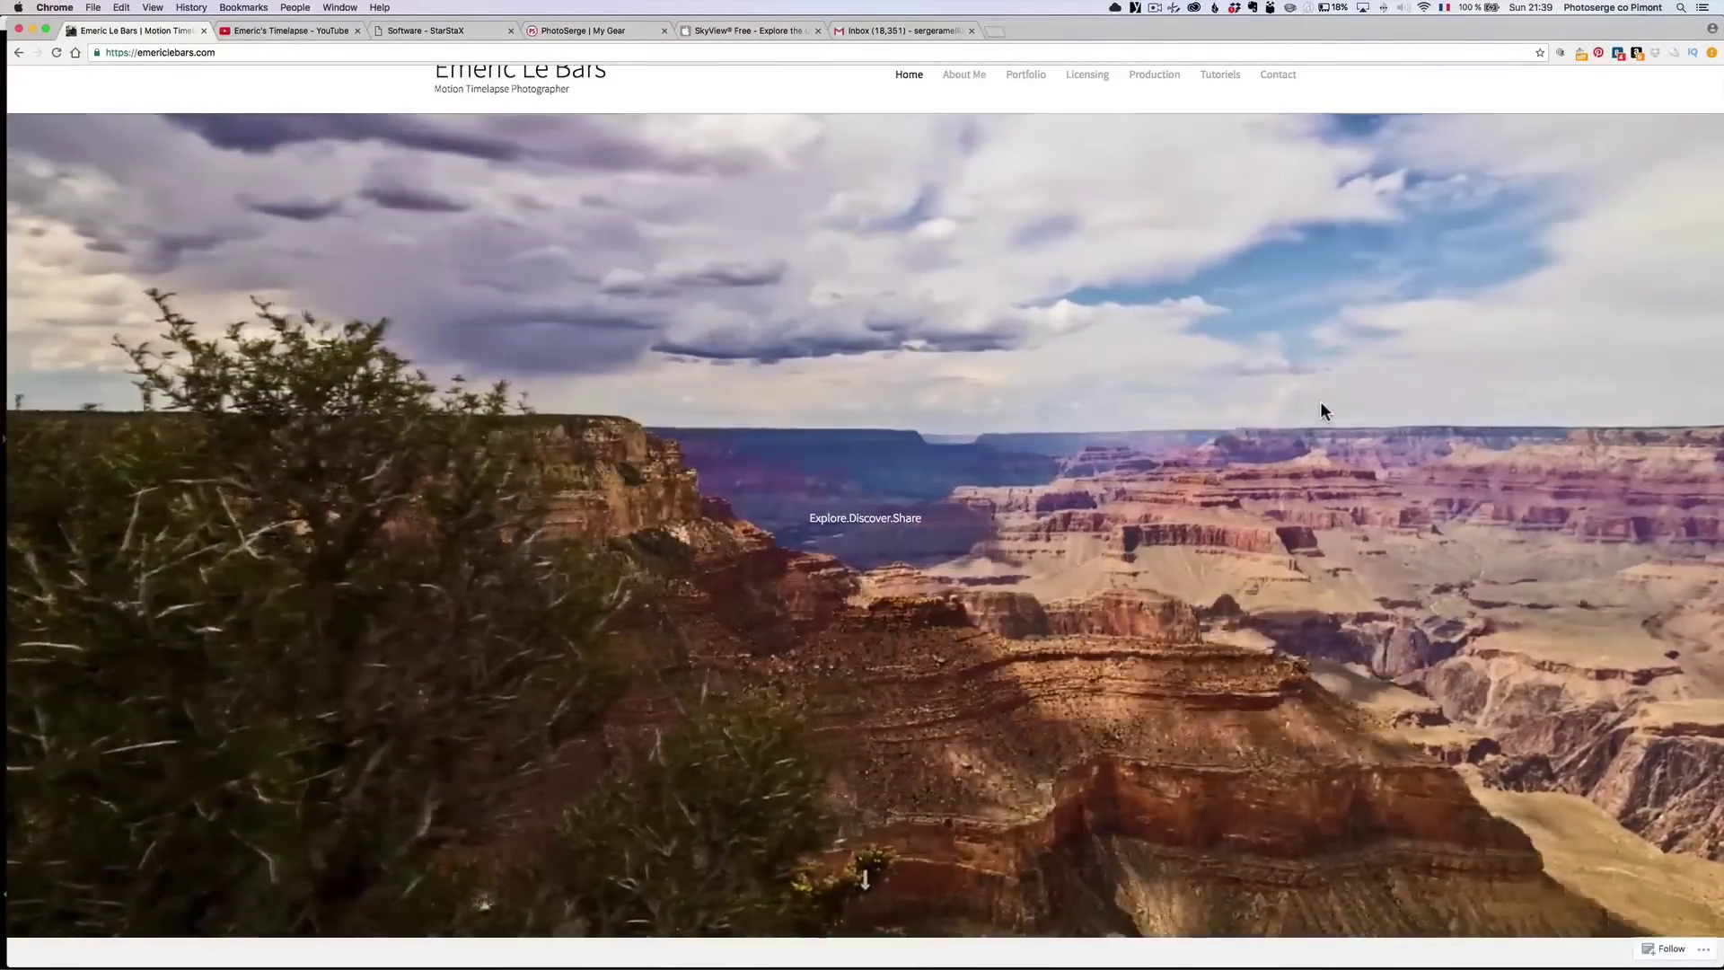
scroll(1320, 401, "up", 1)
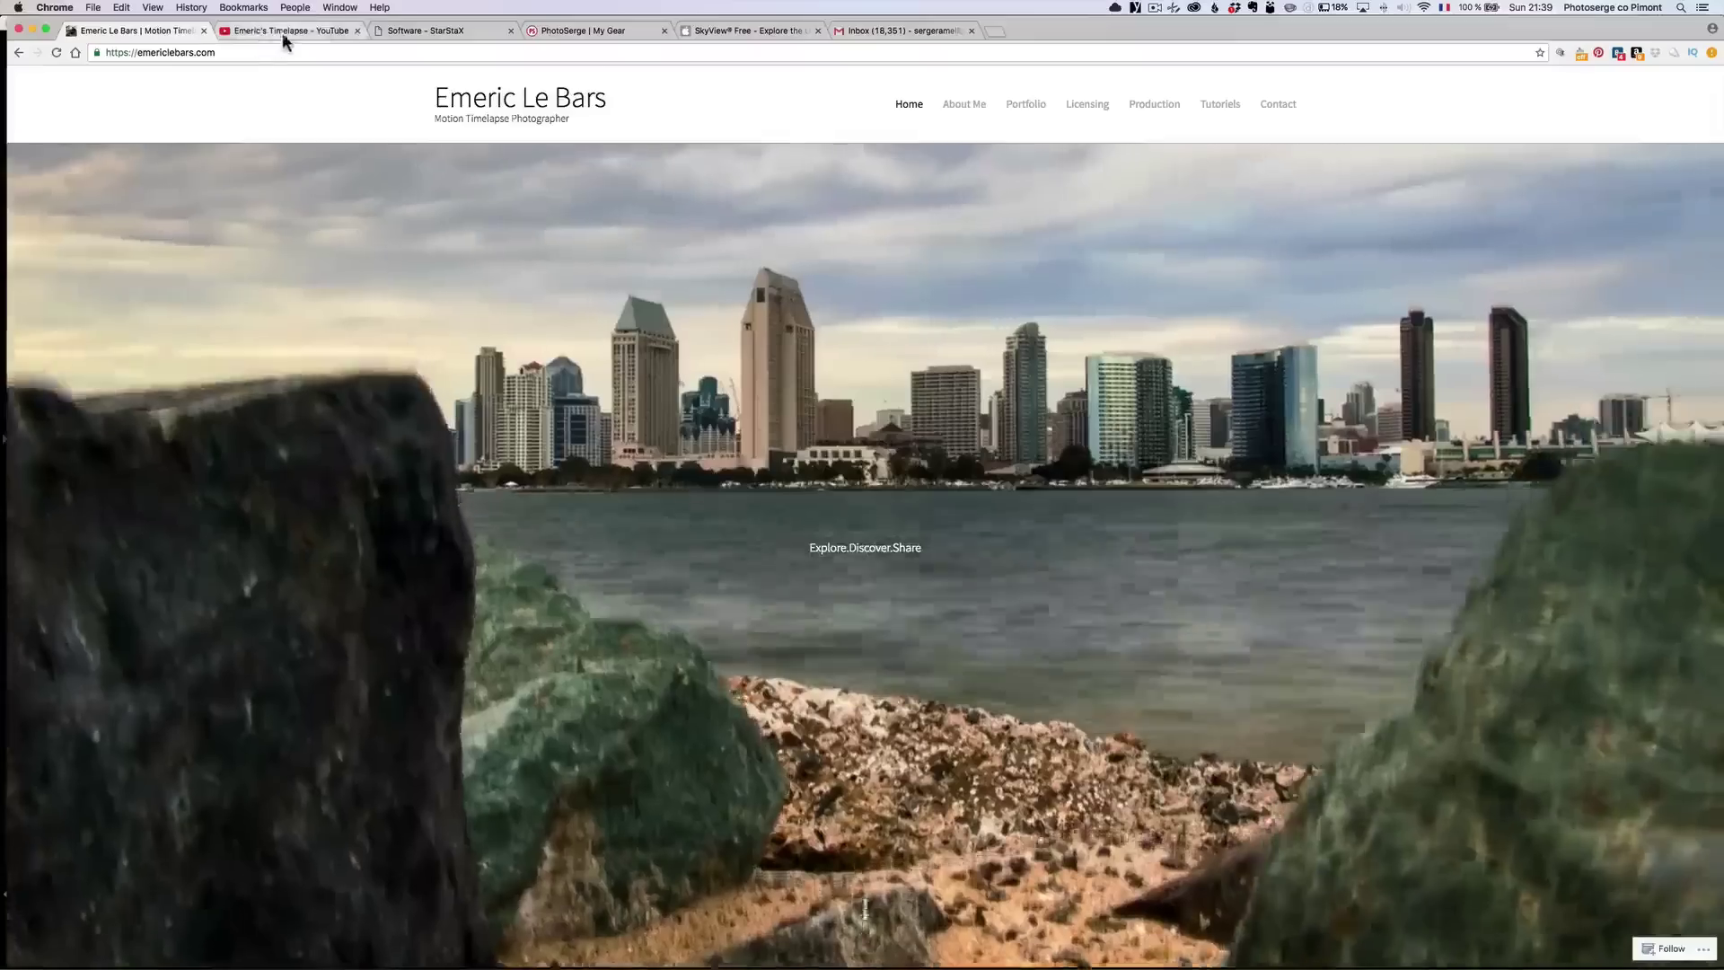
left_click(285, 32)
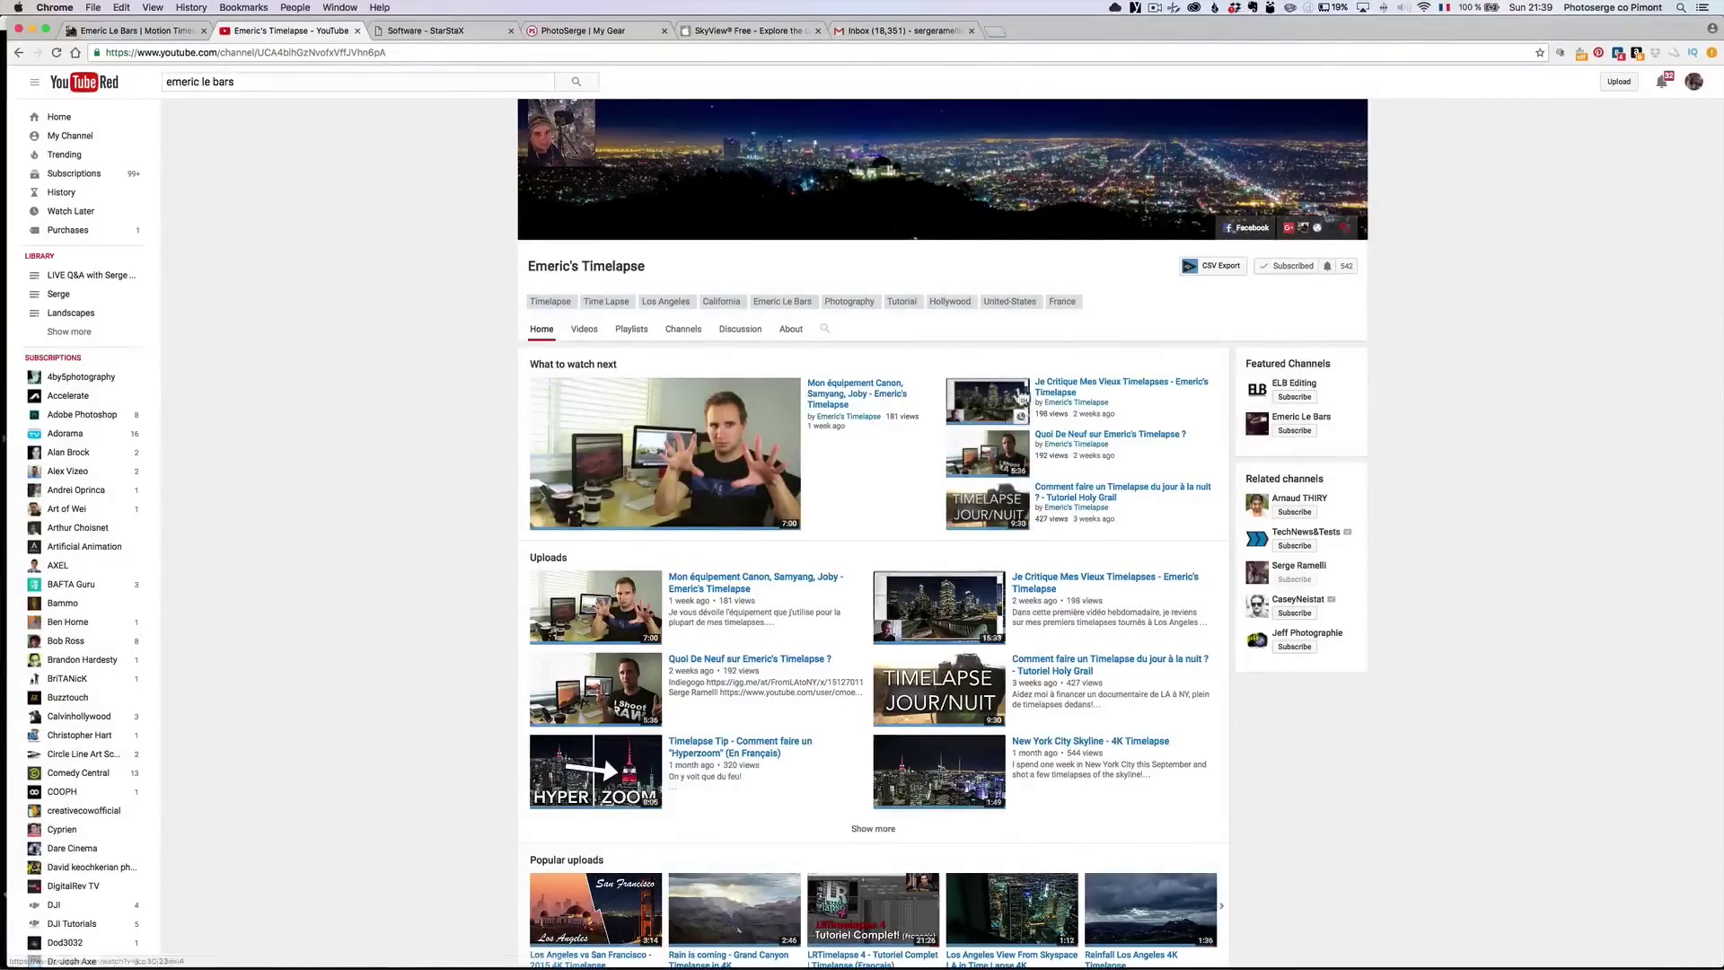
scroll(1018, 395, "down", 3)
scroll(1018, 395, "up", 3)
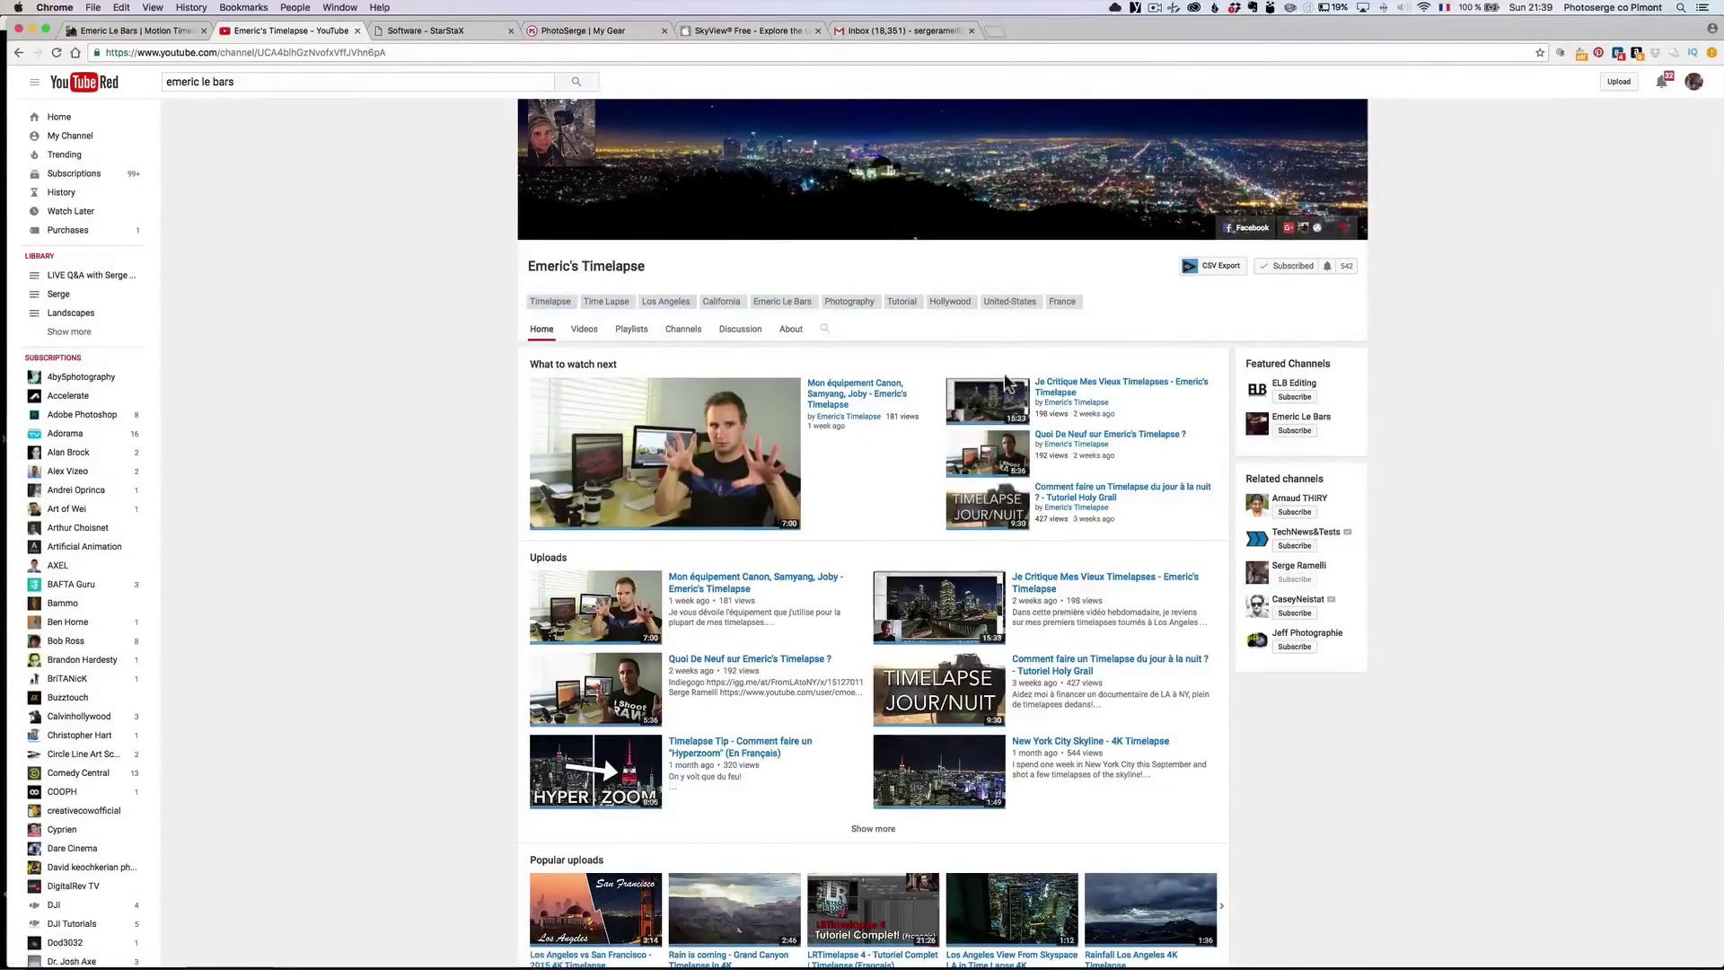
Return to Lightroom and open the first frame, Star-1.CR2, from the filmstrip start.
key("super+Tab")
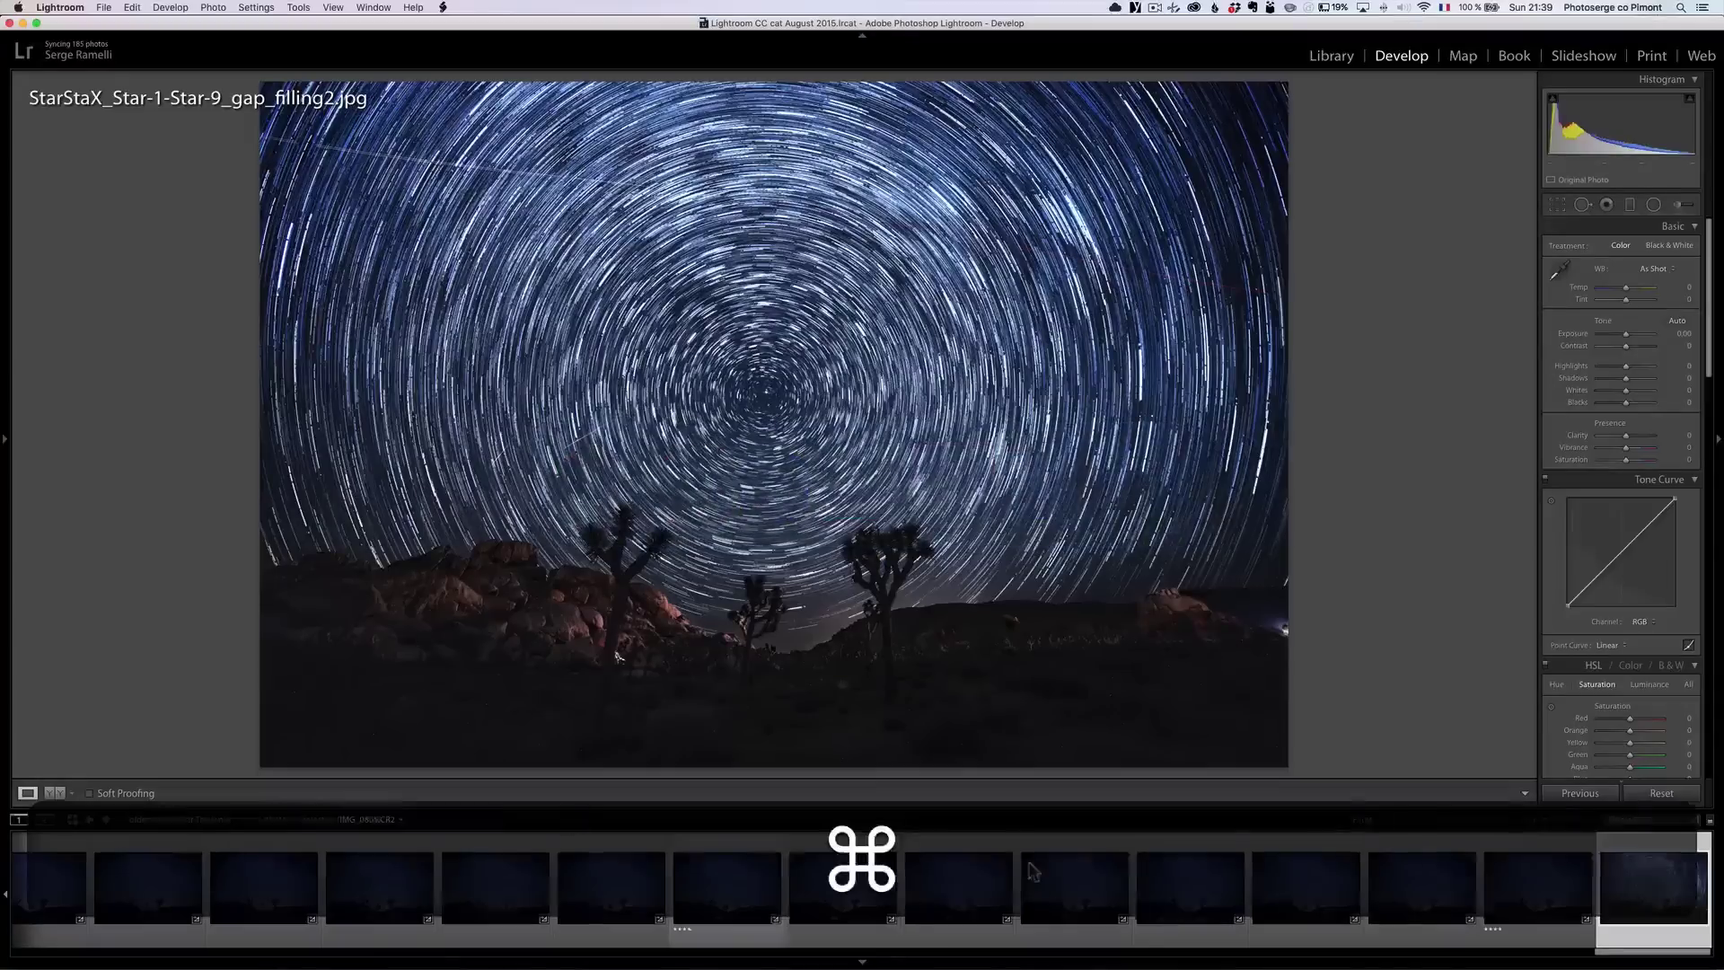
left_click_drag(1642, 953, 72, 954)
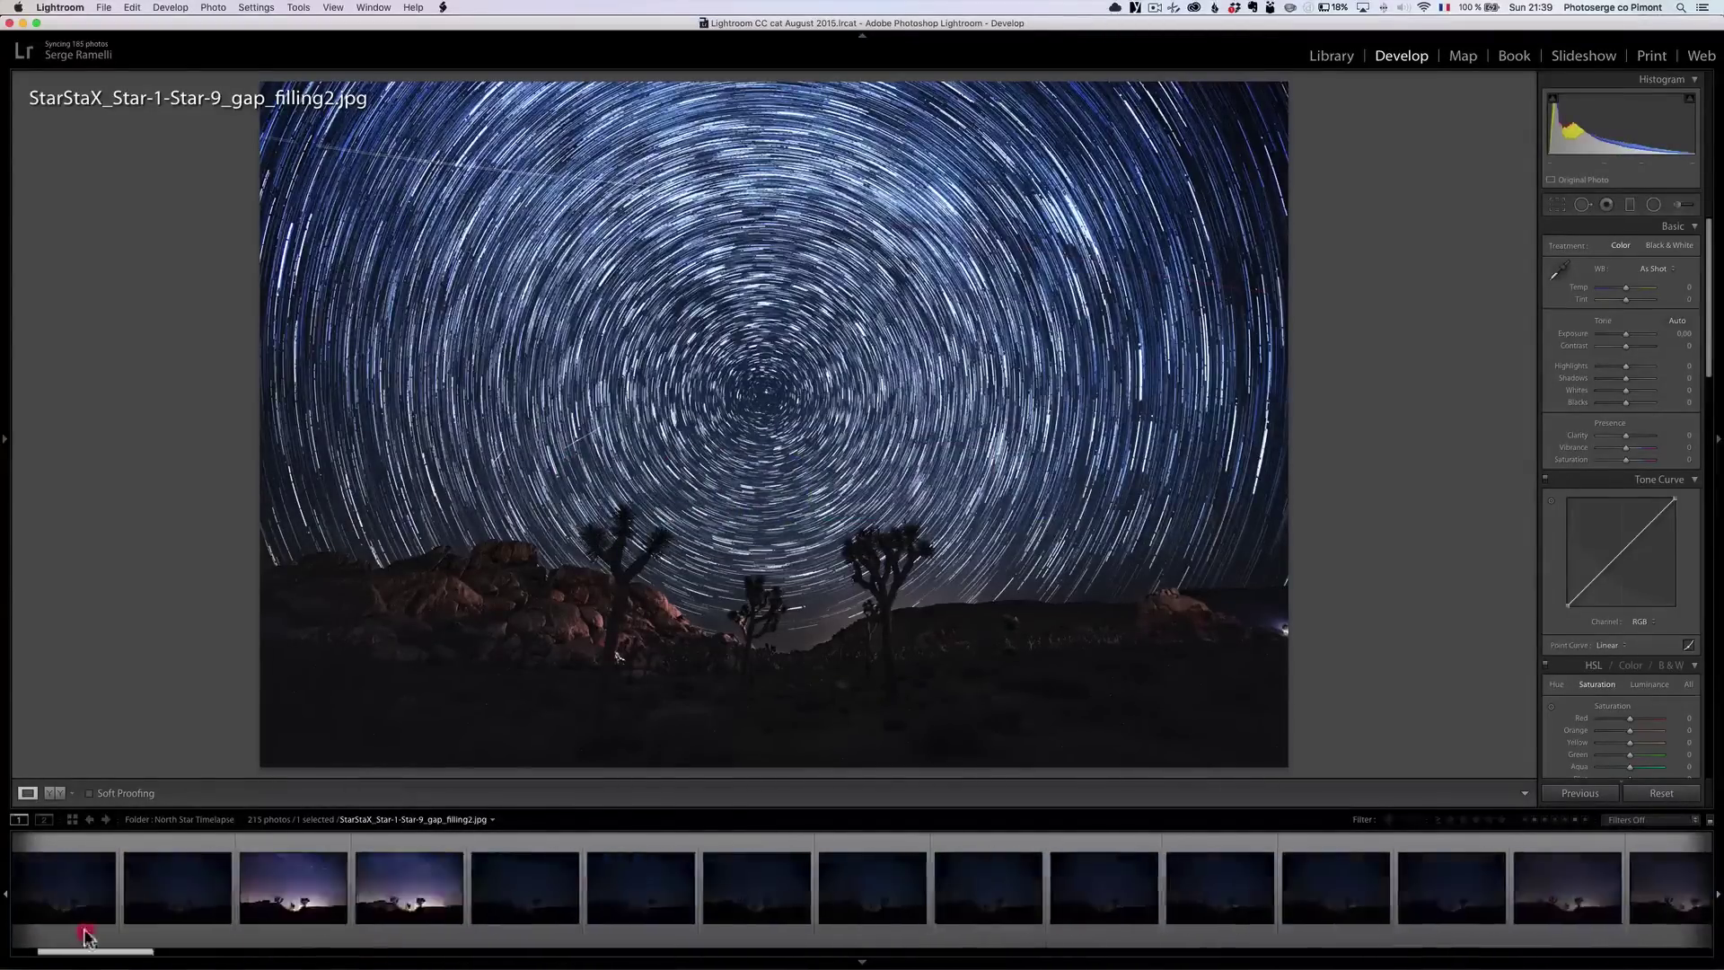
left_click(54, 894)
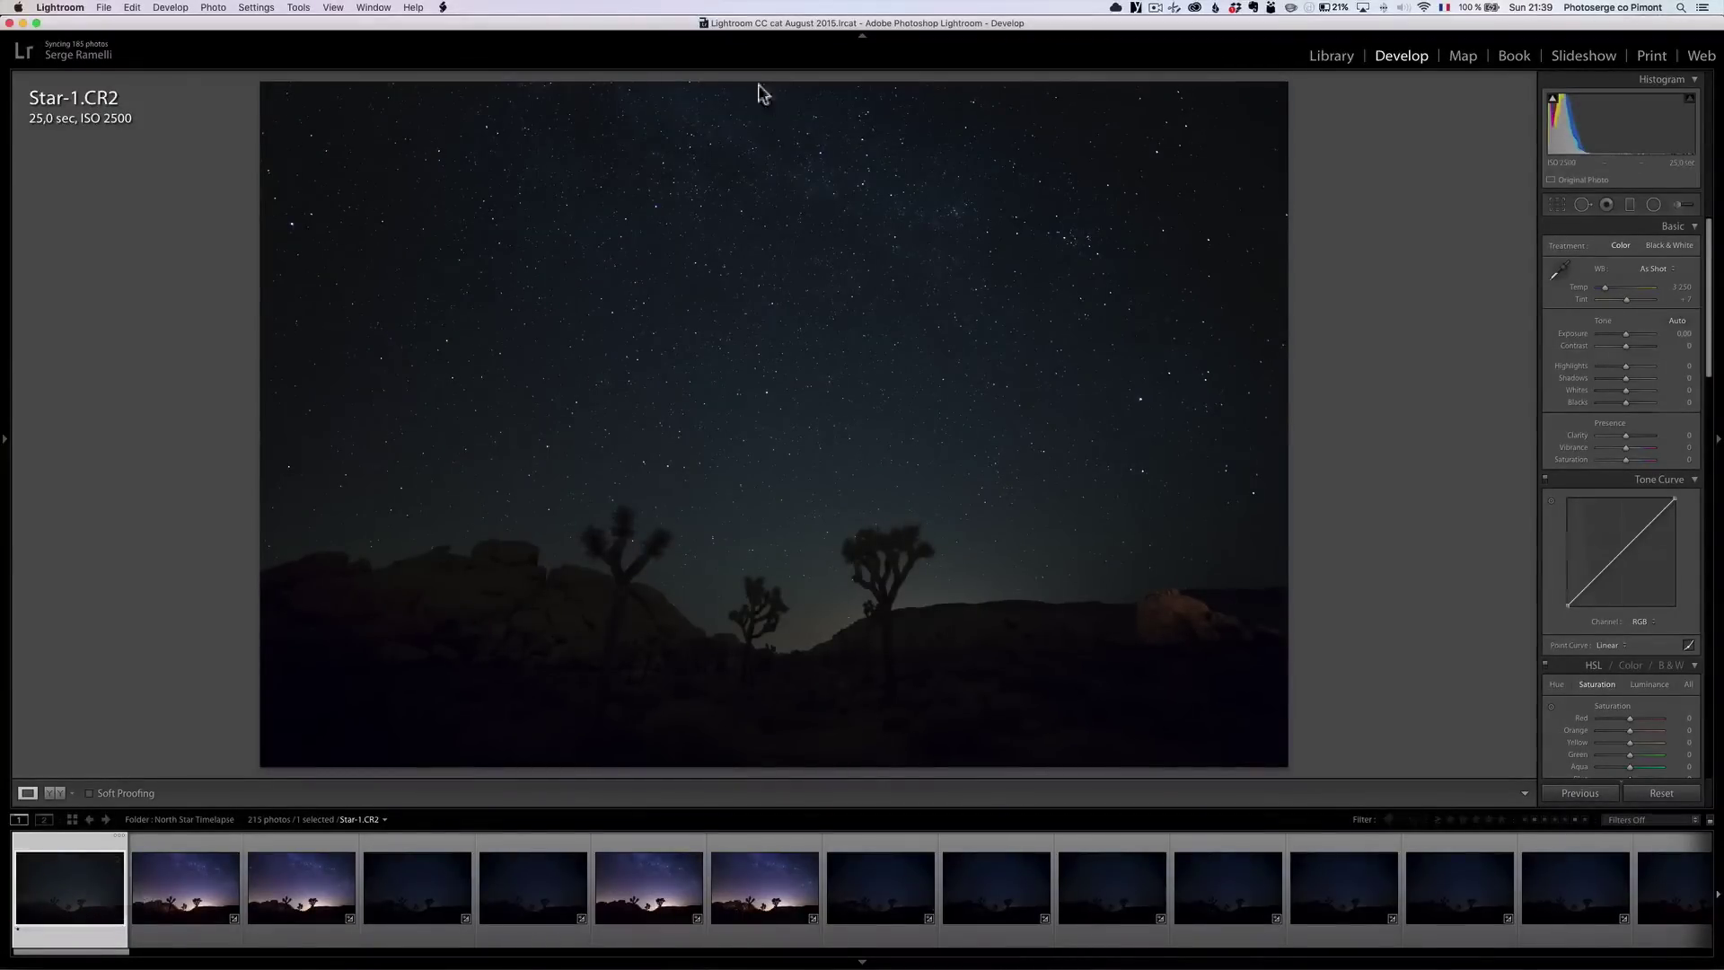
Check Star-1.CR2's 25 sec, ISO 2500 info overlay and zoom in on the stars.
key("i")
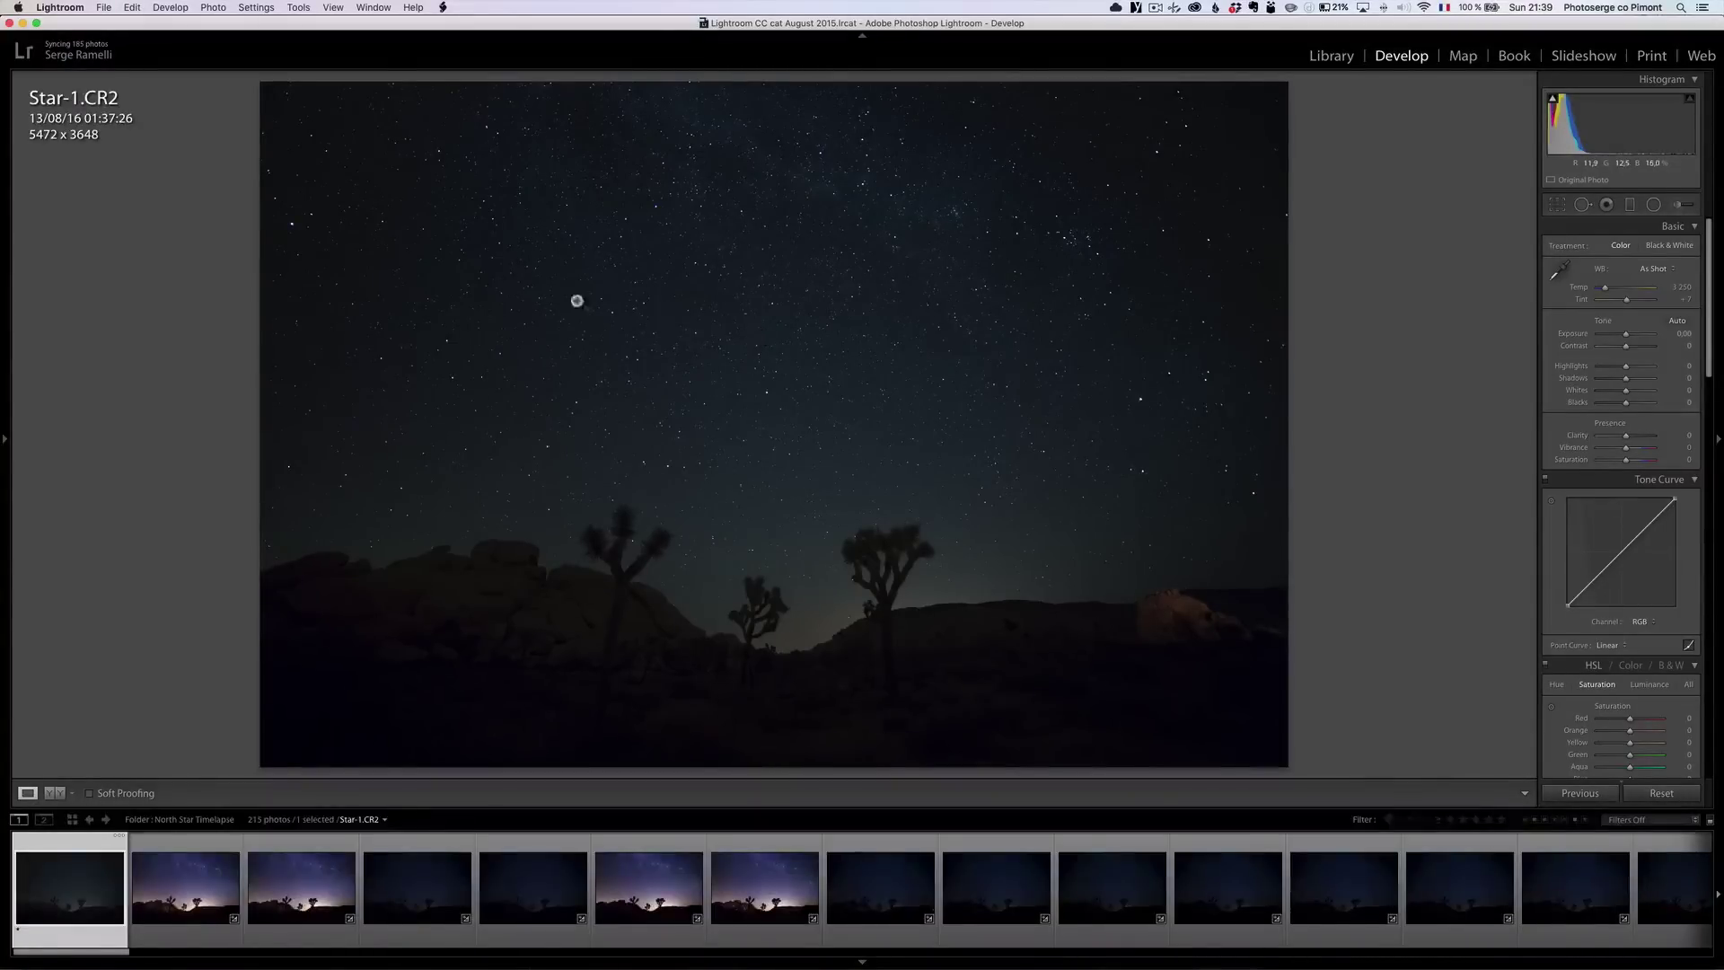
key("i")
left_click(790, 252)
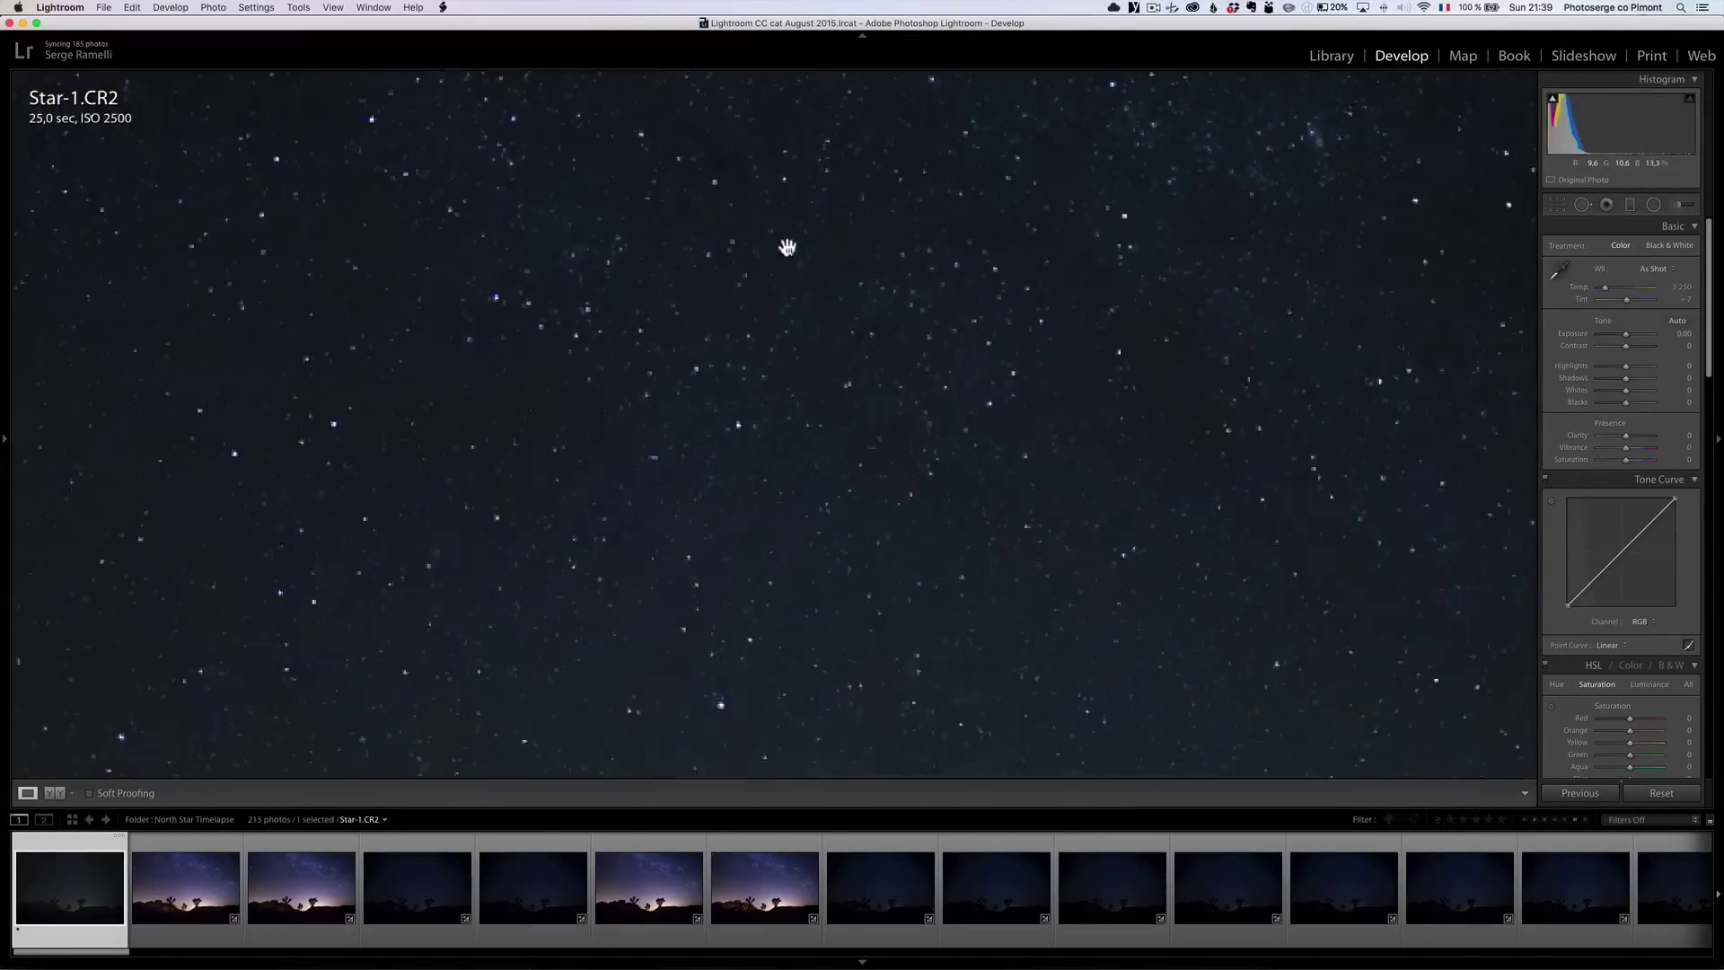
left_click(925, 294)
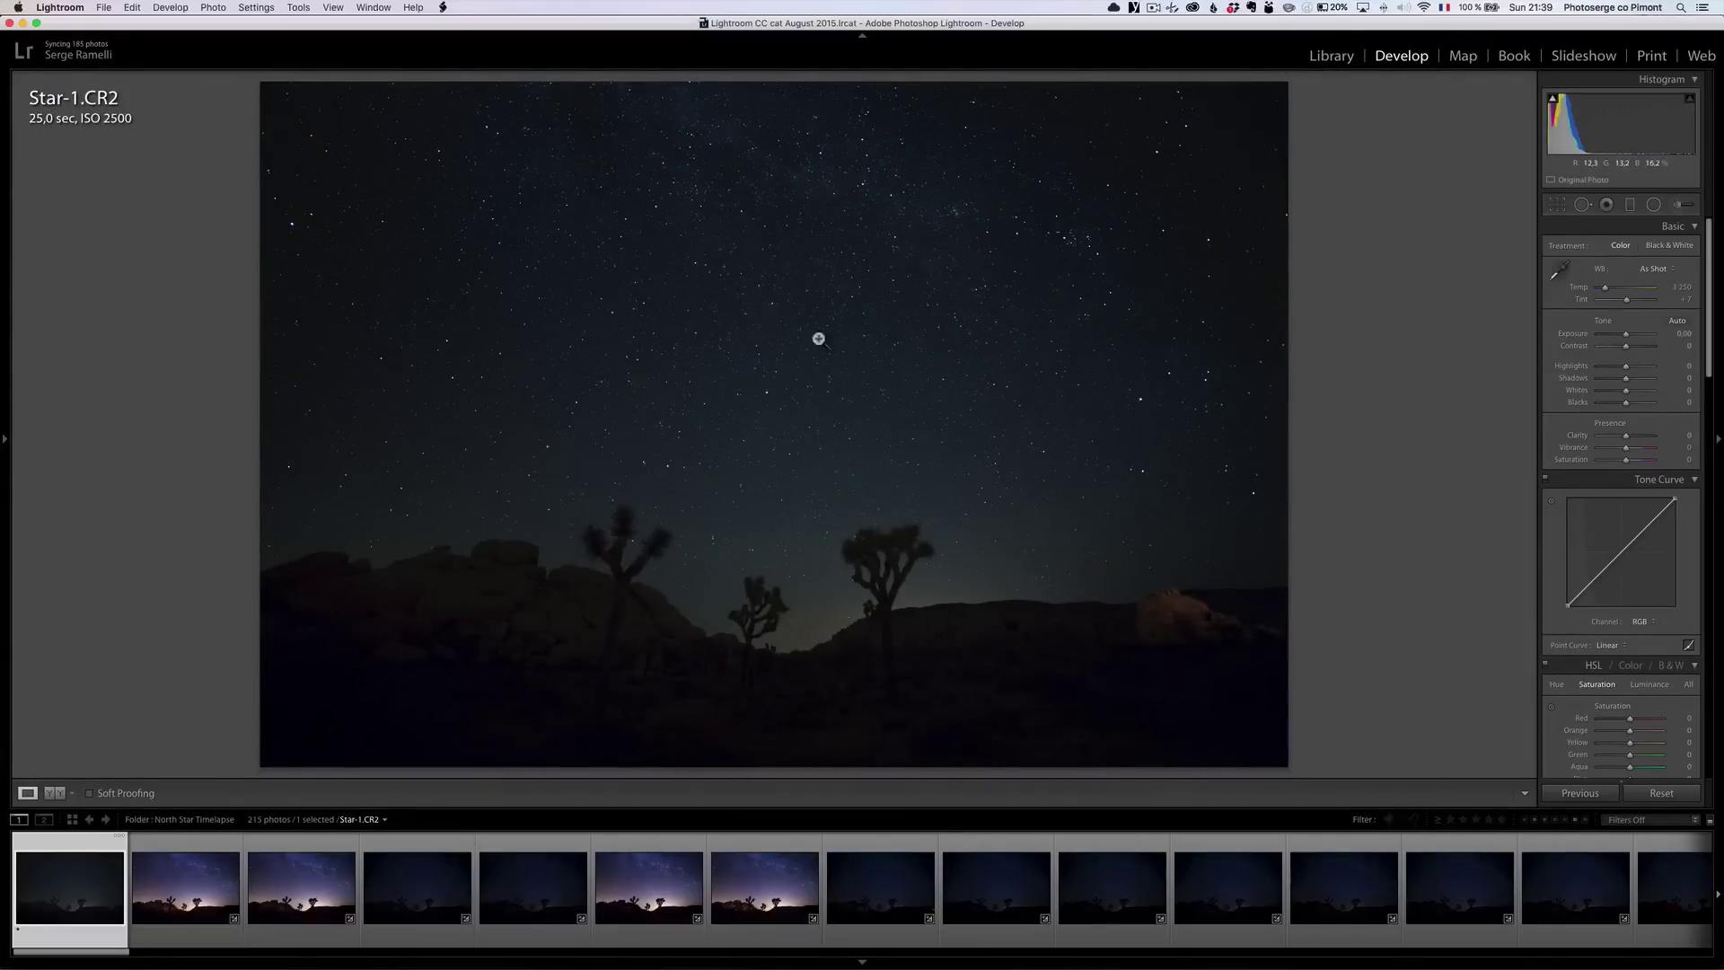
key("i")
left_click(830, 297)
left_click(916, 327)
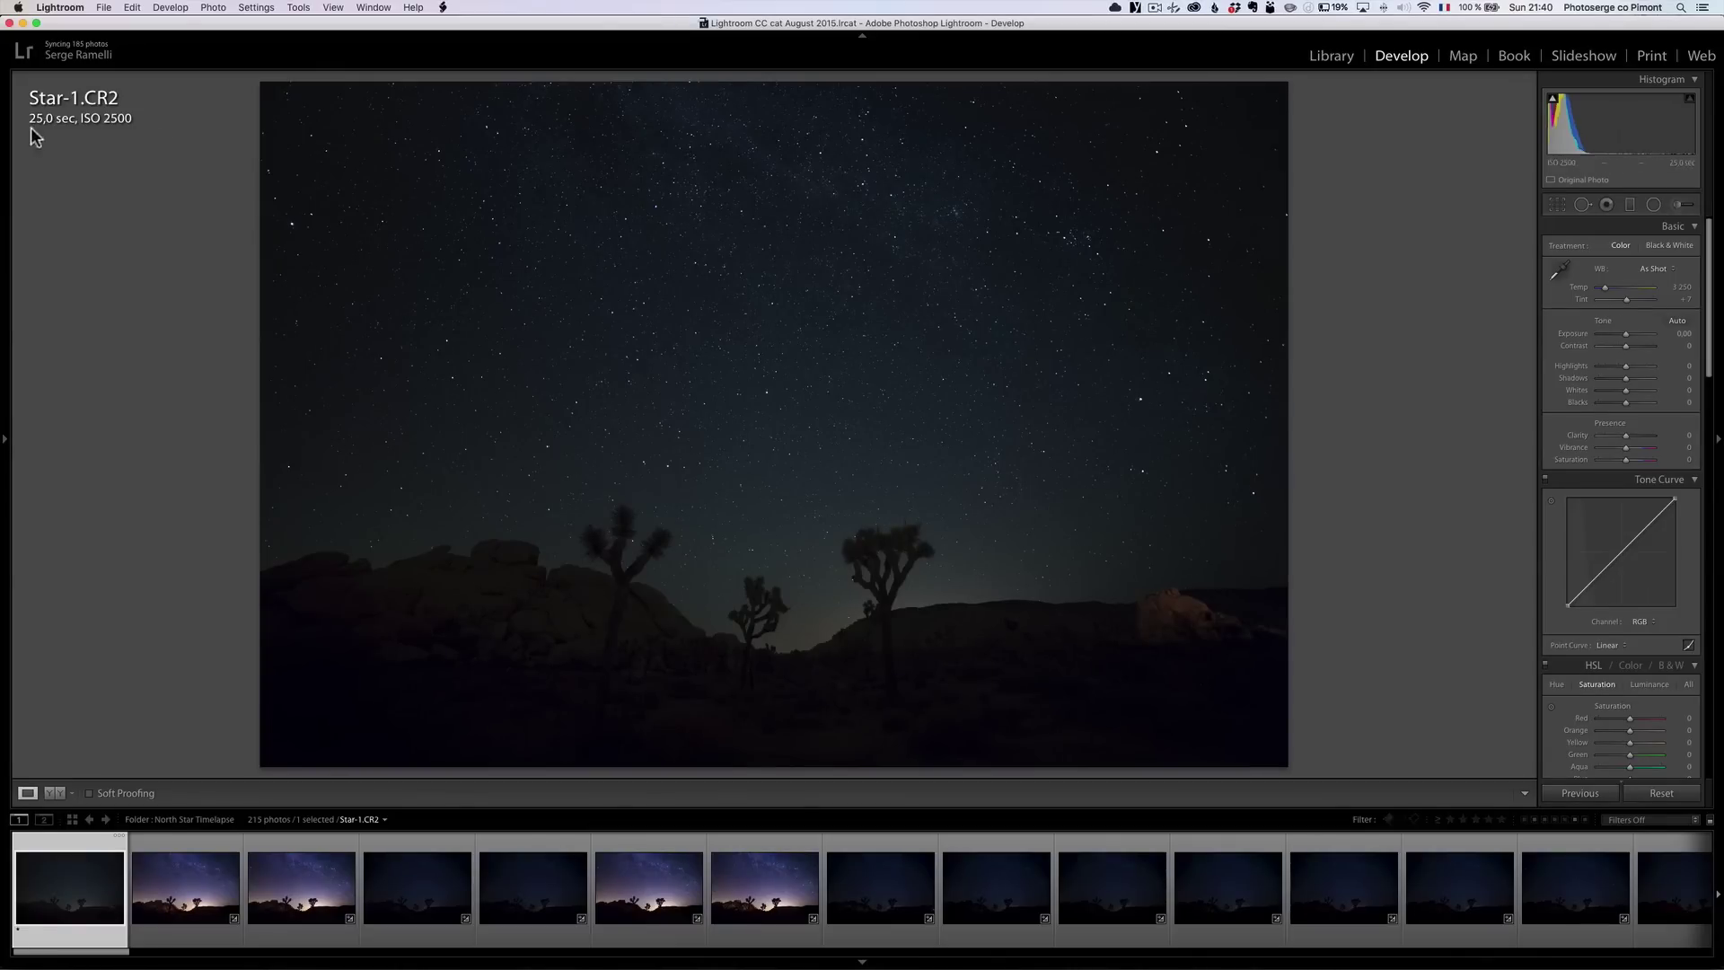
left_click(740, 289)
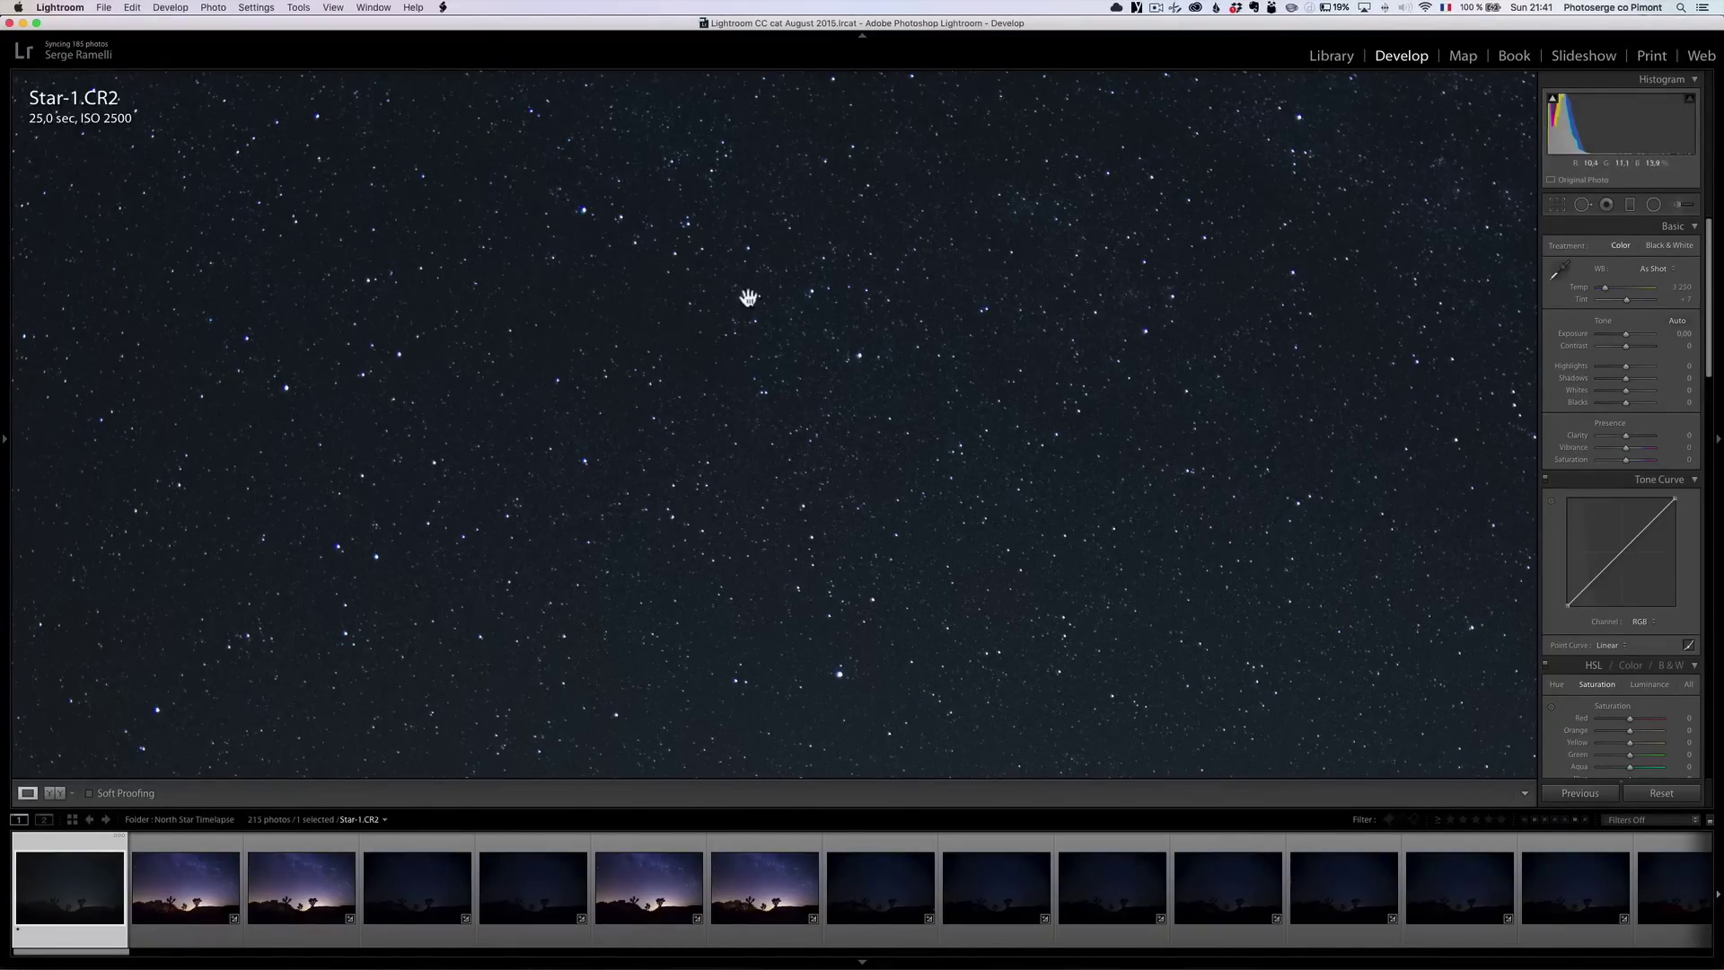
right_click(734, 359)
left_click(704, 339)
left_click(689, 336)
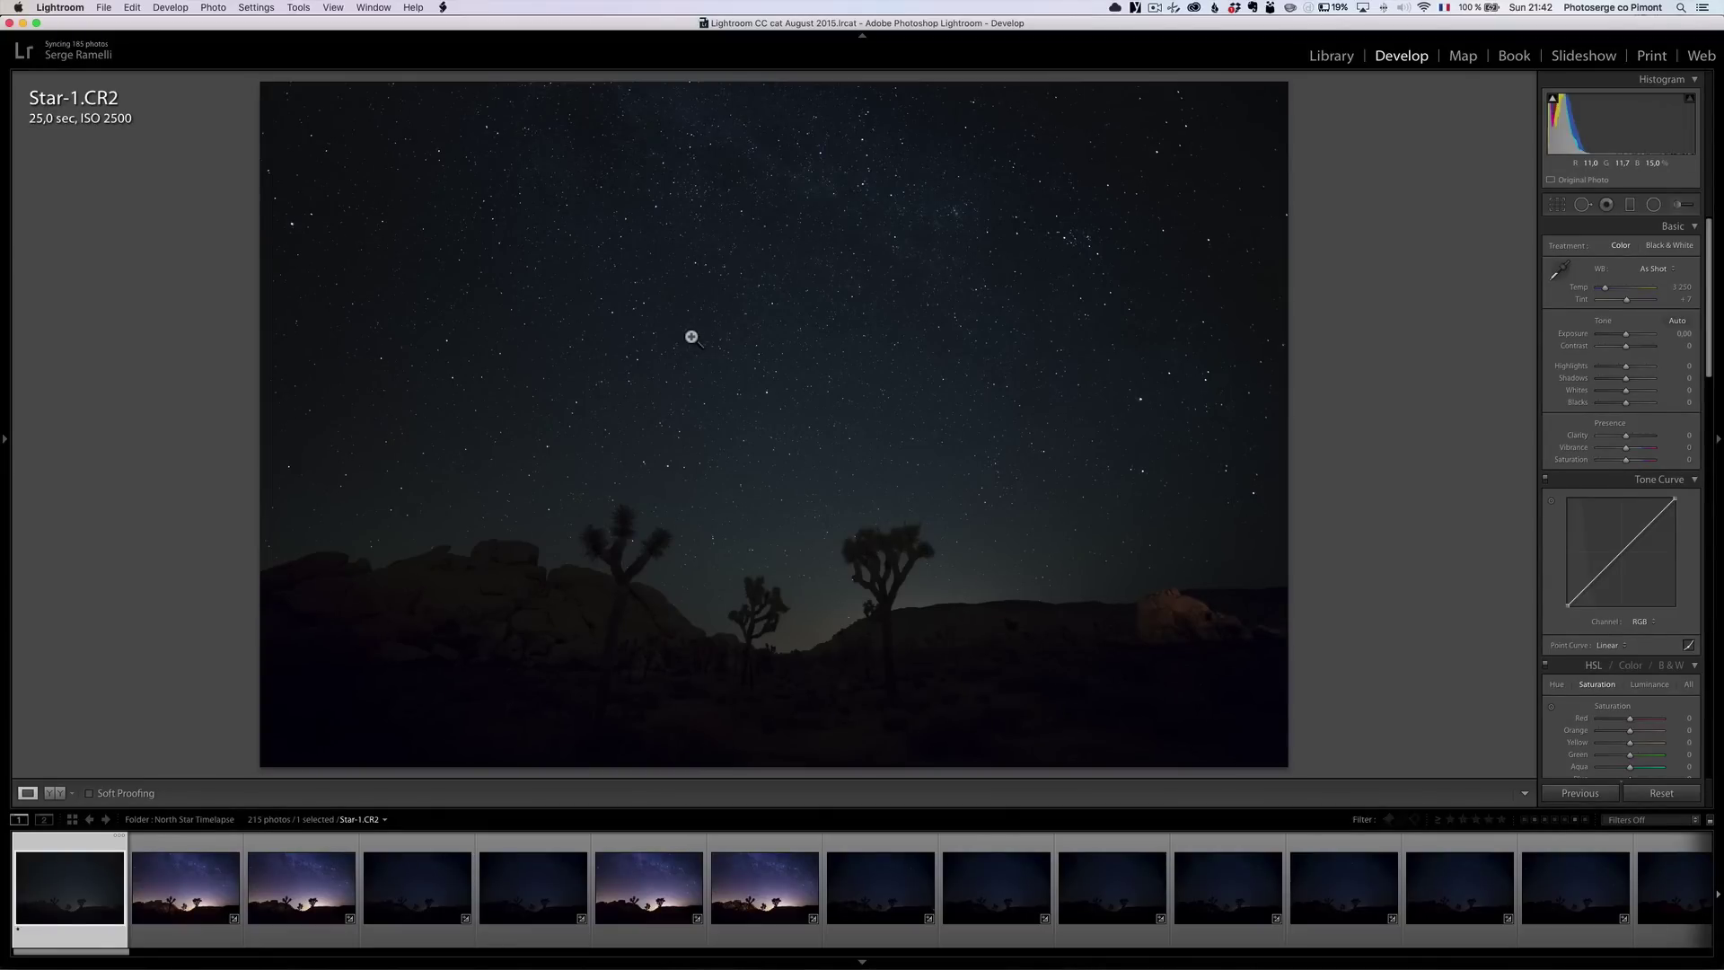
key("super+Tab")
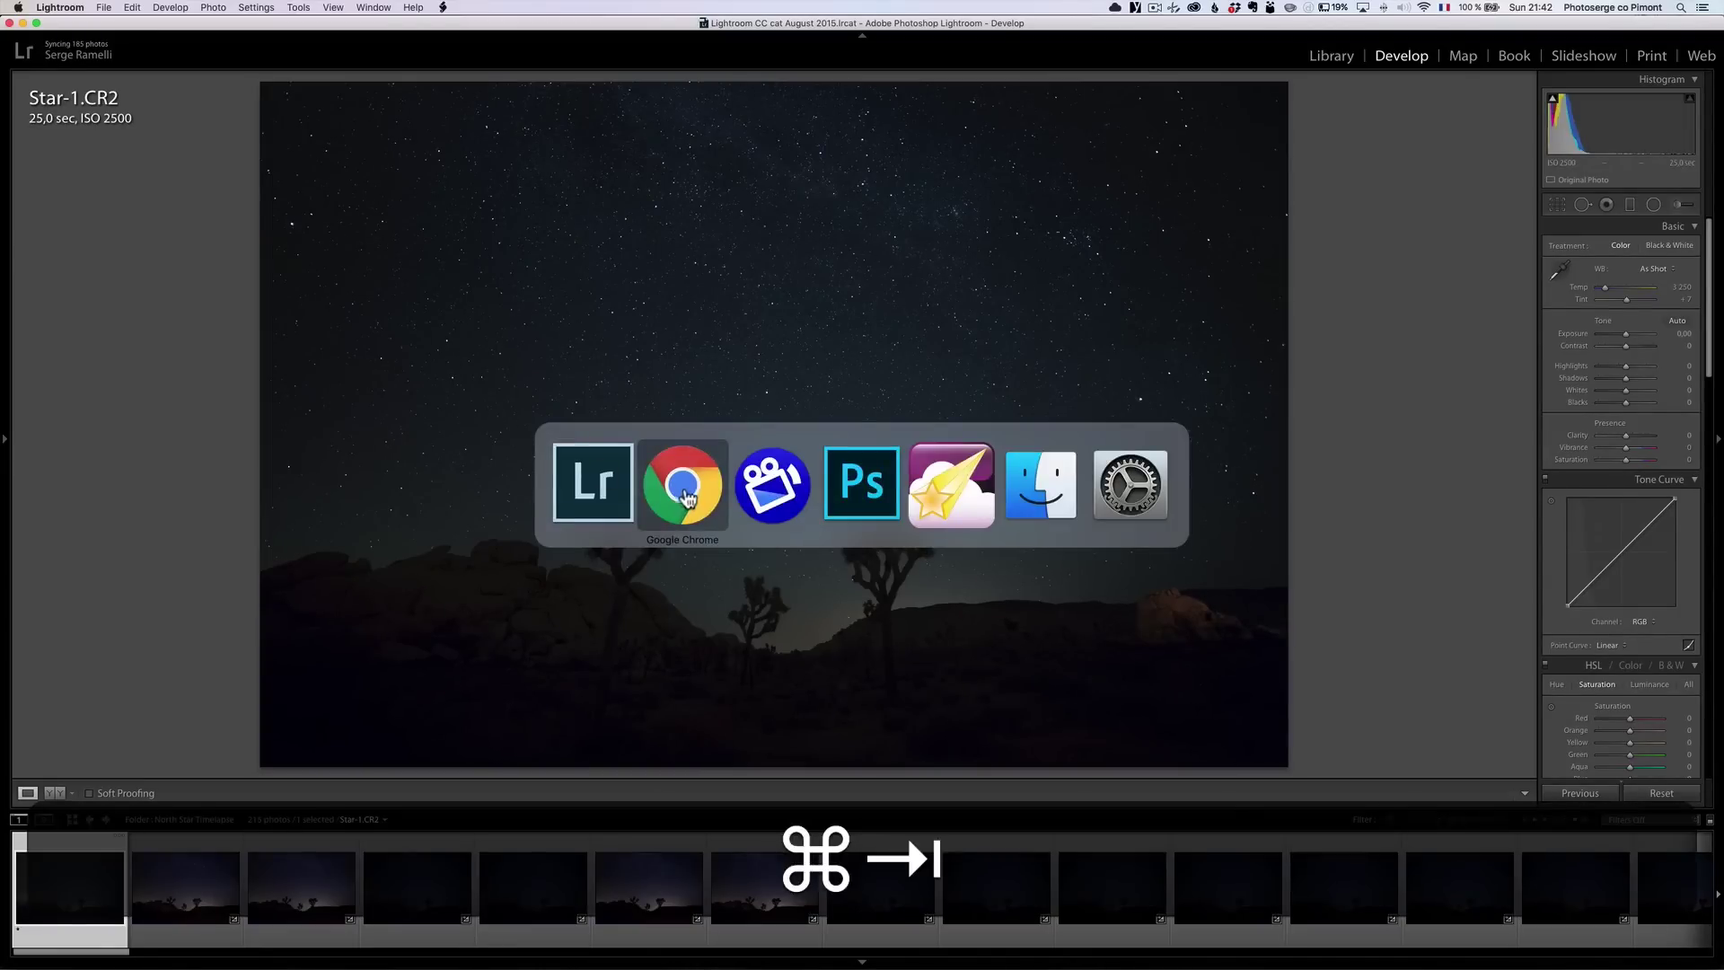
In Chrome, view the SkyView Free app listing, then the PhotoSerge My Gear page.
left_click(685, 500)
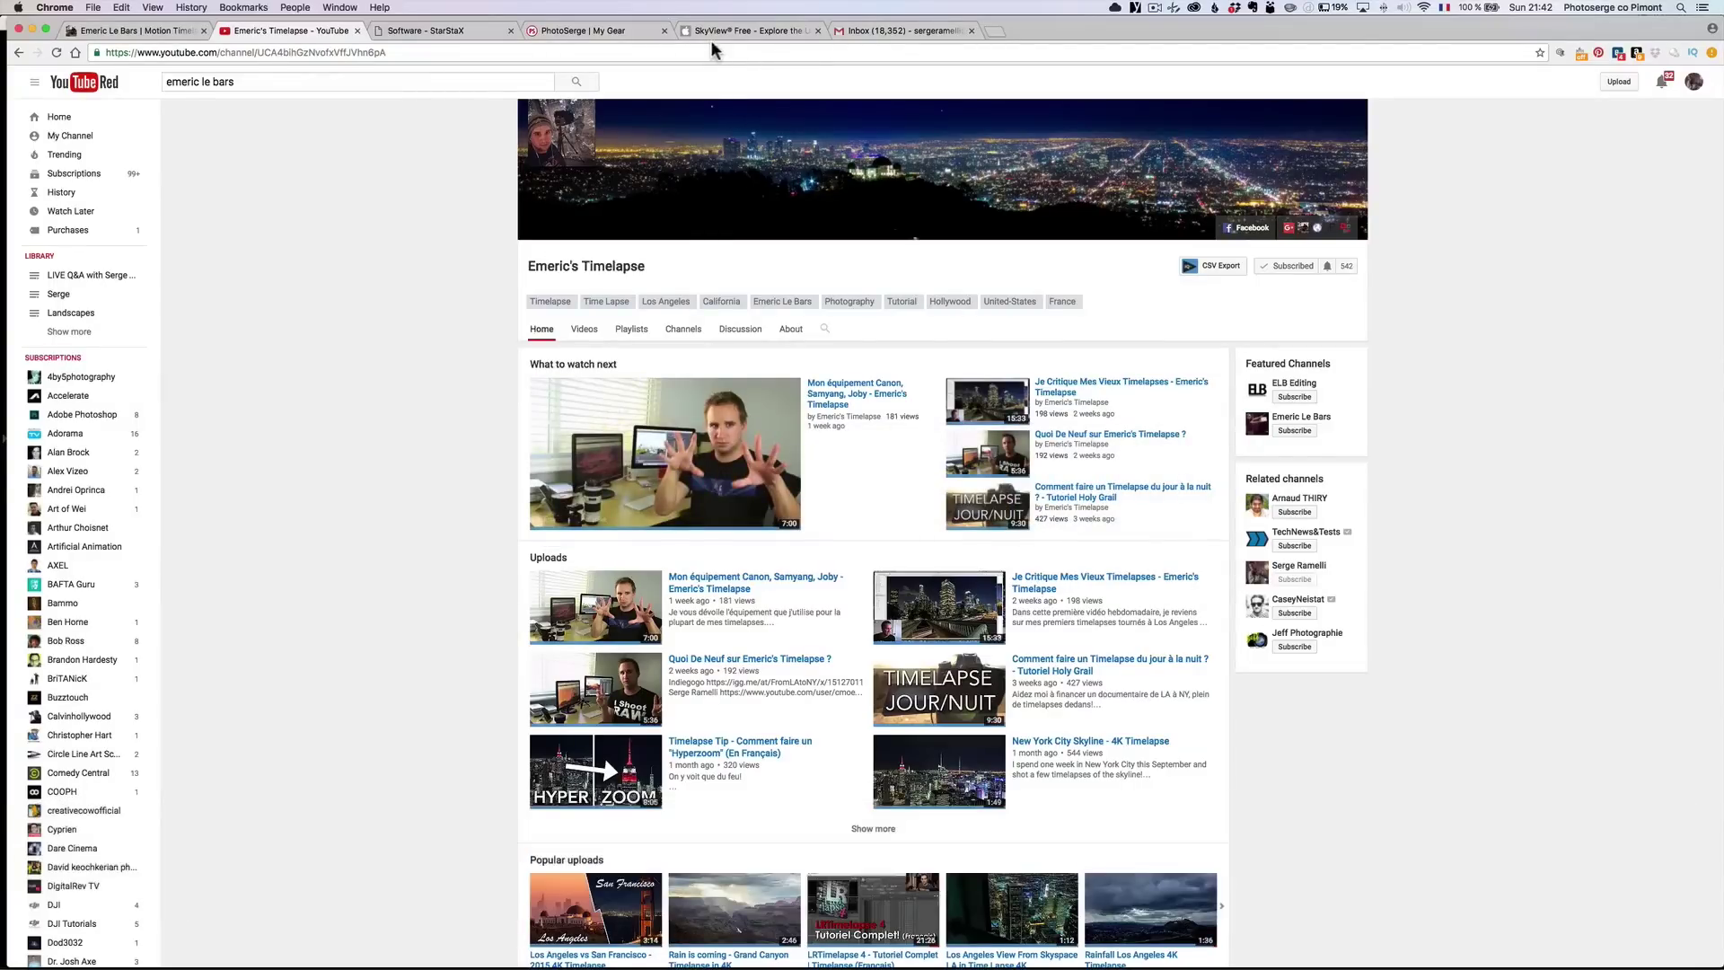
left_click(731, 30)
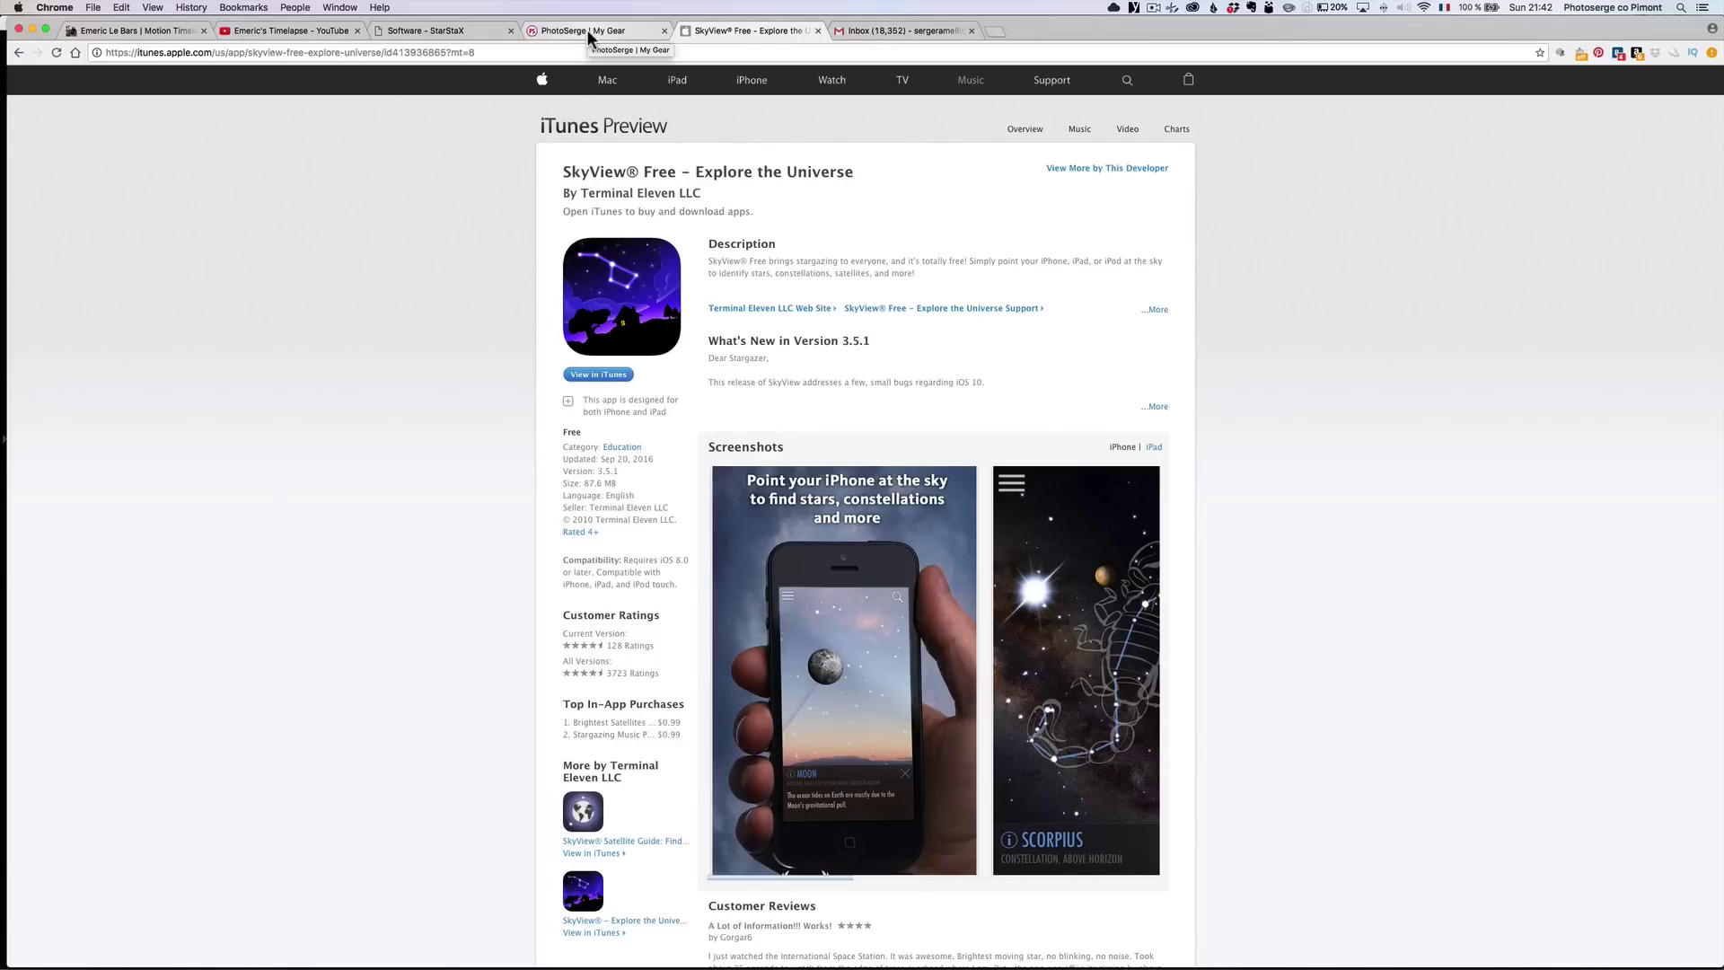
left_click(589, 36)
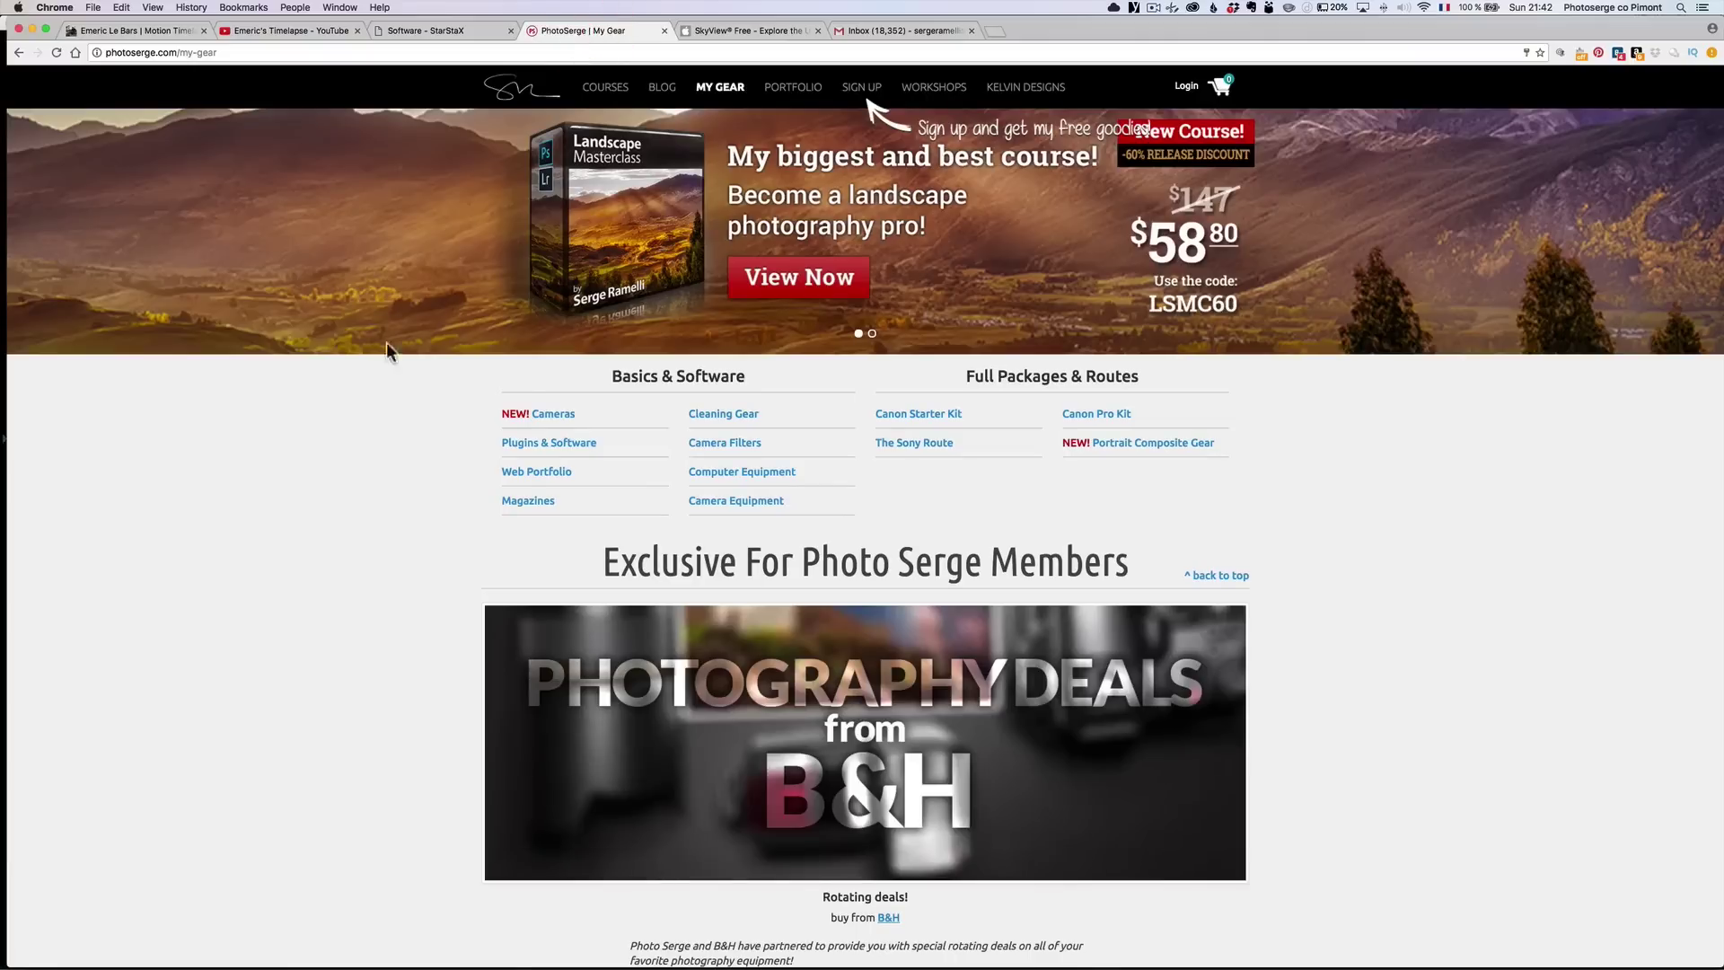
Scroll My Gear down to the Plotographs section and open the Plotograph Pro page.
scroll(1227, 454, "down", 10)
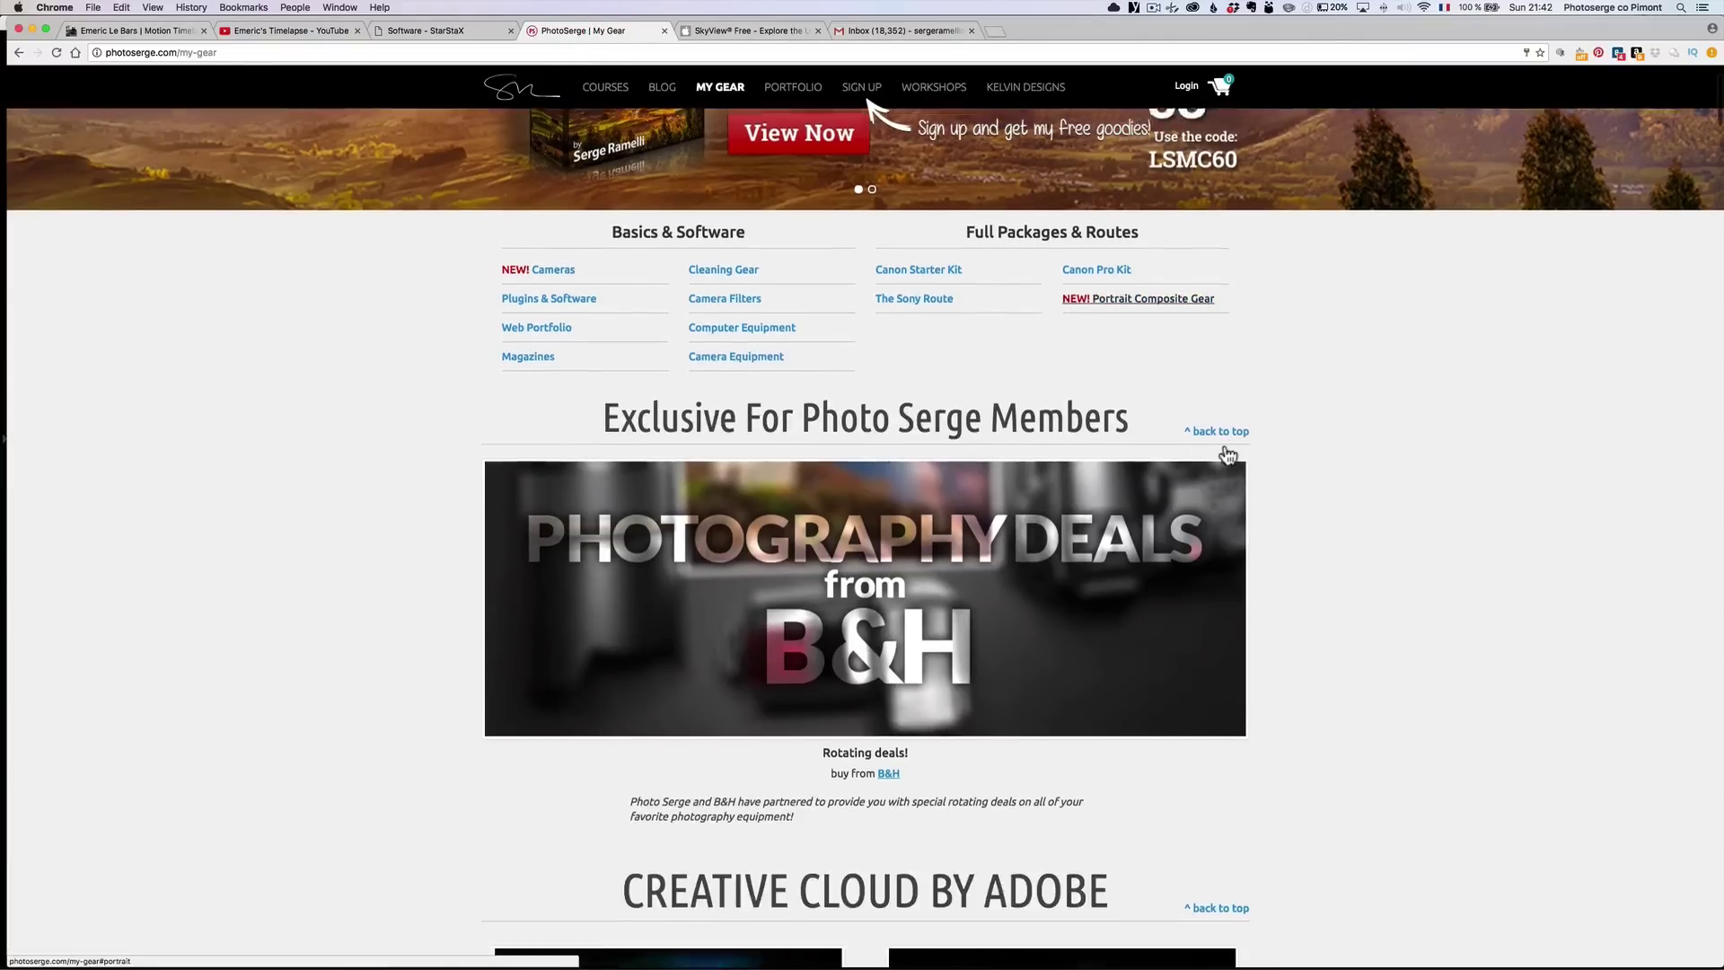
scroll(1224, 440, "down", 3)
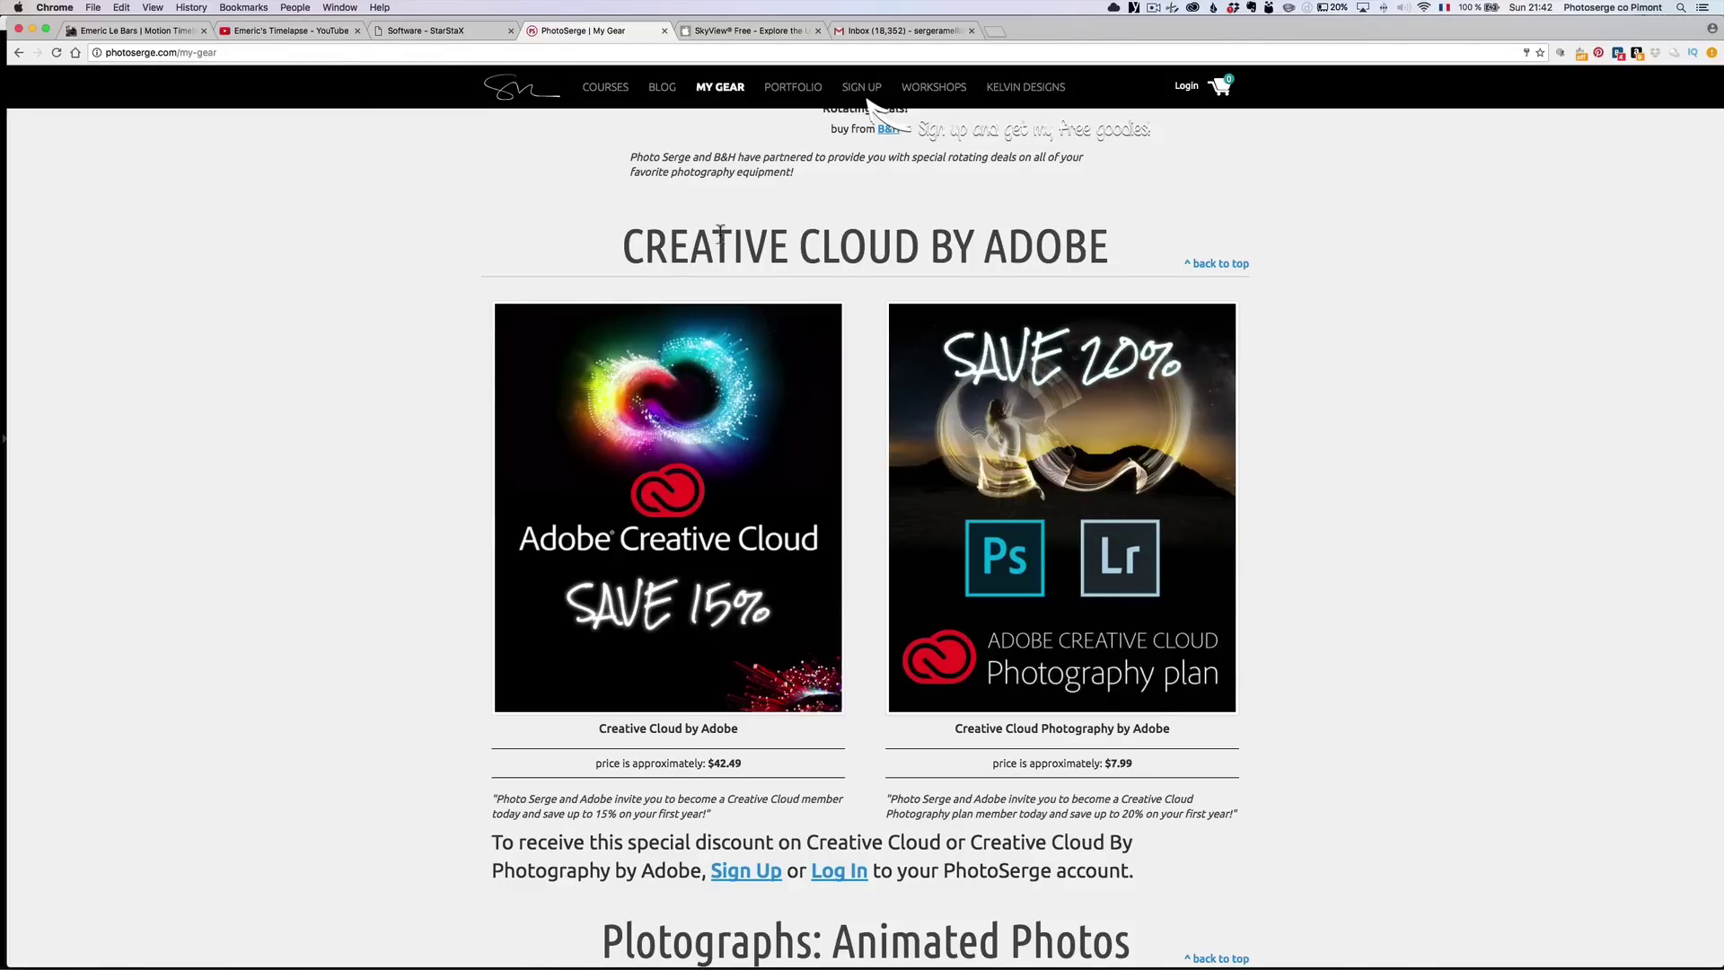
scroll(1051, 458, "down", 2)
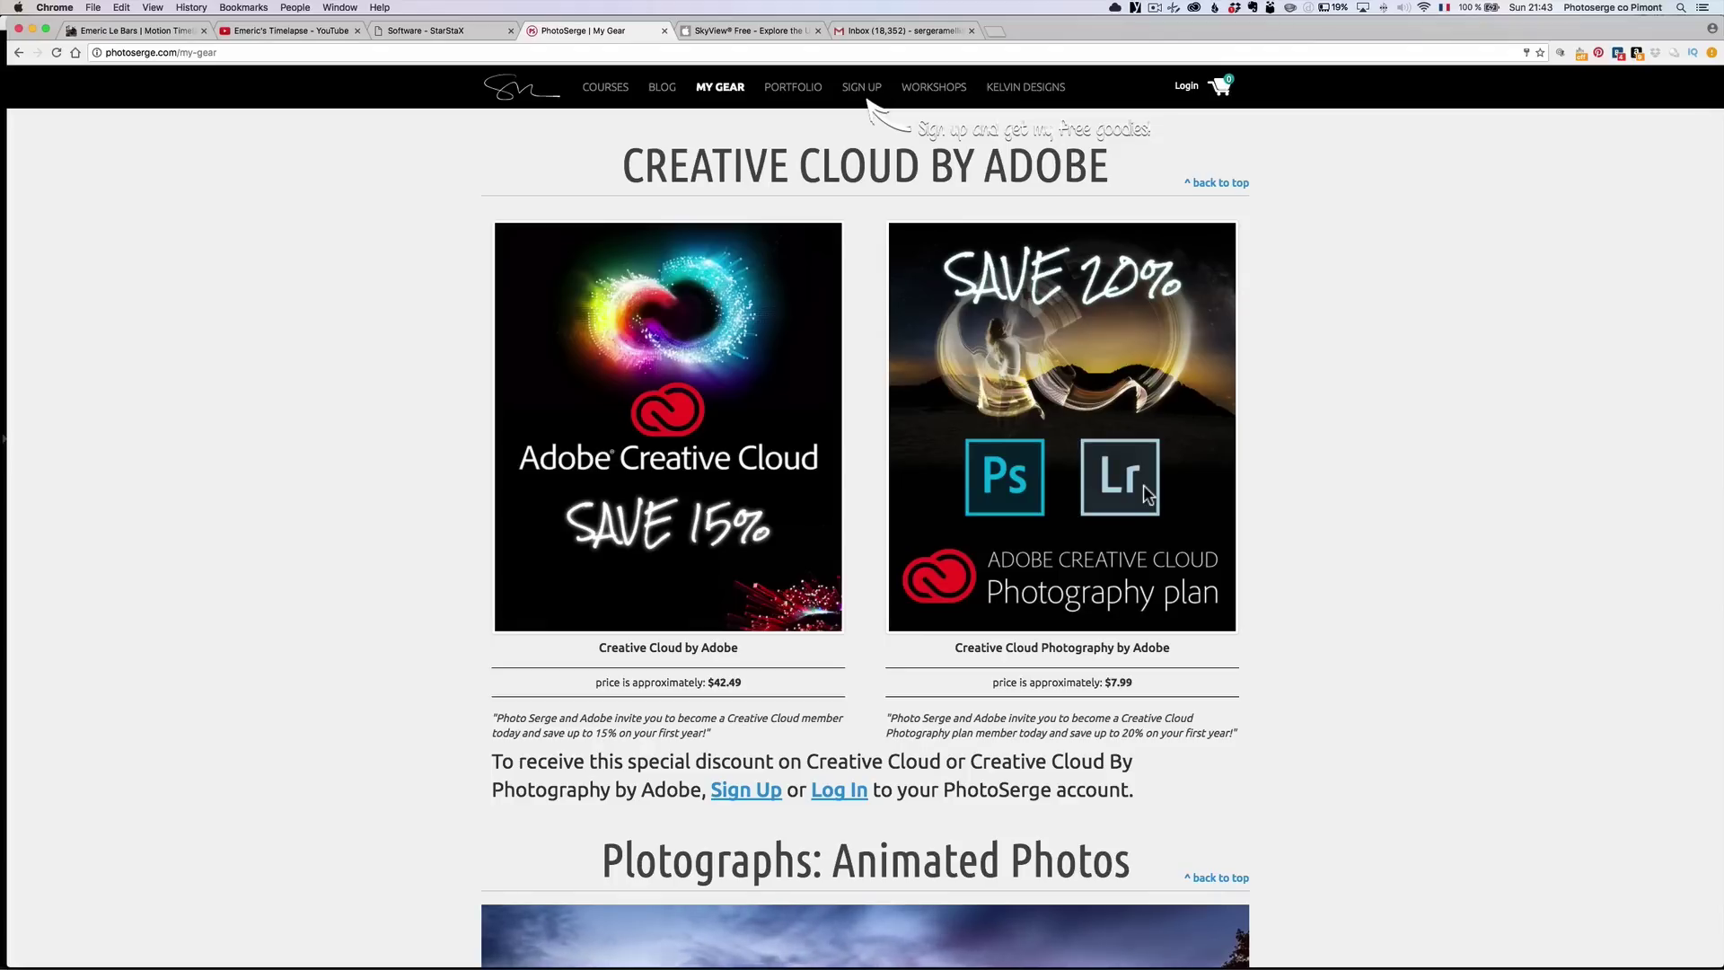
scroll(1314, 515, "down", 6)
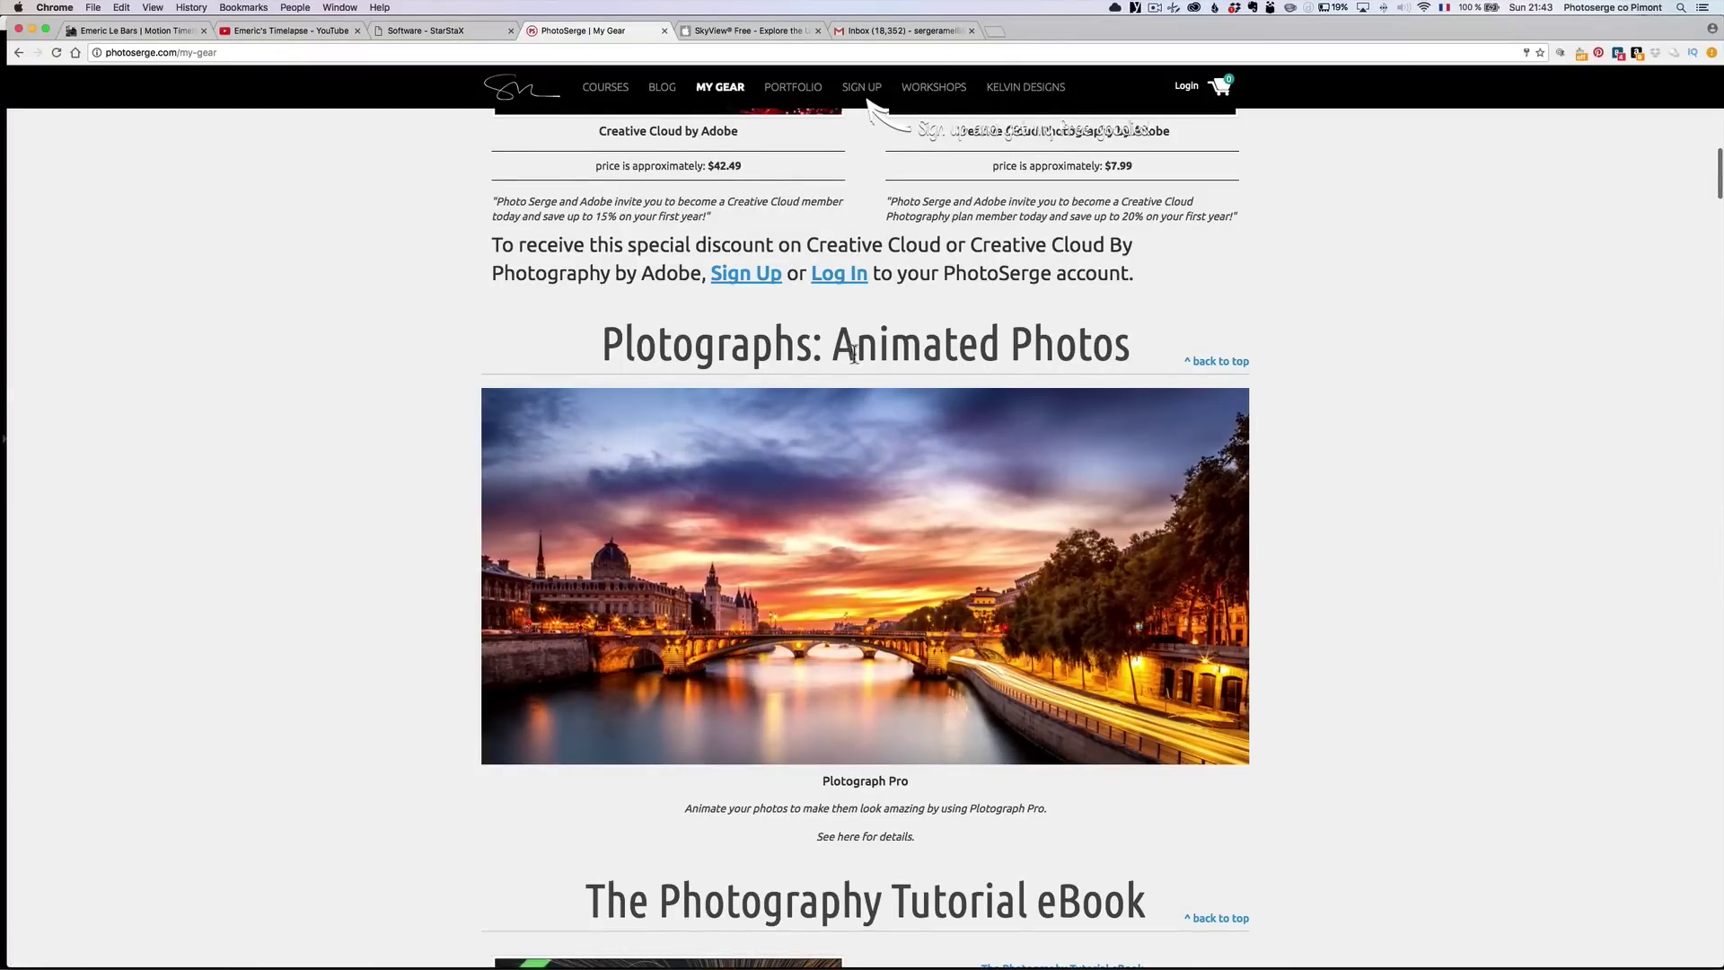
left_click(790, 475)
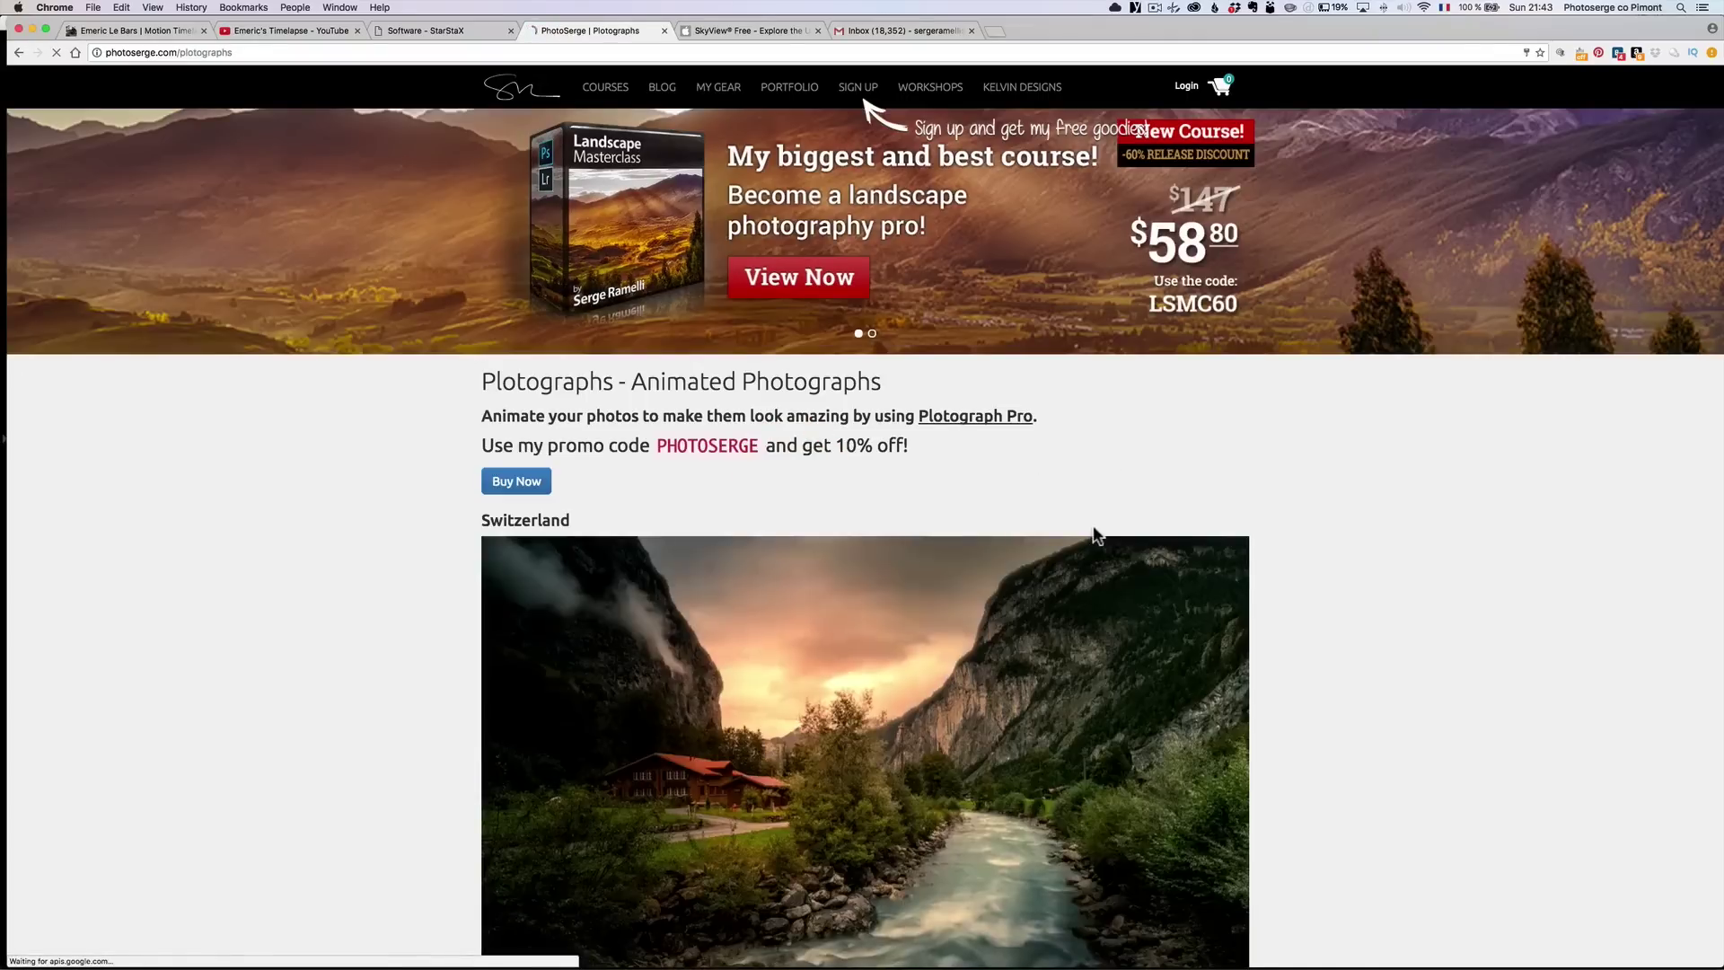
Scroll past the Queenstown and Statue of Liberty examples, then return to Lightroom.
scroll(1089, 539, "down", 4)
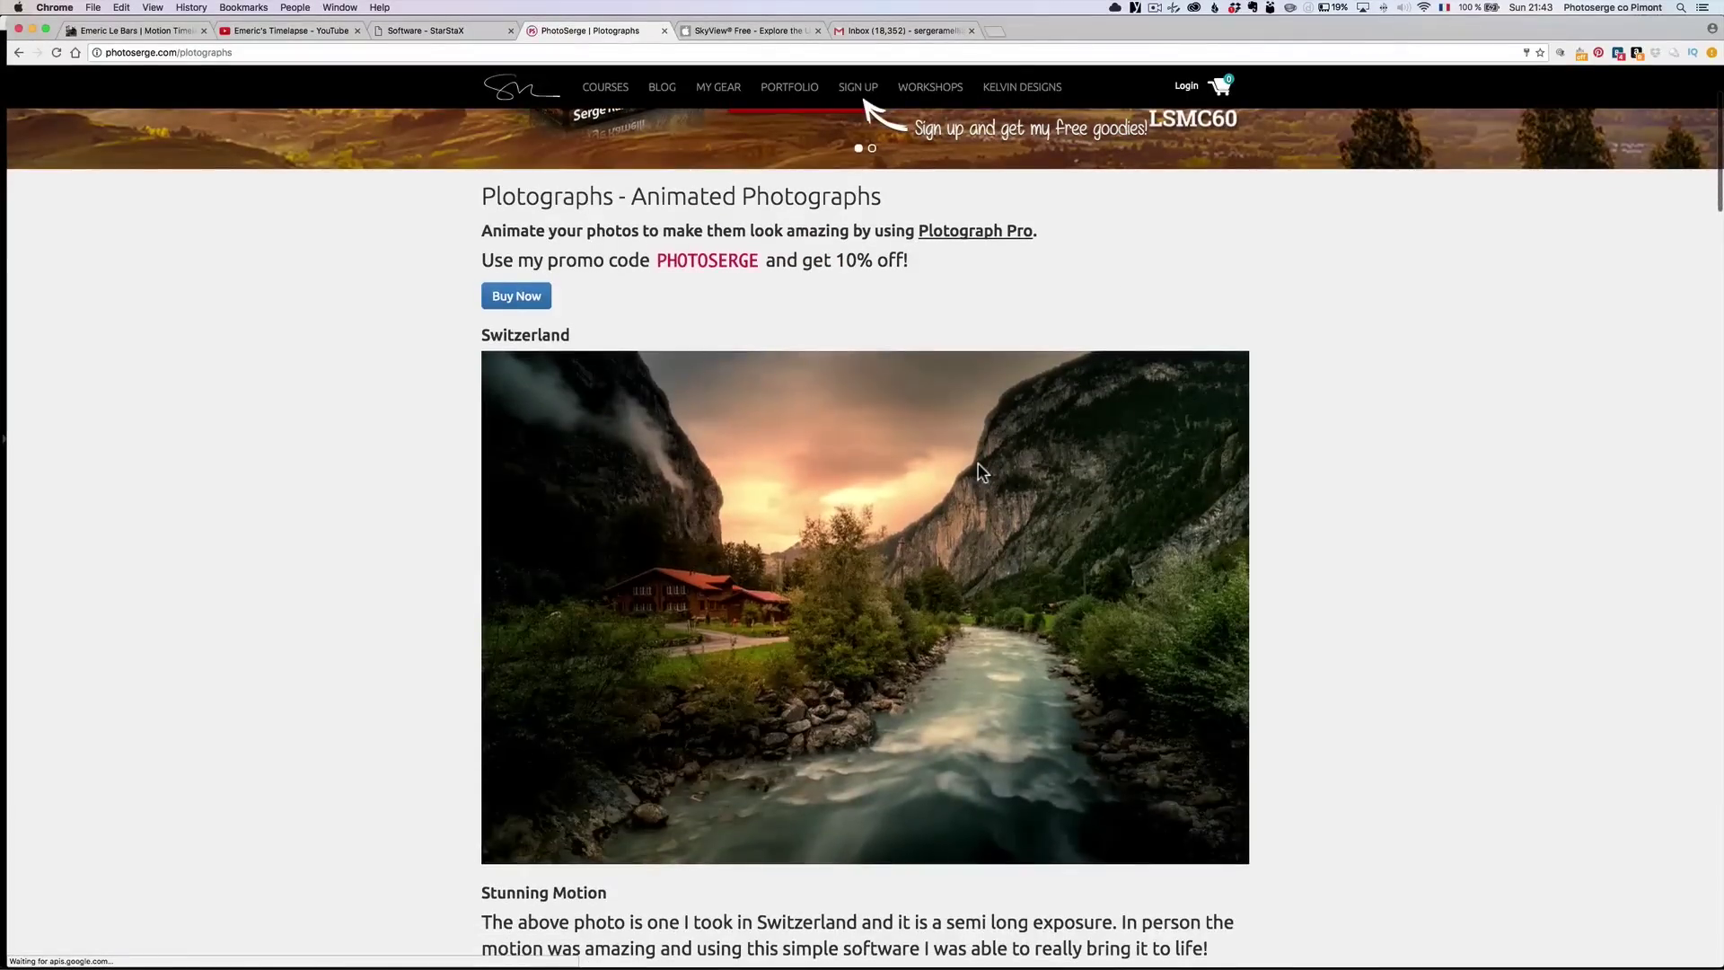
scroll(977, 461, "down", 3)
scroll(977, 467, "down", 12)
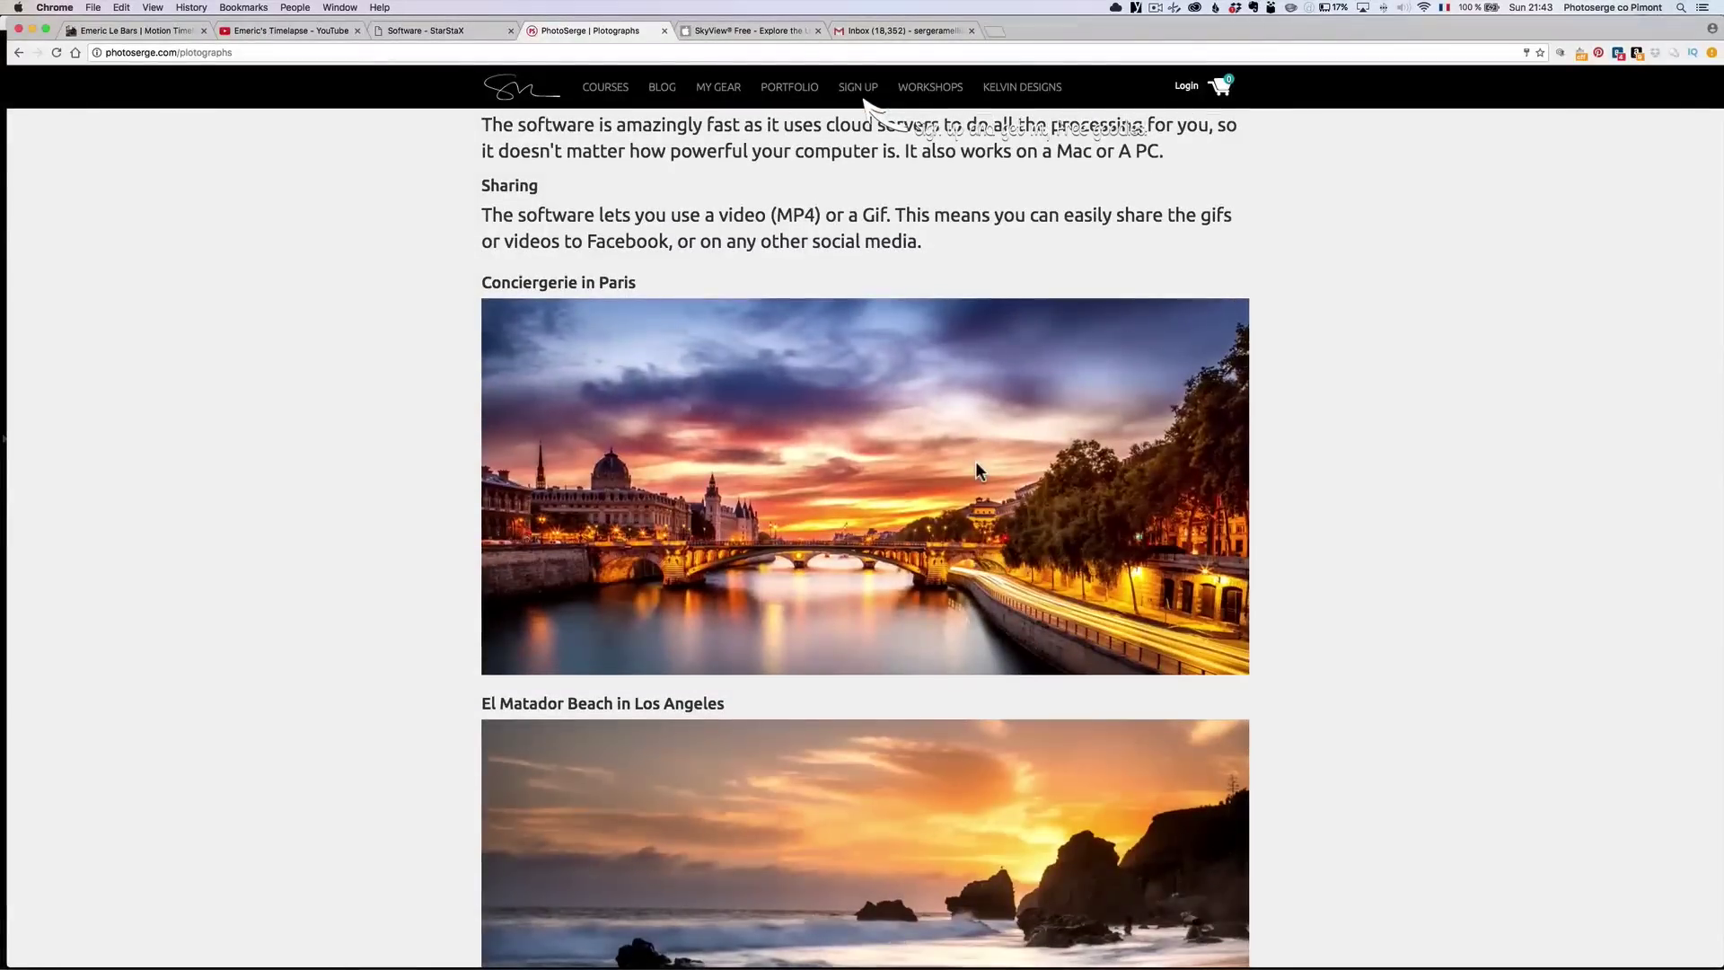
scroll(975, 460, "down", 1)
scroll(975, 467, "down", 12)
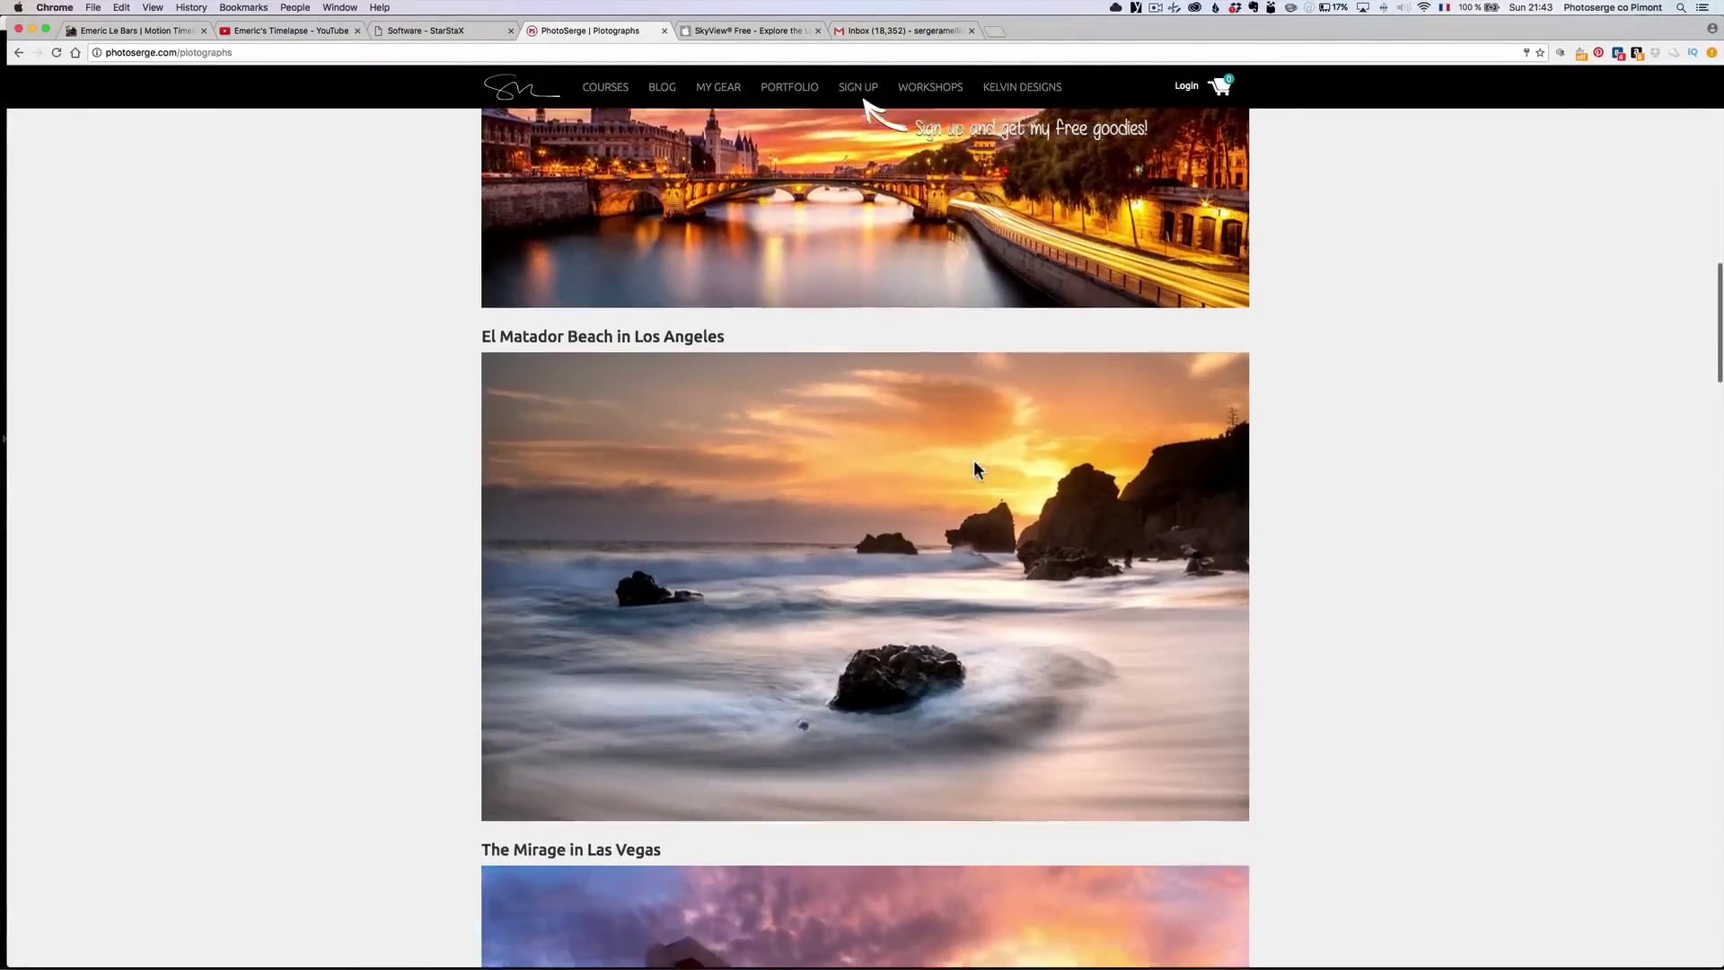
scroll(973, 460, "down", 3)
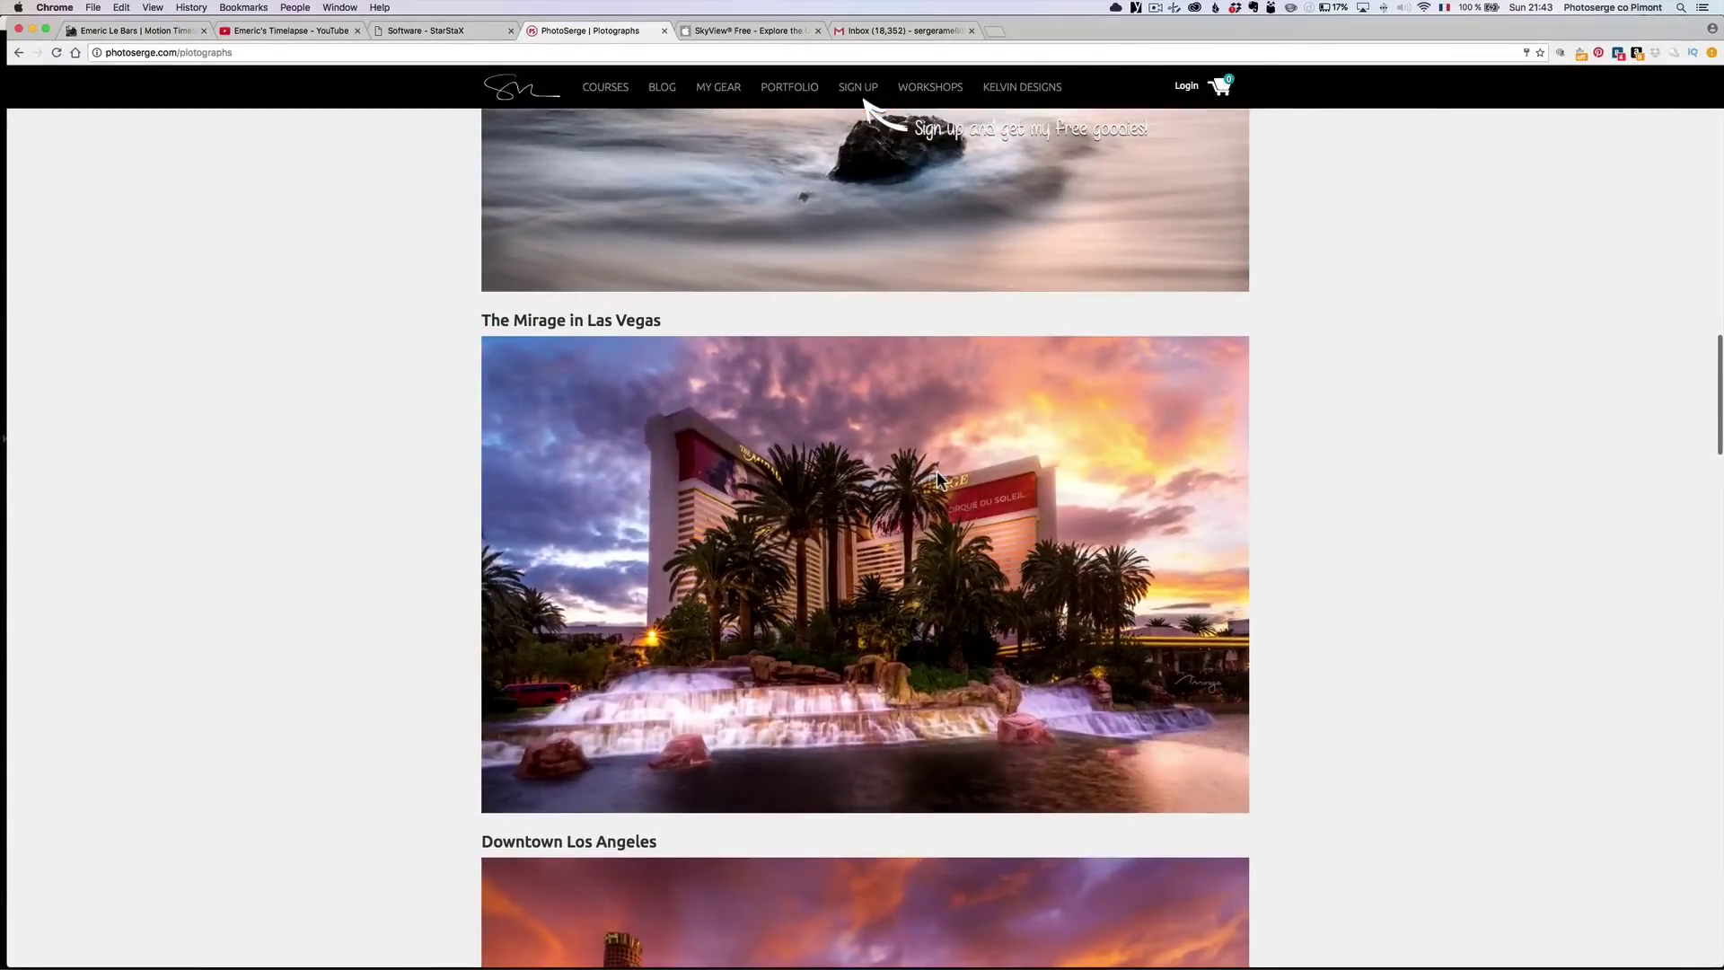
scroll(937, 465, "down", 4)
scroll(940, 476, "down", 6)
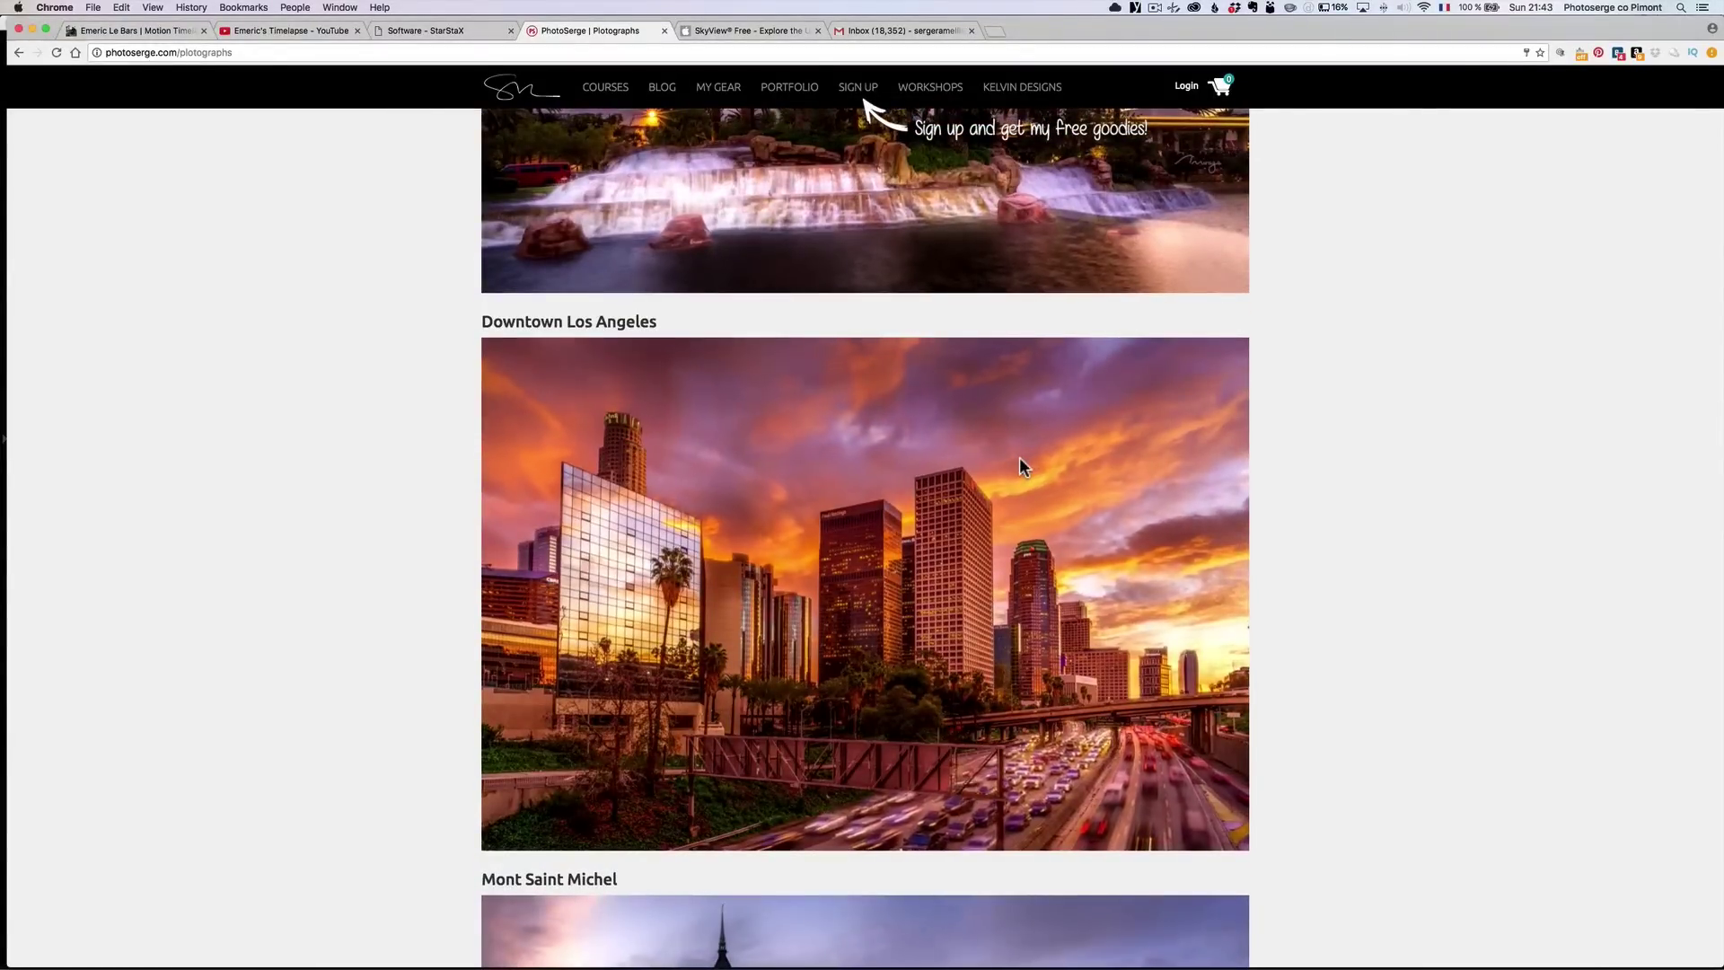
scroll(1020, 460, "down", 6)
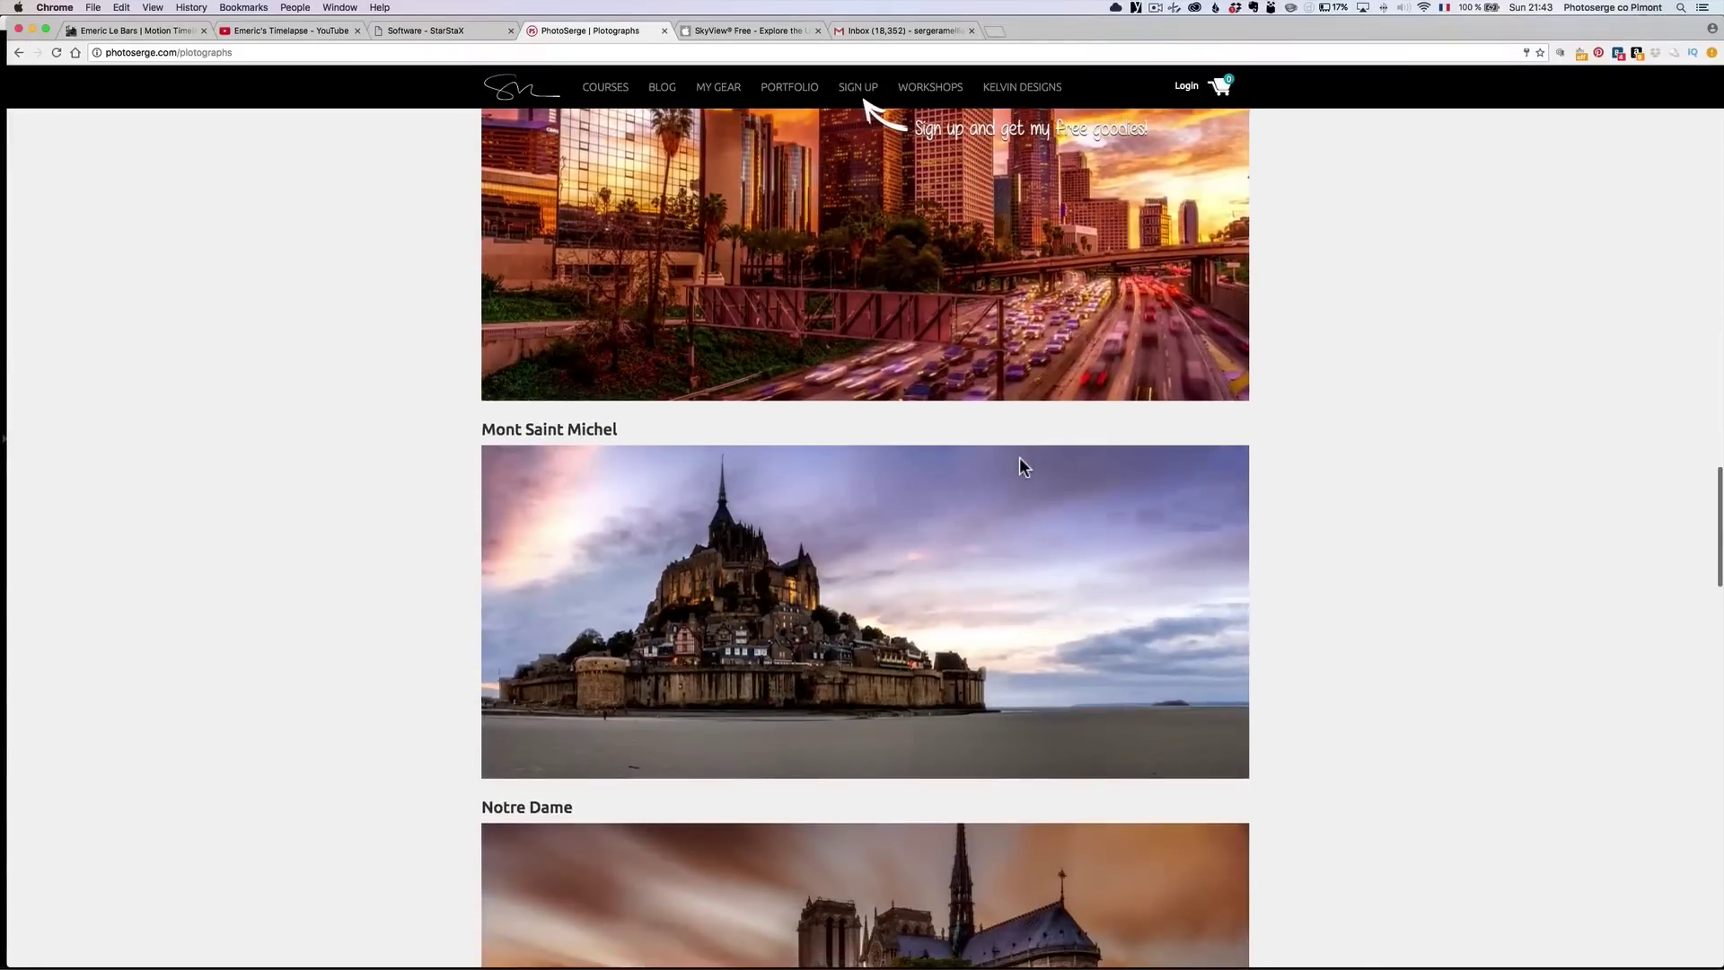
scroll(1020, 463, "down", 5)
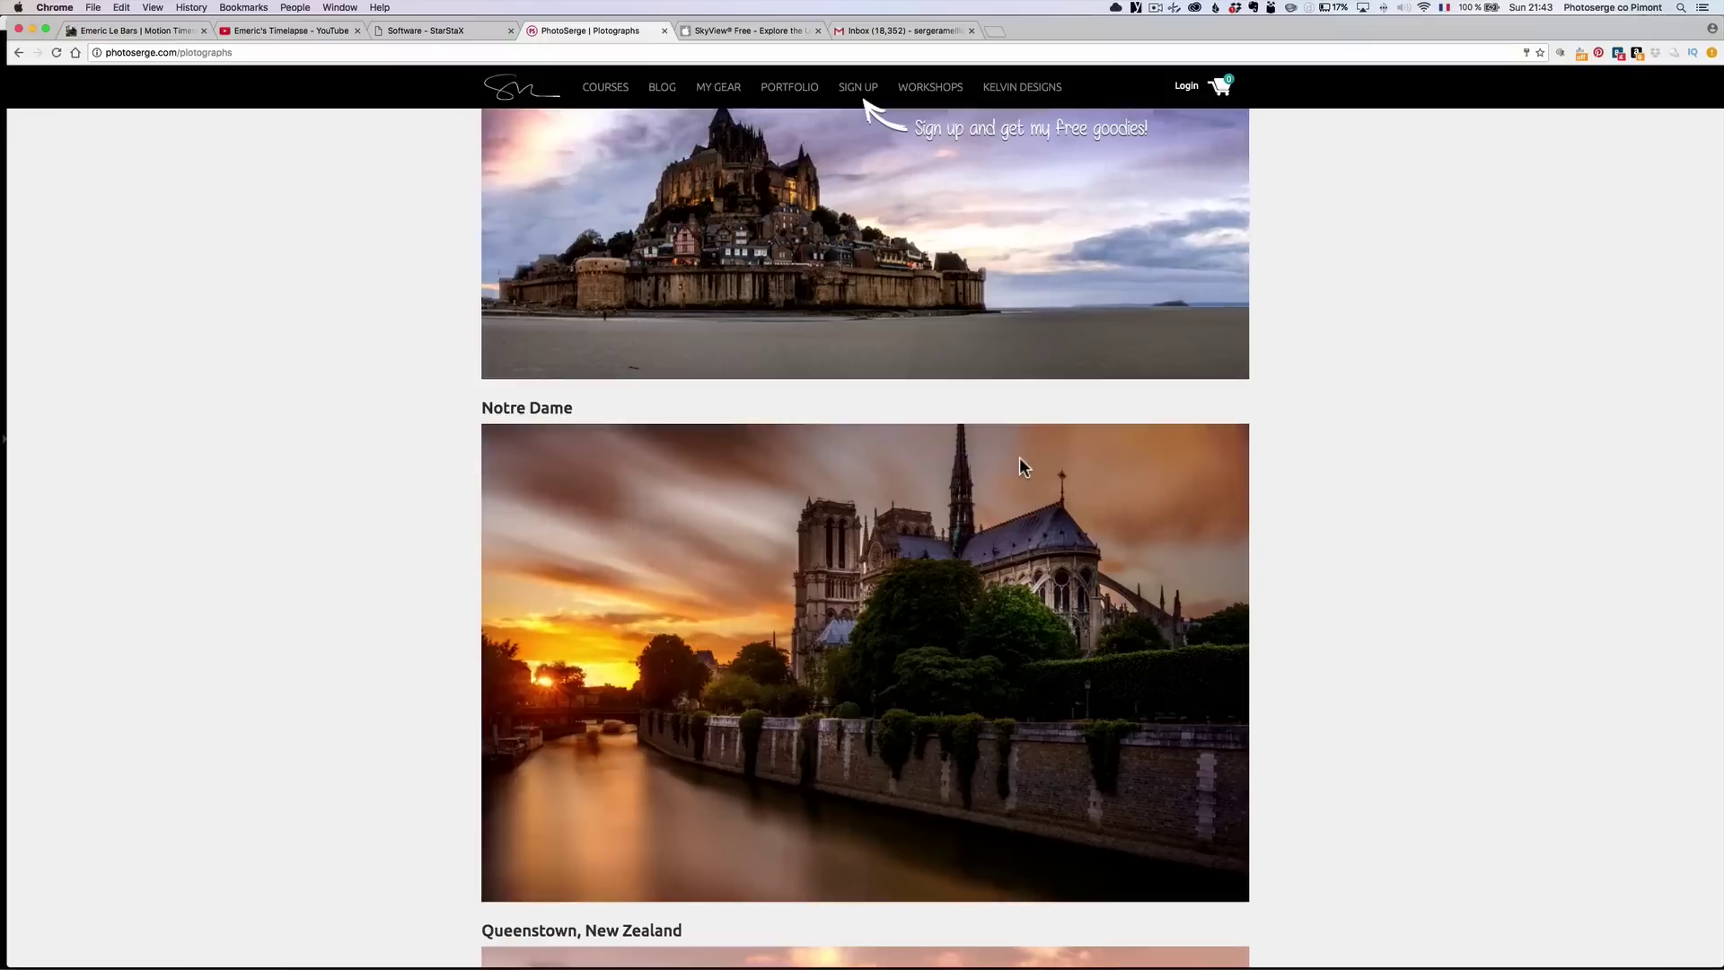
scroll(1020, 460, "down", 5)
scroll(1020, 460, "down", 3)
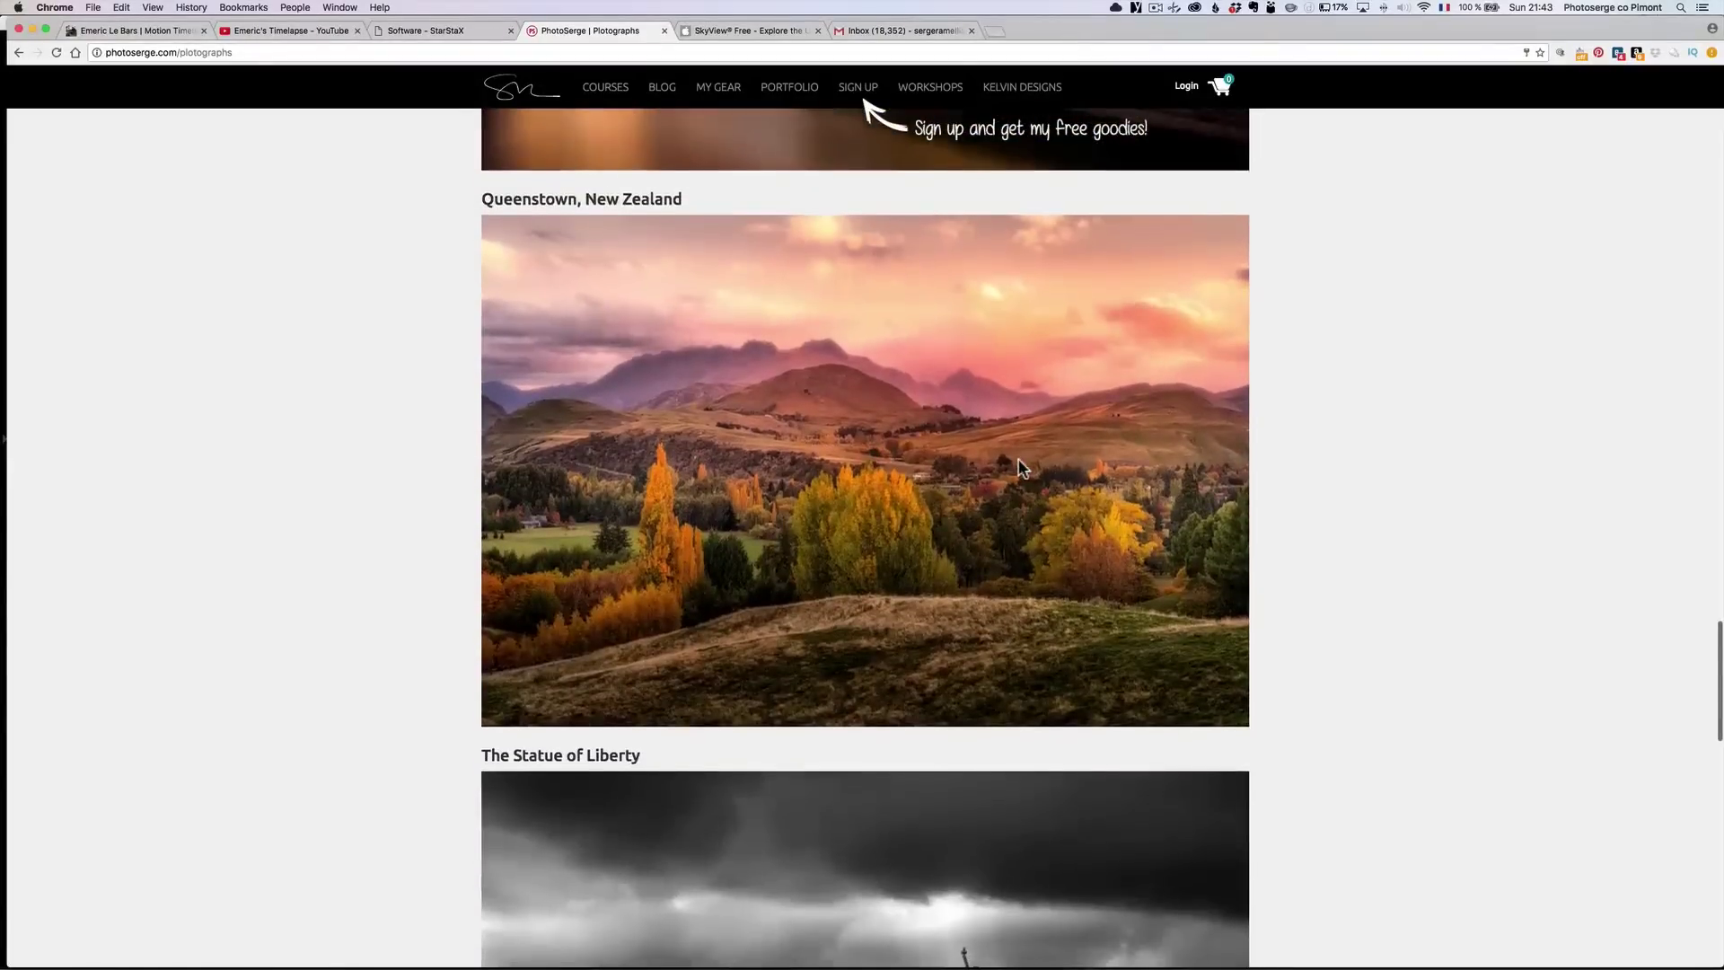
scroll(1019, 460, "down", 4)
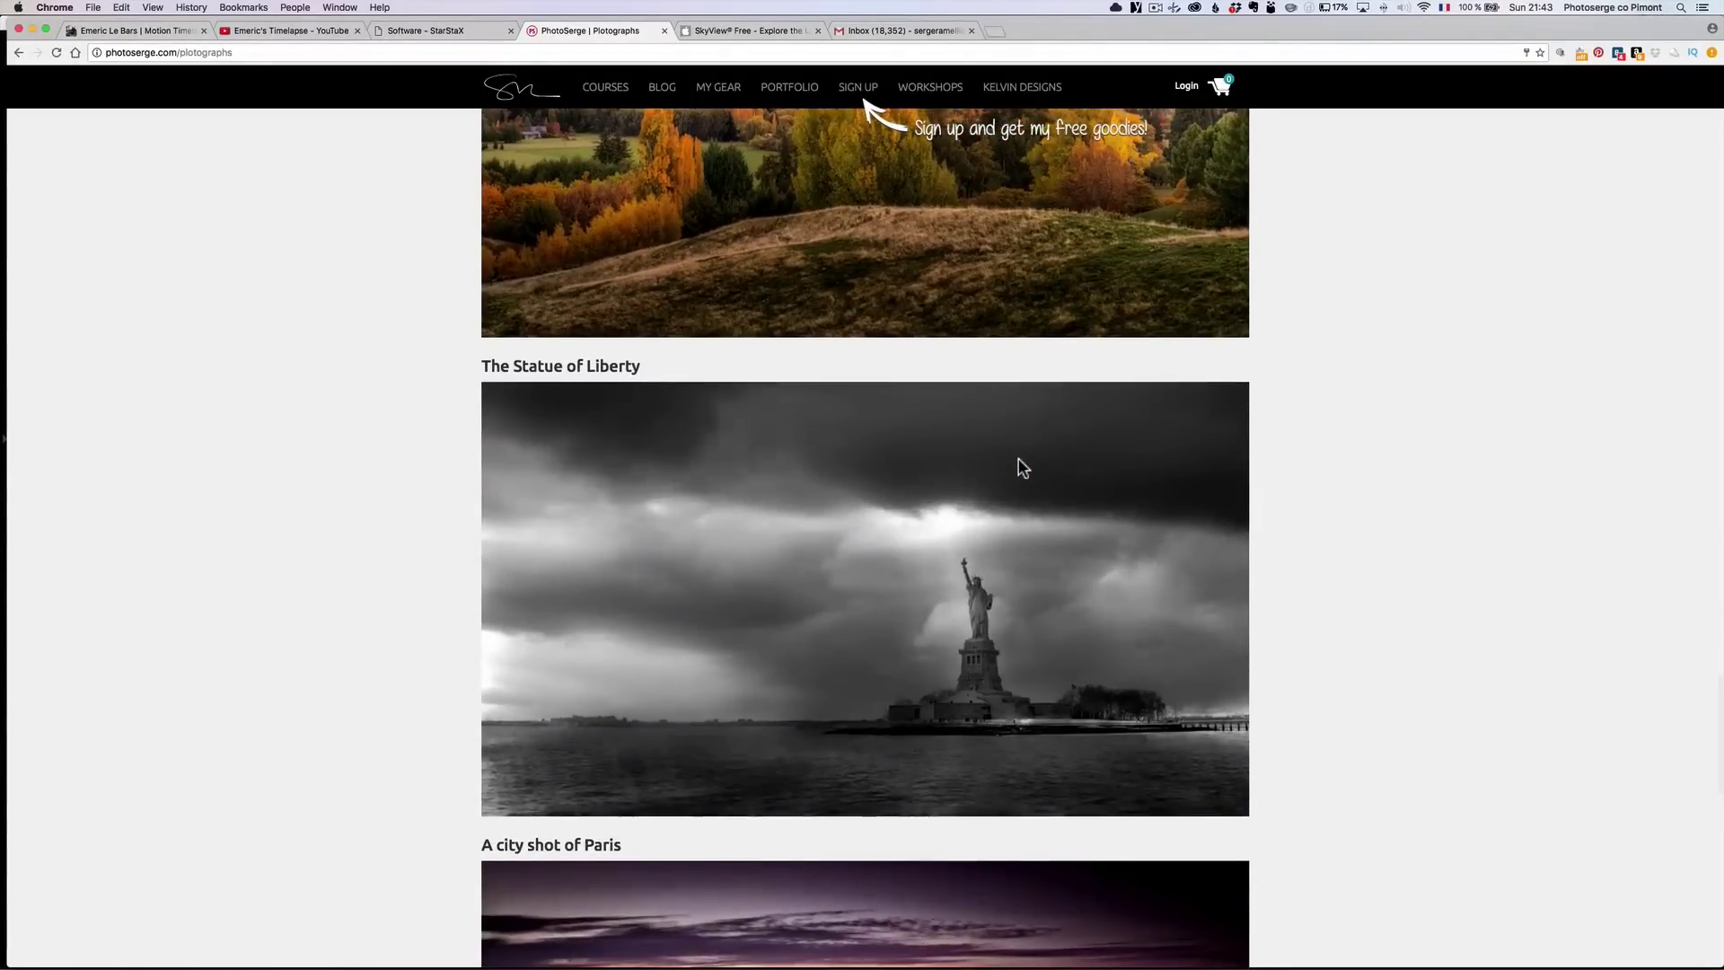
scroll(1022, 467, "down", 2)
scroll(1018, 462, "down", 3)
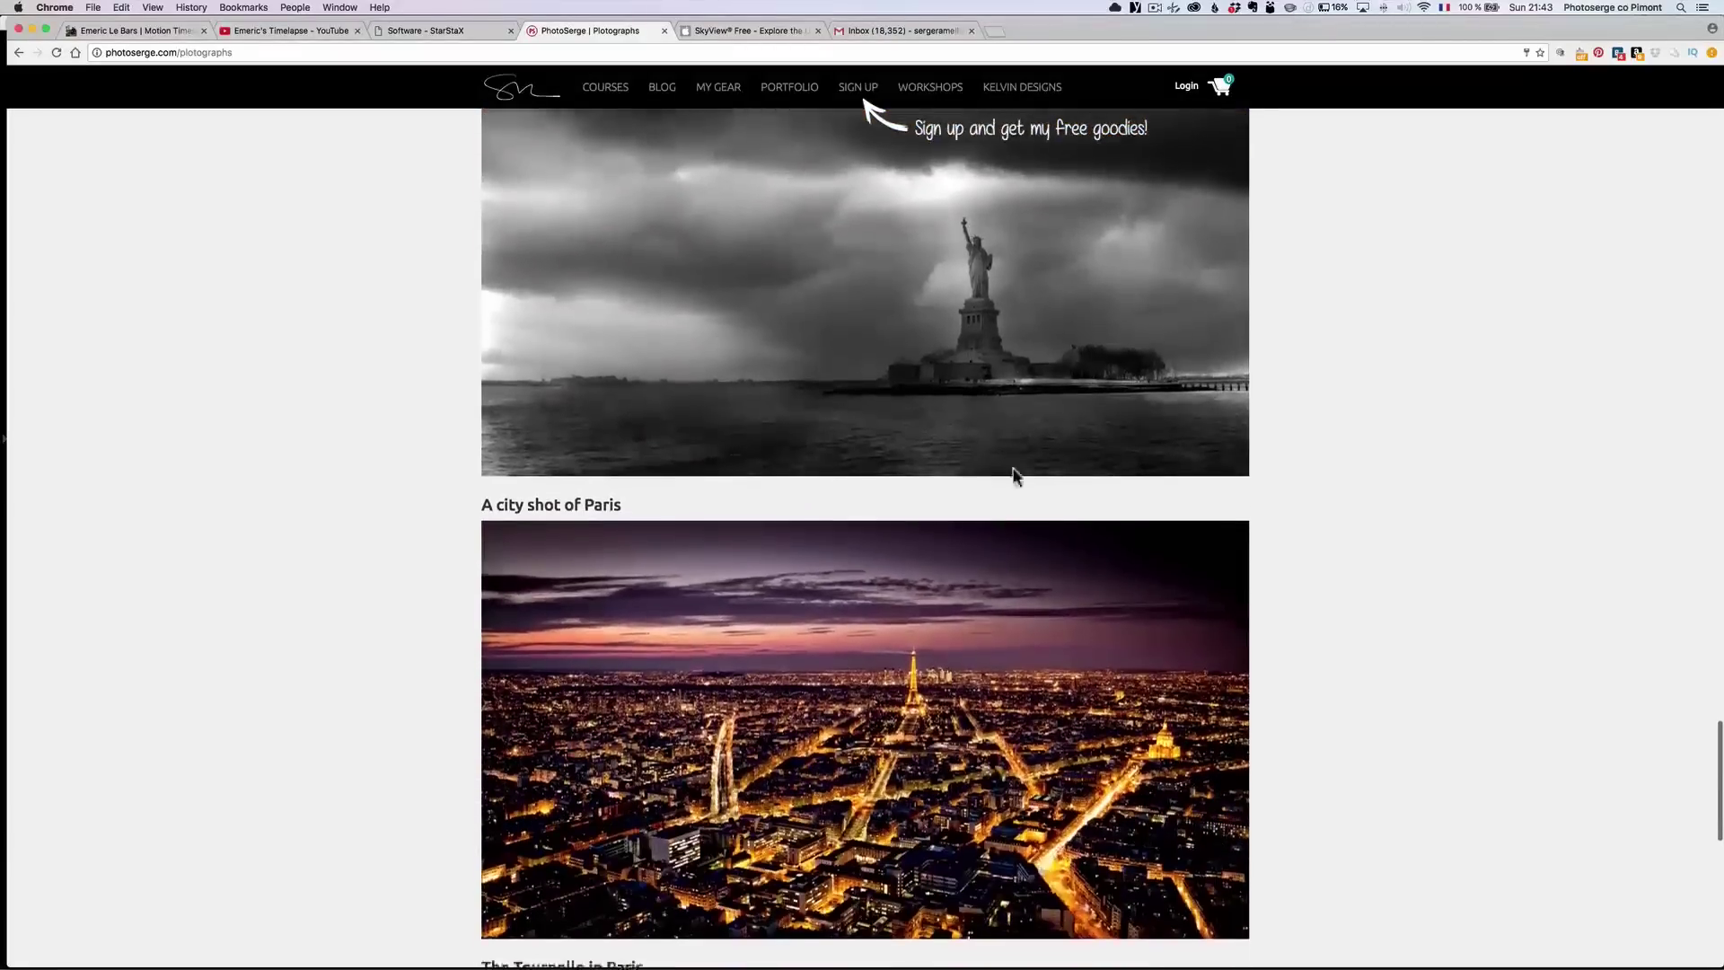
scroll(1002, 526, "up", 5)
scroll(1004, 519, "up", 1)
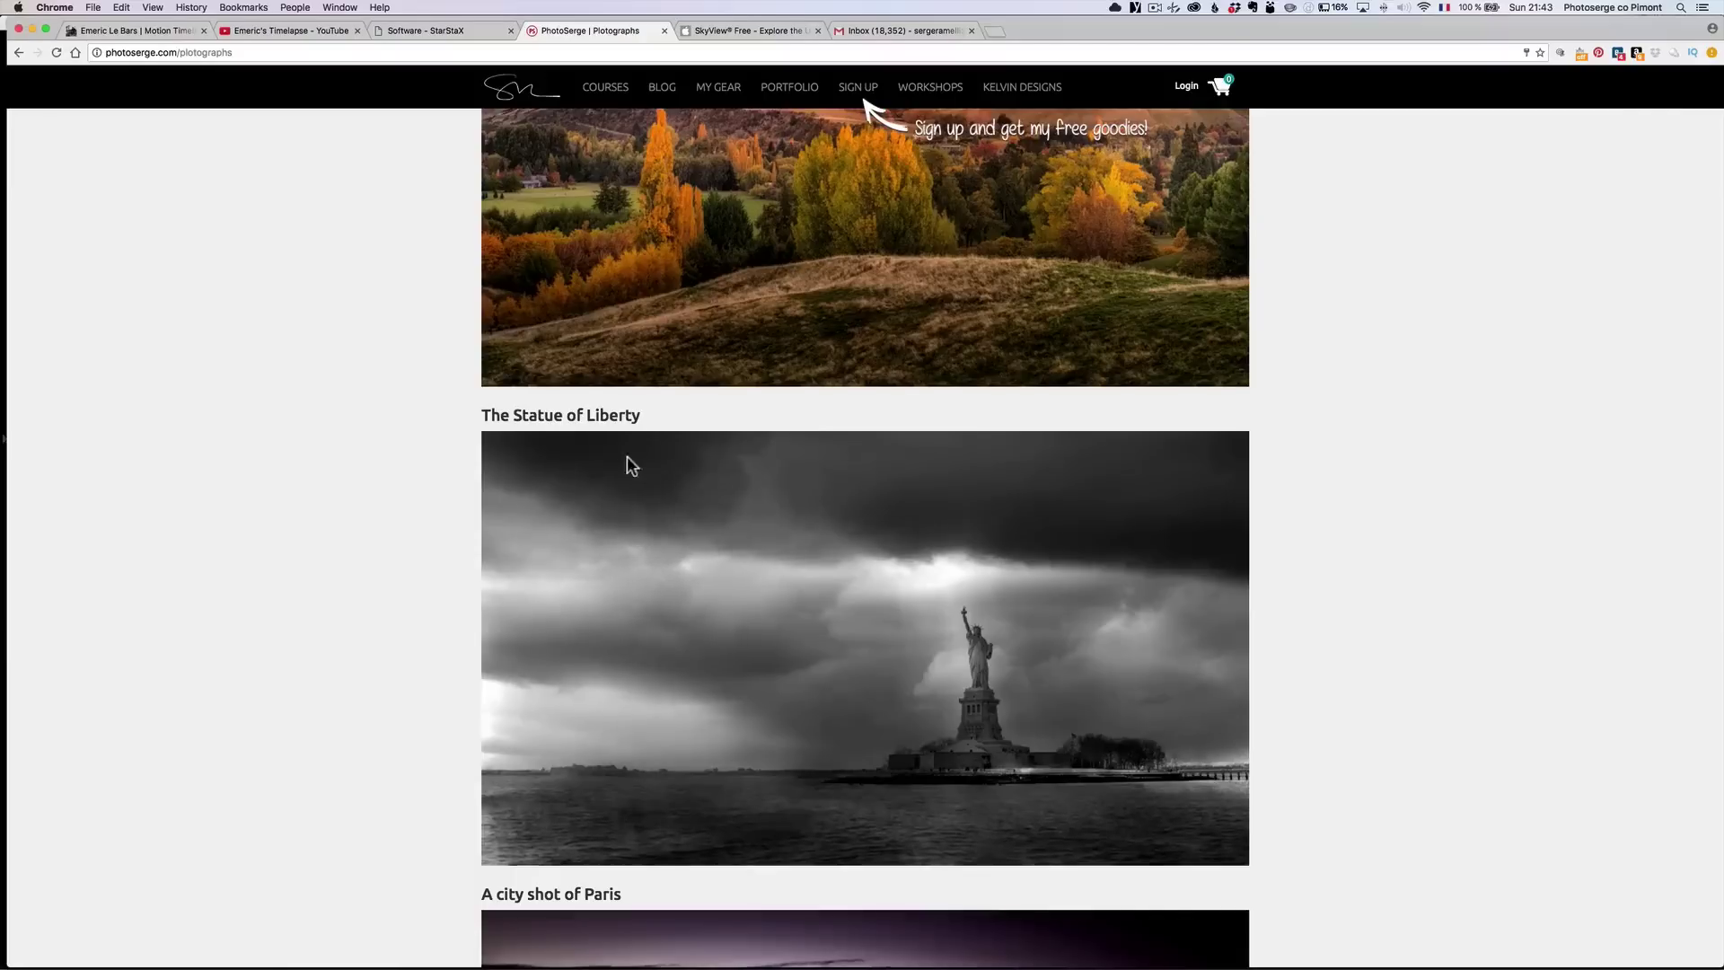
key("super+Tab")
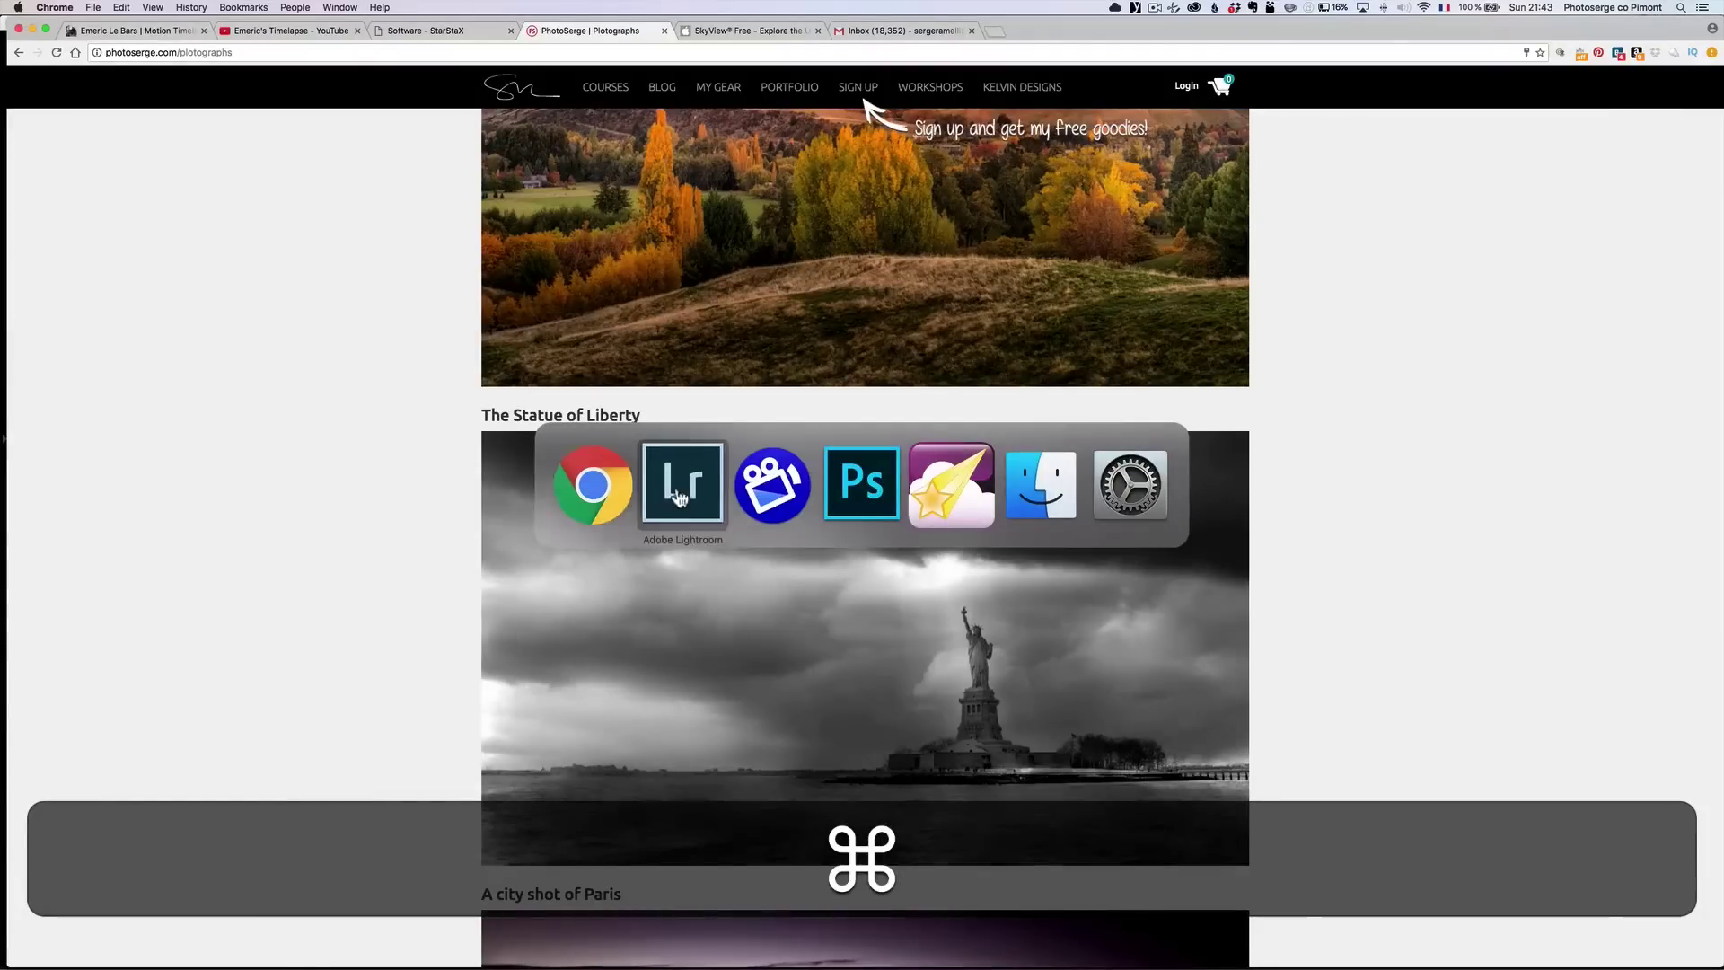
left_click(680, 496)
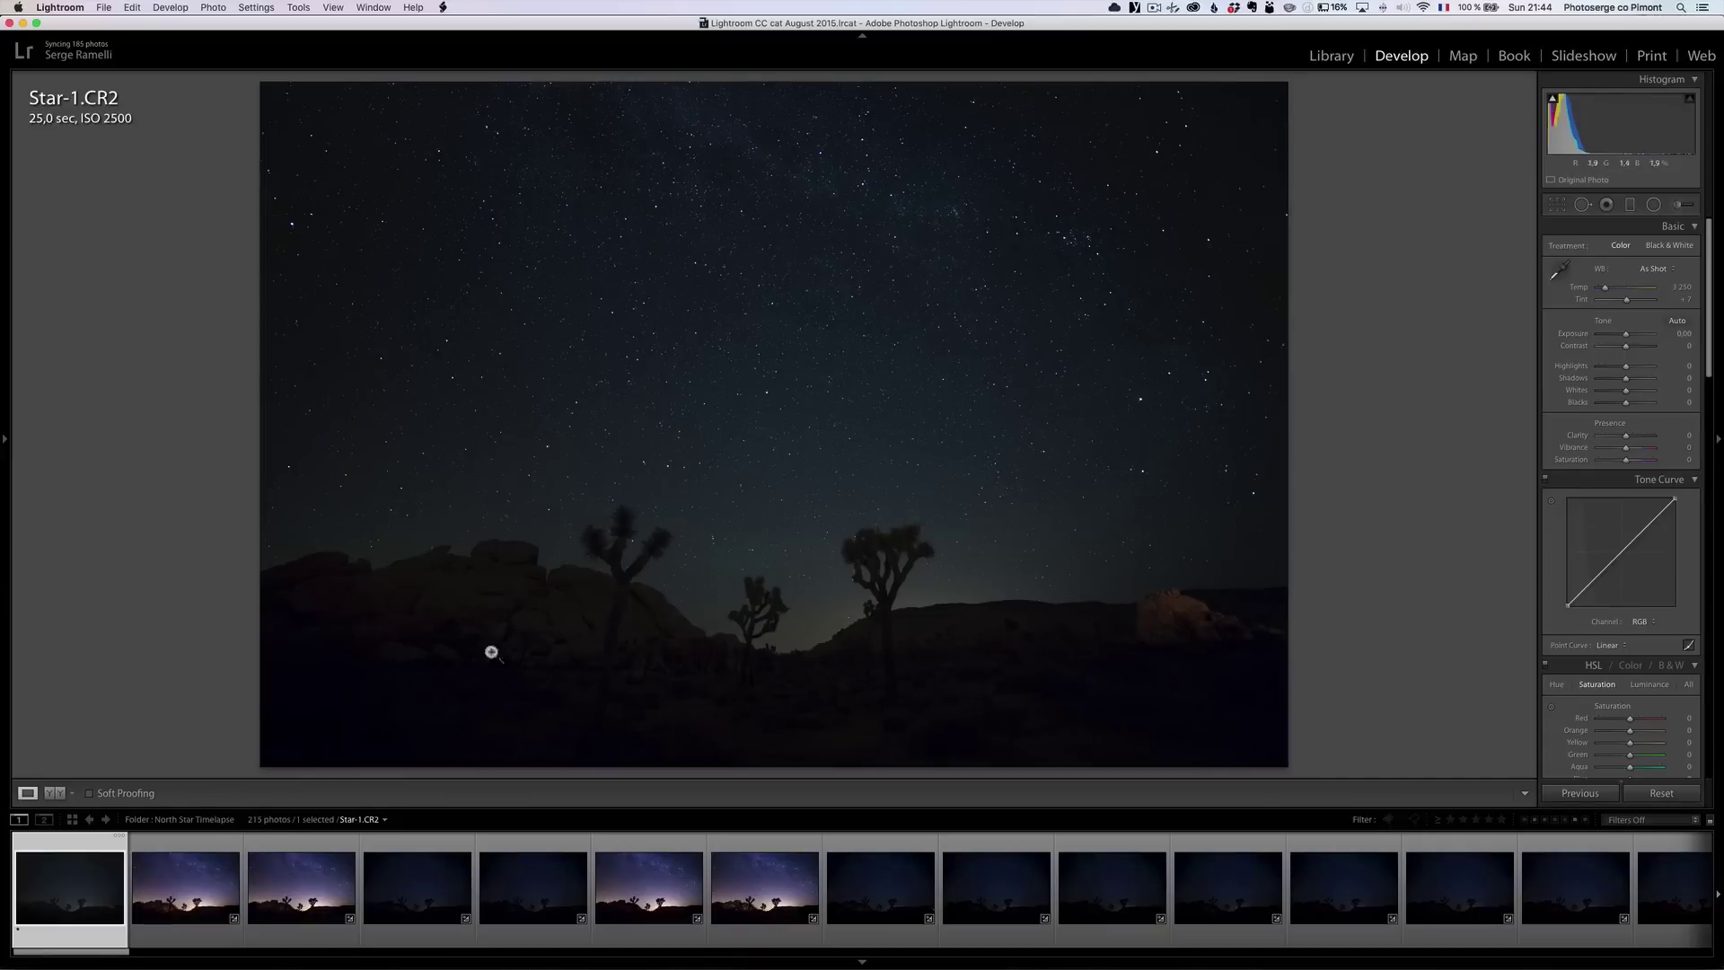
Look at the second frame, Star-2.CR2, then go back to Star-1.CR2.
right_click(184, 878)
left_click(170, 879)
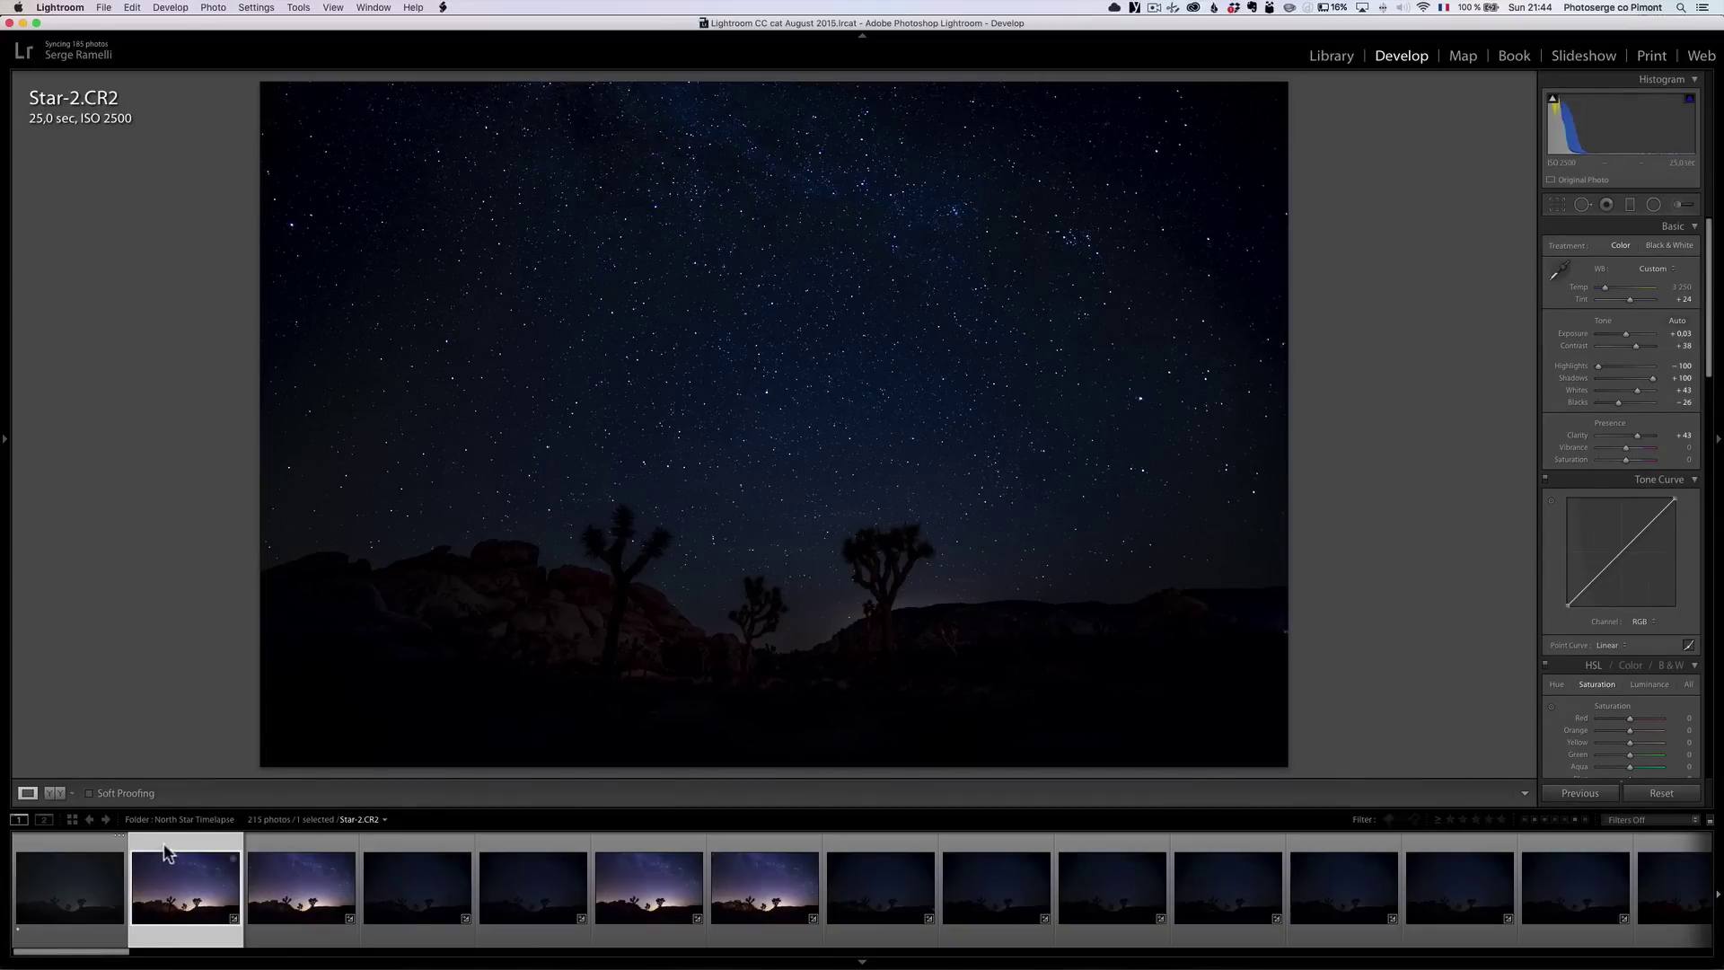
left_click(71, 882)
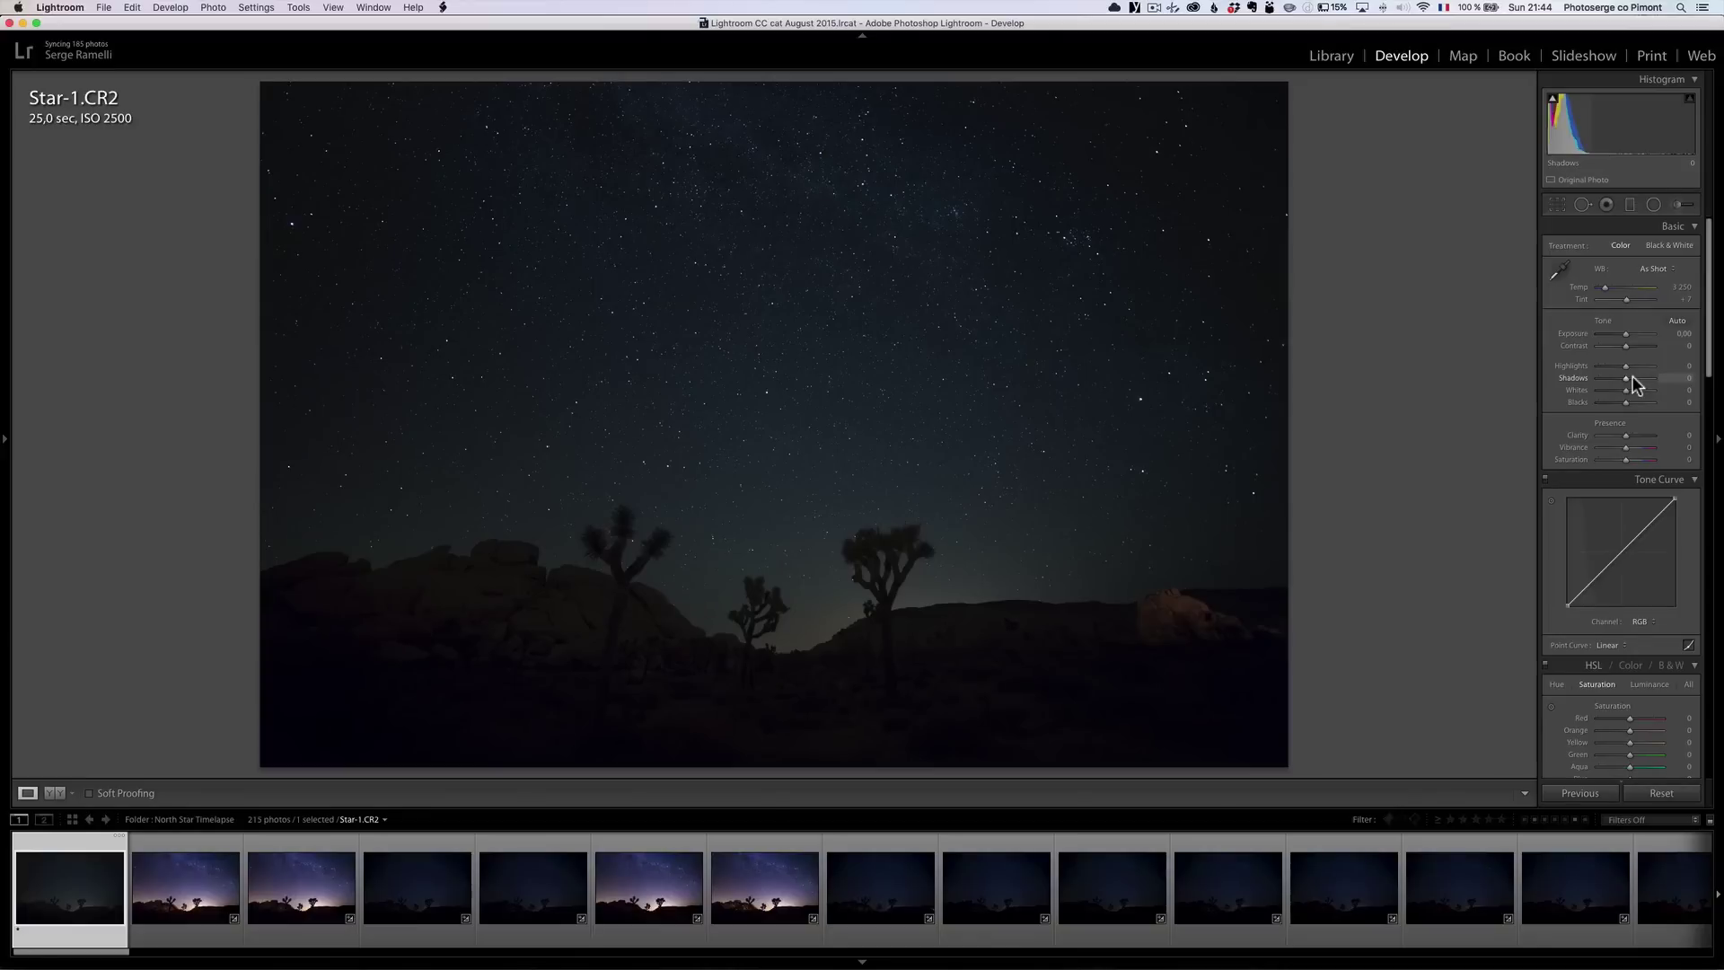
Set Shadows +100, Highlights −100, Contrast +37, Tint +30, Exposure +0.30 and Clarity +47.
mouse_move(1633, 385)
left_mouse_down()
mouse_move(1662, 379)
mouse_move(1579, 368)
mouse_move(1605, 405)
mouse_move(1634, 396)
left_mouse_up()
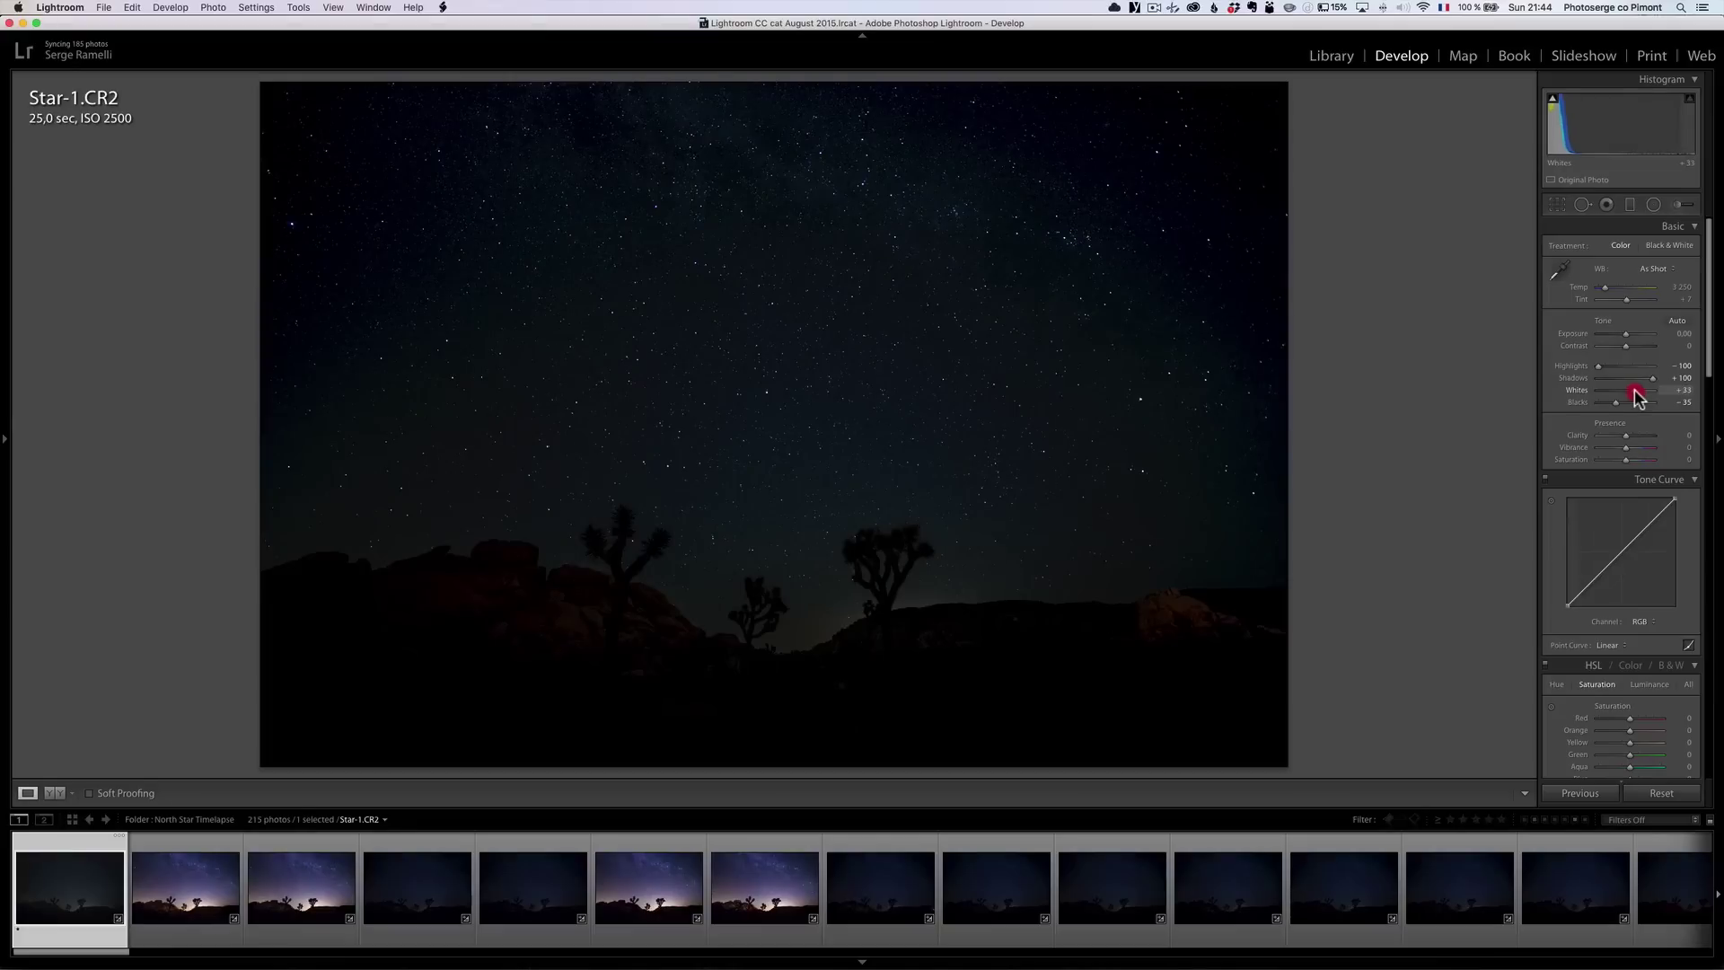
left_click_drag(1627, 347, 1635, 347)
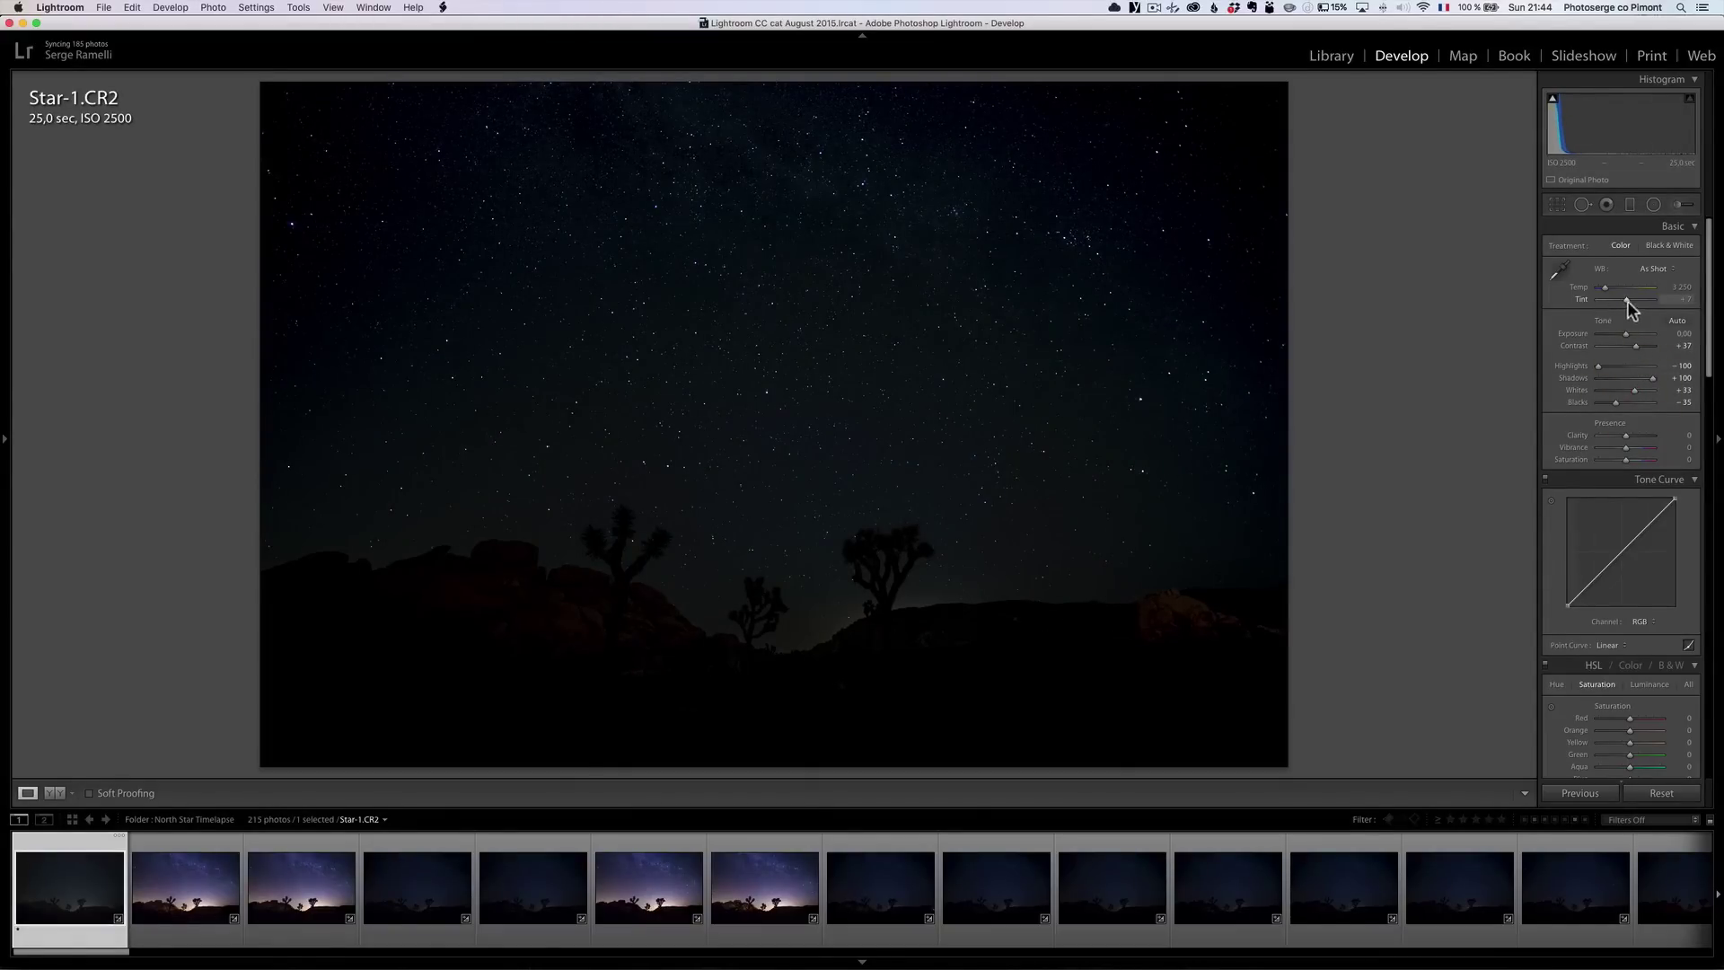
left_click_drag(1628, 300, 1630, 300)
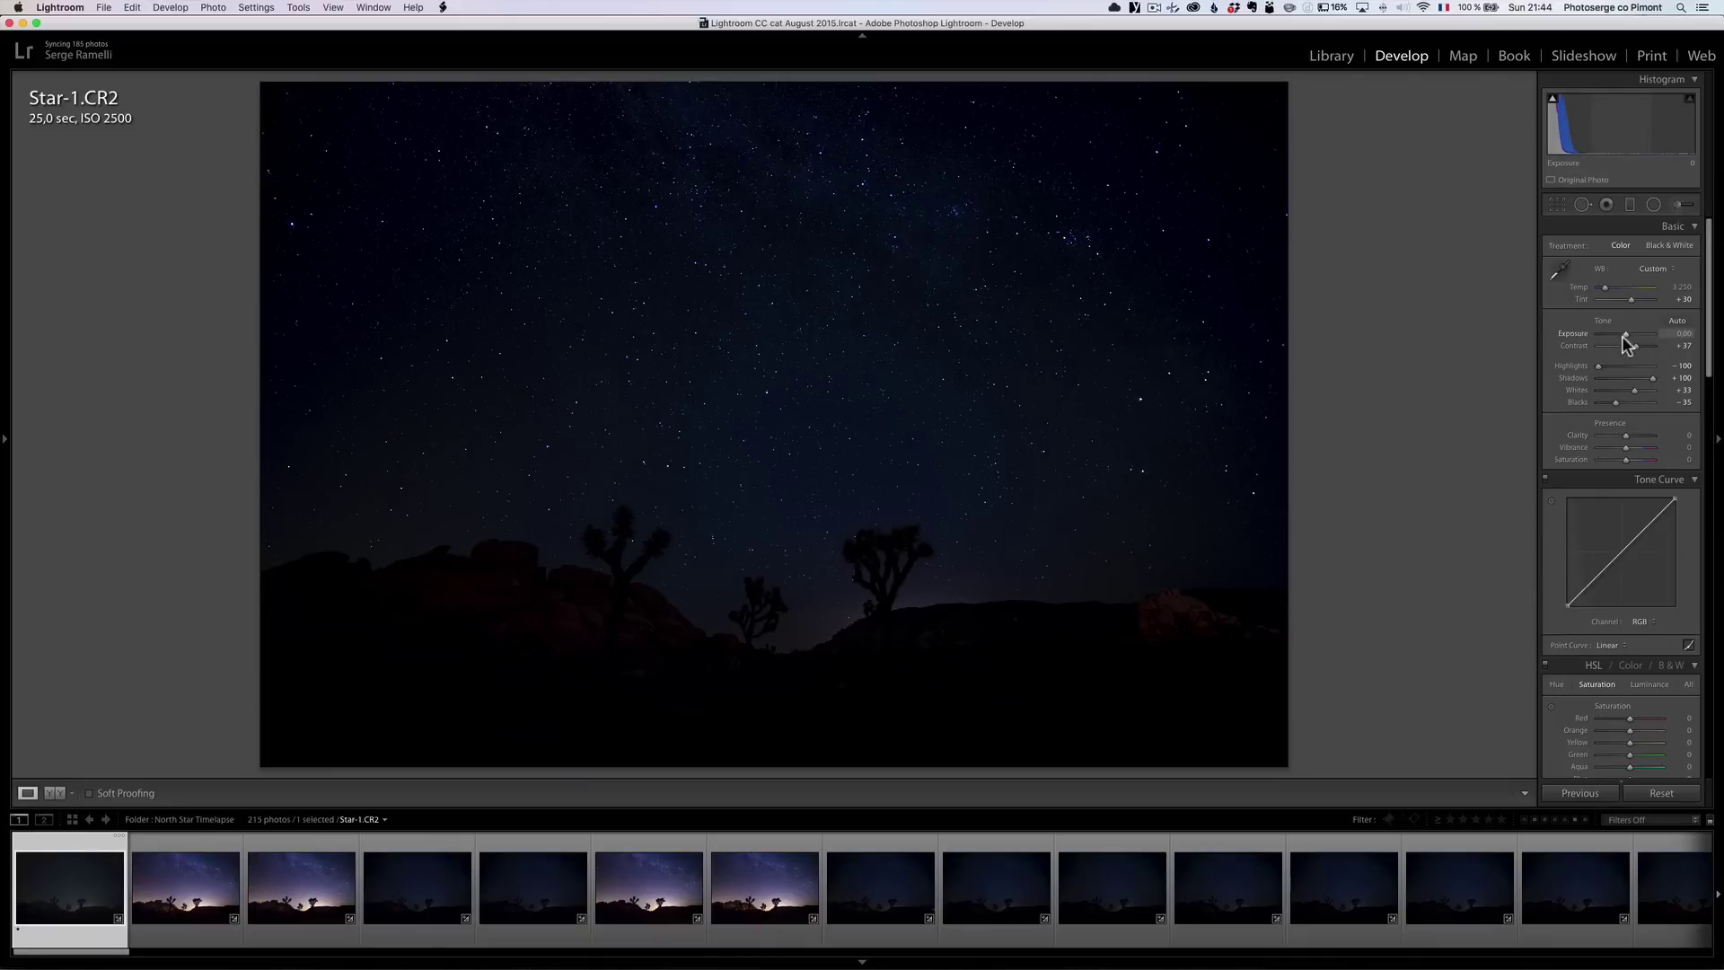
left_click_drag(1628, 341, 1630, 342)
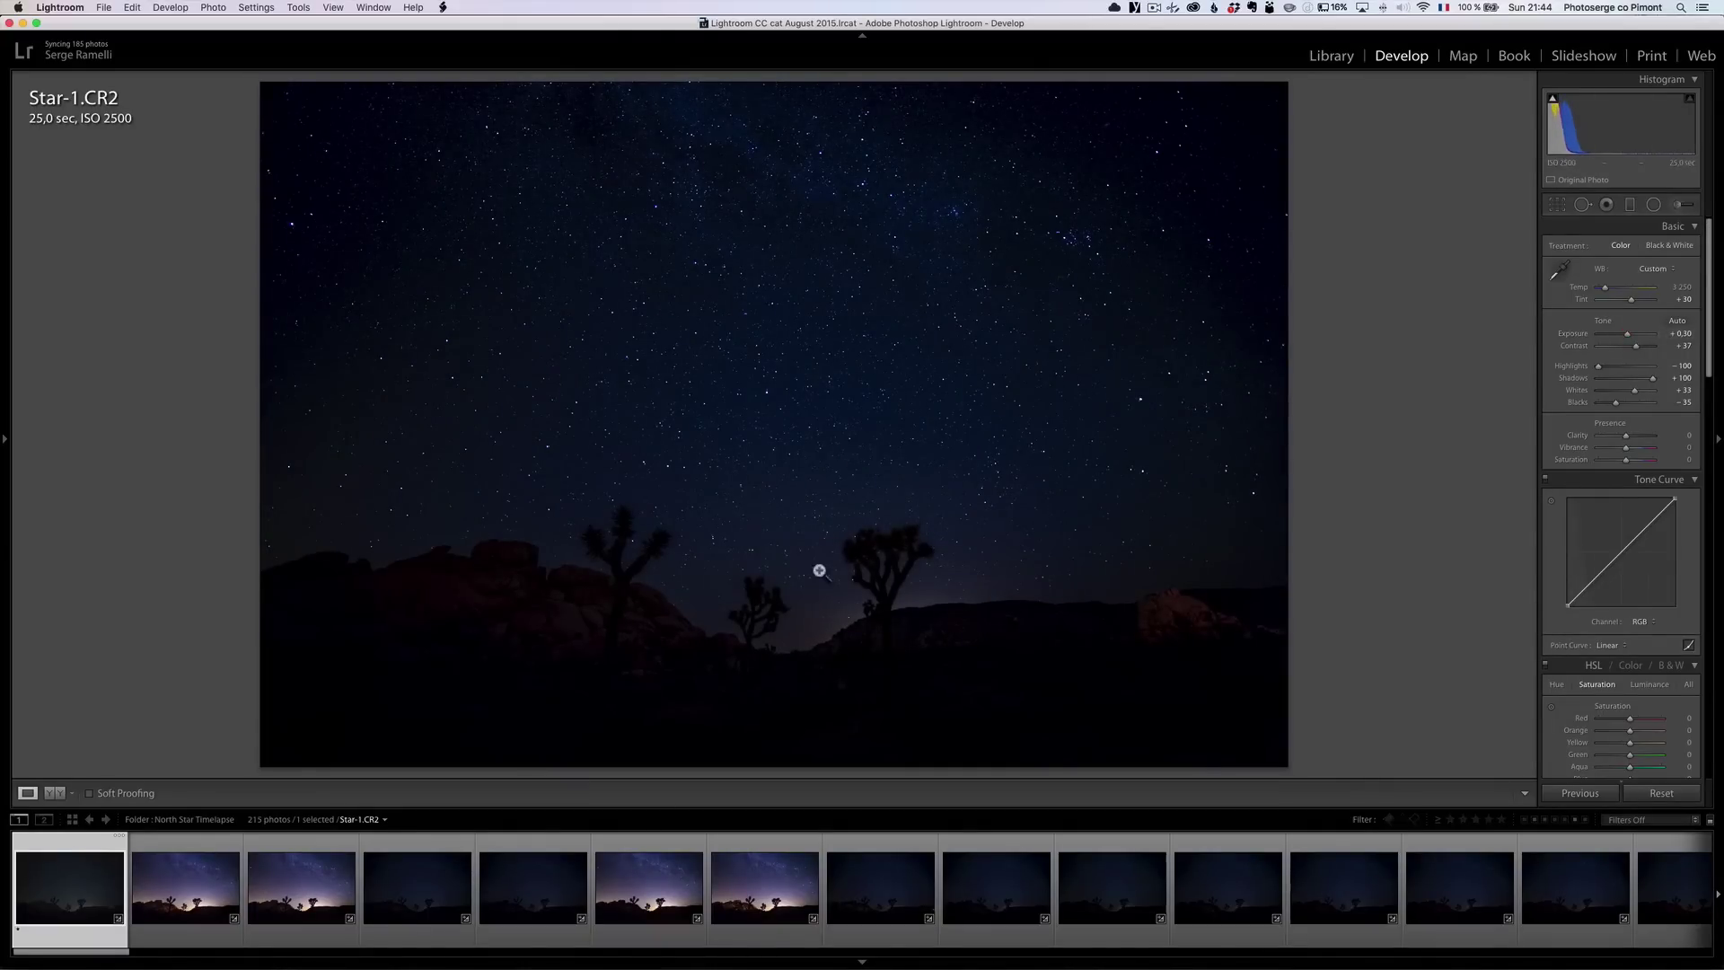
left_click(171, 891)
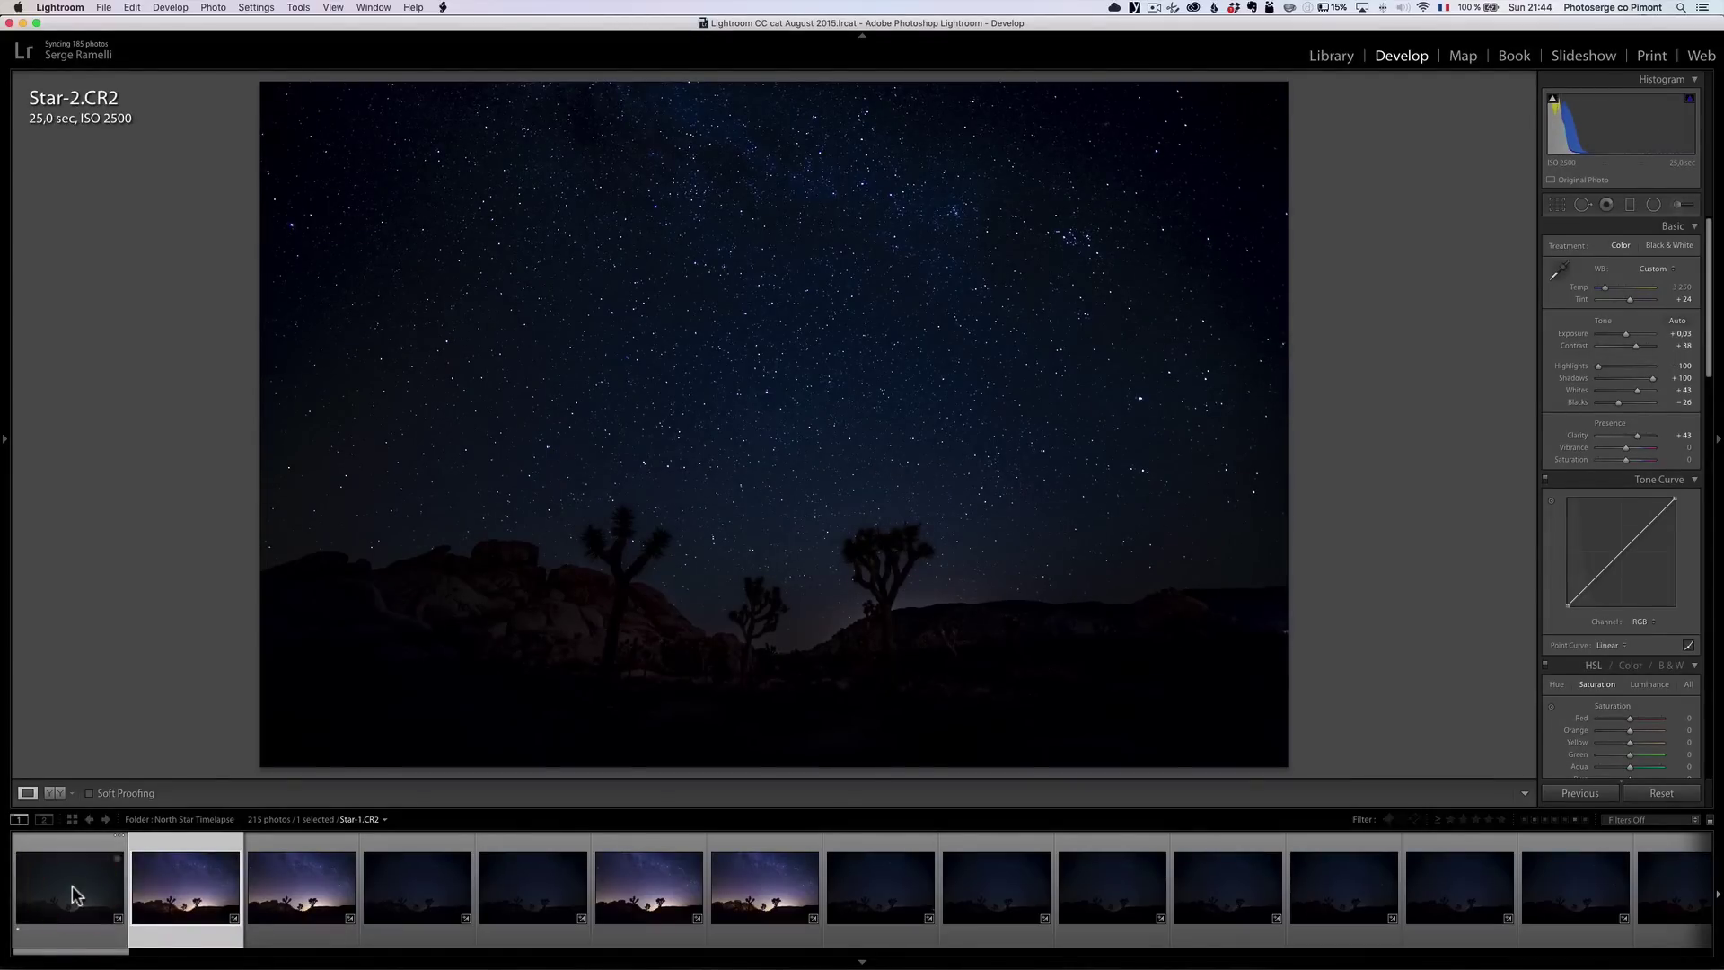
left_click(73, 892)
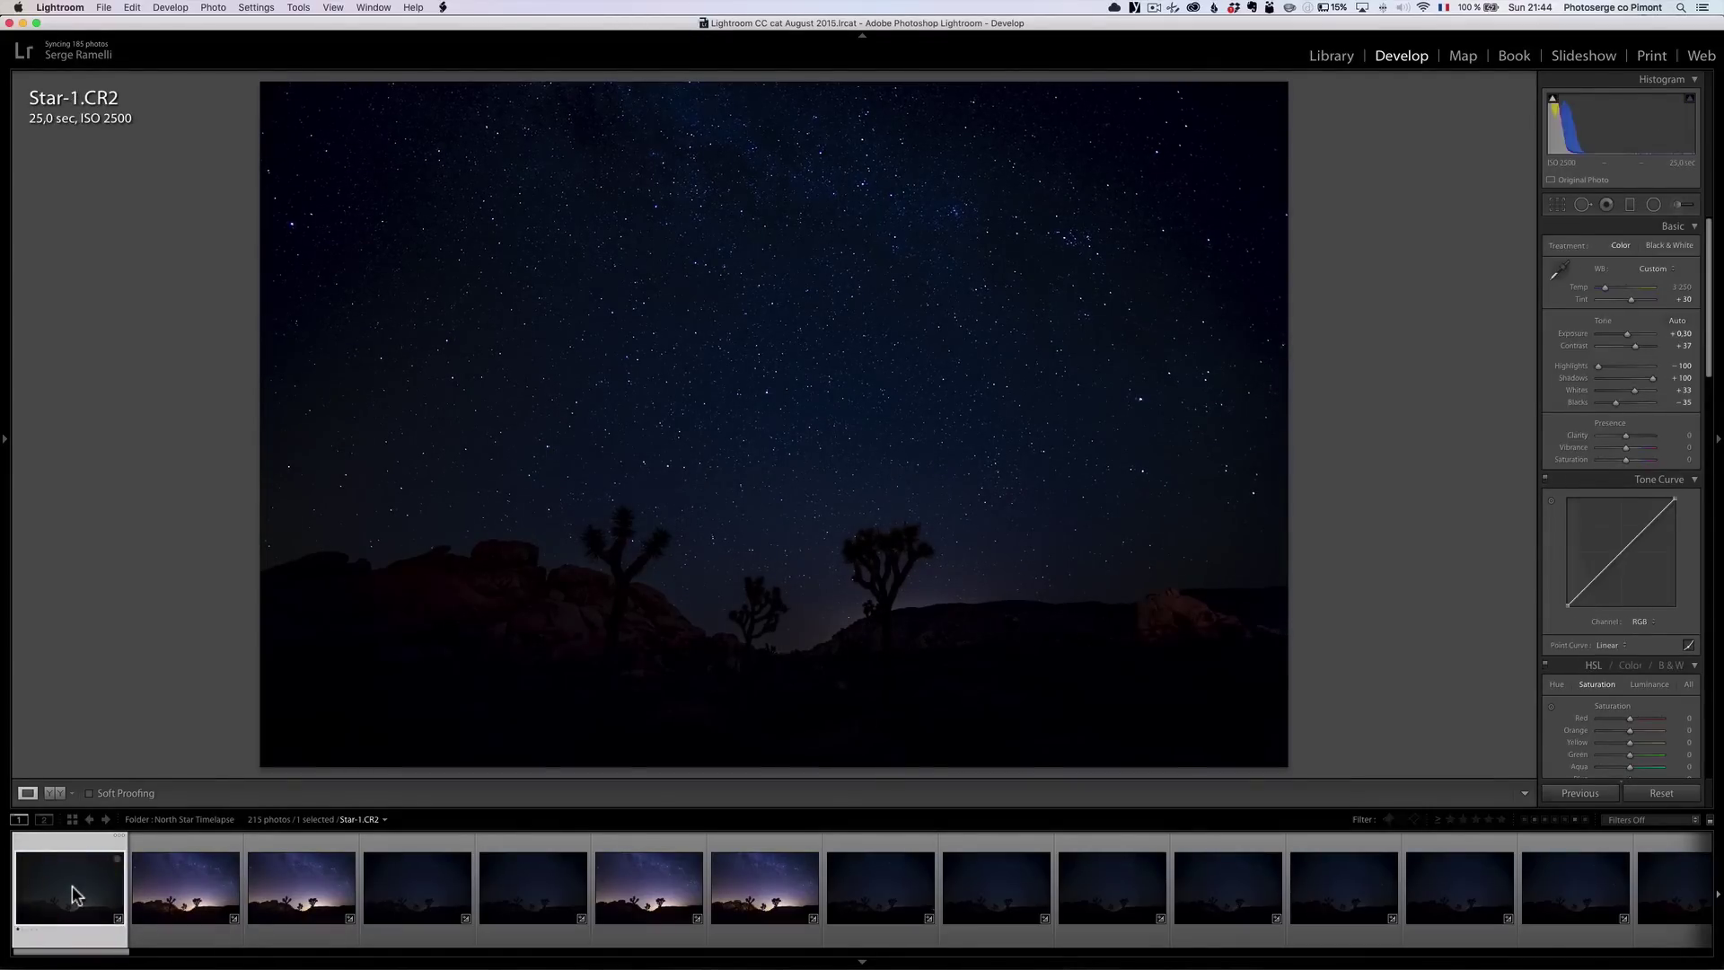
left_click(1607, 292)
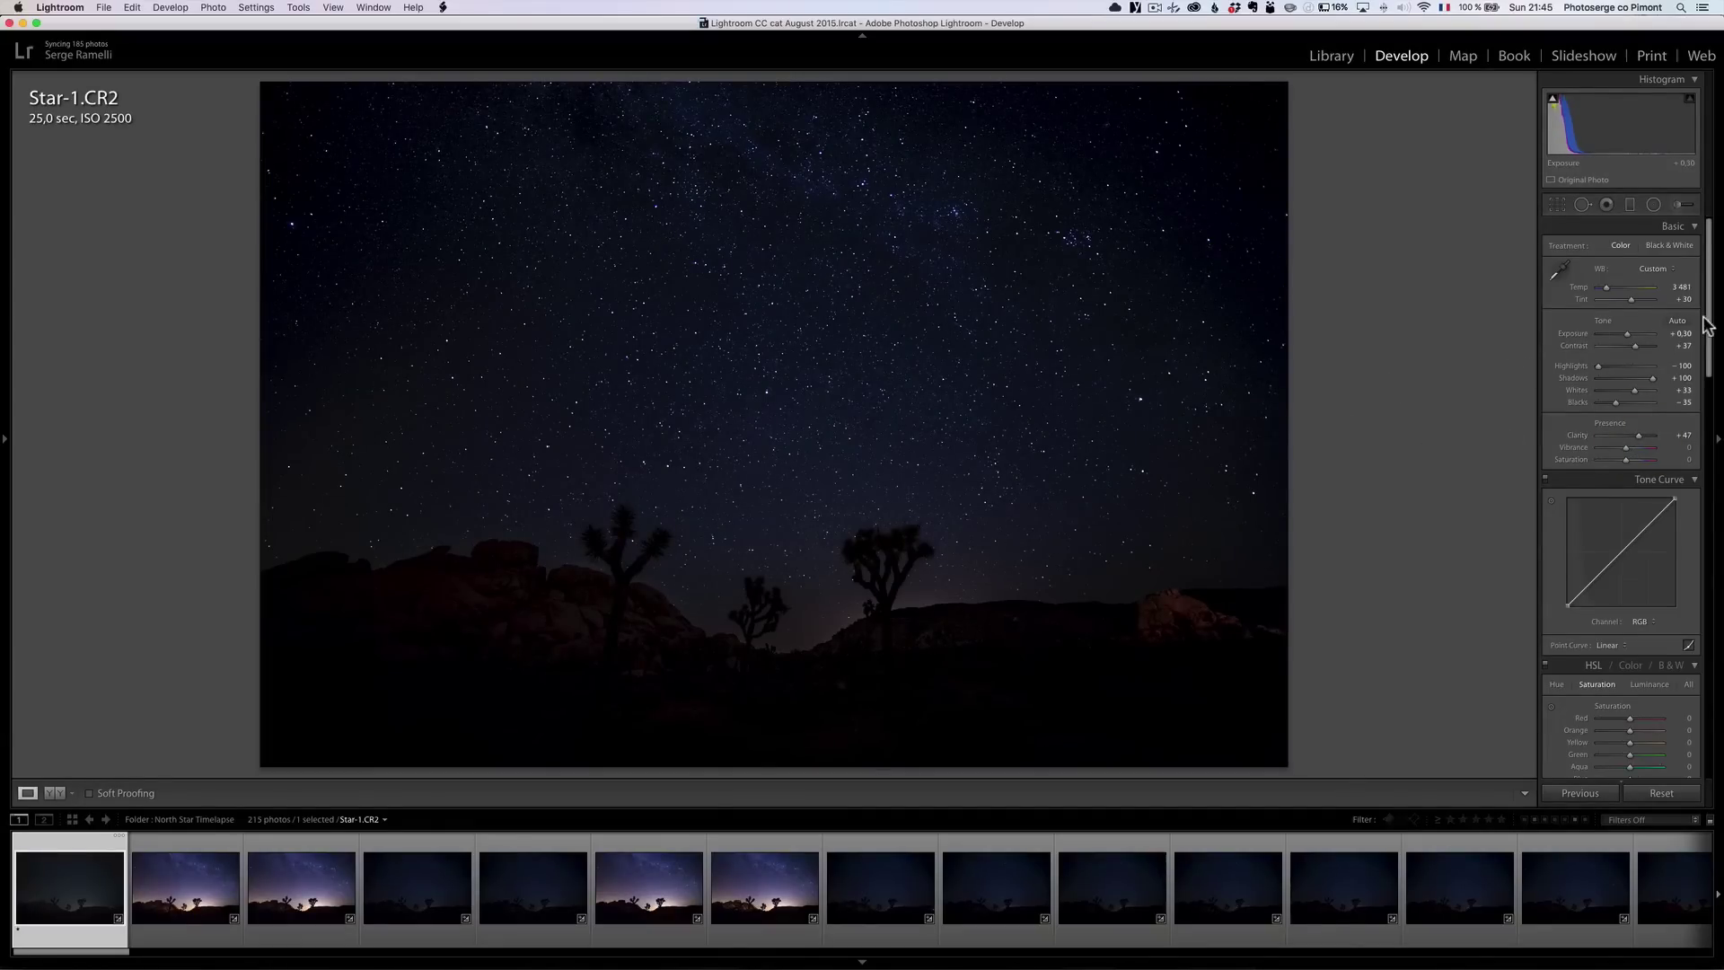
left_click_drag(1709, 384, 1685, 714)
At 1:1, set Sharpening Amount 83, Masking 52 and Luminance noise reduction 18.
left_click(787, 272)
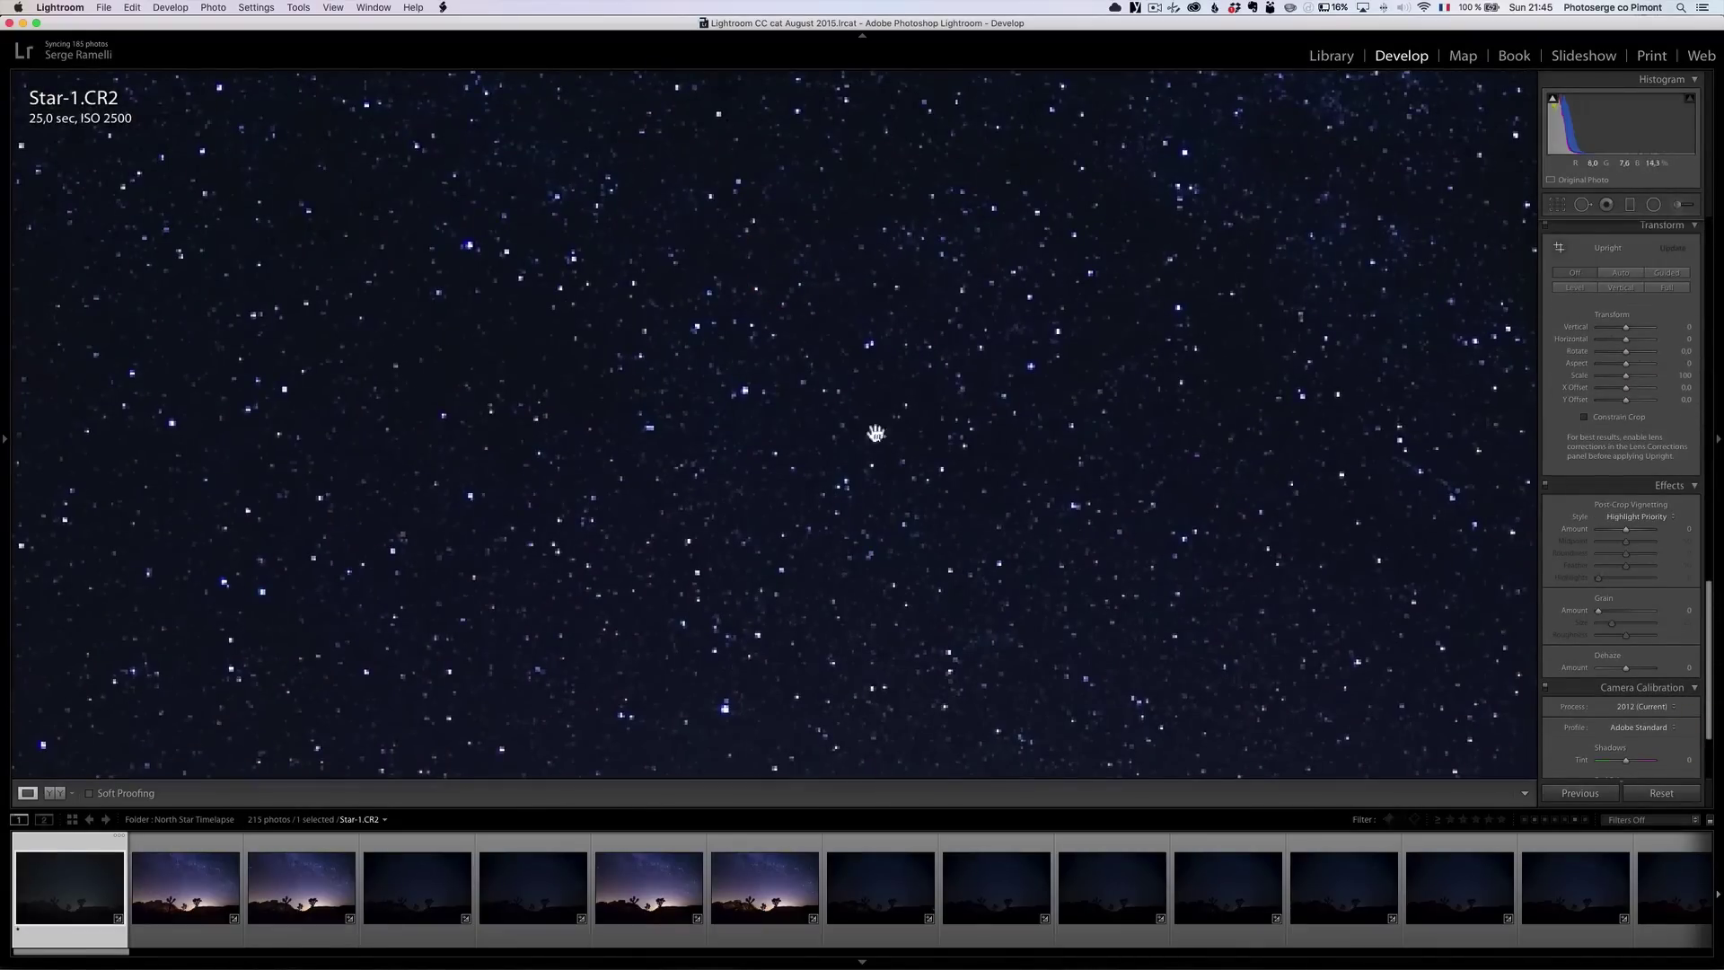
left_click(1709, 575)
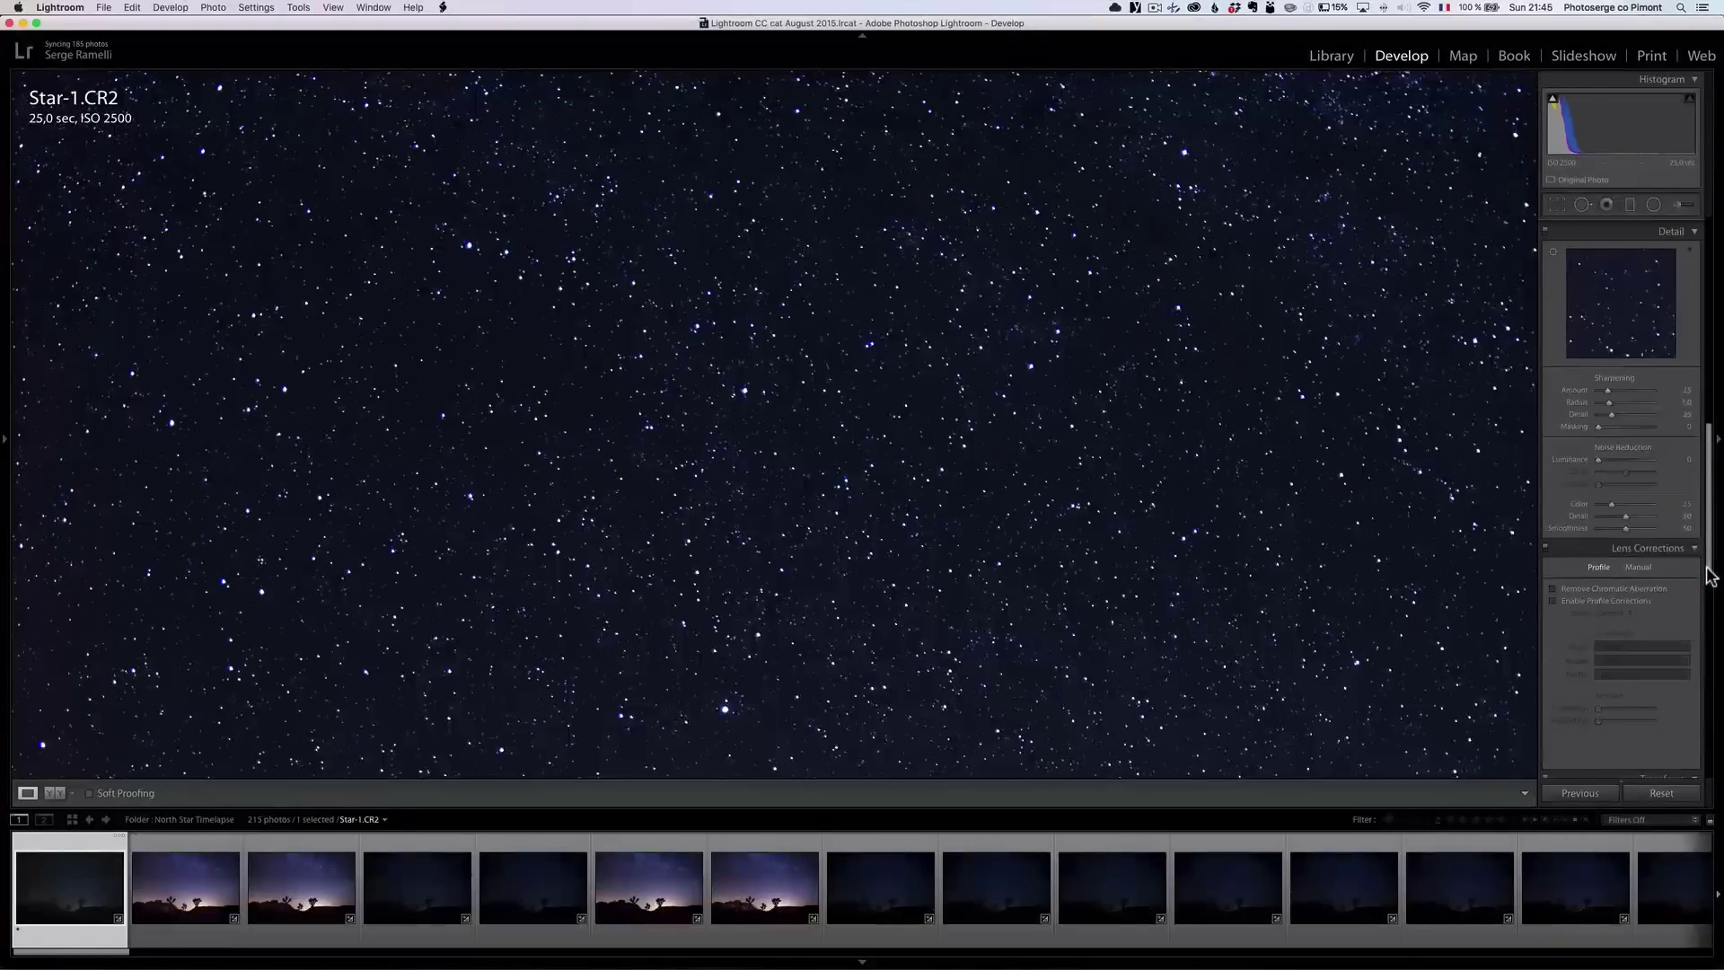
left_click_drag(1711, 554, 1710, 512)
scroll(1712, 482, "down", 2)
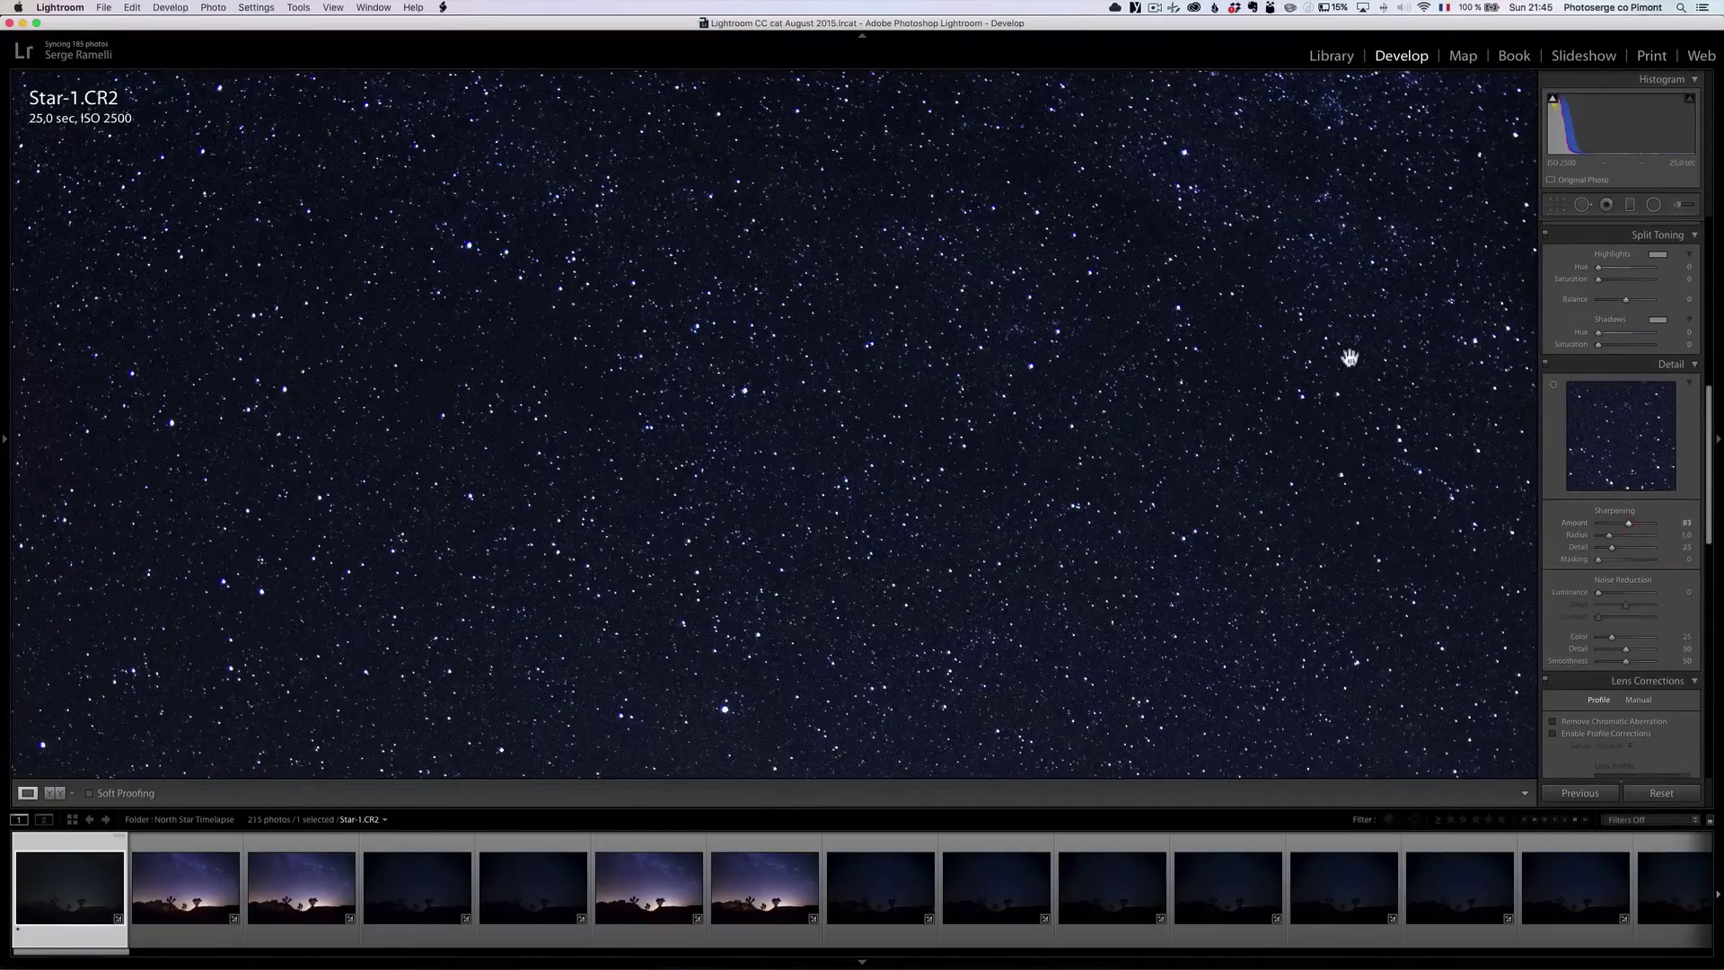
left_click(1627, 561, "alt")
left_click_drag(1606, 593, 1609, 593)
left_click(919, 354)
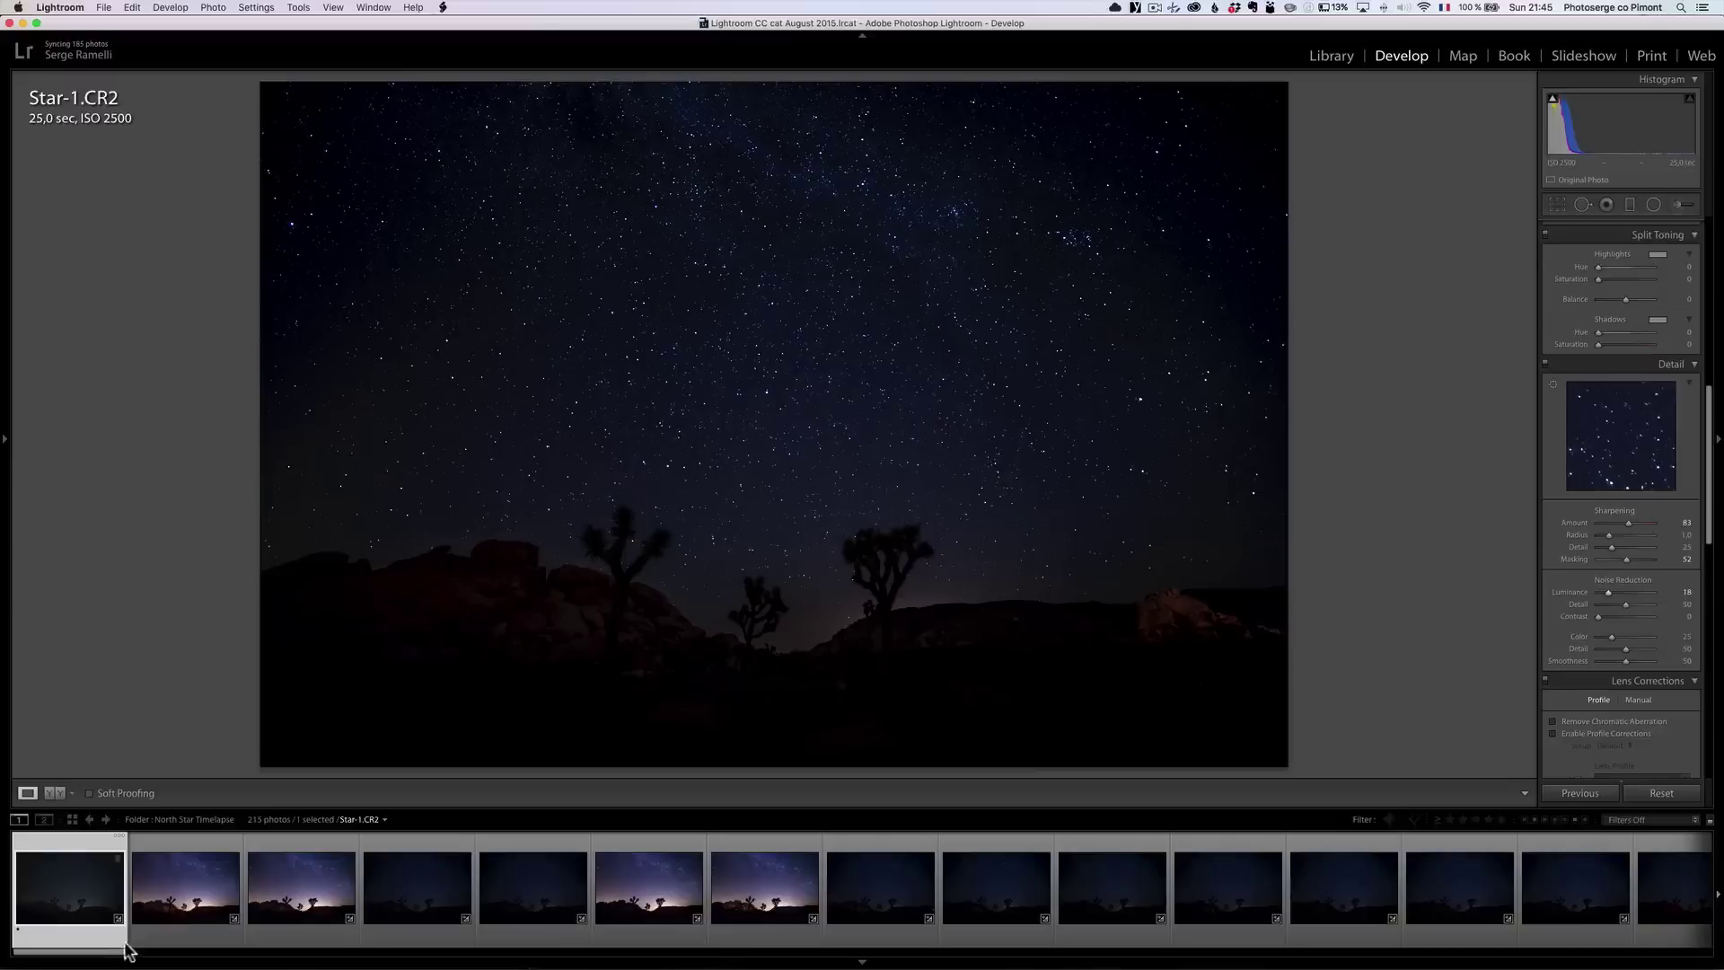
Select frames Star-1 through Star-63 in the filmstrip.
left_click_drag(115, 950, 51, 955)
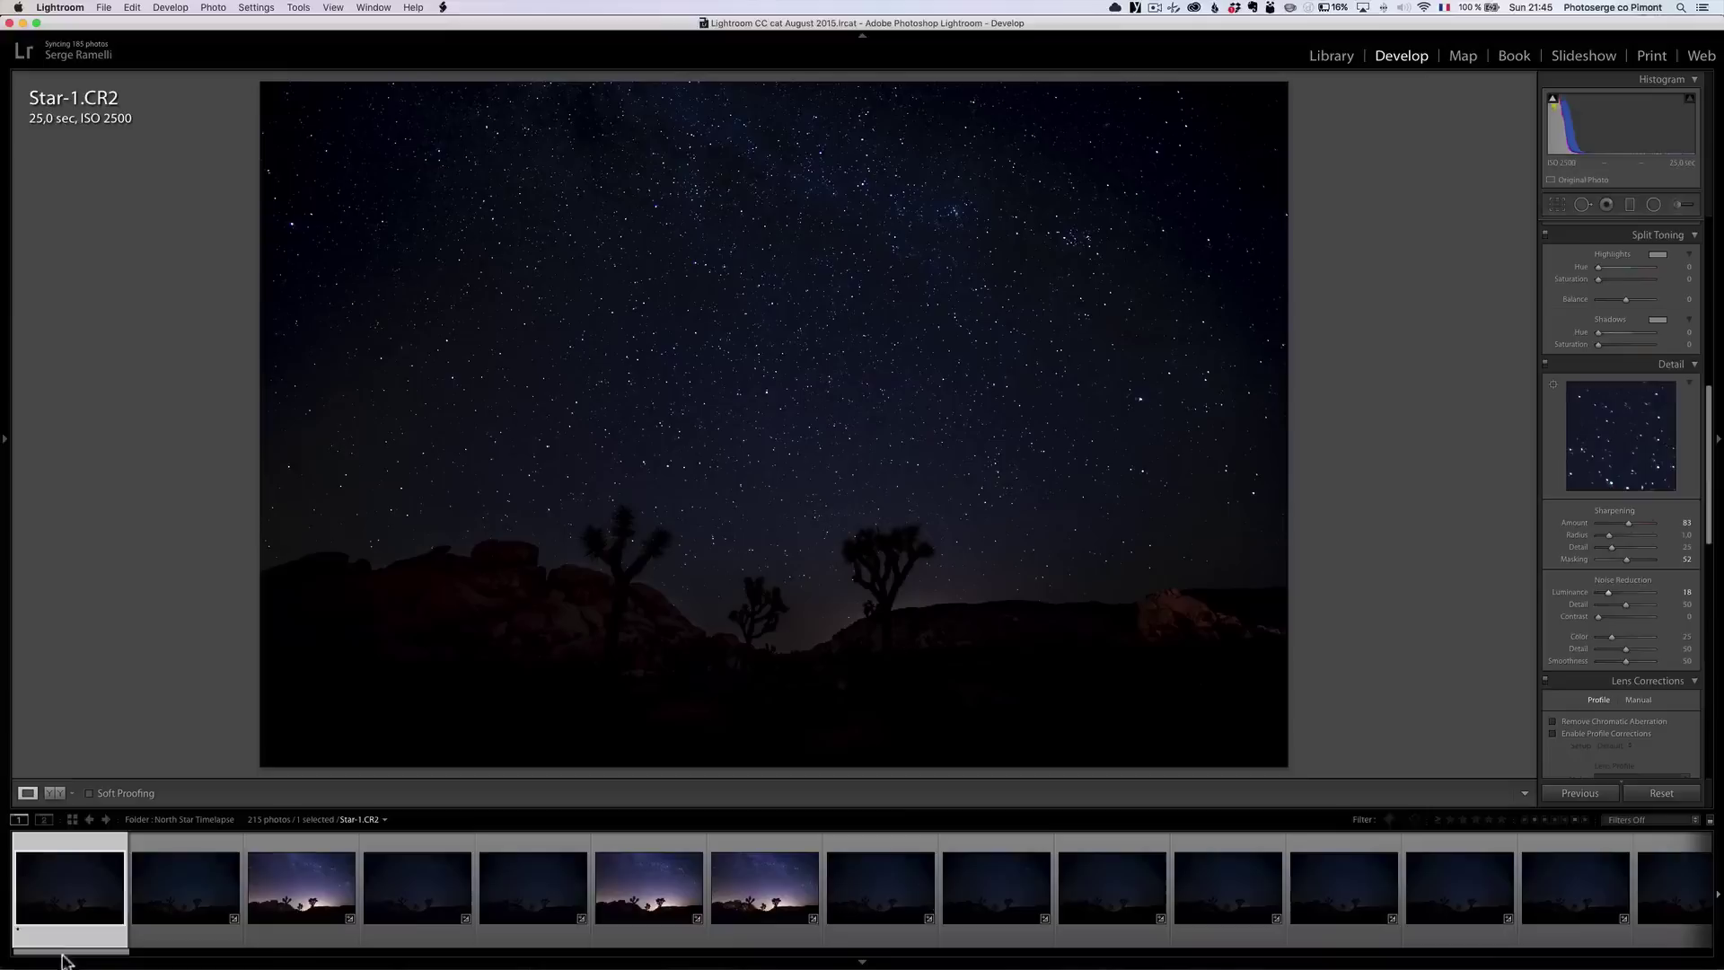
left_click_drag(54, 955, 873, 962)
left_click(817, 912, "shift")
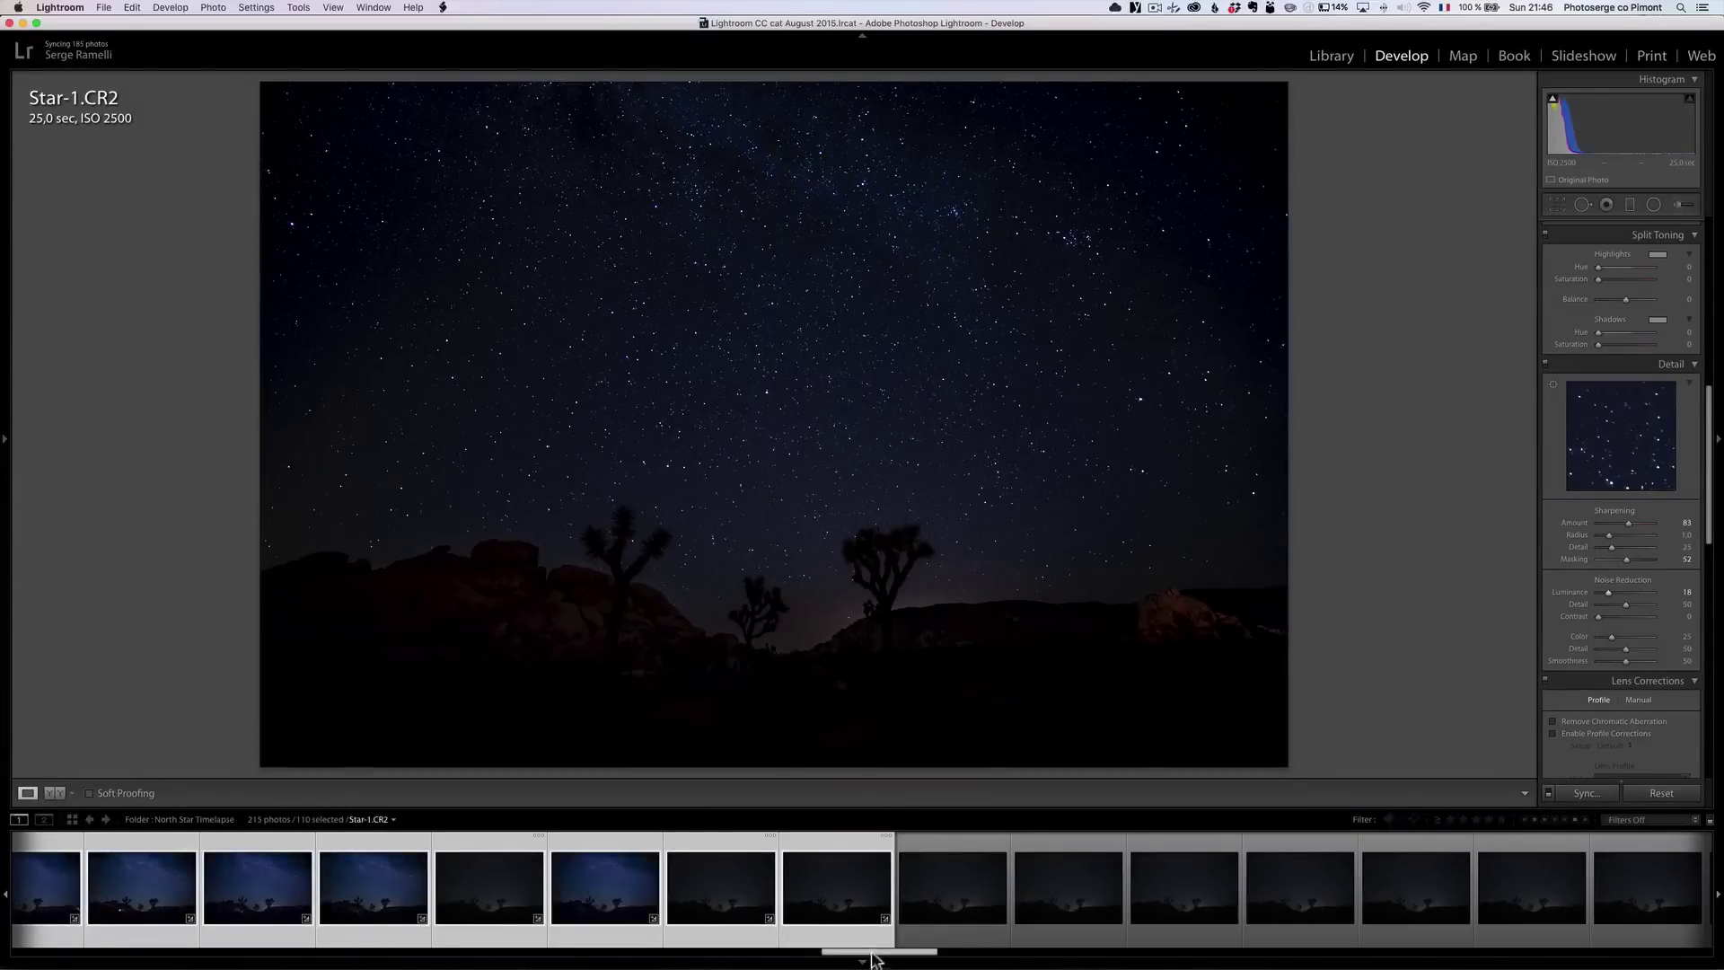
left_click_drag(874, 951, 694, 957)
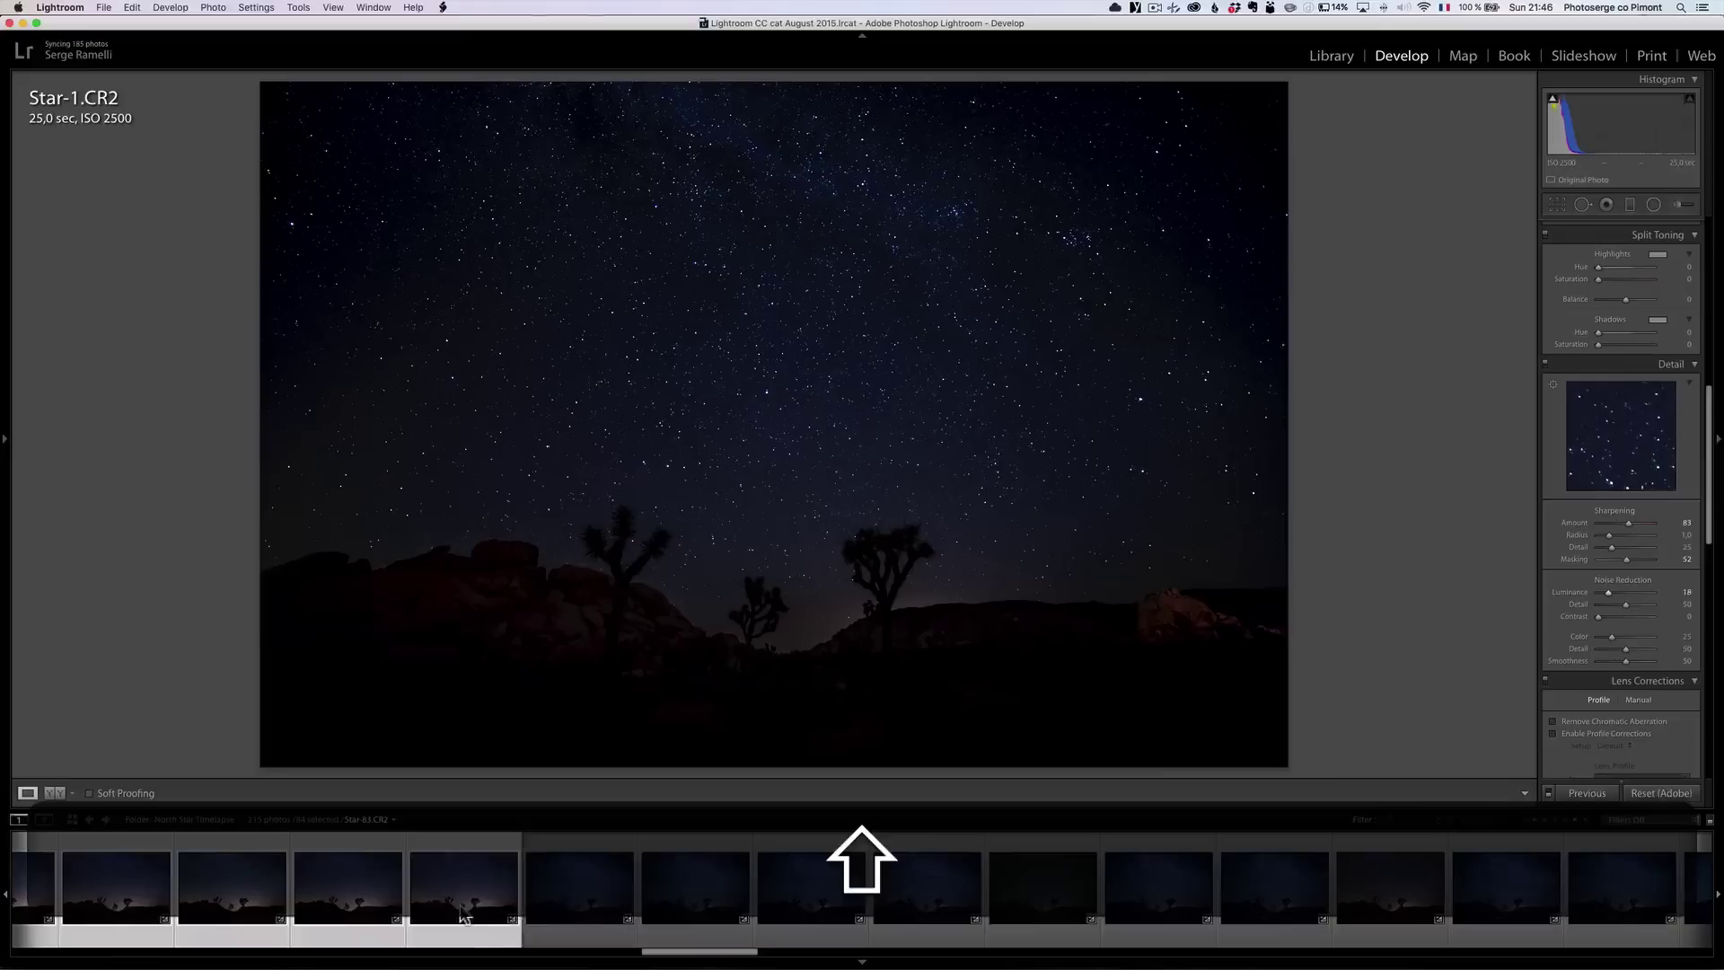
left_click_drag(735, 959, 498, 951)
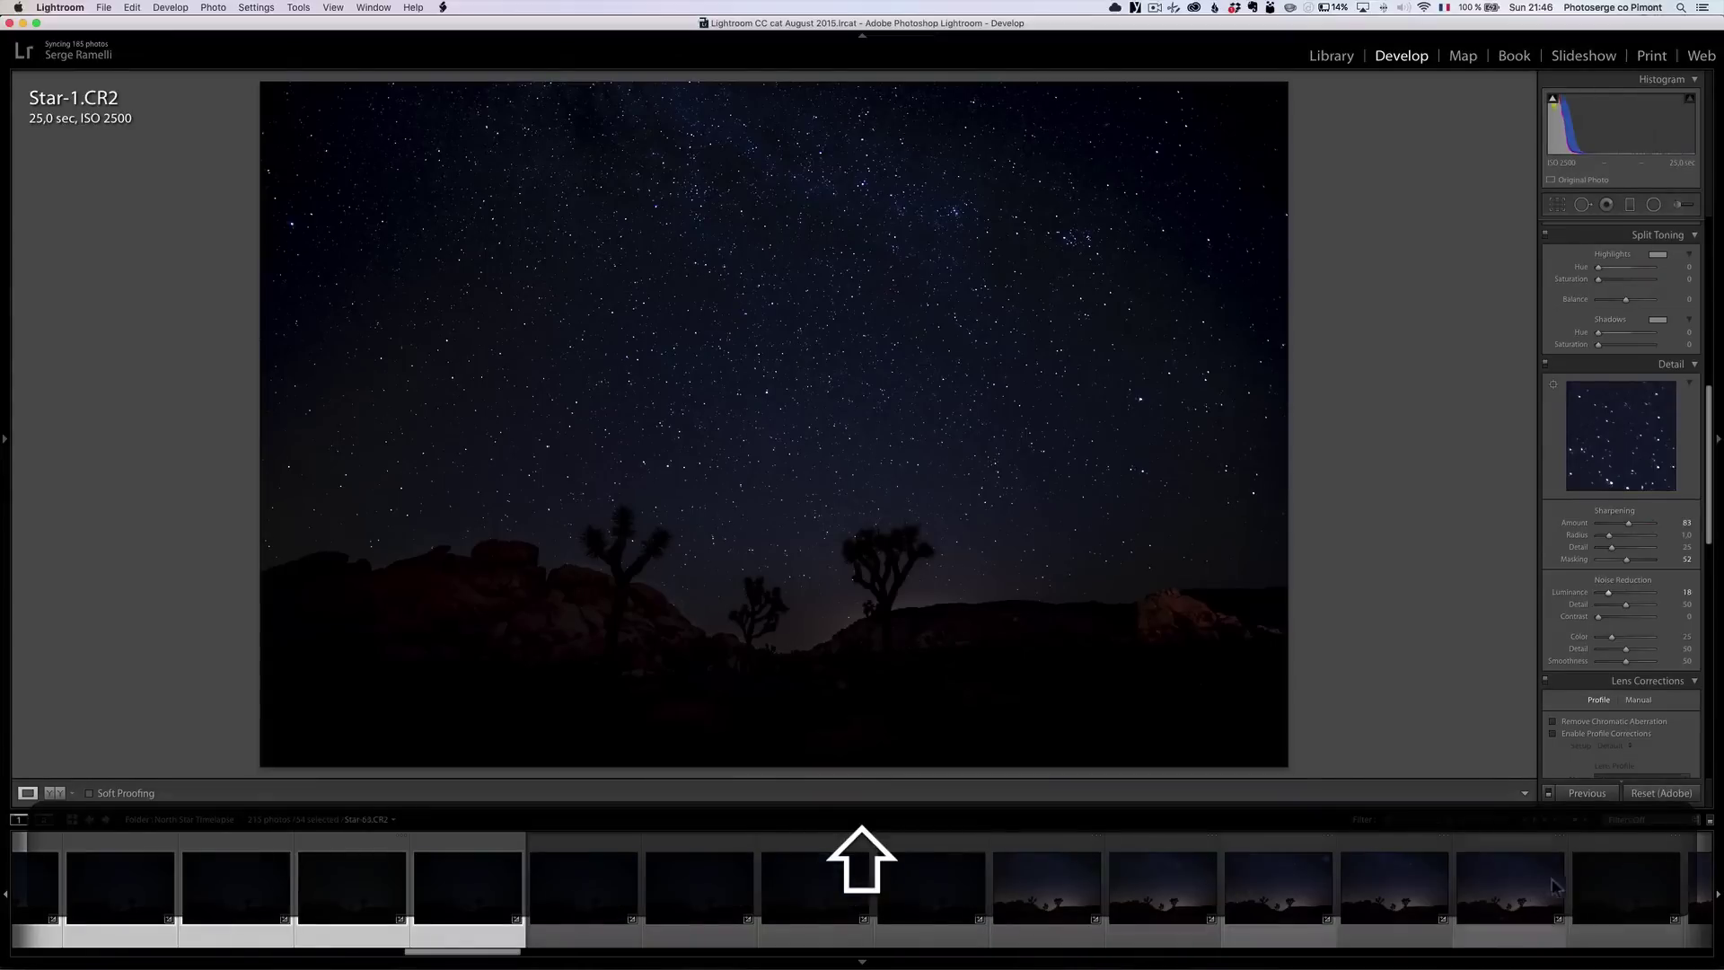
left_click(1510, 887, "shift")
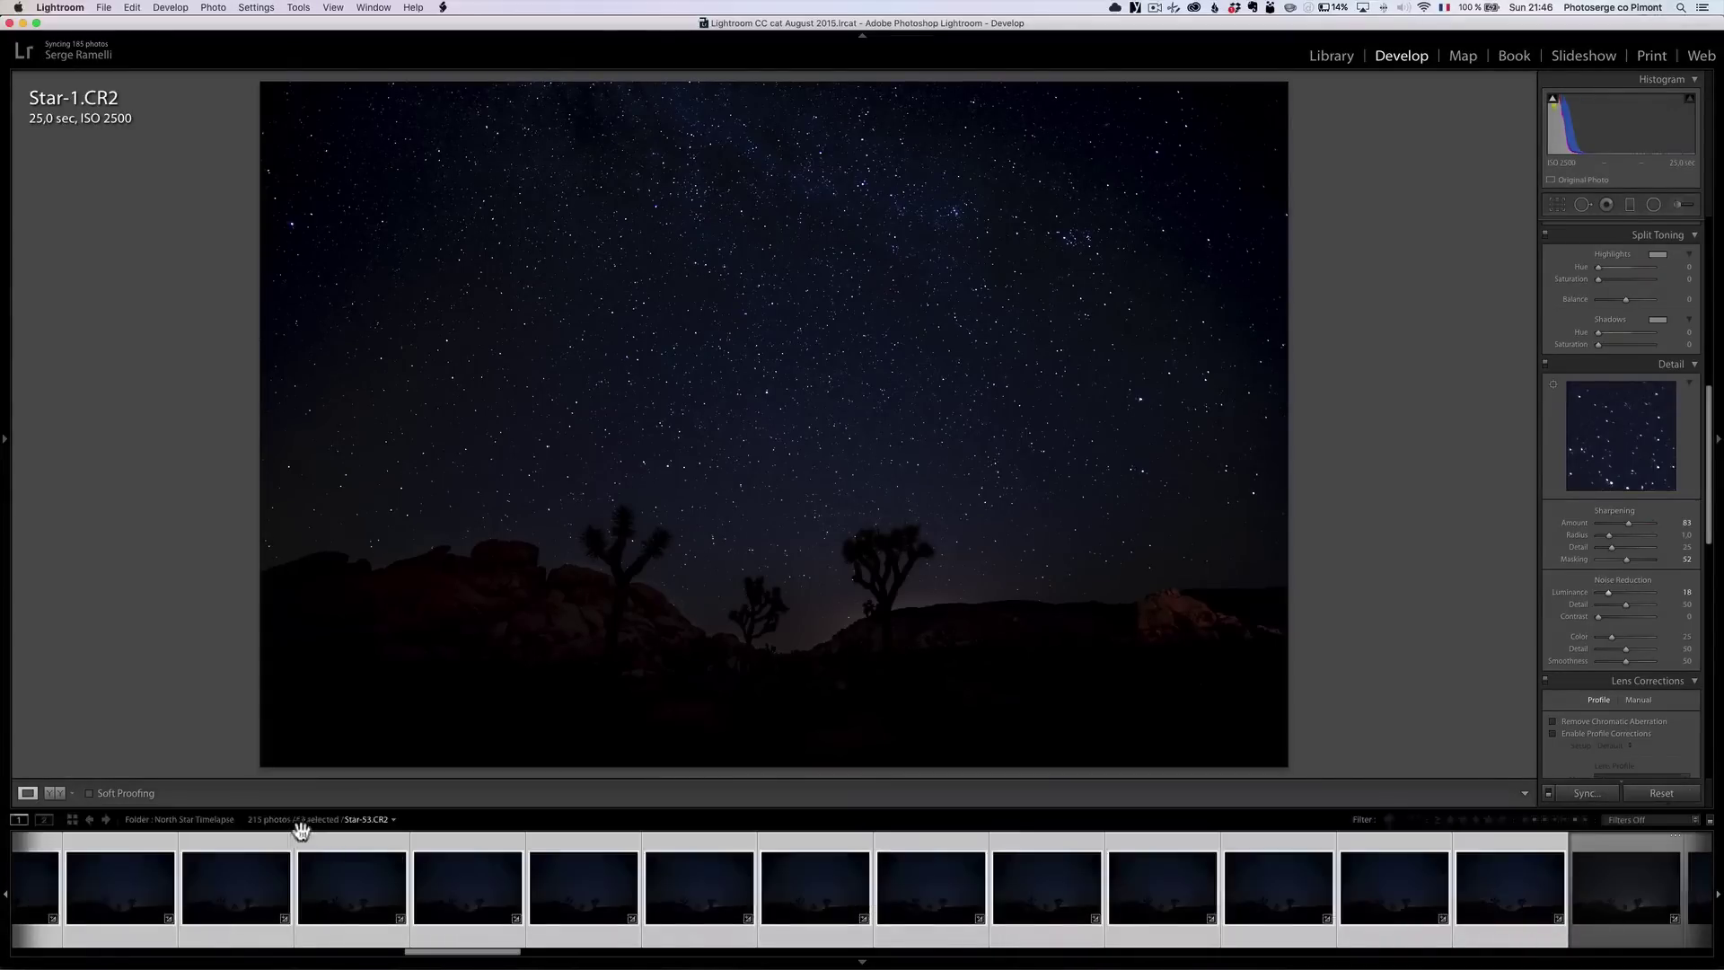
Review the Synchronize Settings options and cancel without applying them.
left_click(1583, 794)
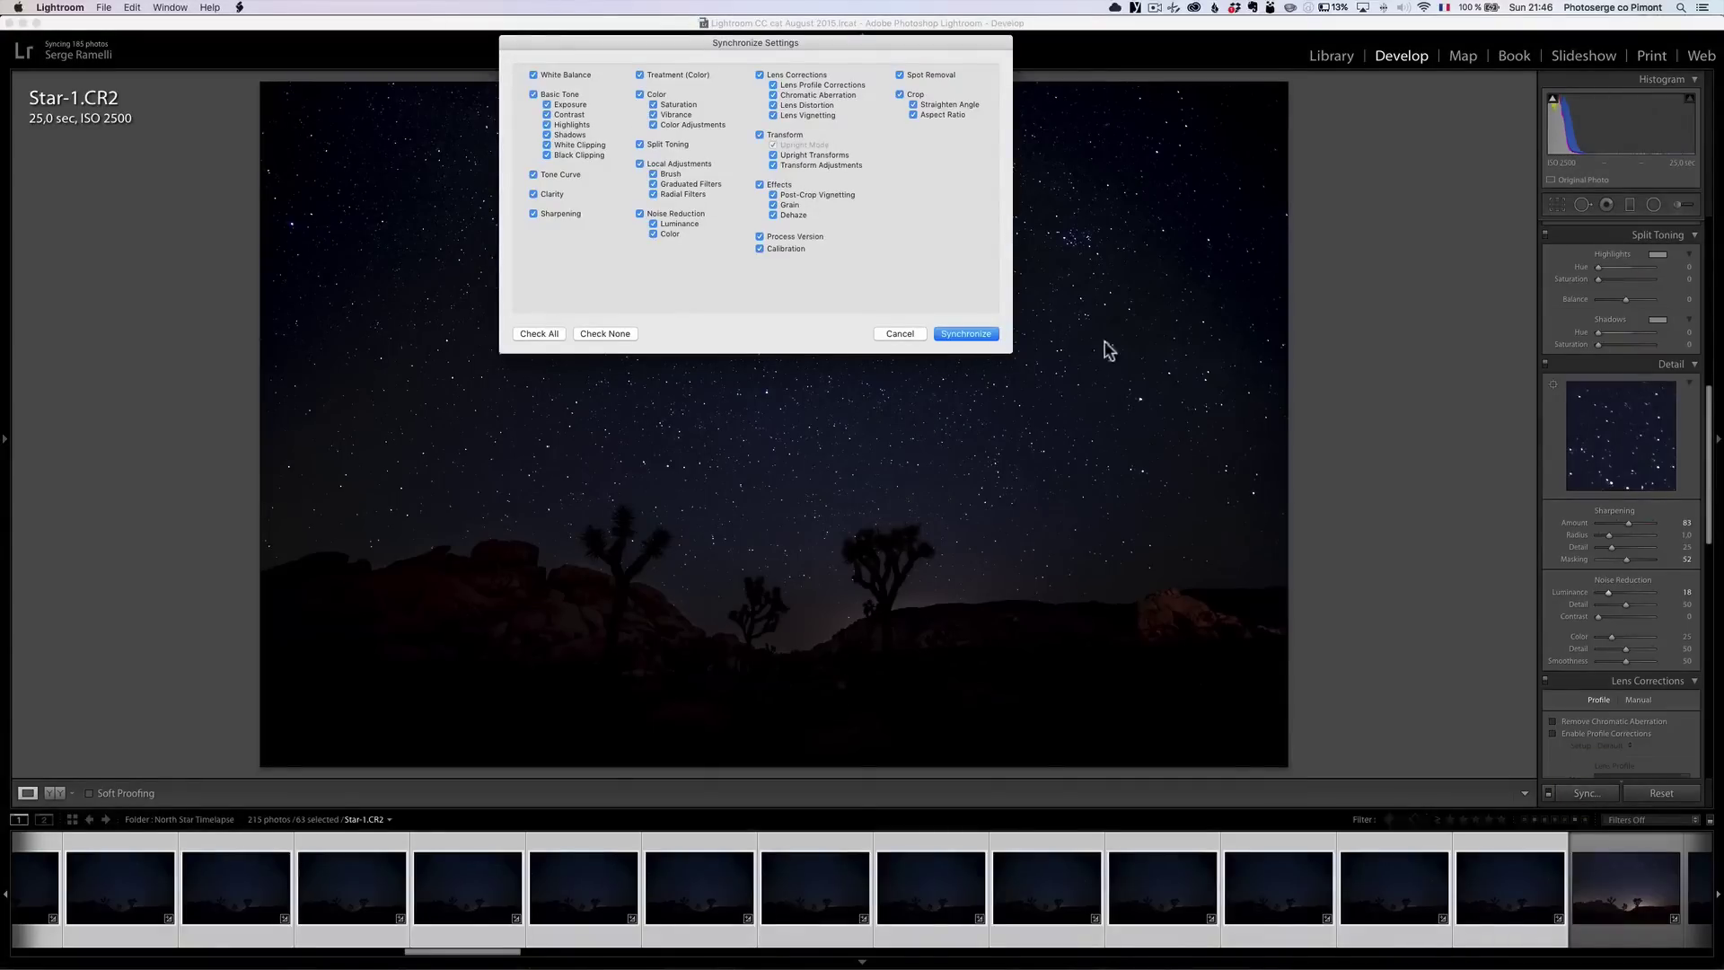
left_click(889, 338)
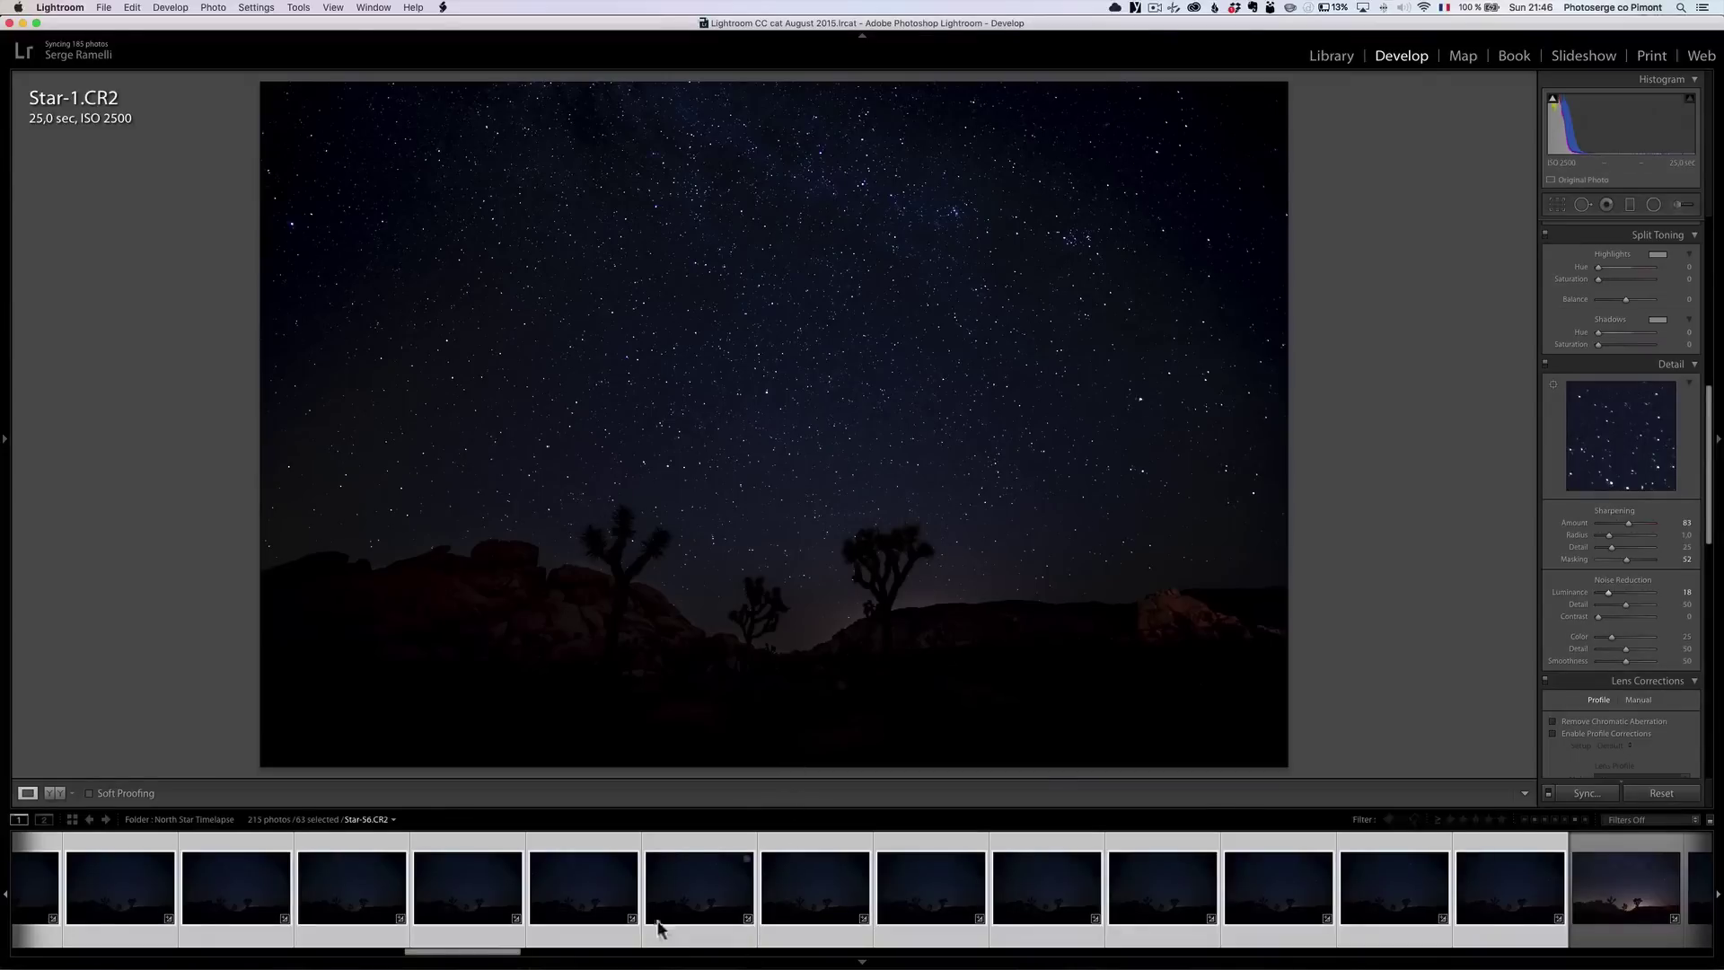
right_click(707, 875)
Open the Export 63 Files dialog and review its sRGB JPEG, quality 60 settings.
mouse_move(738, 890)
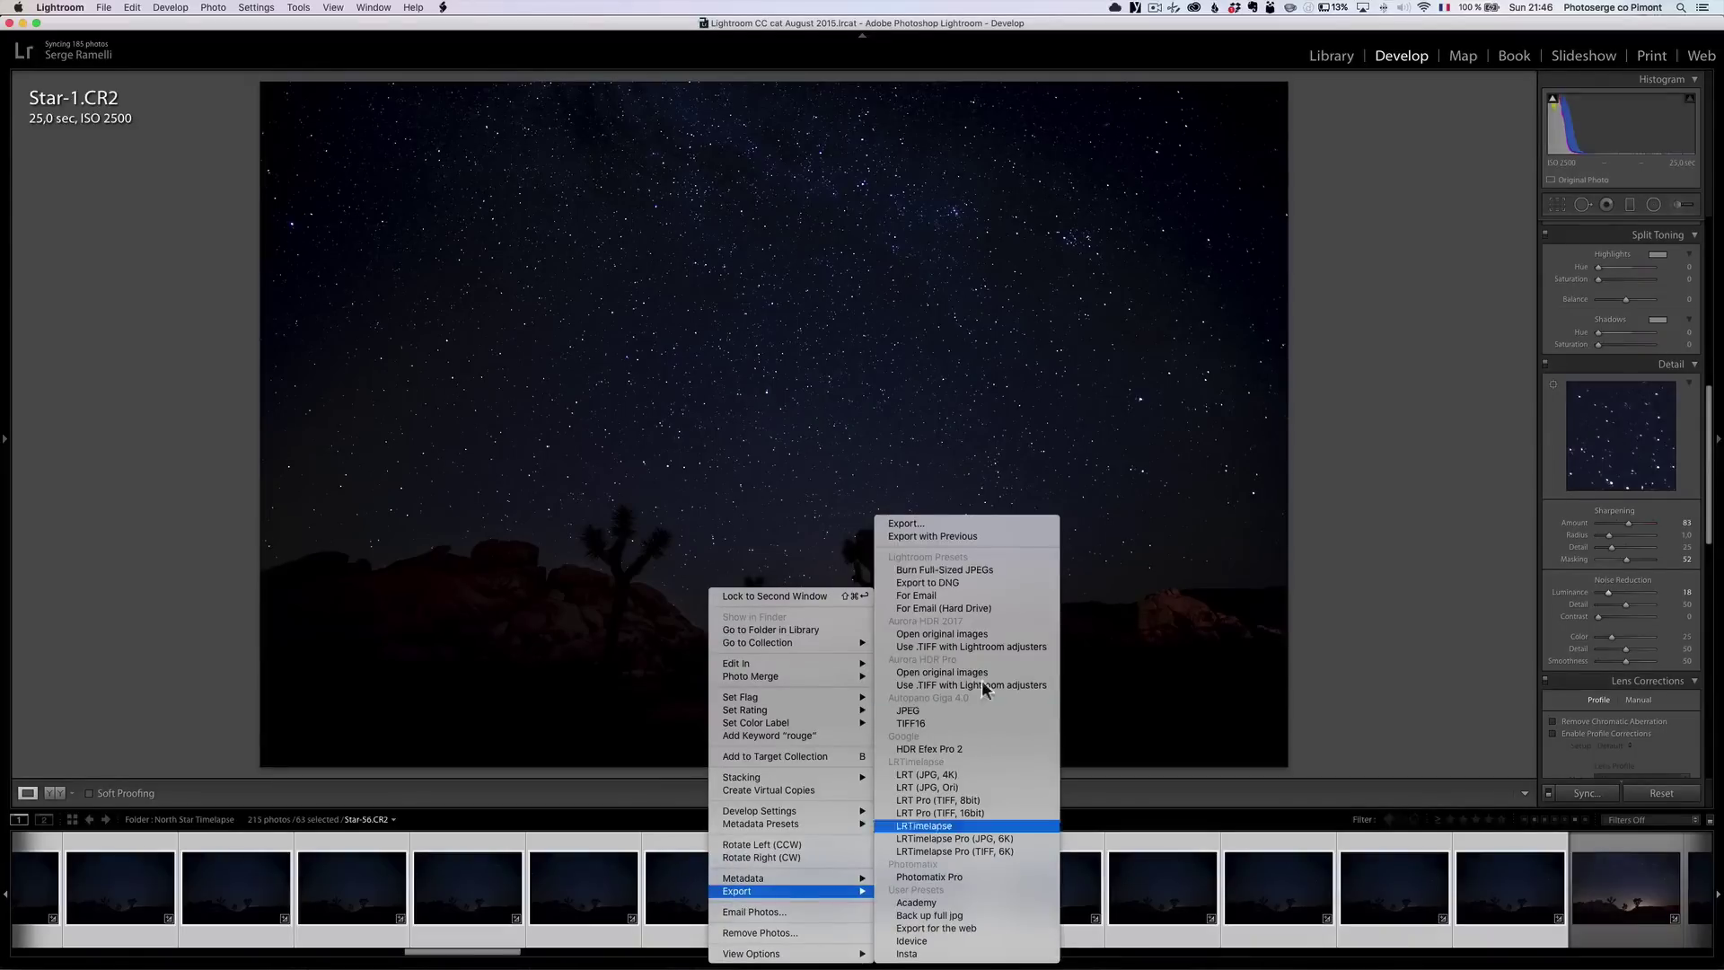
left_click(962, 524)
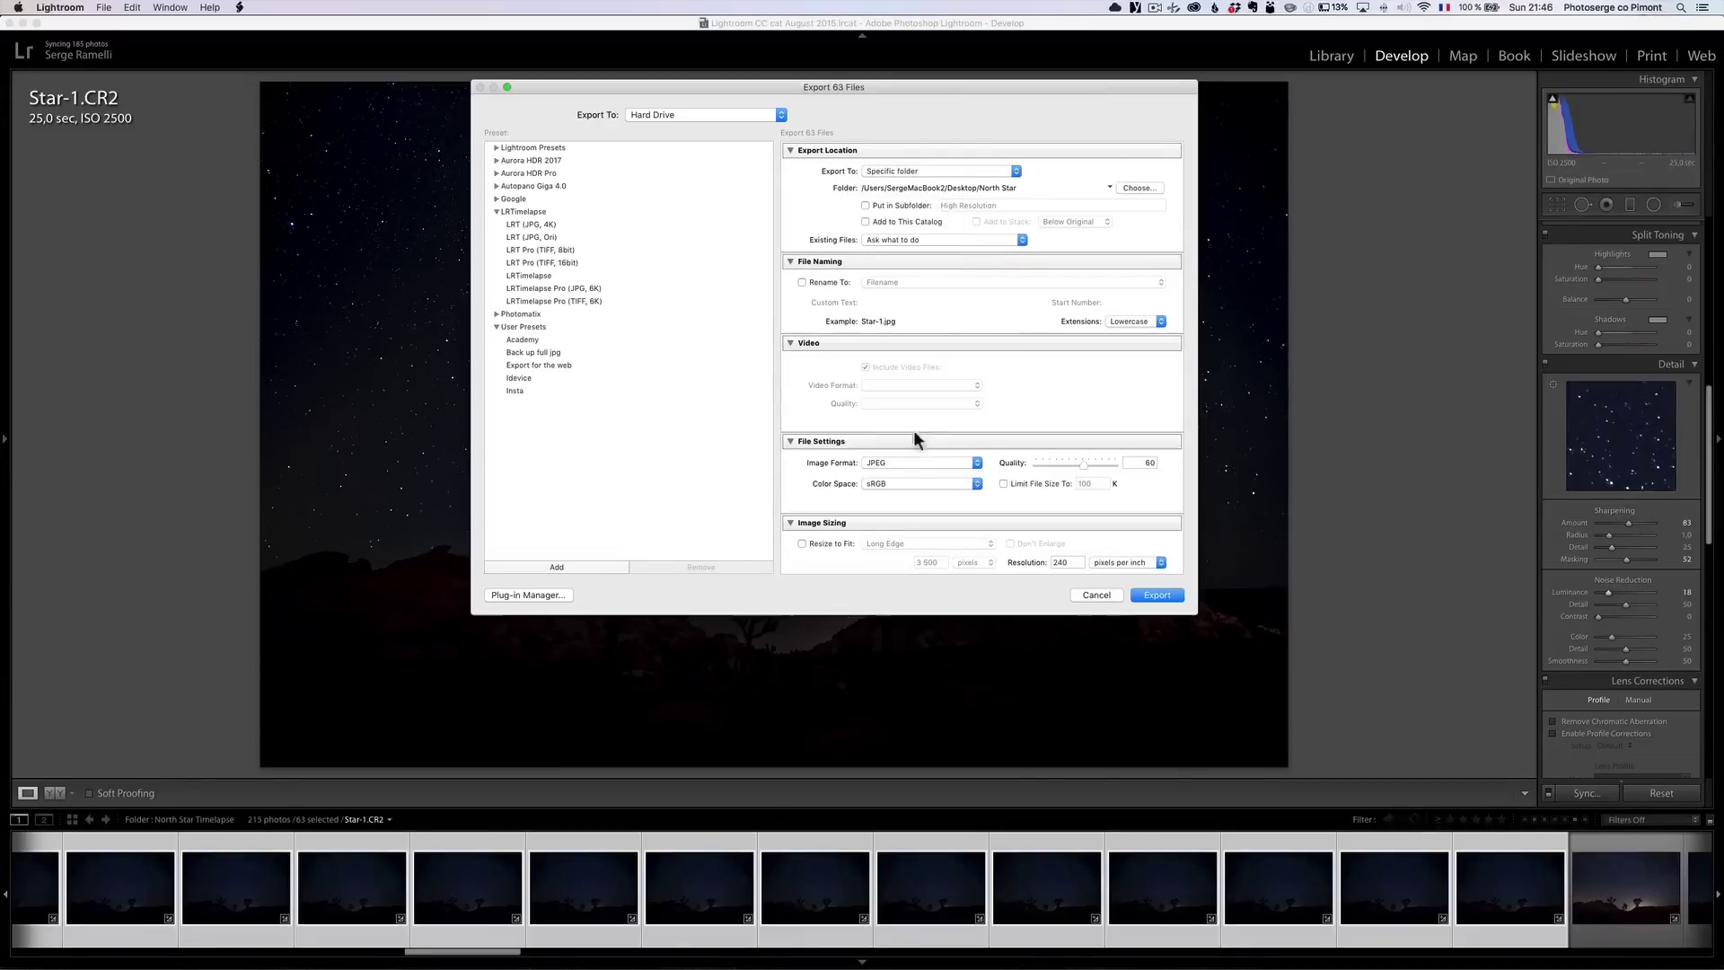
scroll(908, 462, "down", 3)
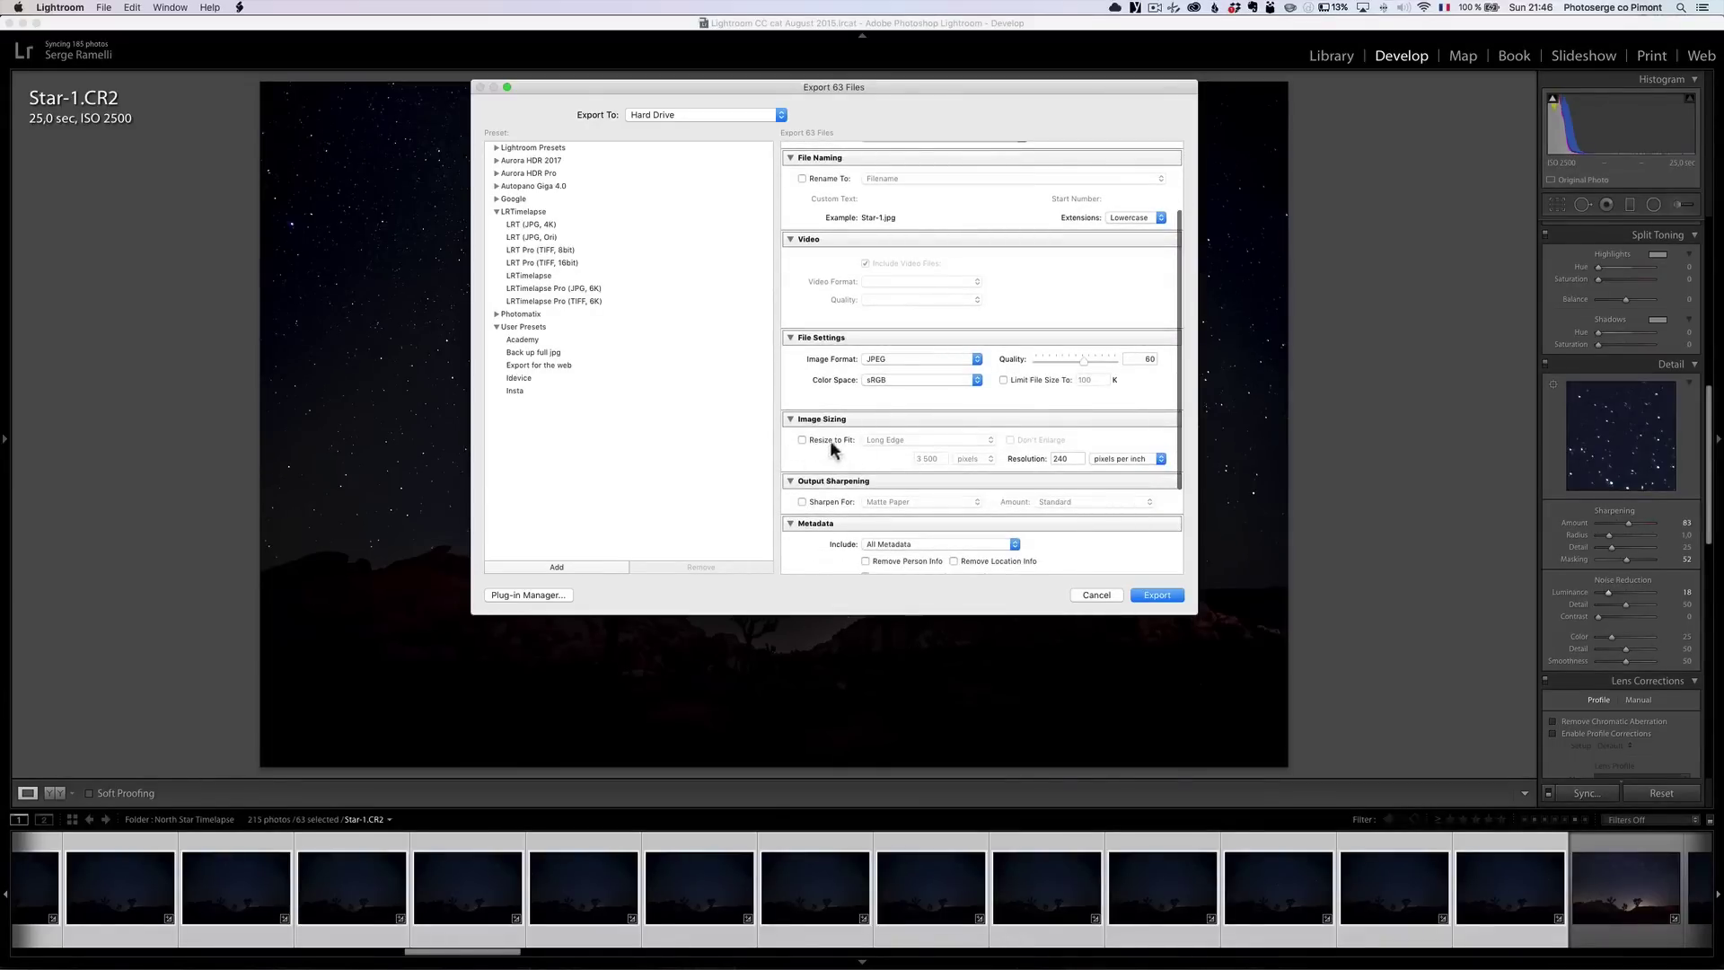
scroll(995, 451, "up", 3)
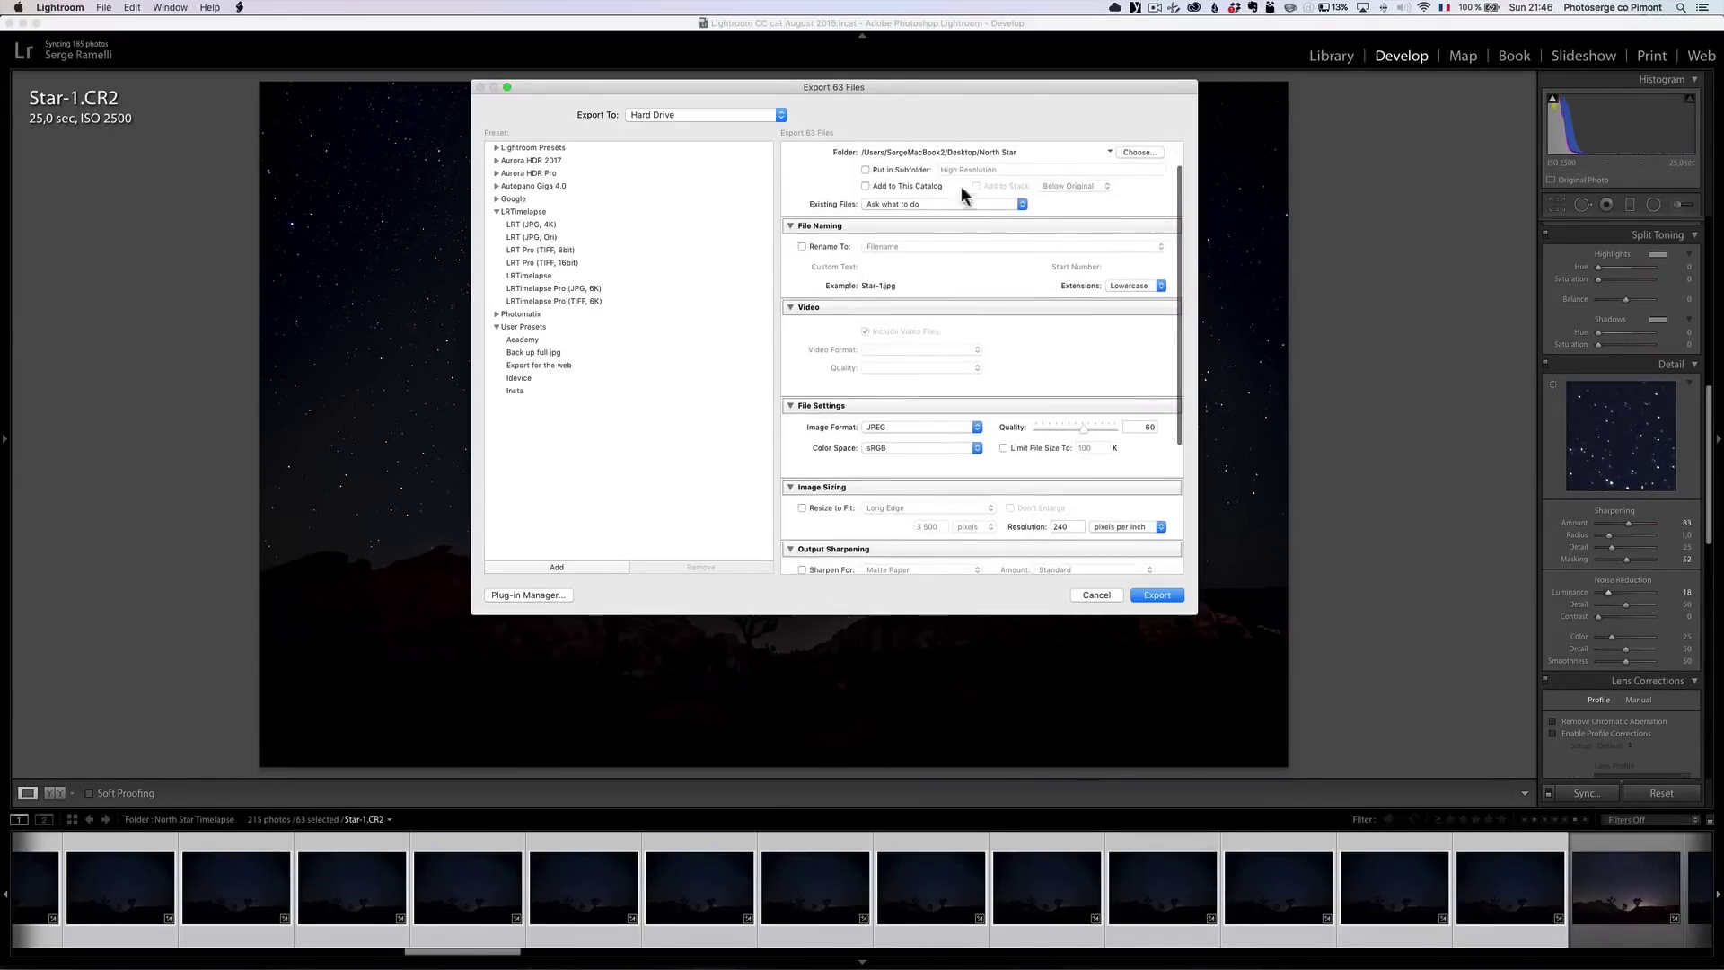
key("super+Tab")
key("super+Tab")
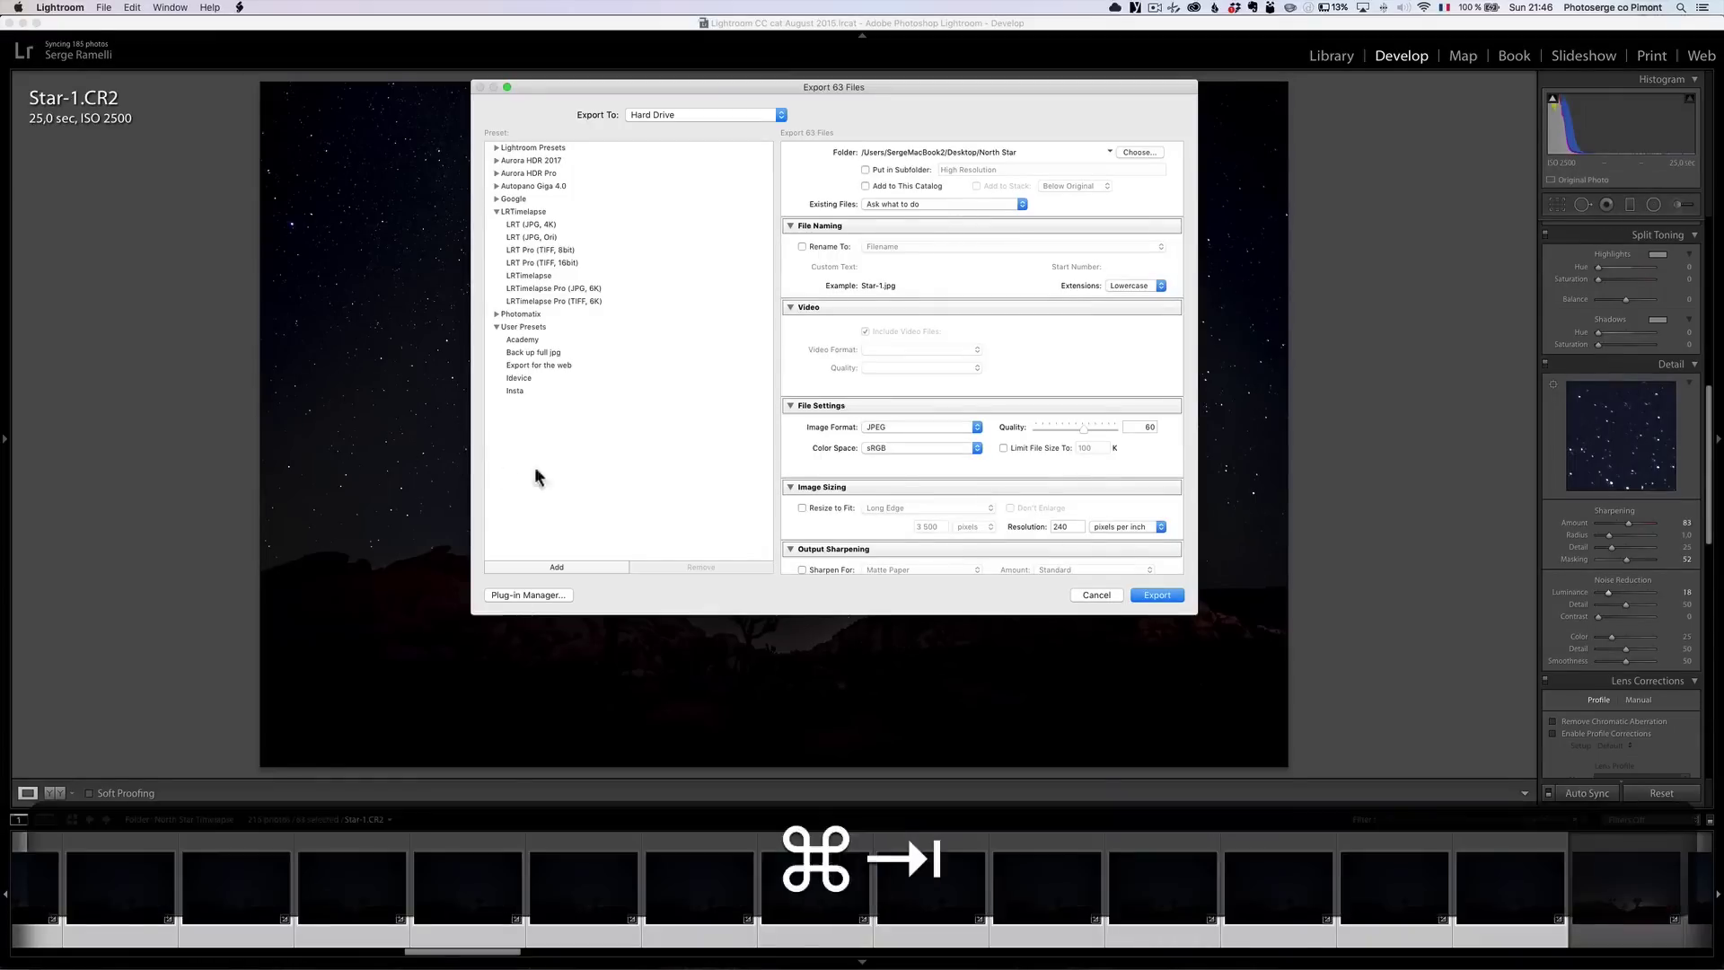
Show the StarStaX software page in Chrome, then bring the empty StarStaX 0.71 forward.
left_click(682, 519)
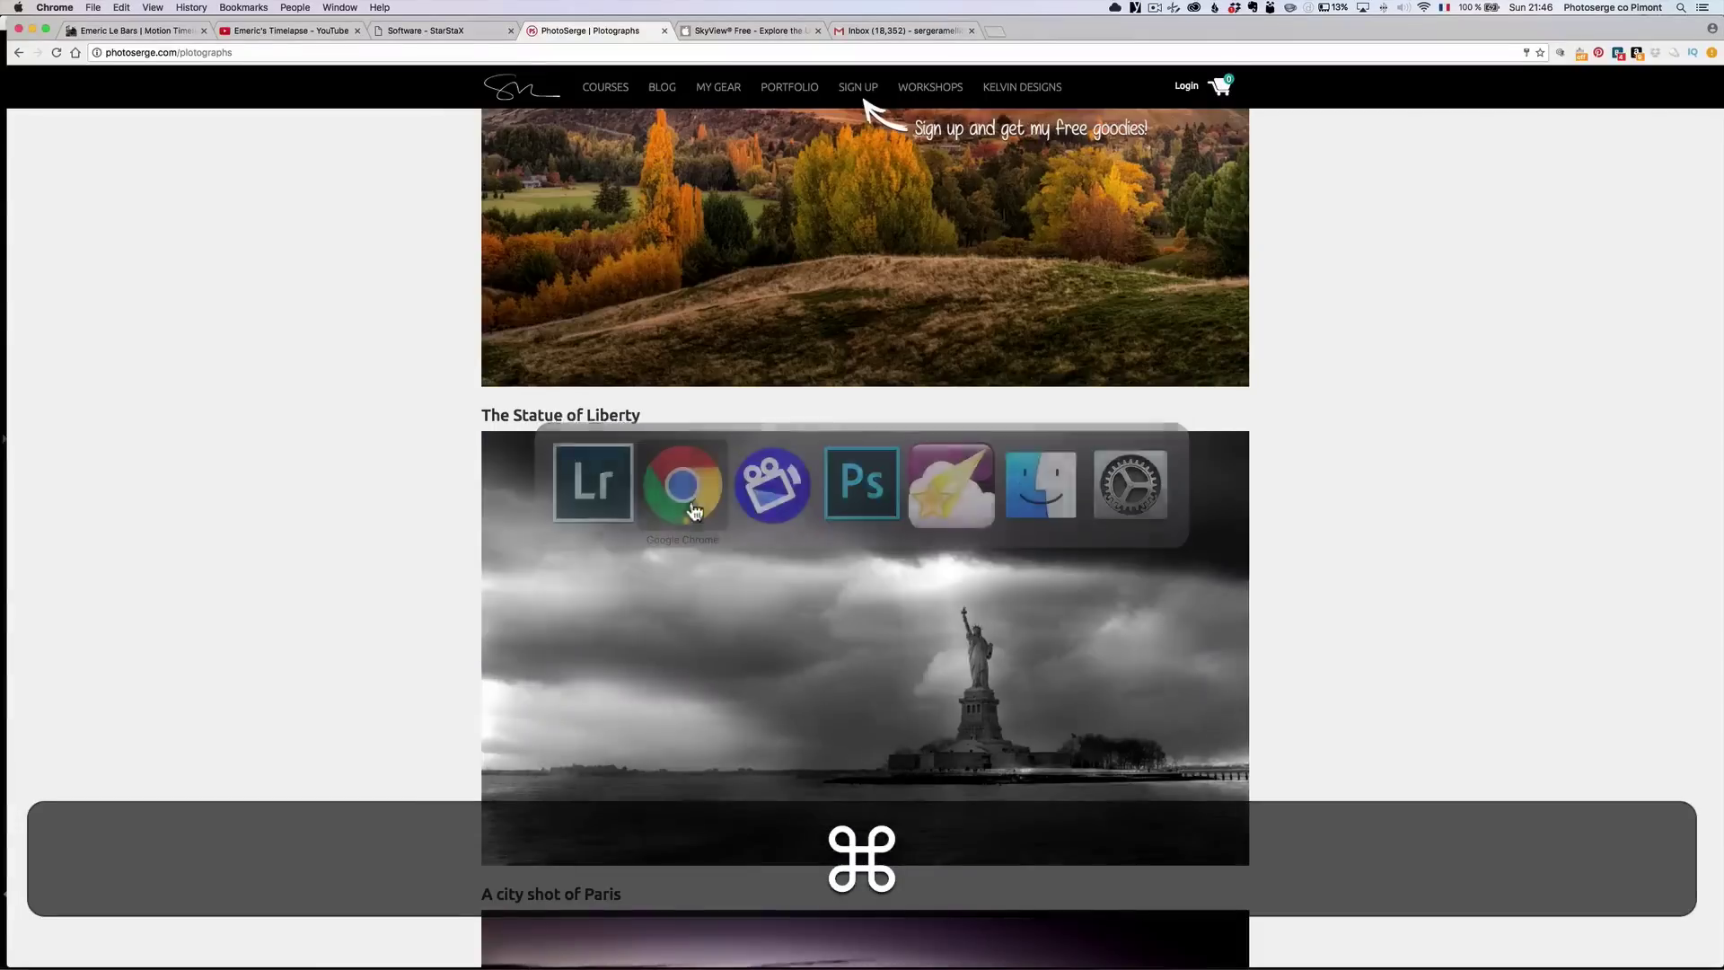
left_click(418, 29)
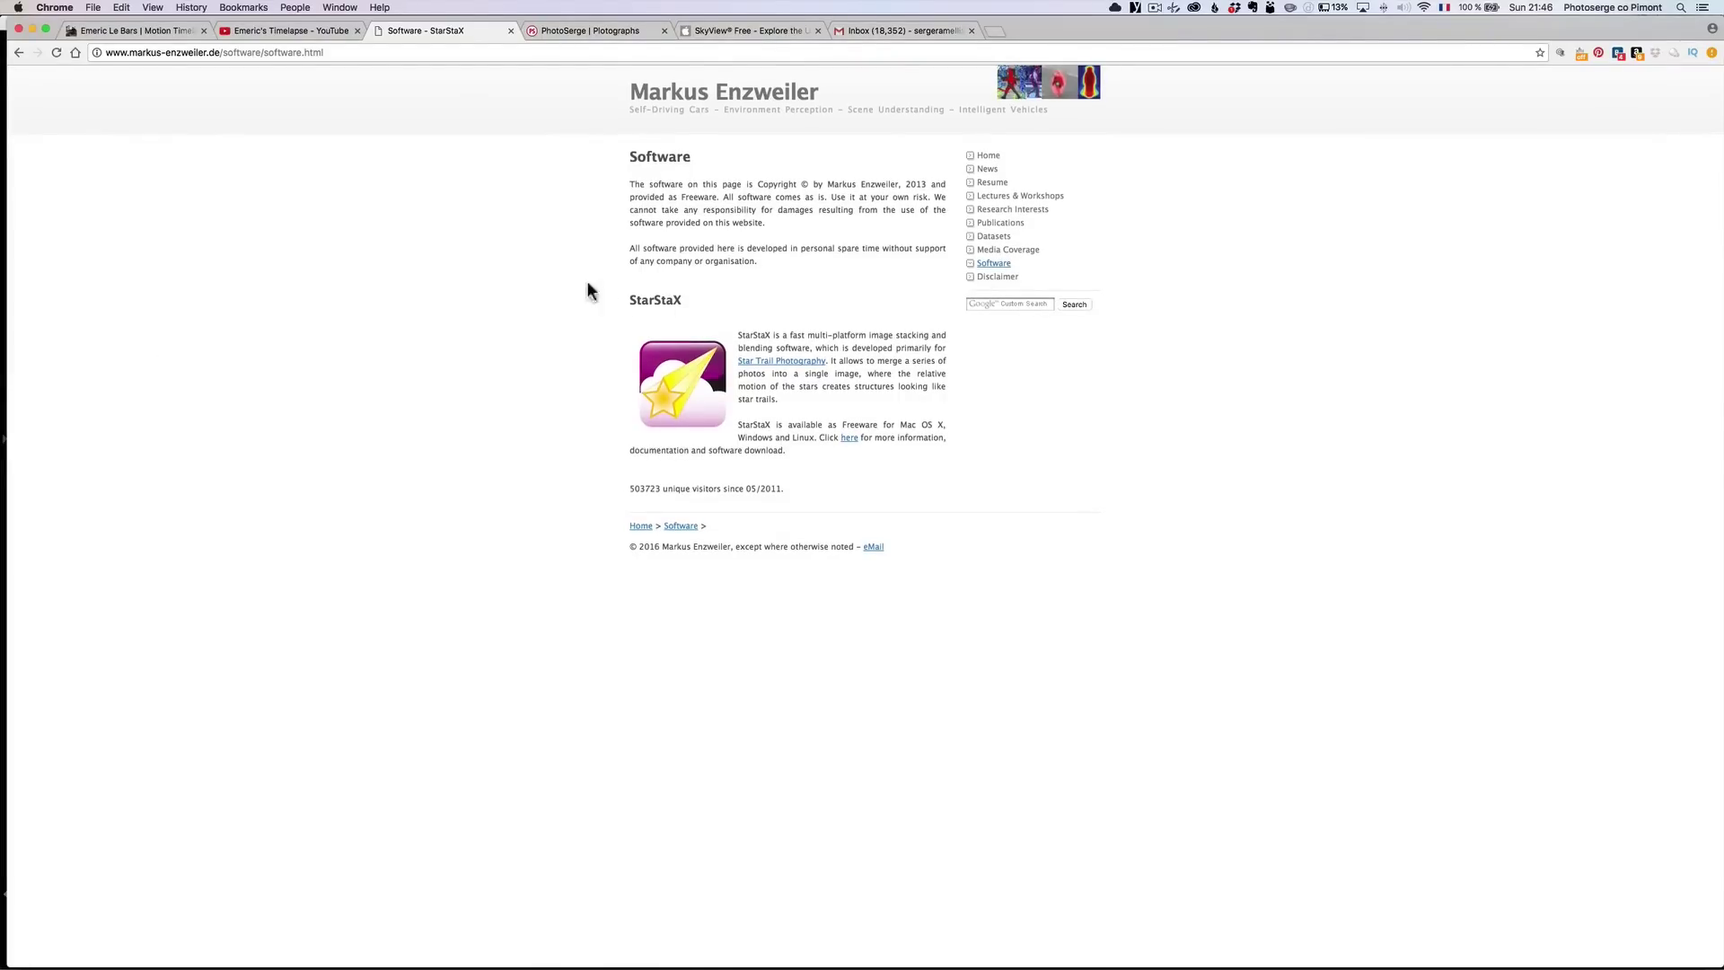
key("super+Tab")
left_click(945, 503)
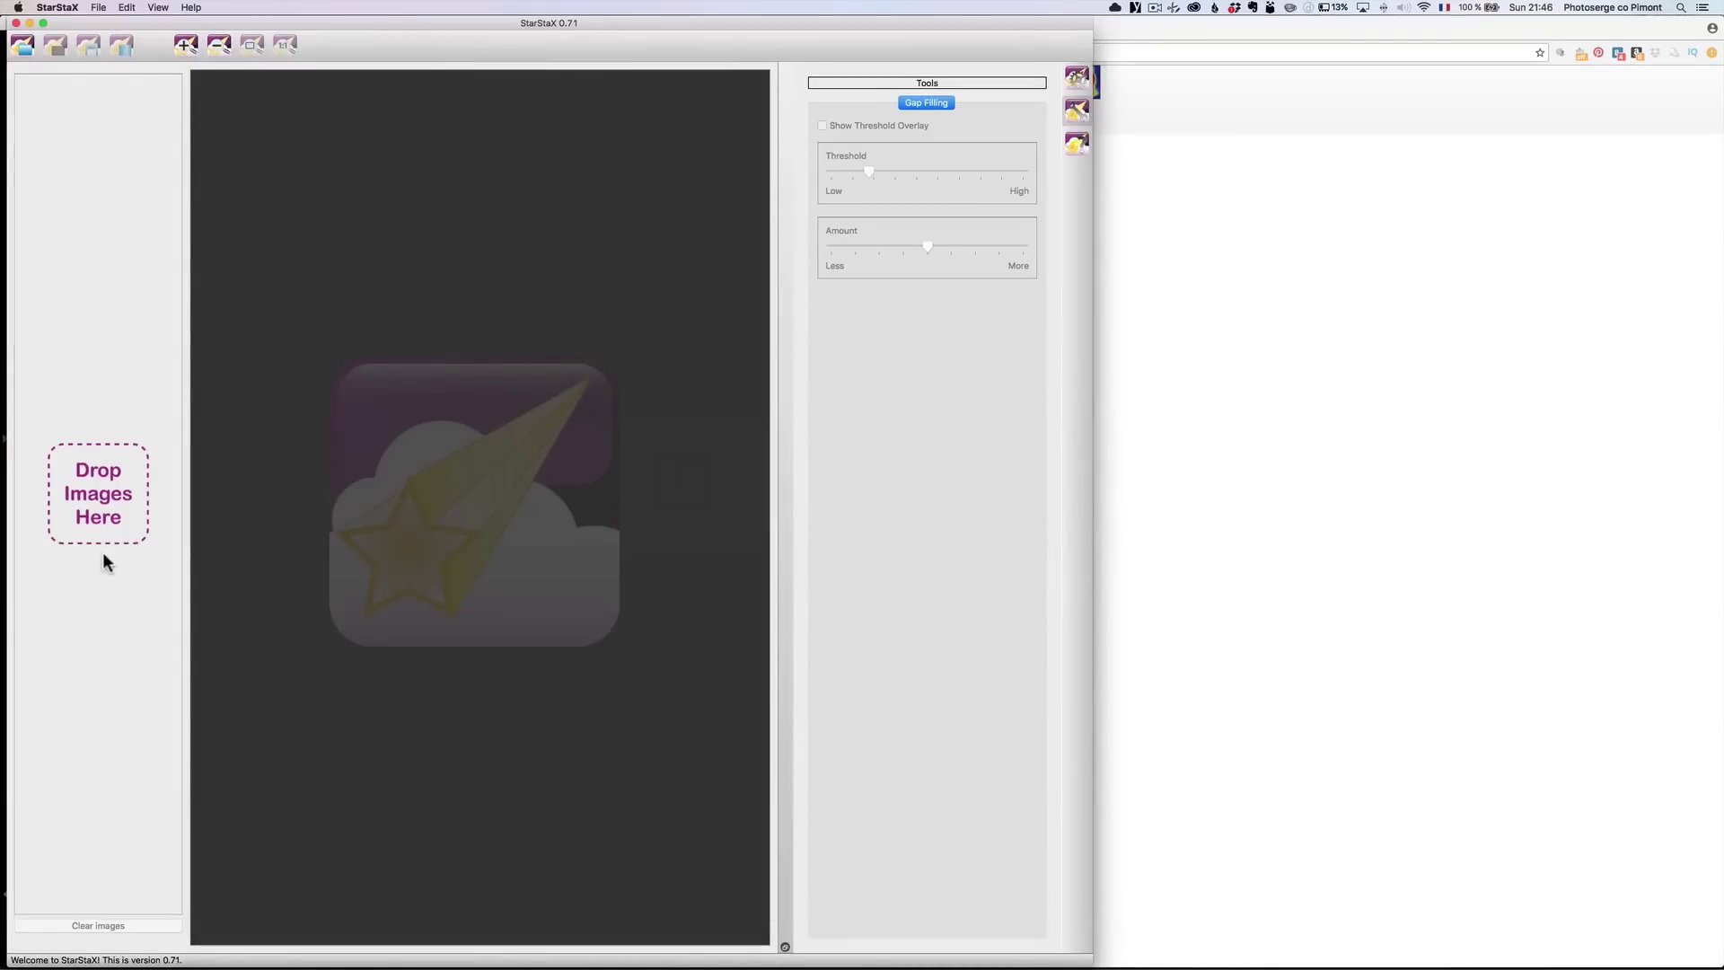
Select Star-1.jpg through Star-63.jpg in Finder and drop all 63 frames into StarStaX's input list.
key("super+Tab")
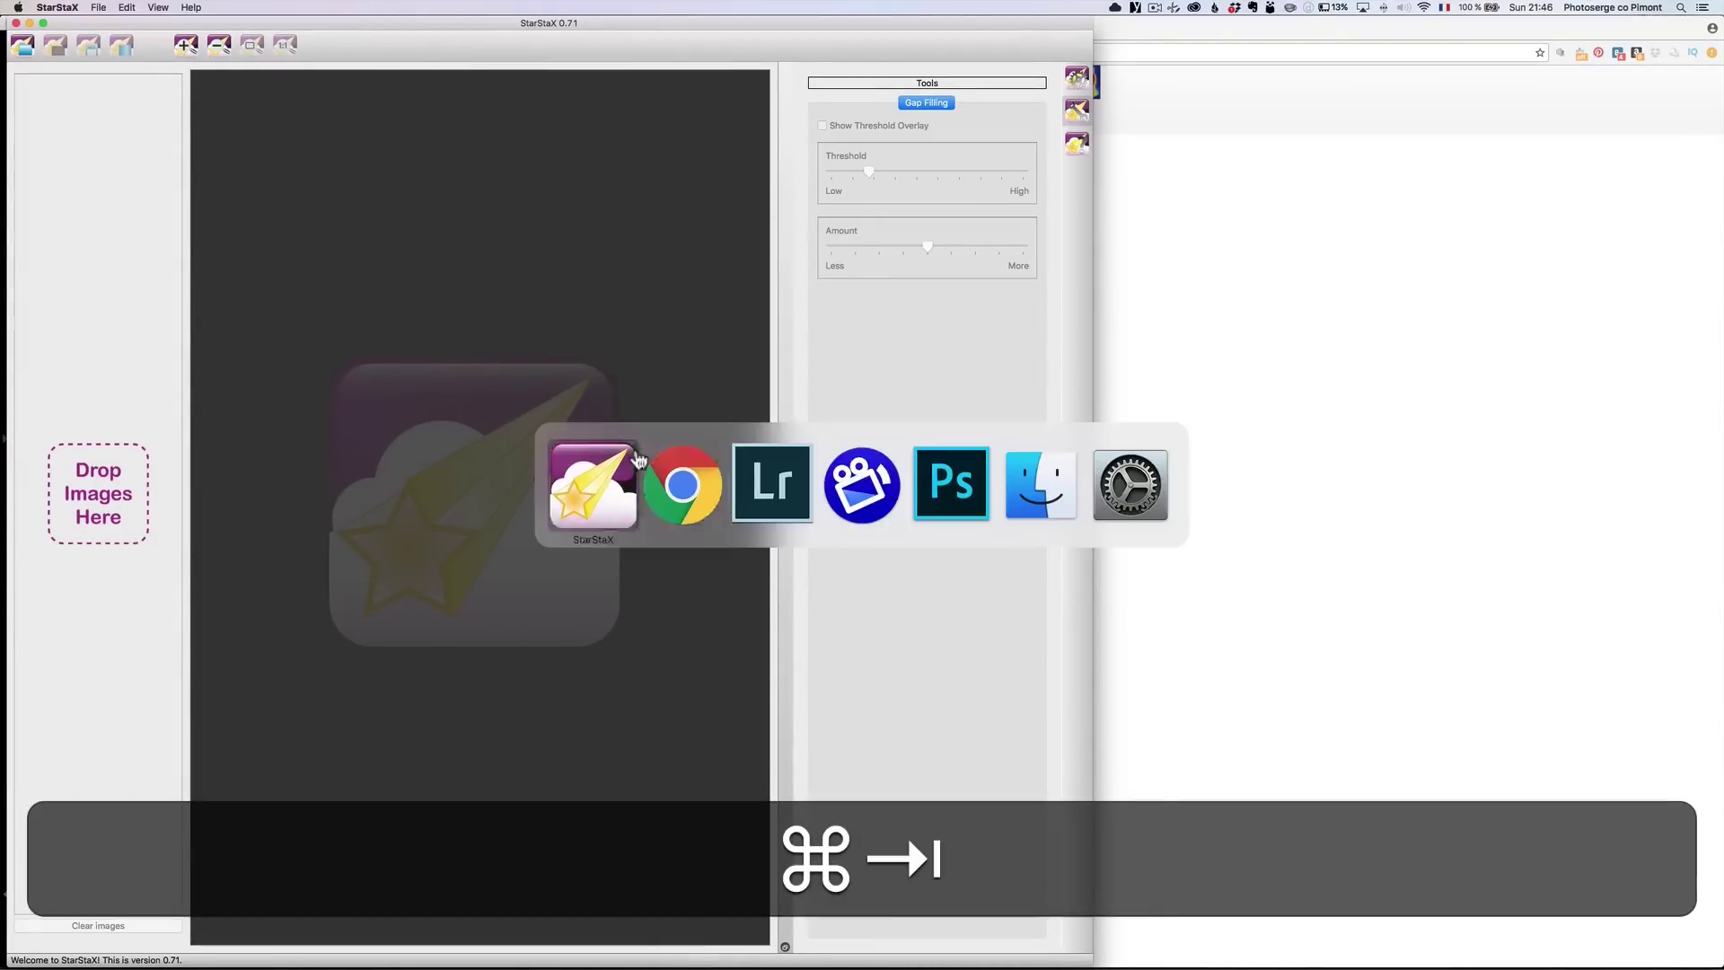
left_click(1016, 486)
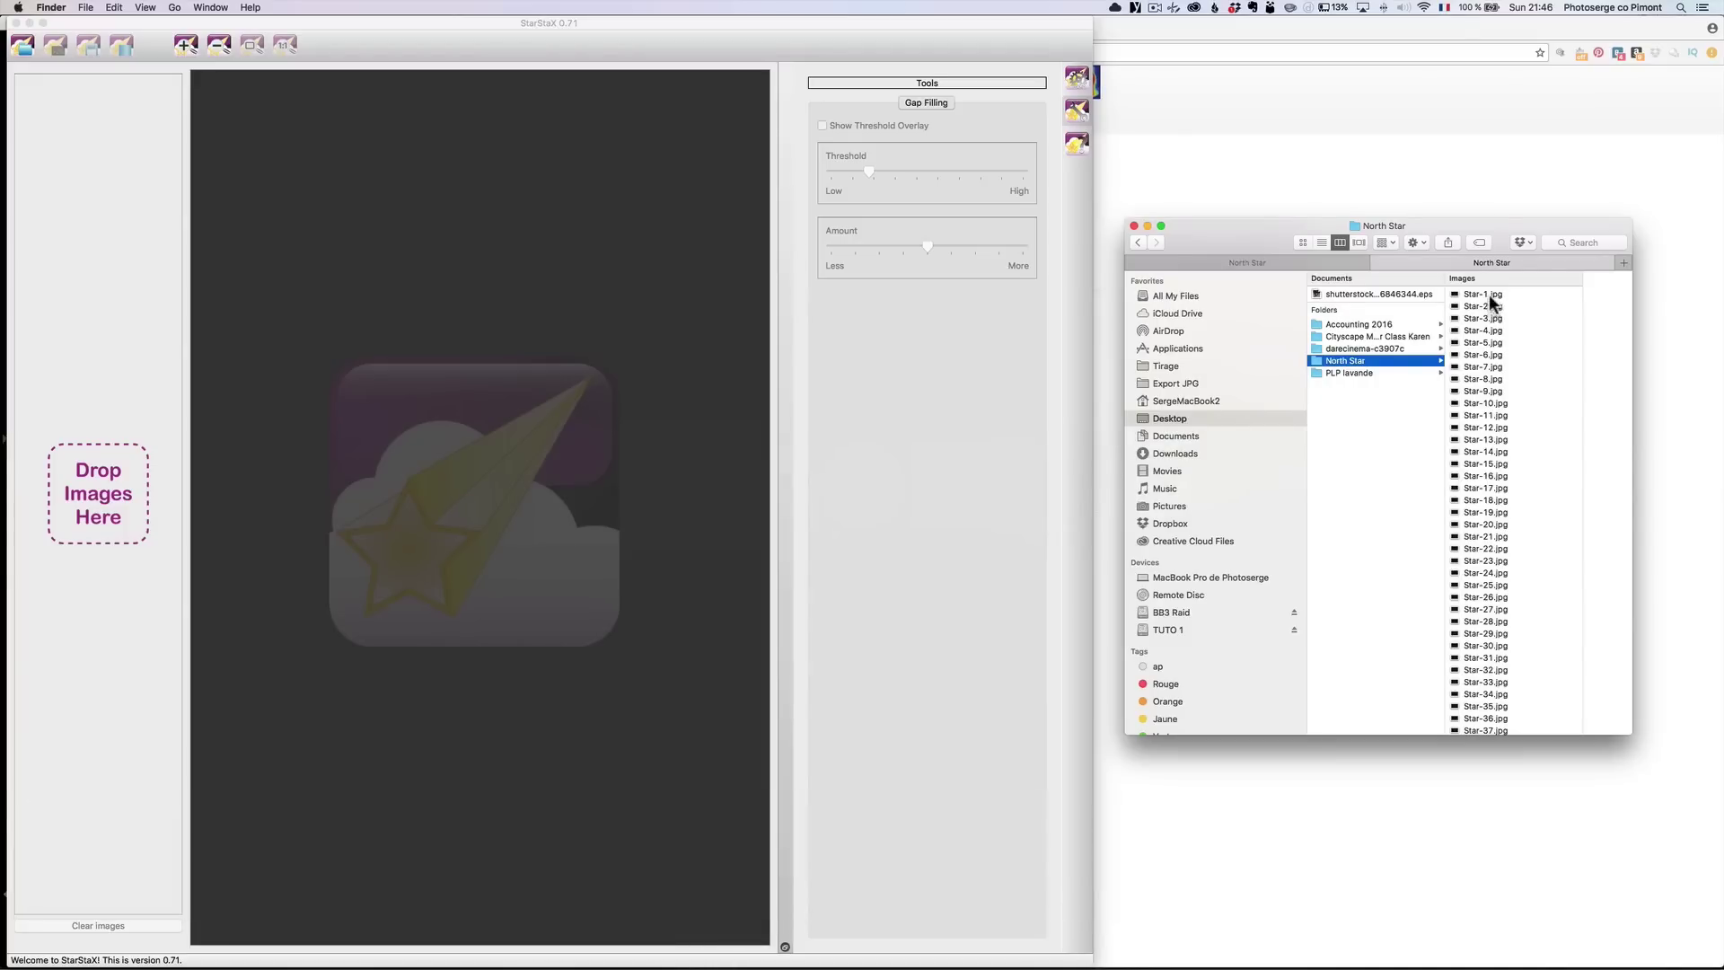
left_click(1489, 294)
scroll(1430, 539, "down", 10)
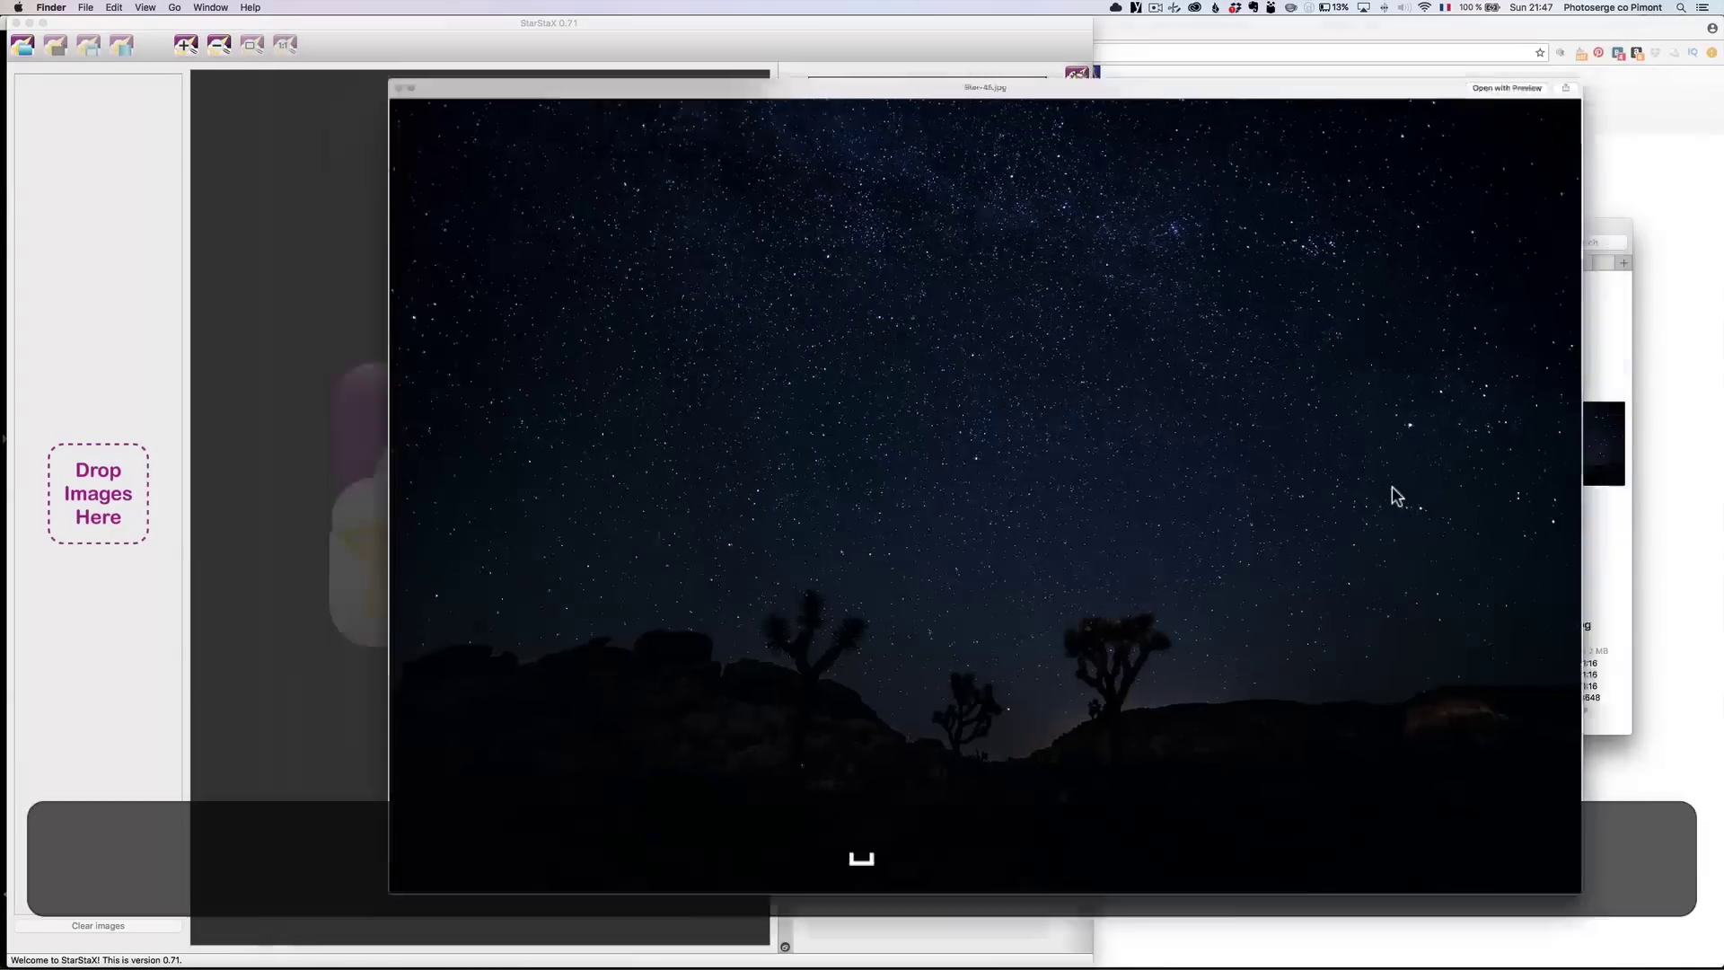
scroll(1374, 395, "up", 10)
left_click(1404, 294)
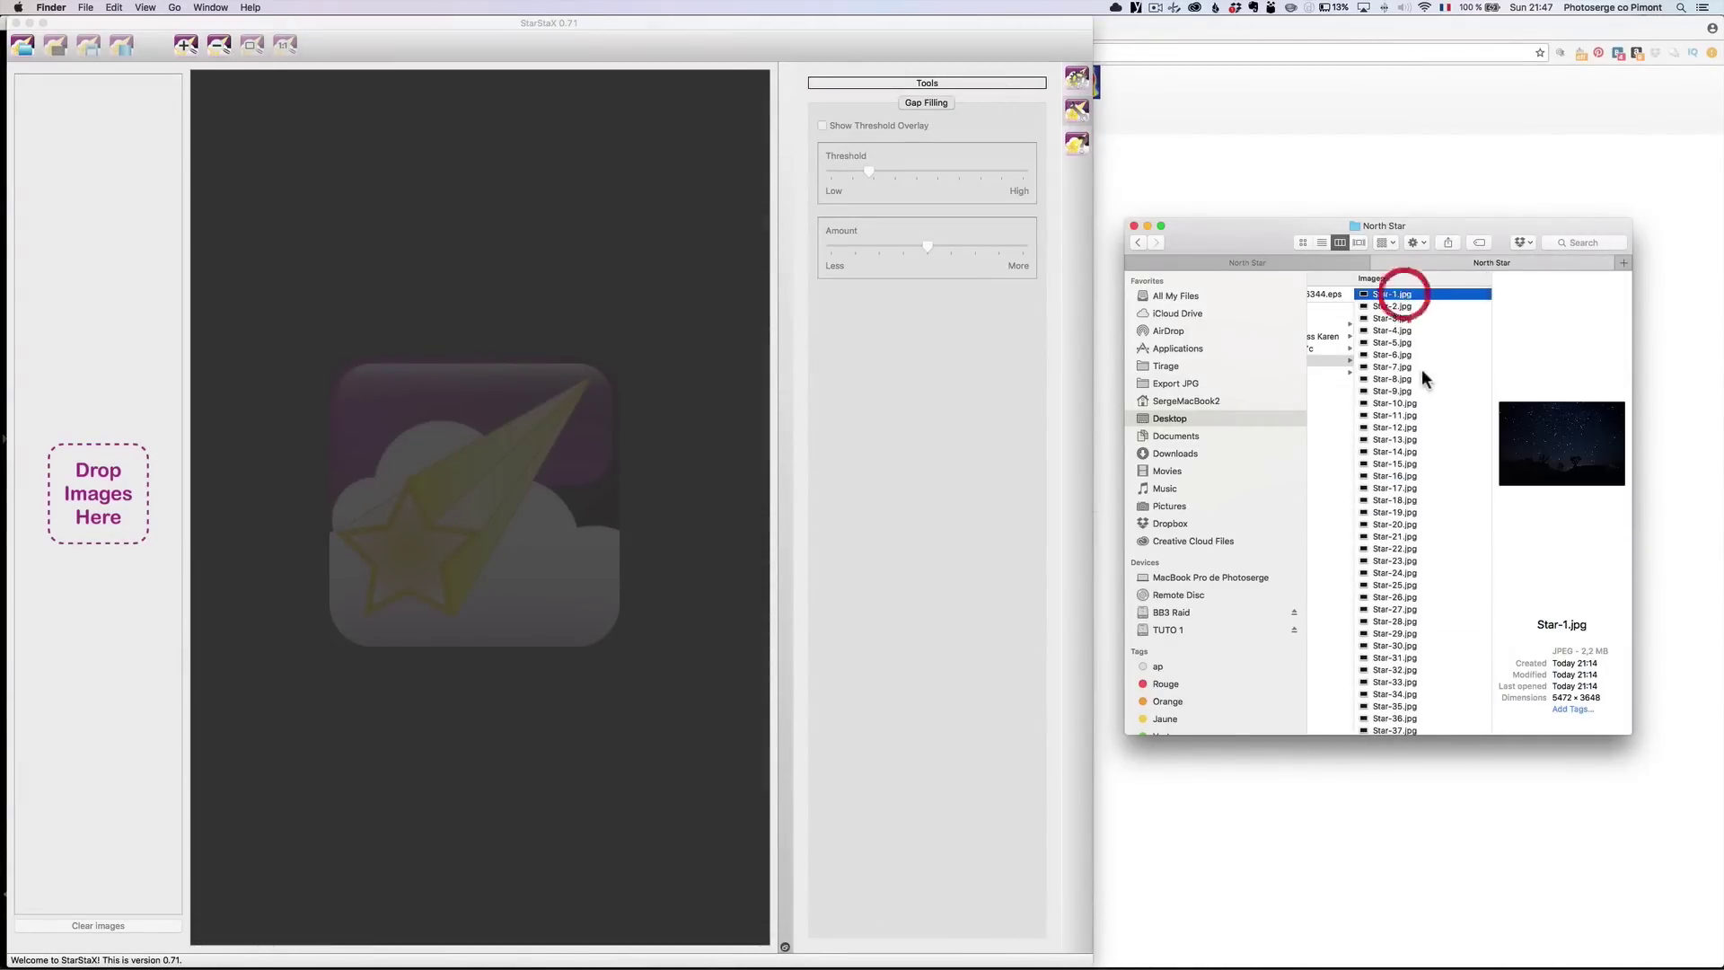
scroll(1428, 503, "down", 5)
left_click(1407, 704, "shift")
left_click_drag(1407, 705, 76, 565)
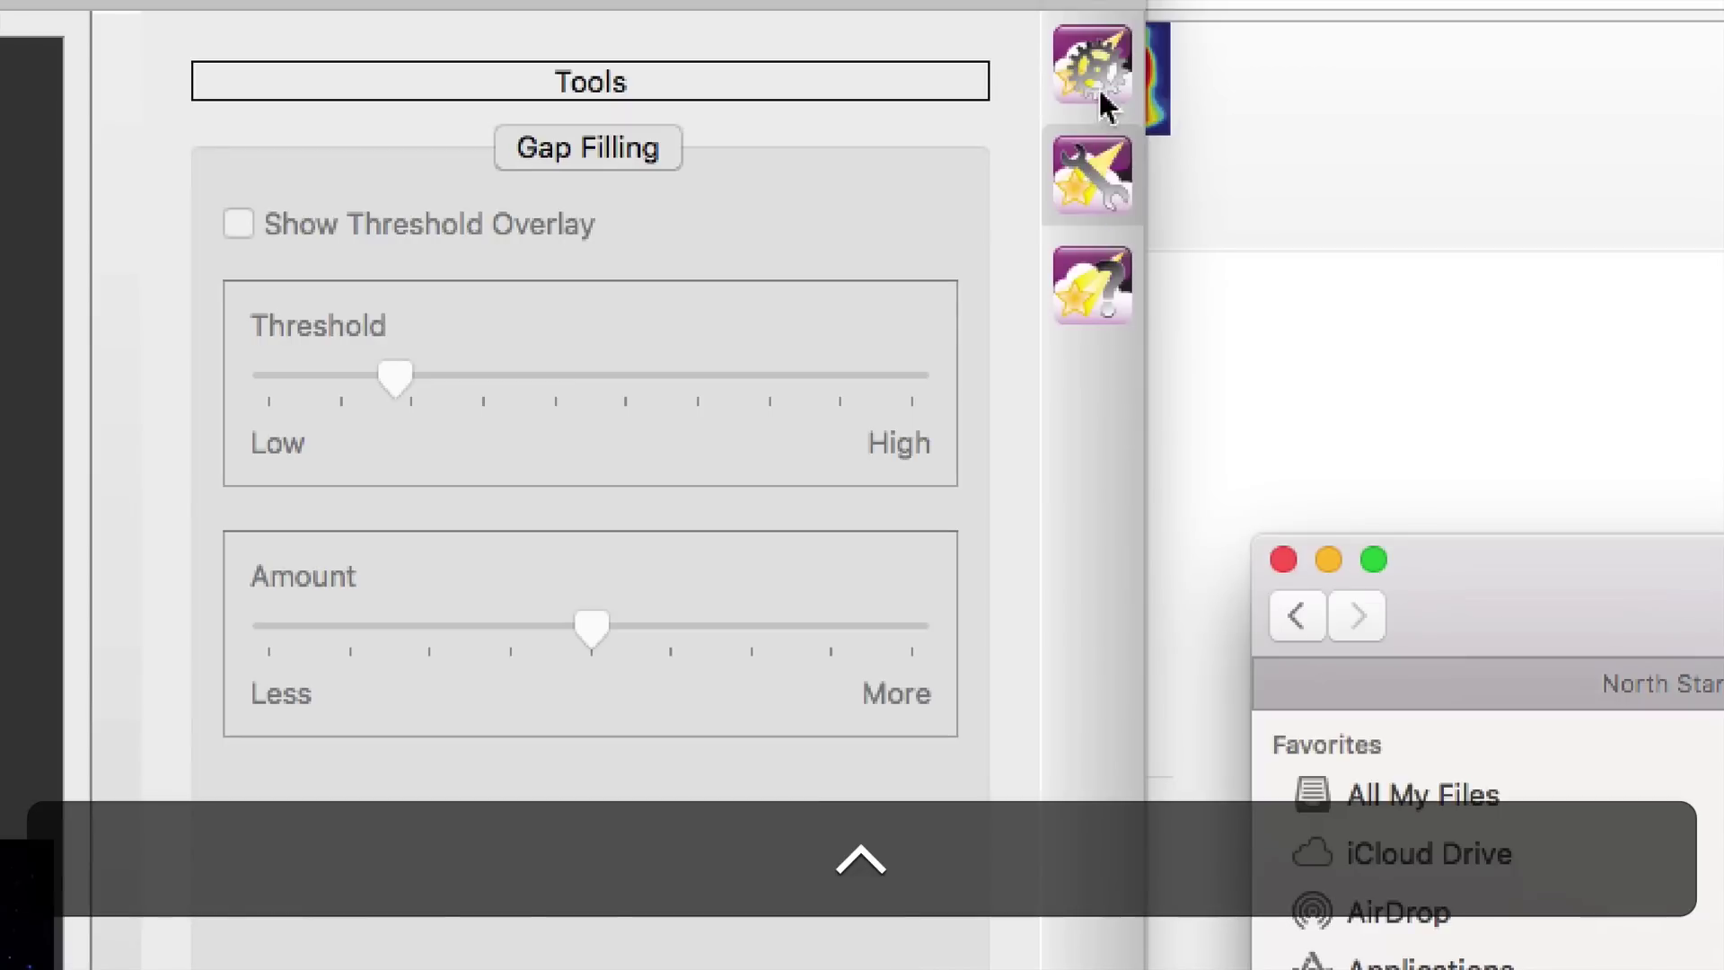
Set StarStaX blending preferences to Gap Filling mode with Subtract Dark Images turned off.
left_click(1104, 78)
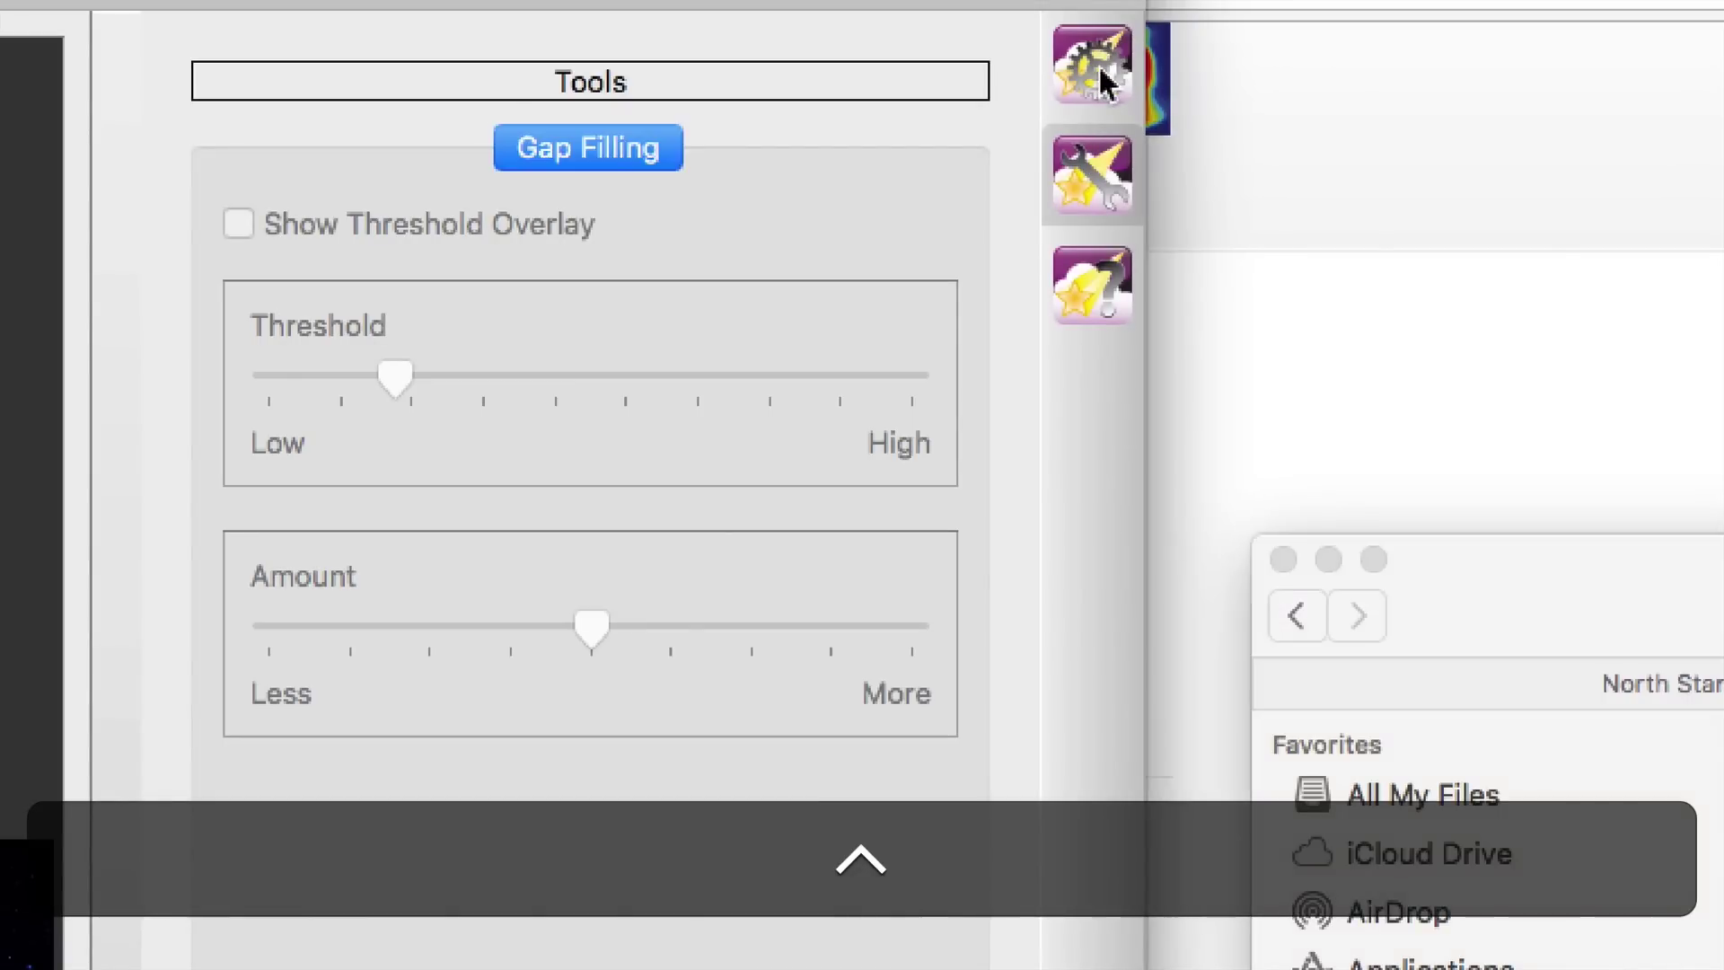
left_click(1104, 78)
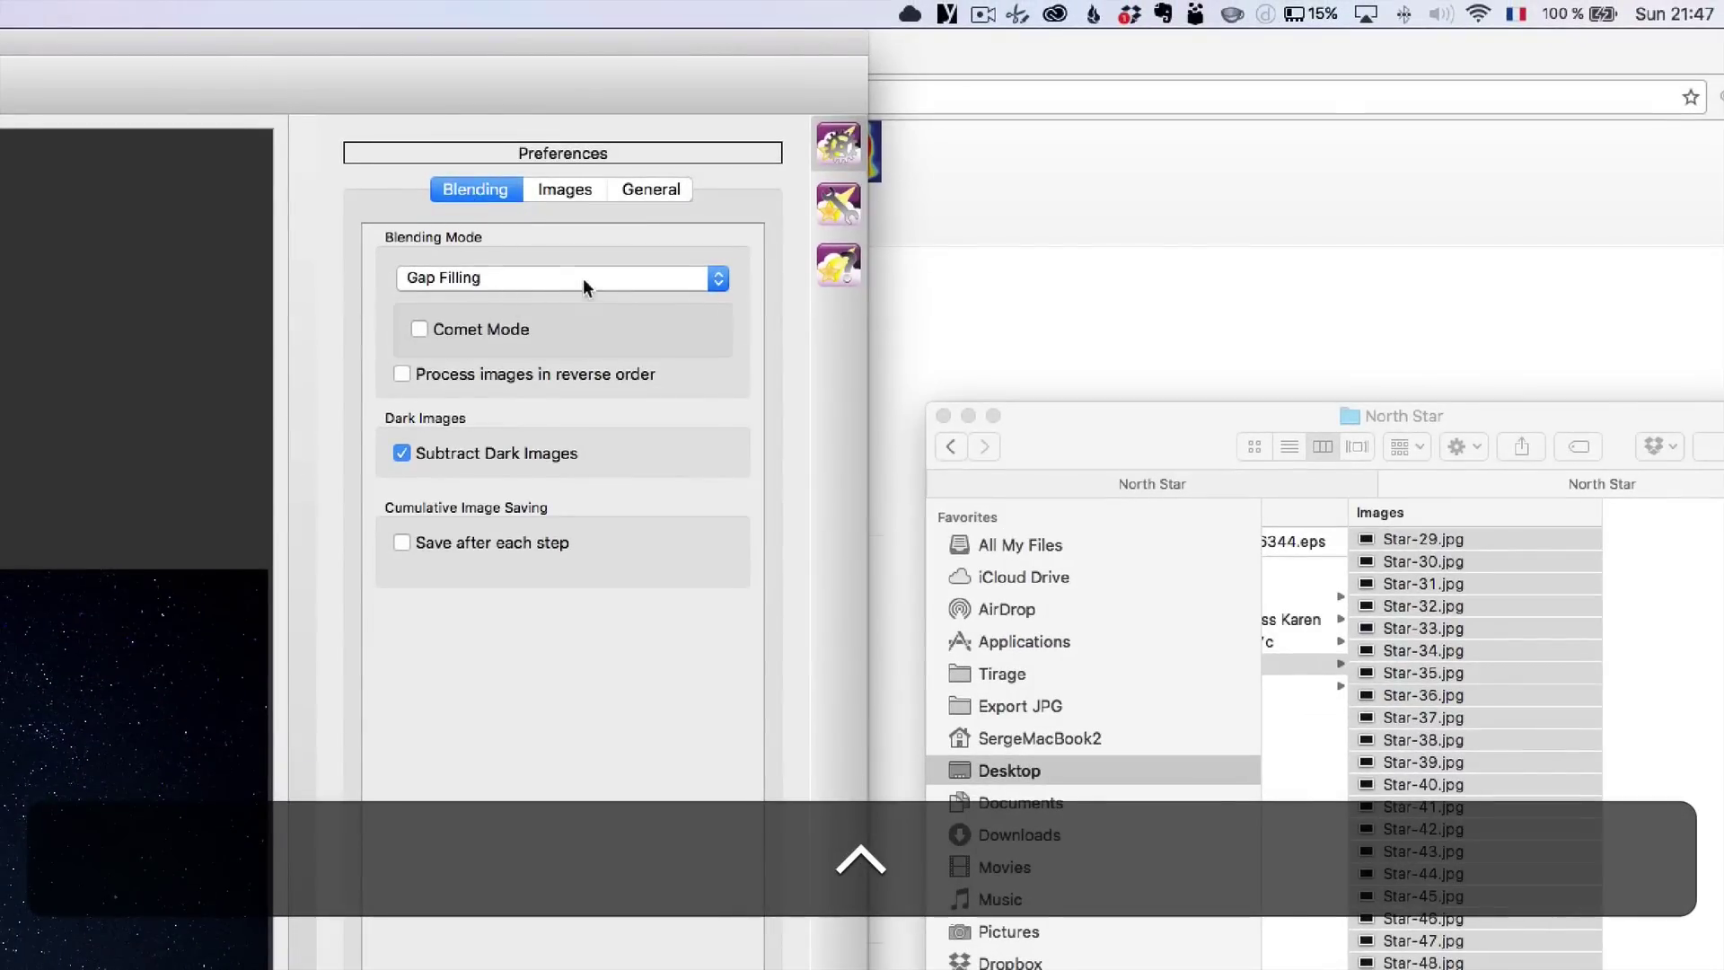
left_click(583, 278)
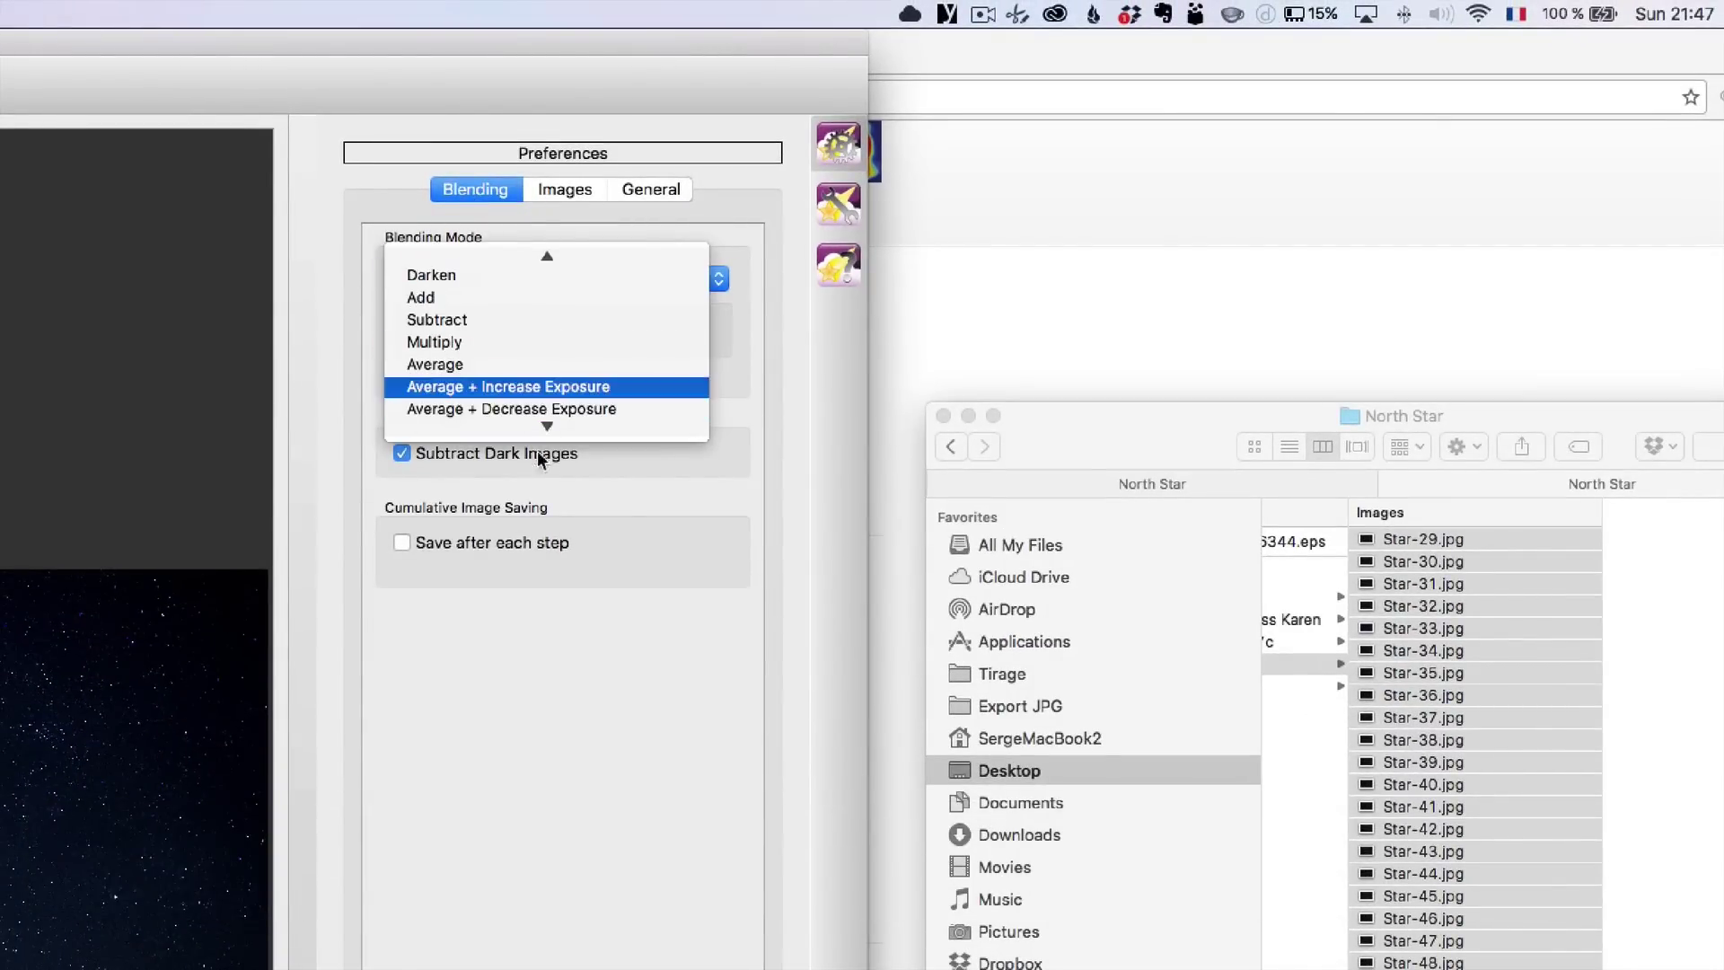
scroll(504, 336, "up", 2)
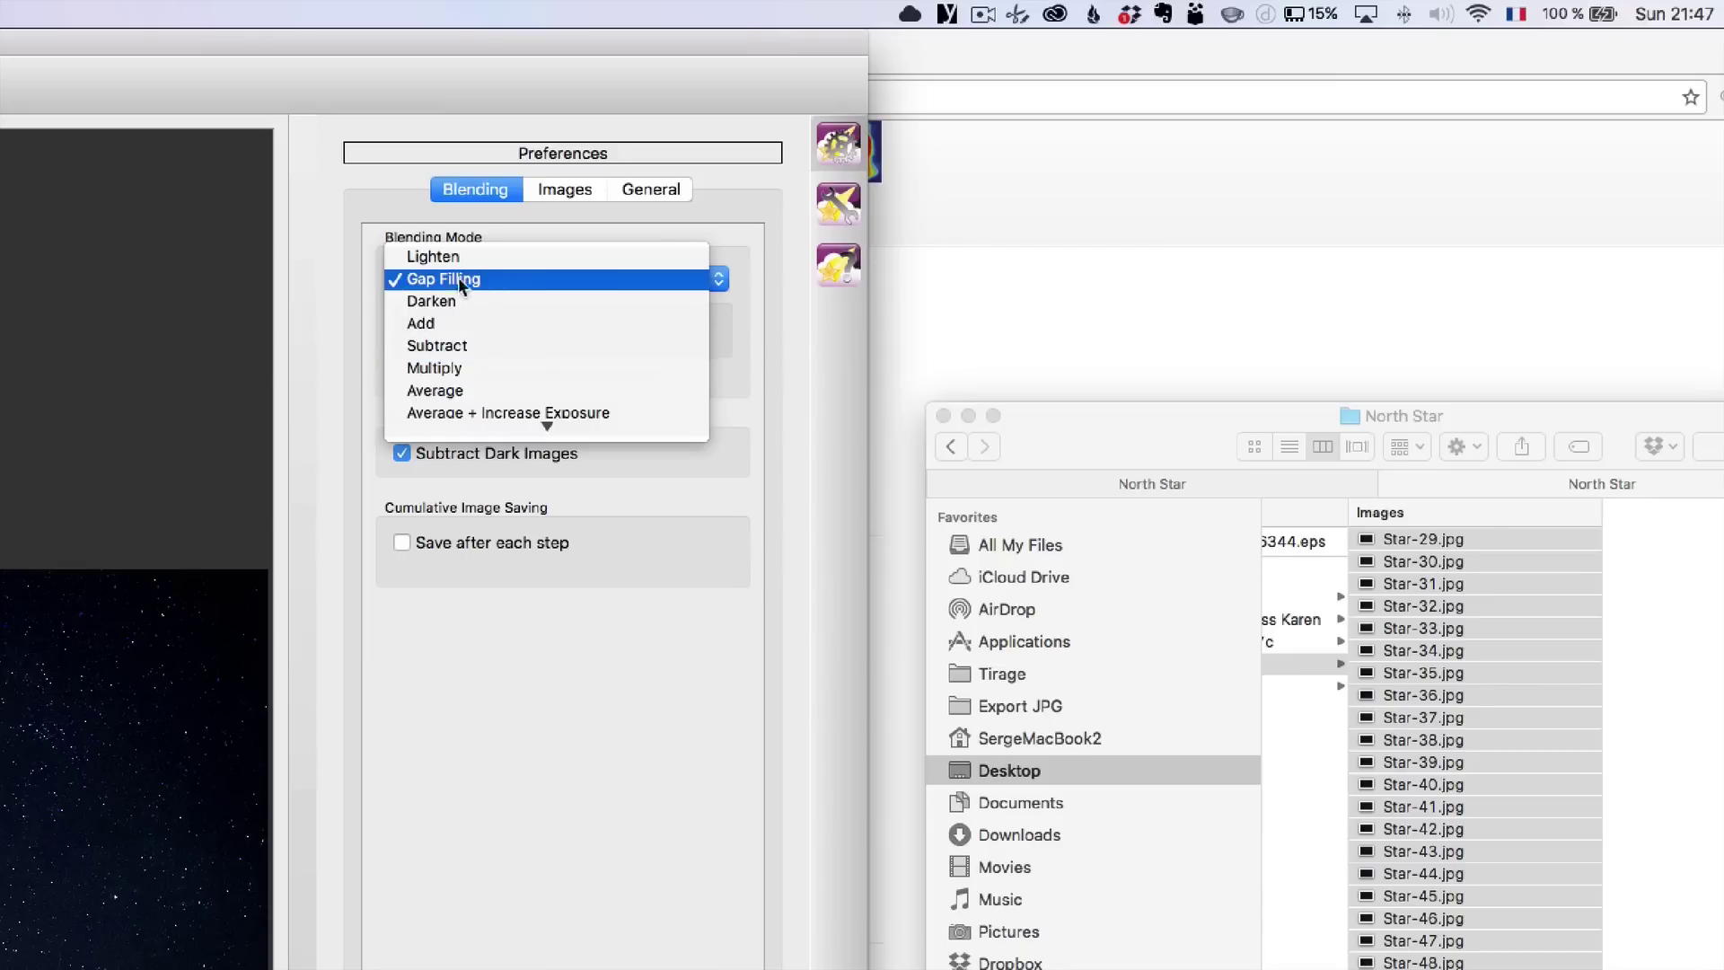
left_click(487, 278)
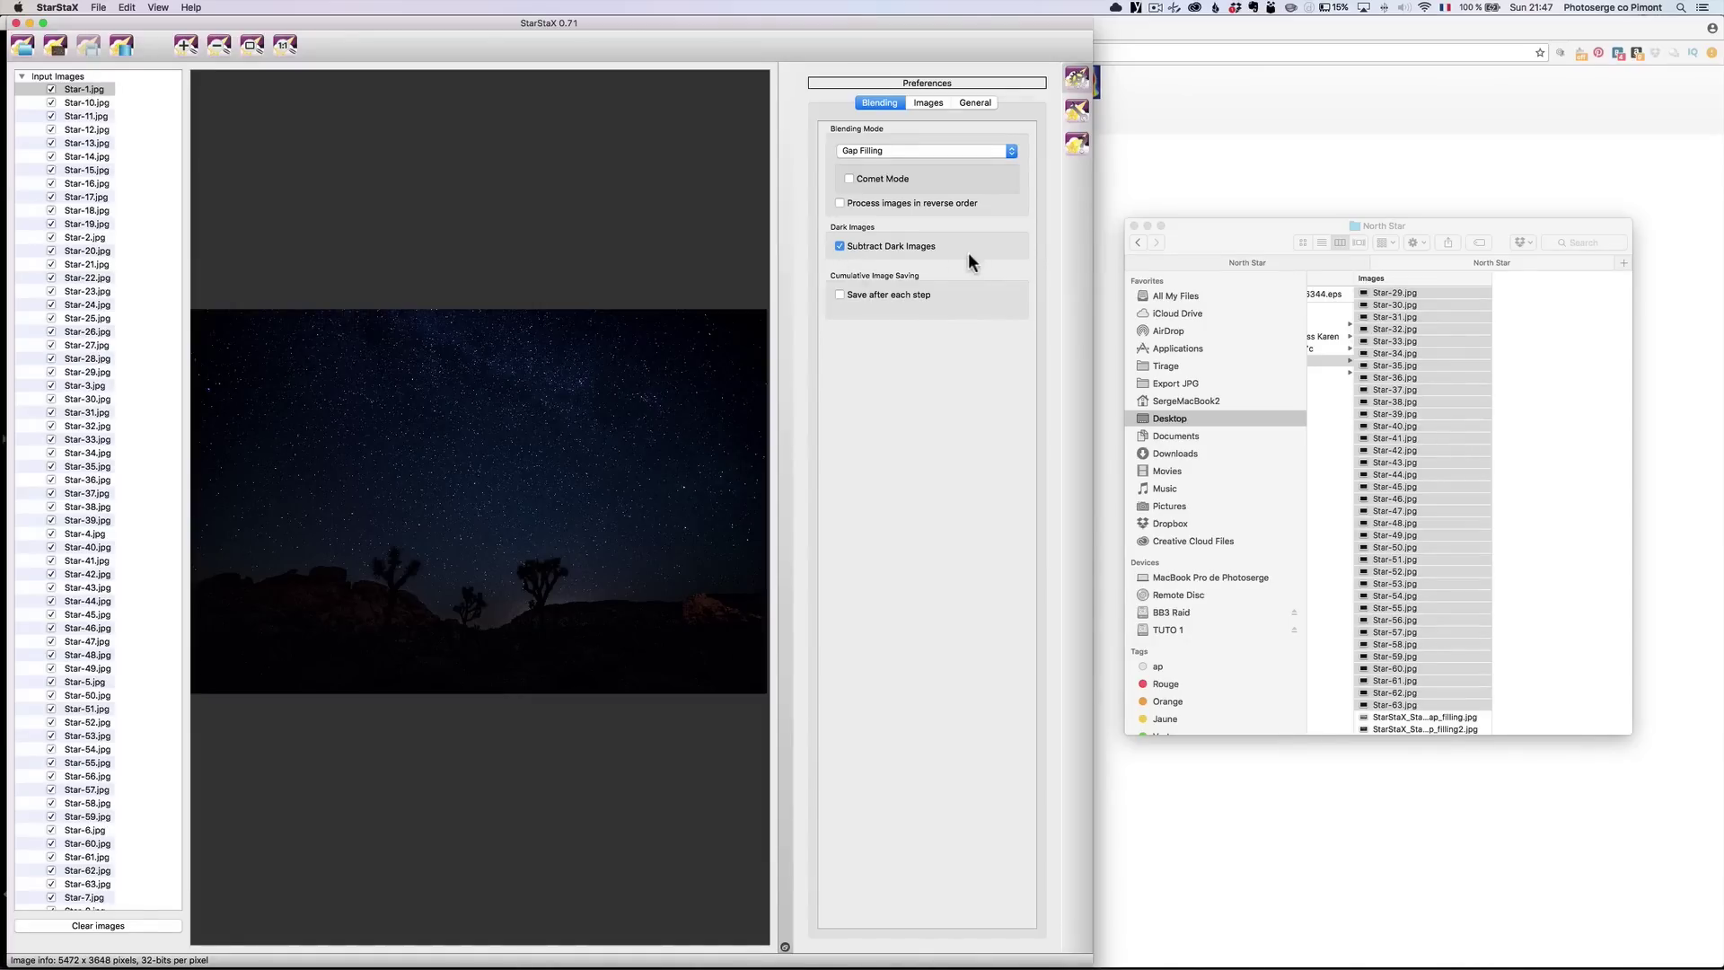
left_click(861, 244)
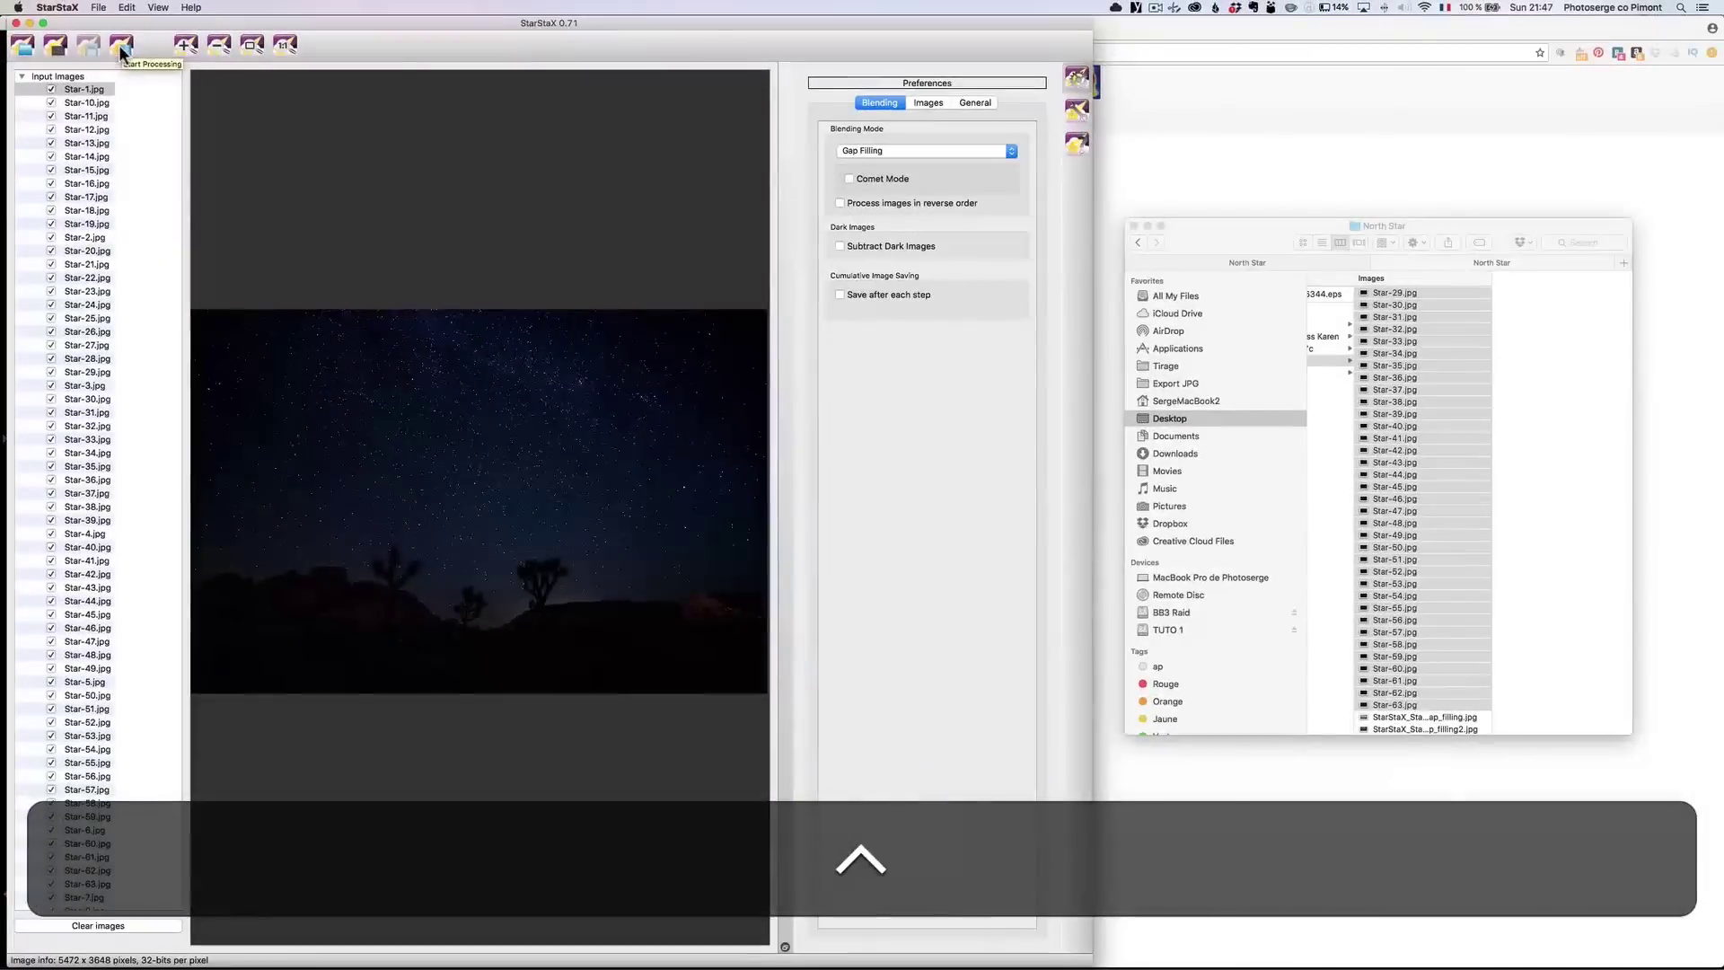
Blend the frames into circular star trails, save under the default file name, and return to Lightroom.
left_click(121, 46)
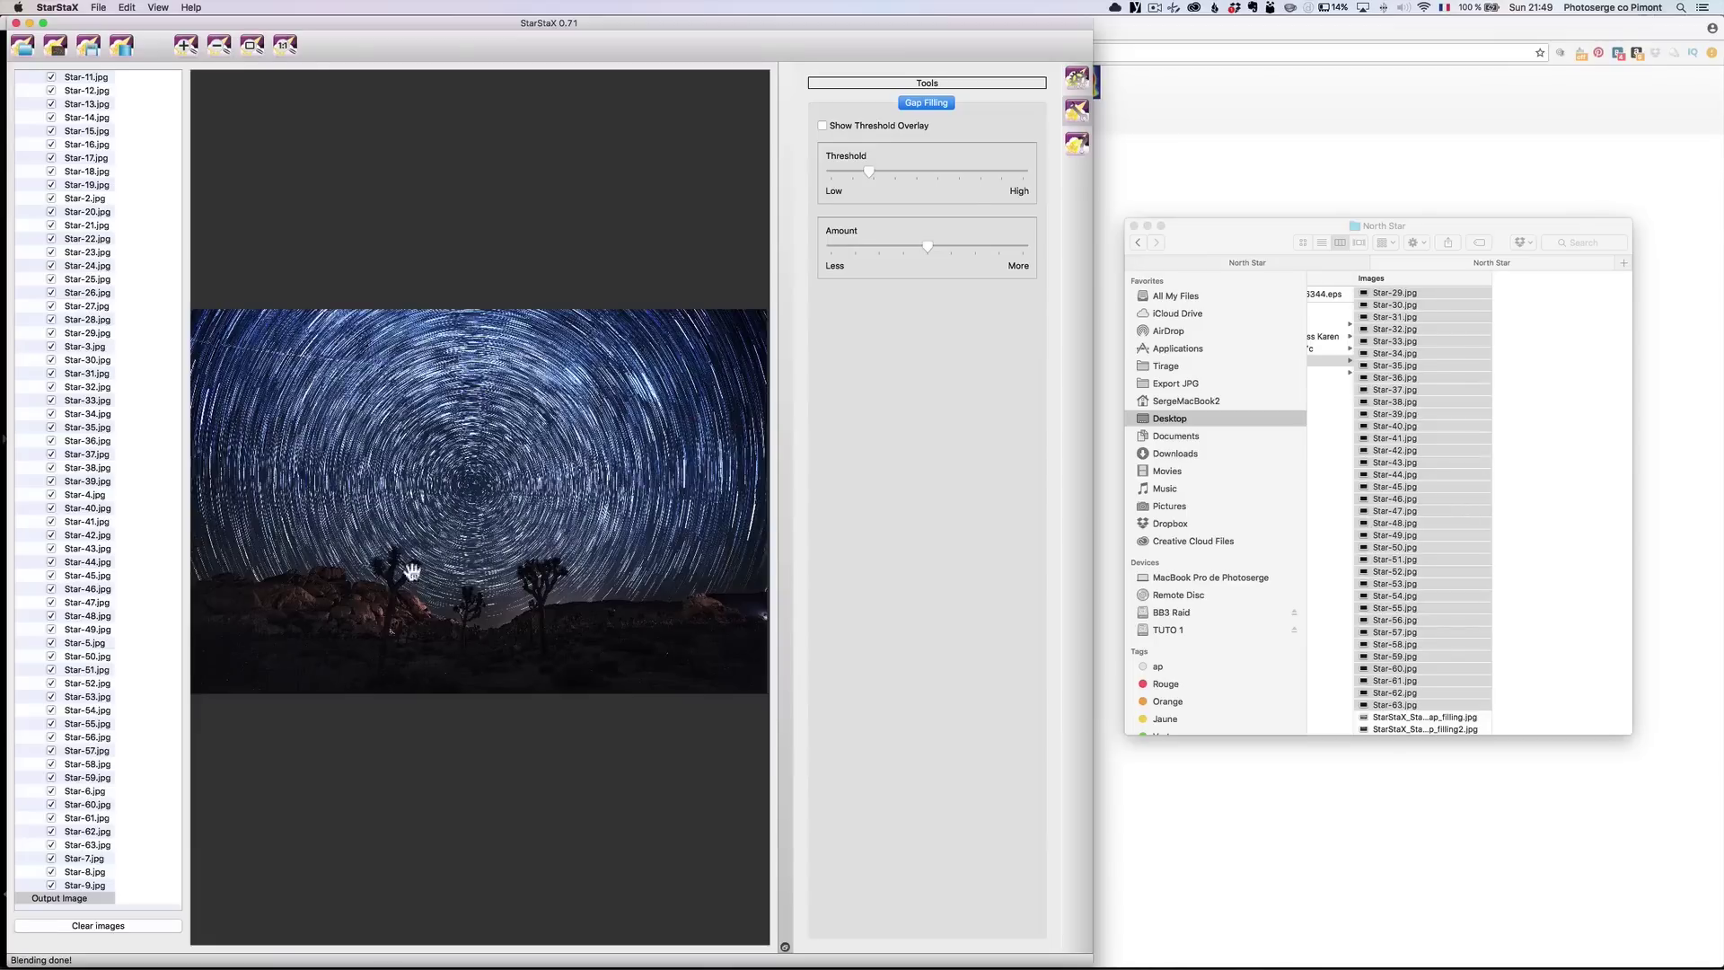
left_click(99, 50)
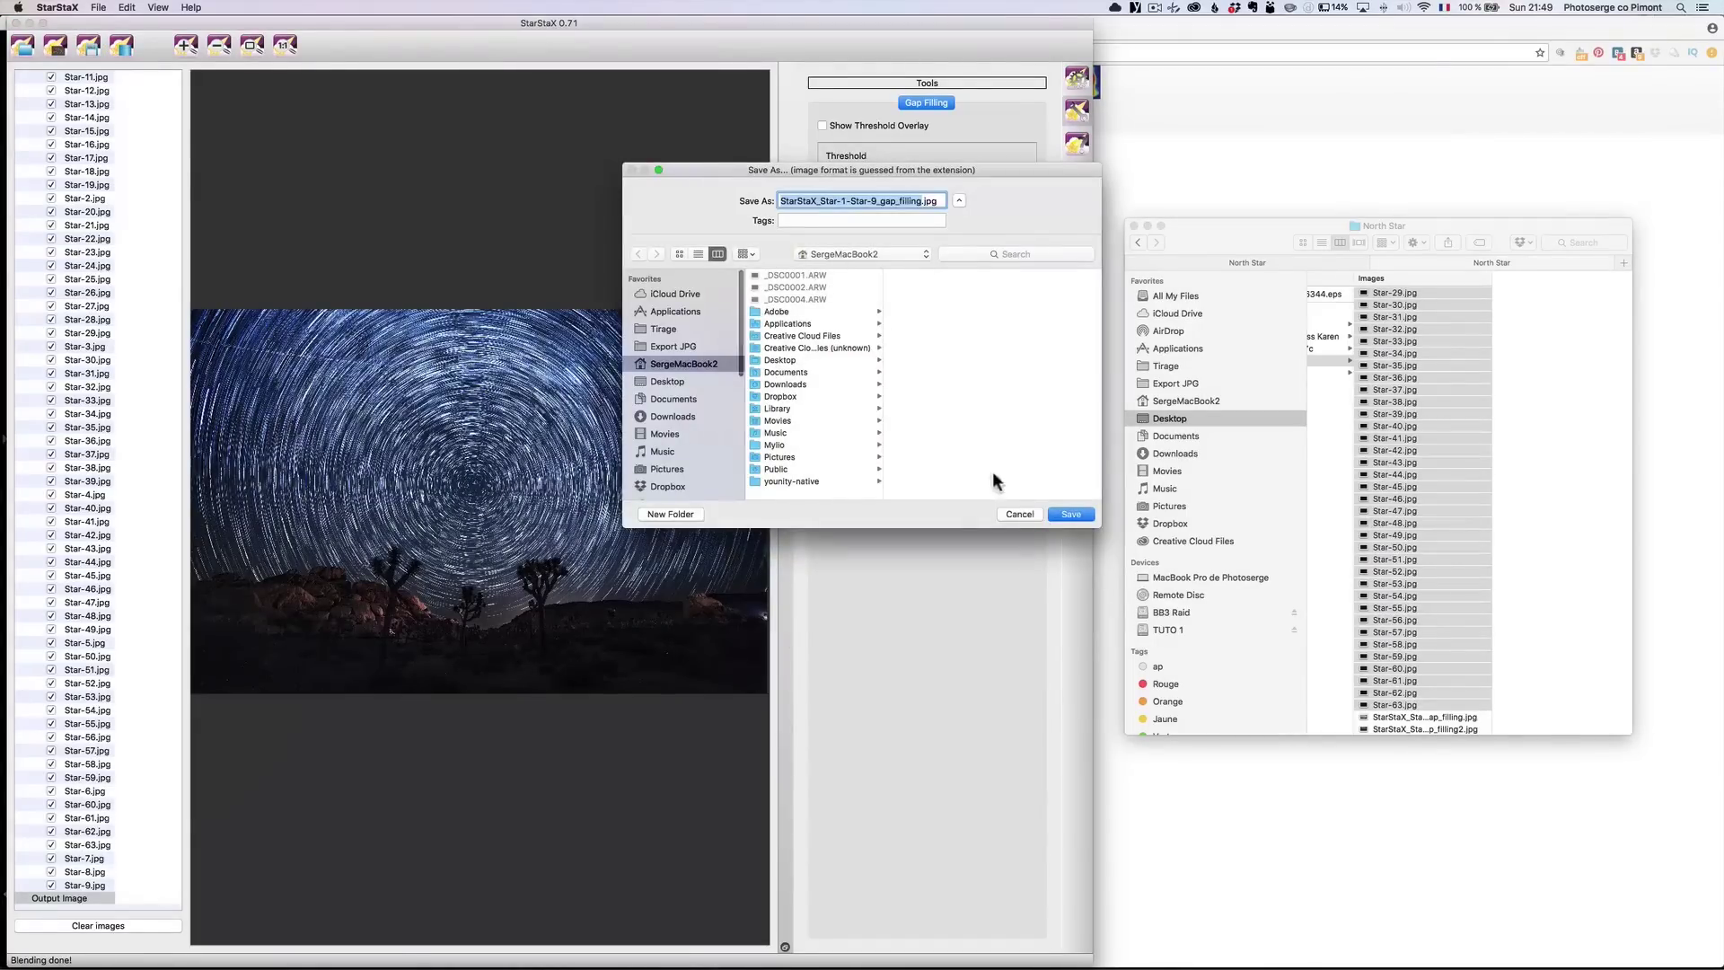
left_click(1071, 514)
key("super+Tab")
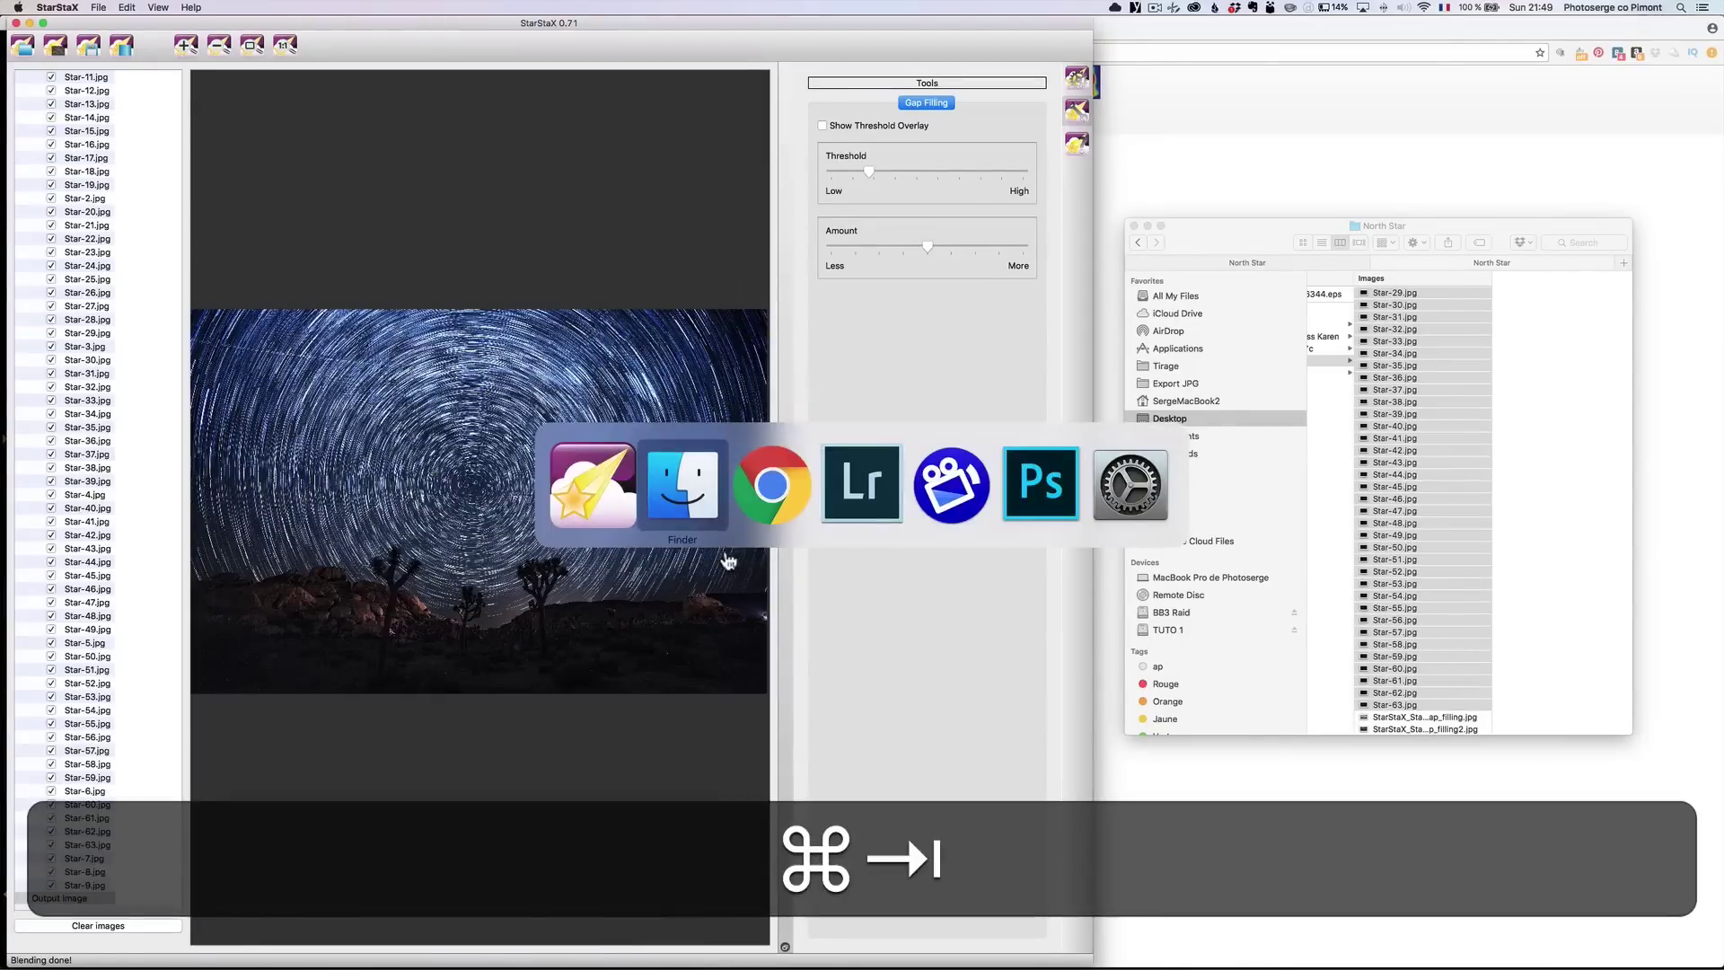
key("super+Tab")
key("super+Tab")
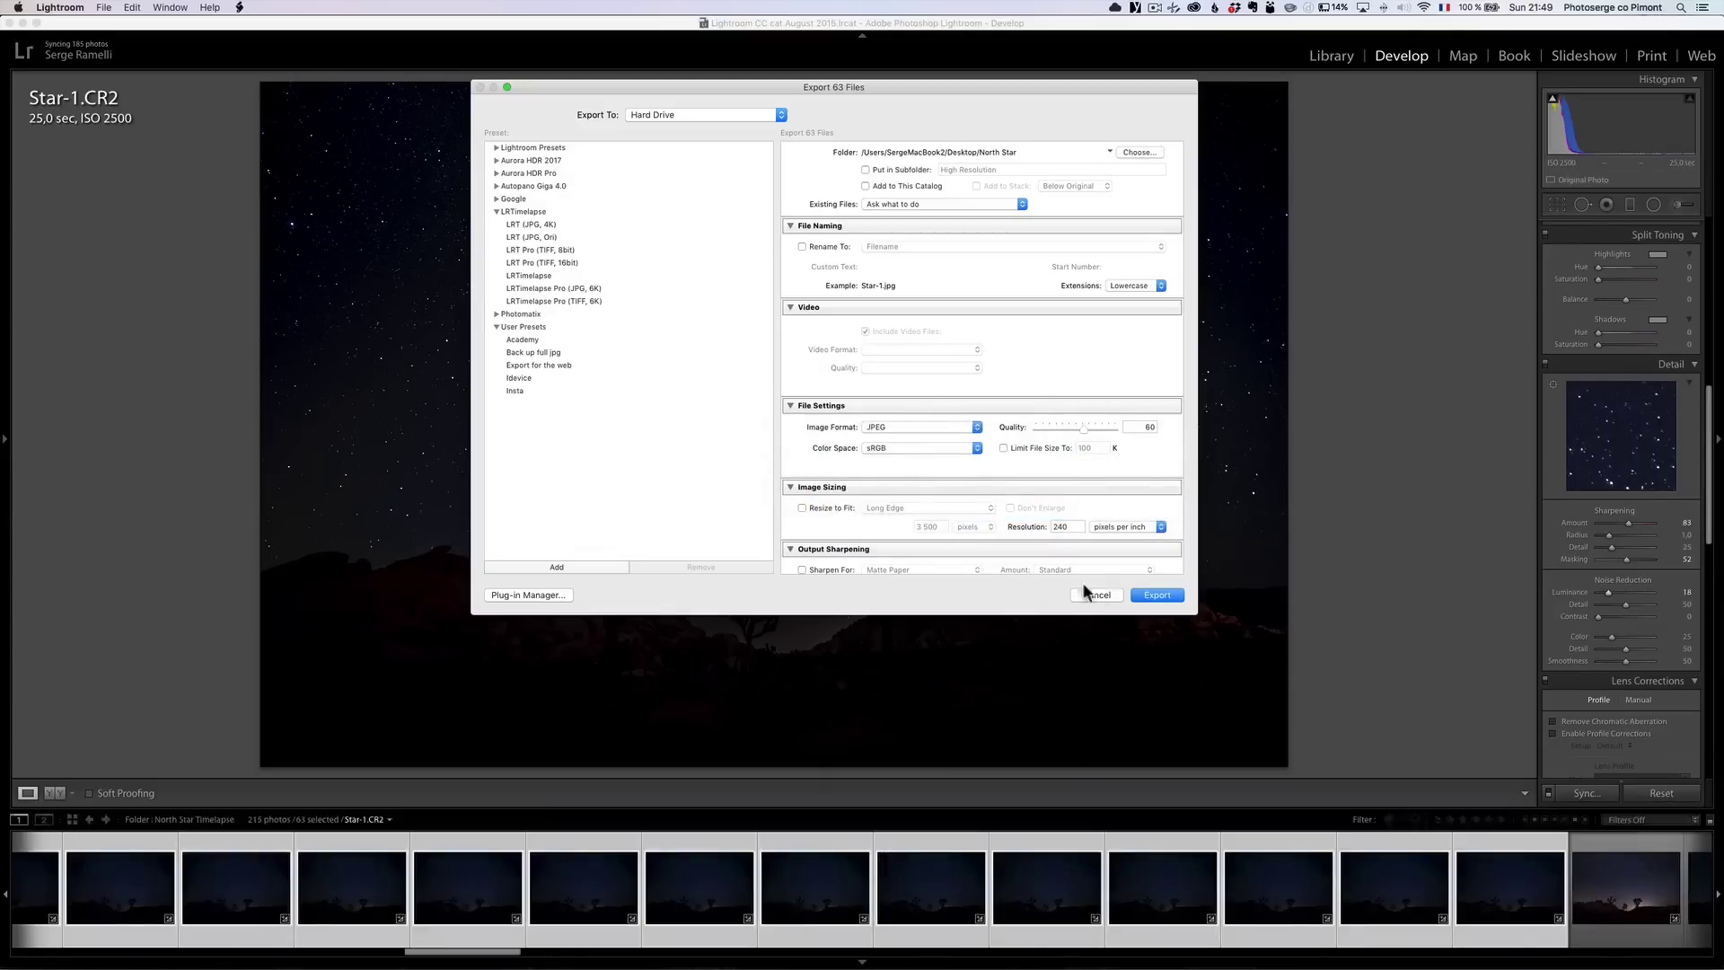
Dismiss the Export 63 Files dialog and open the StarStaX star-trail JPEG from the filmstrip's end.
left_click(1154, 594)
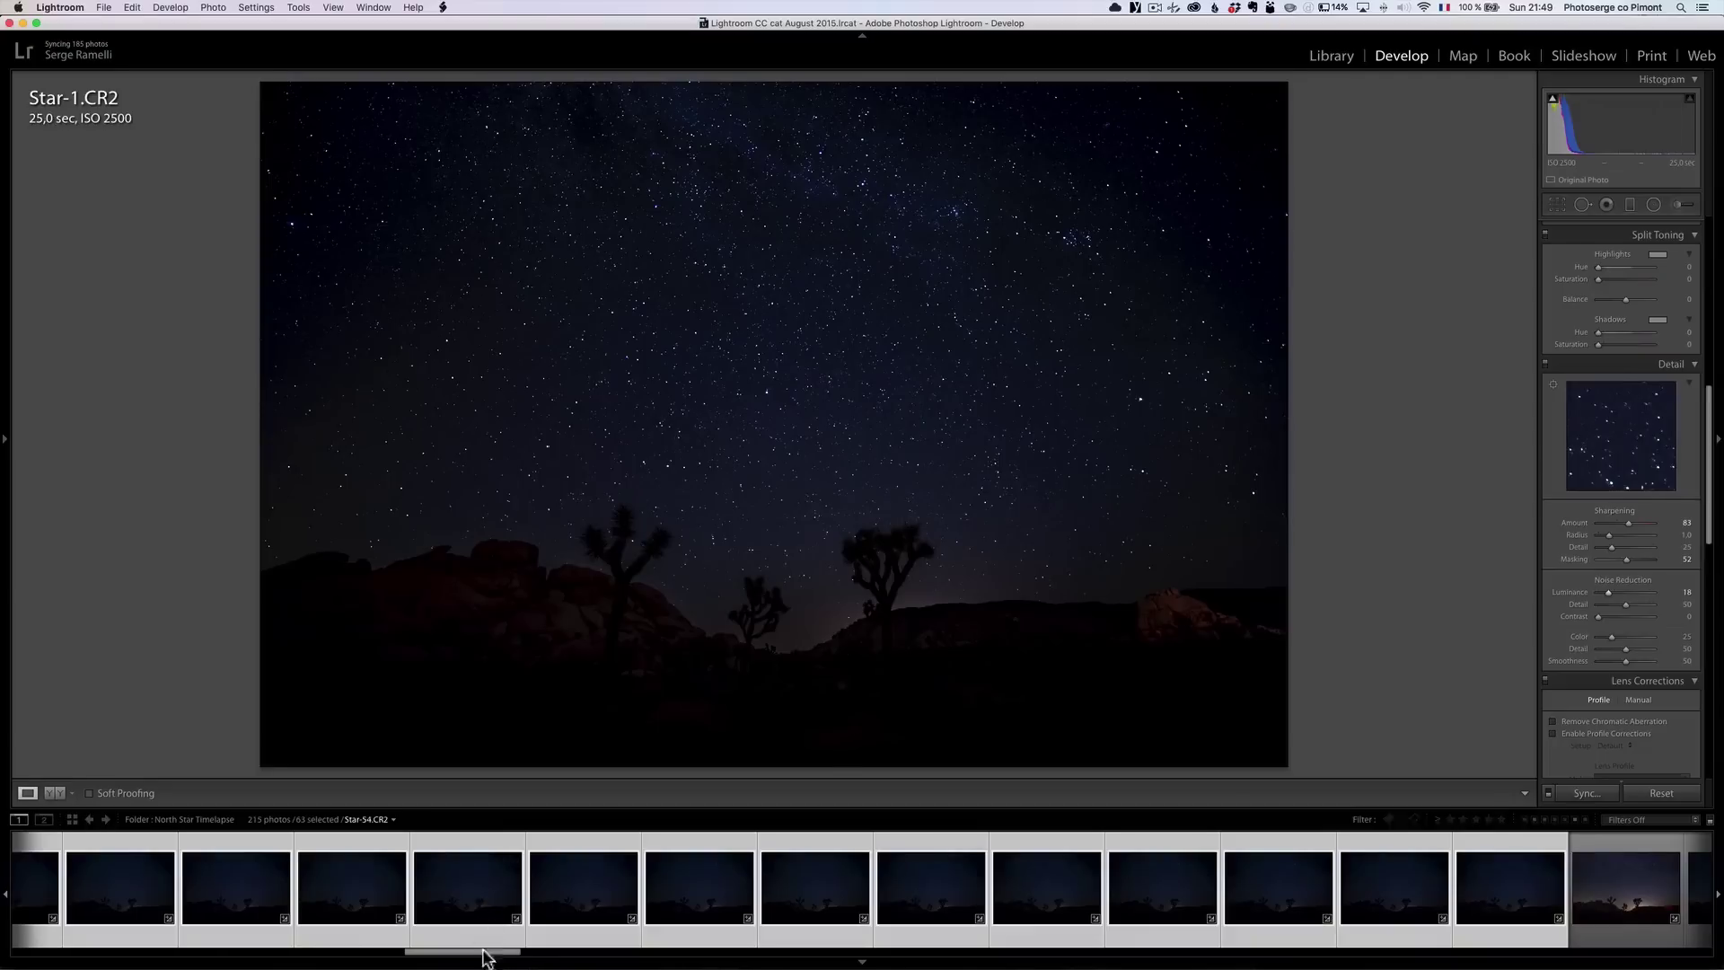
left_click_drag(483, 953, 1653, 952)
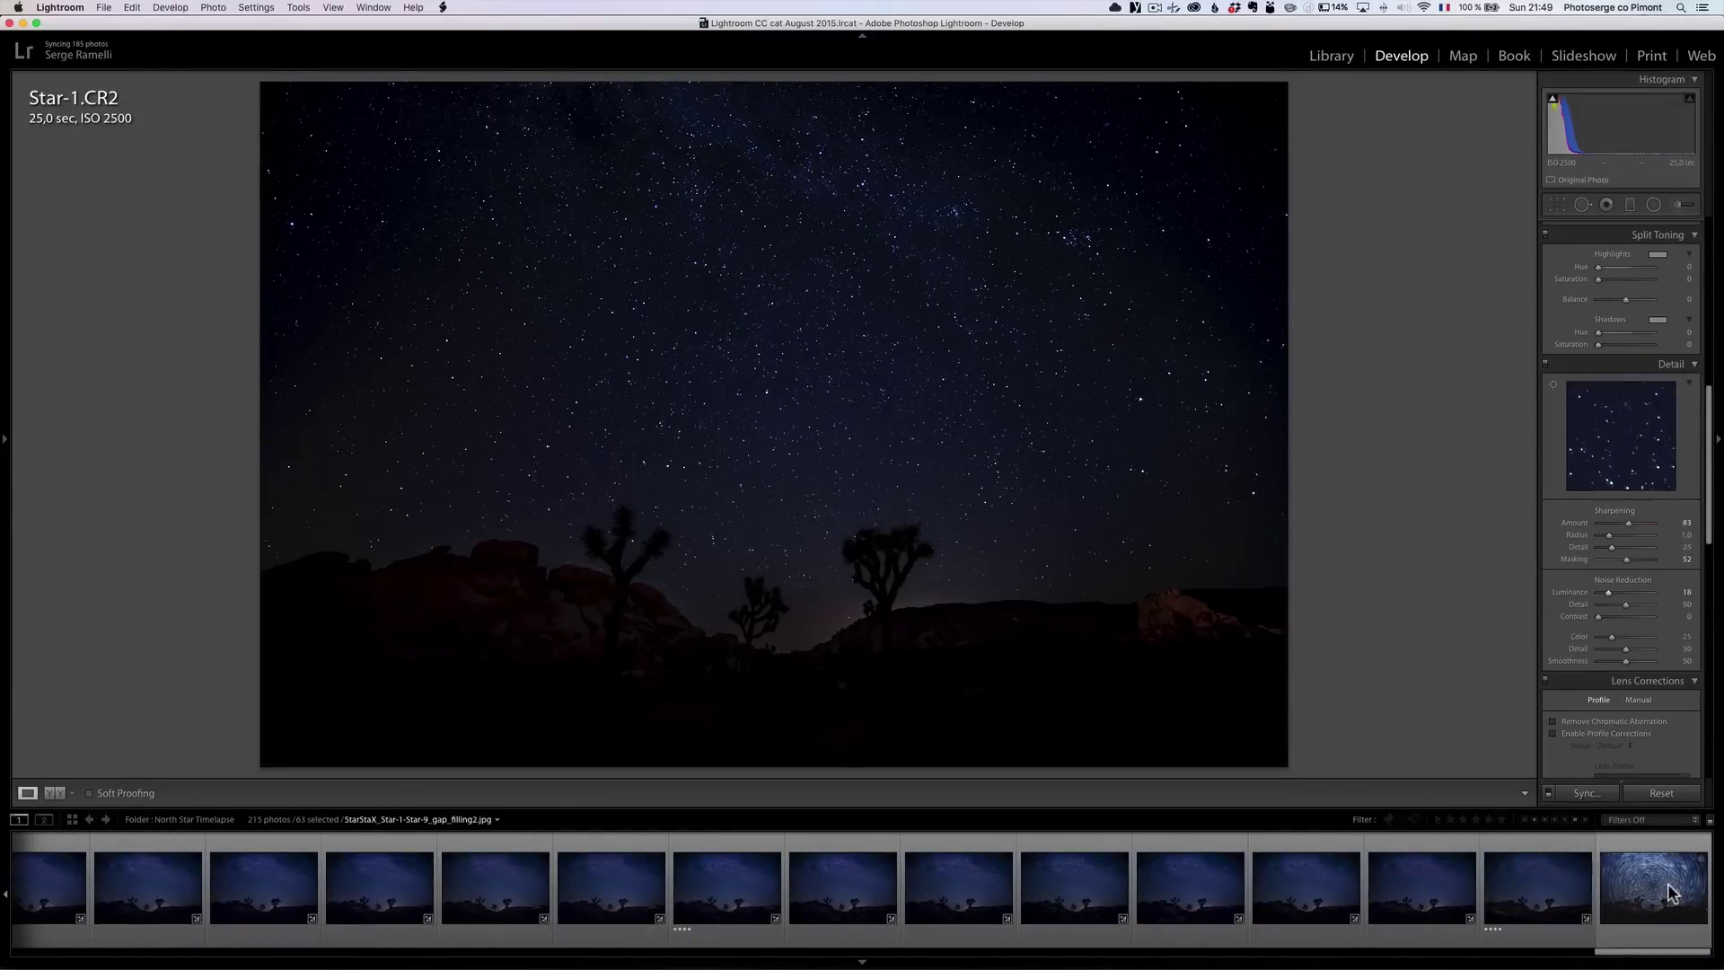
left_click(1670, 894)
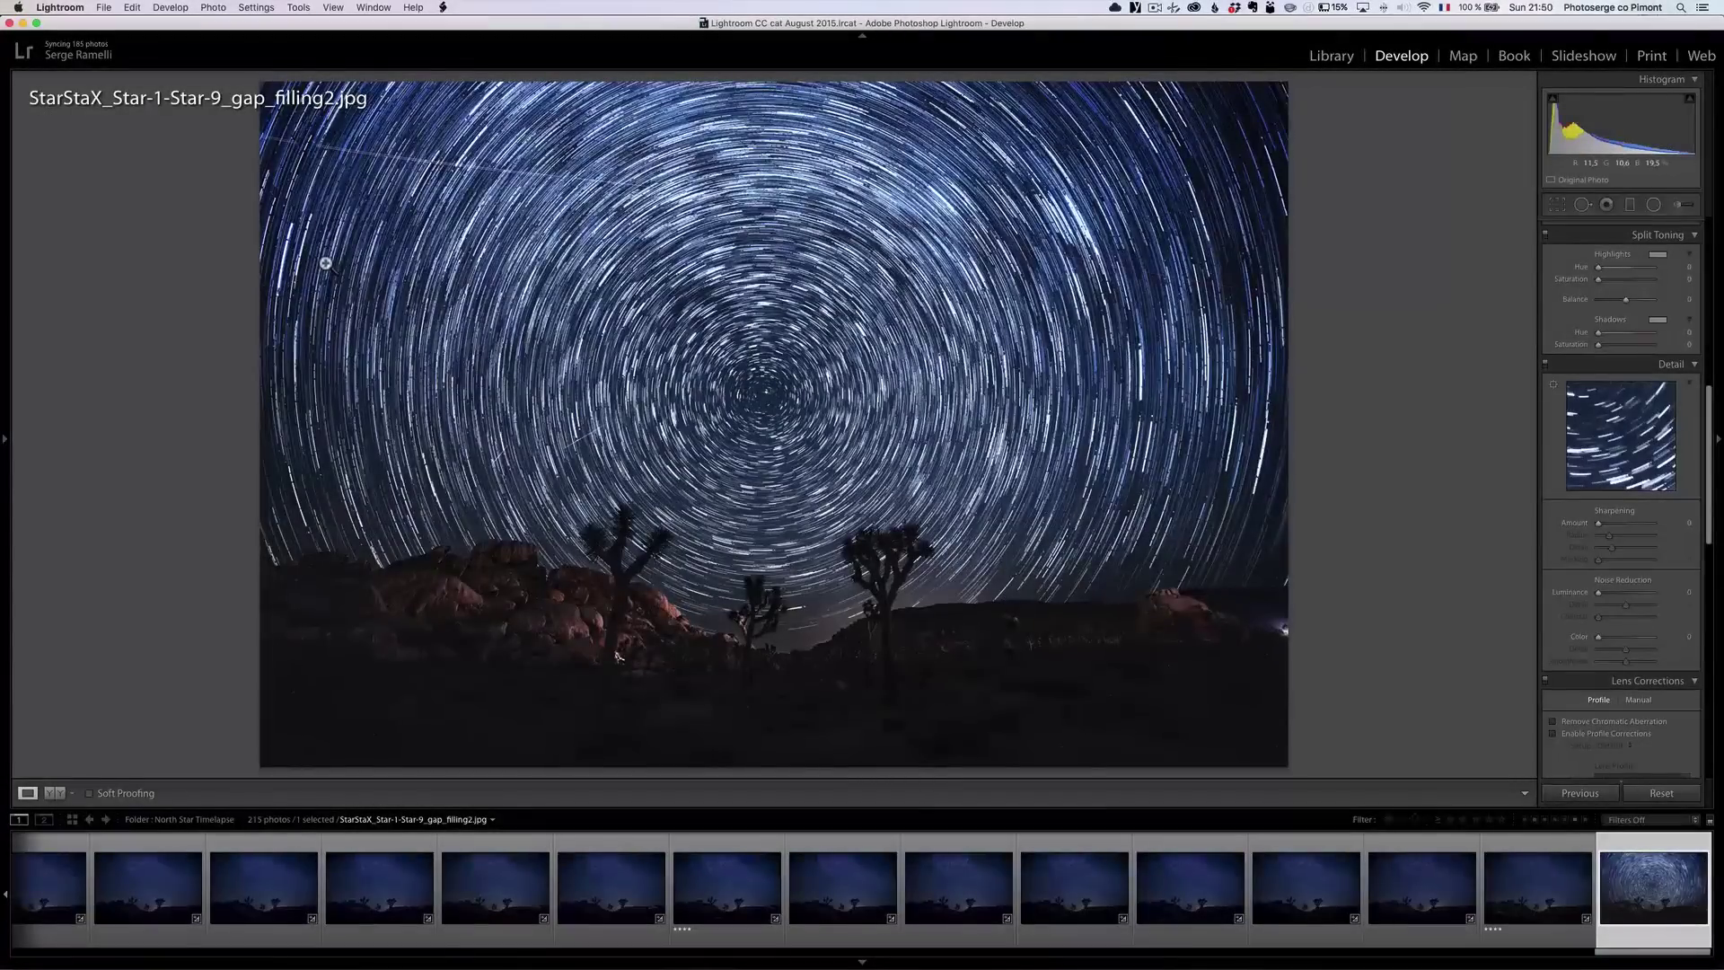
key("i")
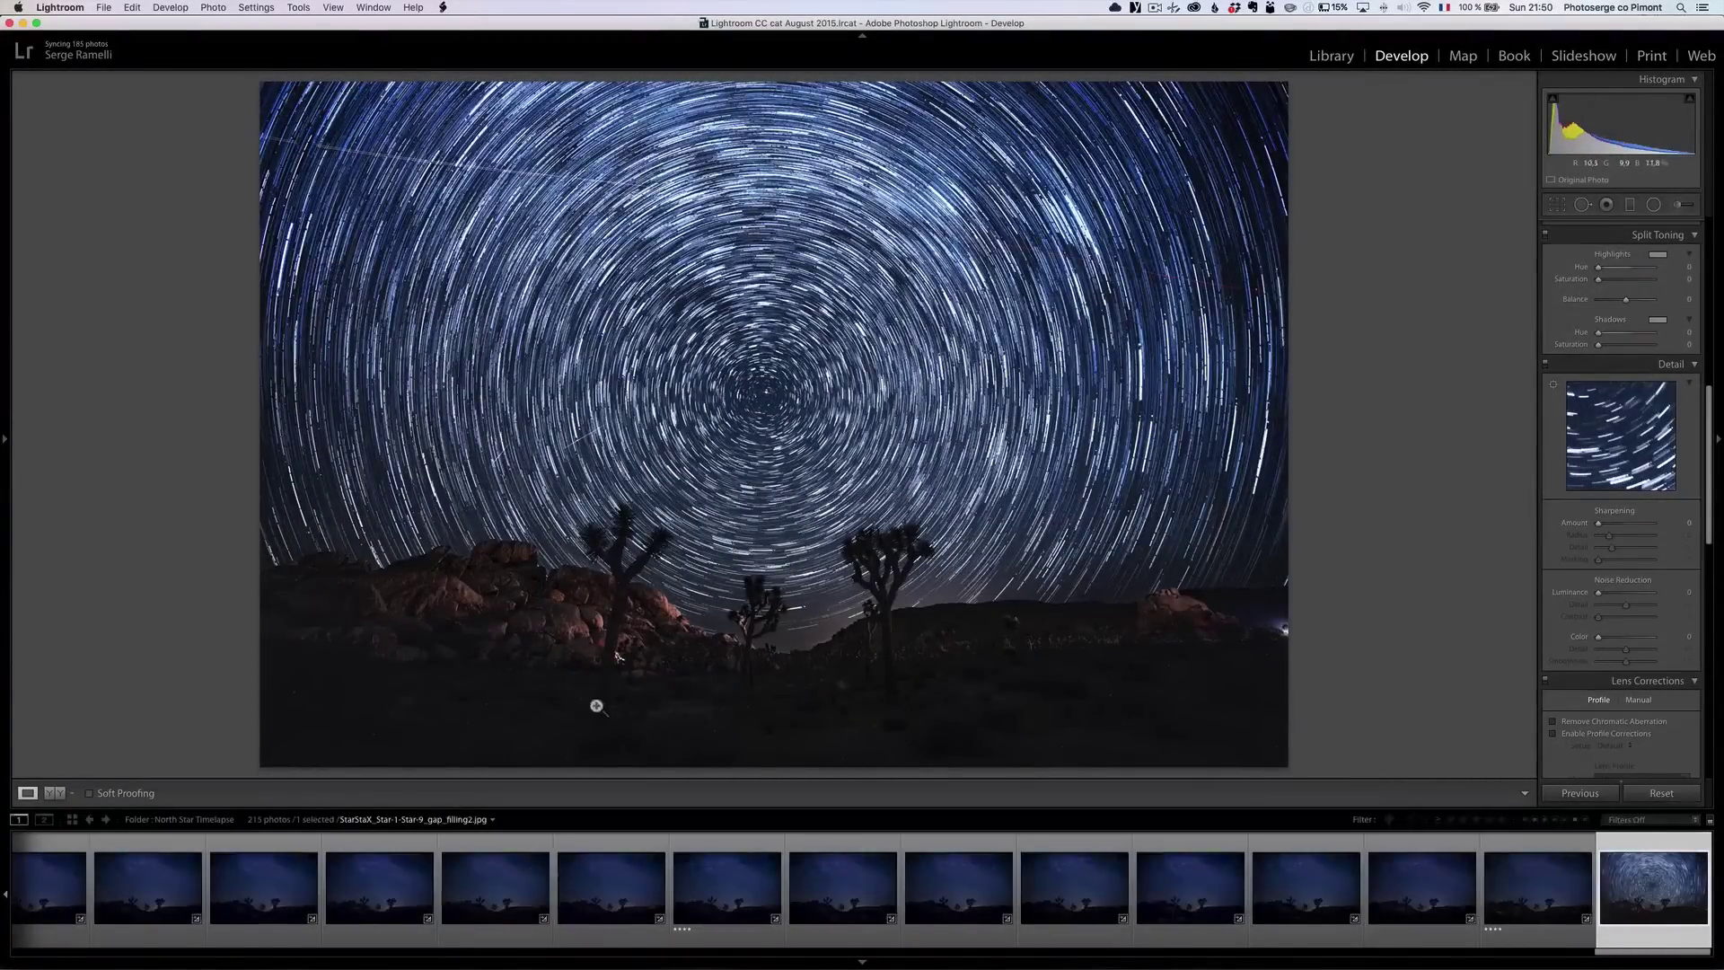
Zoom to 1:1 and pan across the noisy rocks and trees, then zoom out and view IMG_0807.CR2.
left_click(611, 655)
left_click_drag(549, 631, 554, 477)
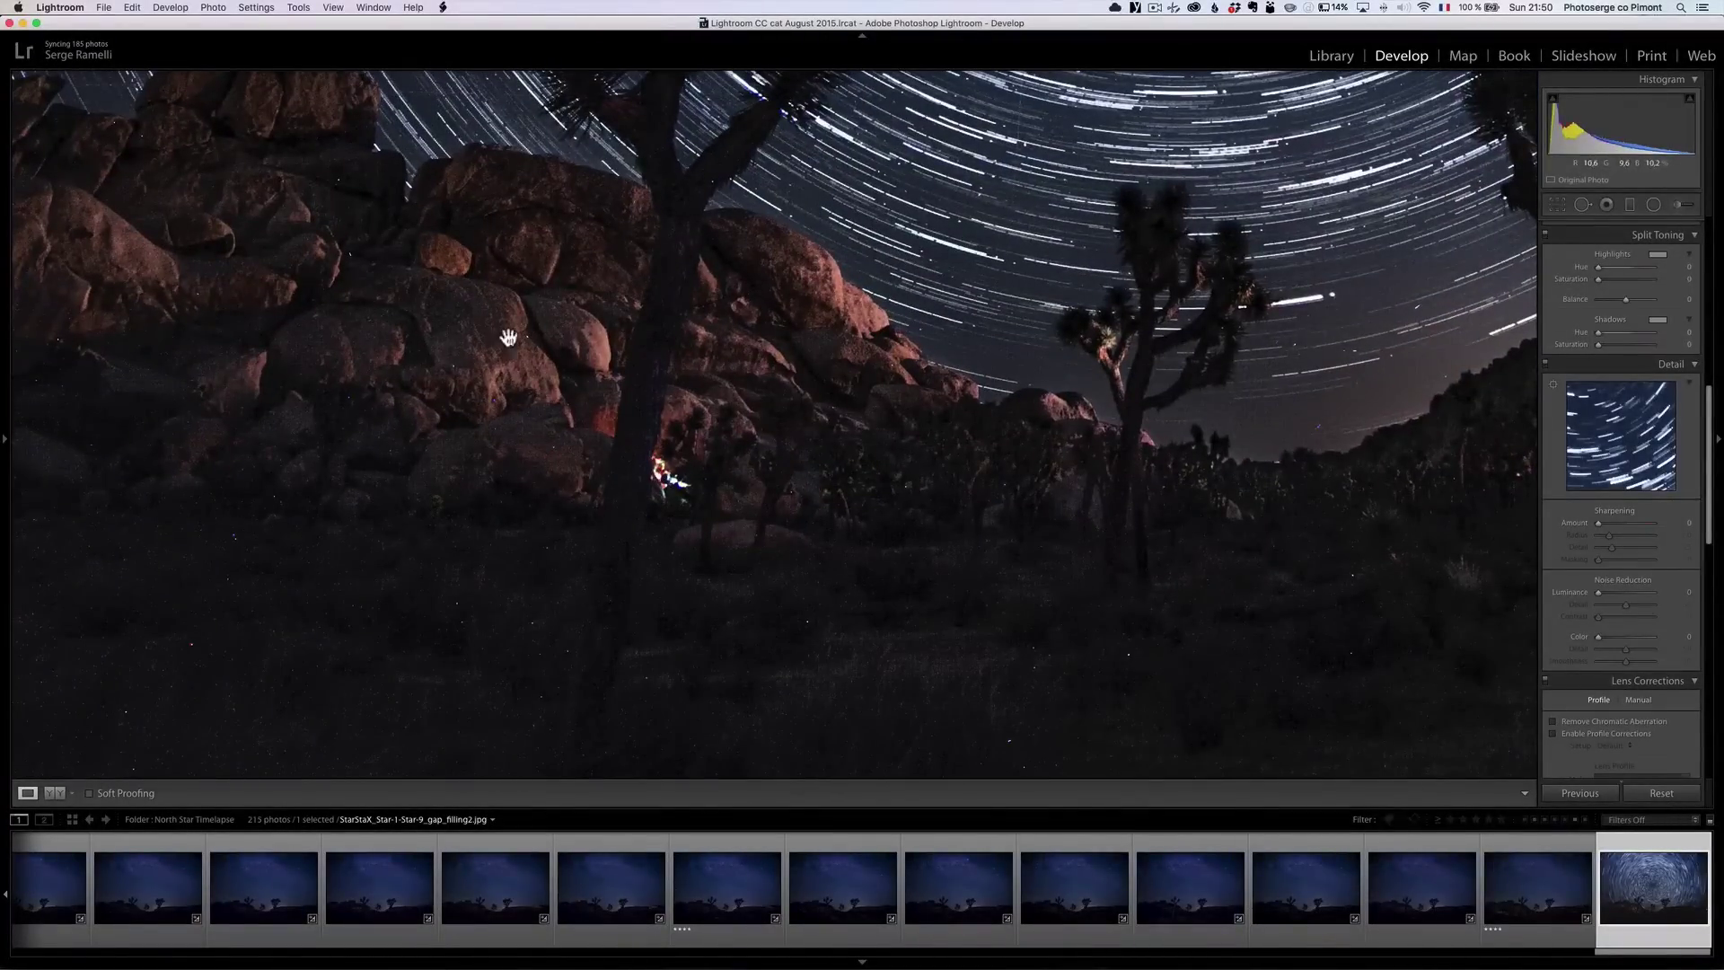
left_click(426, 395)
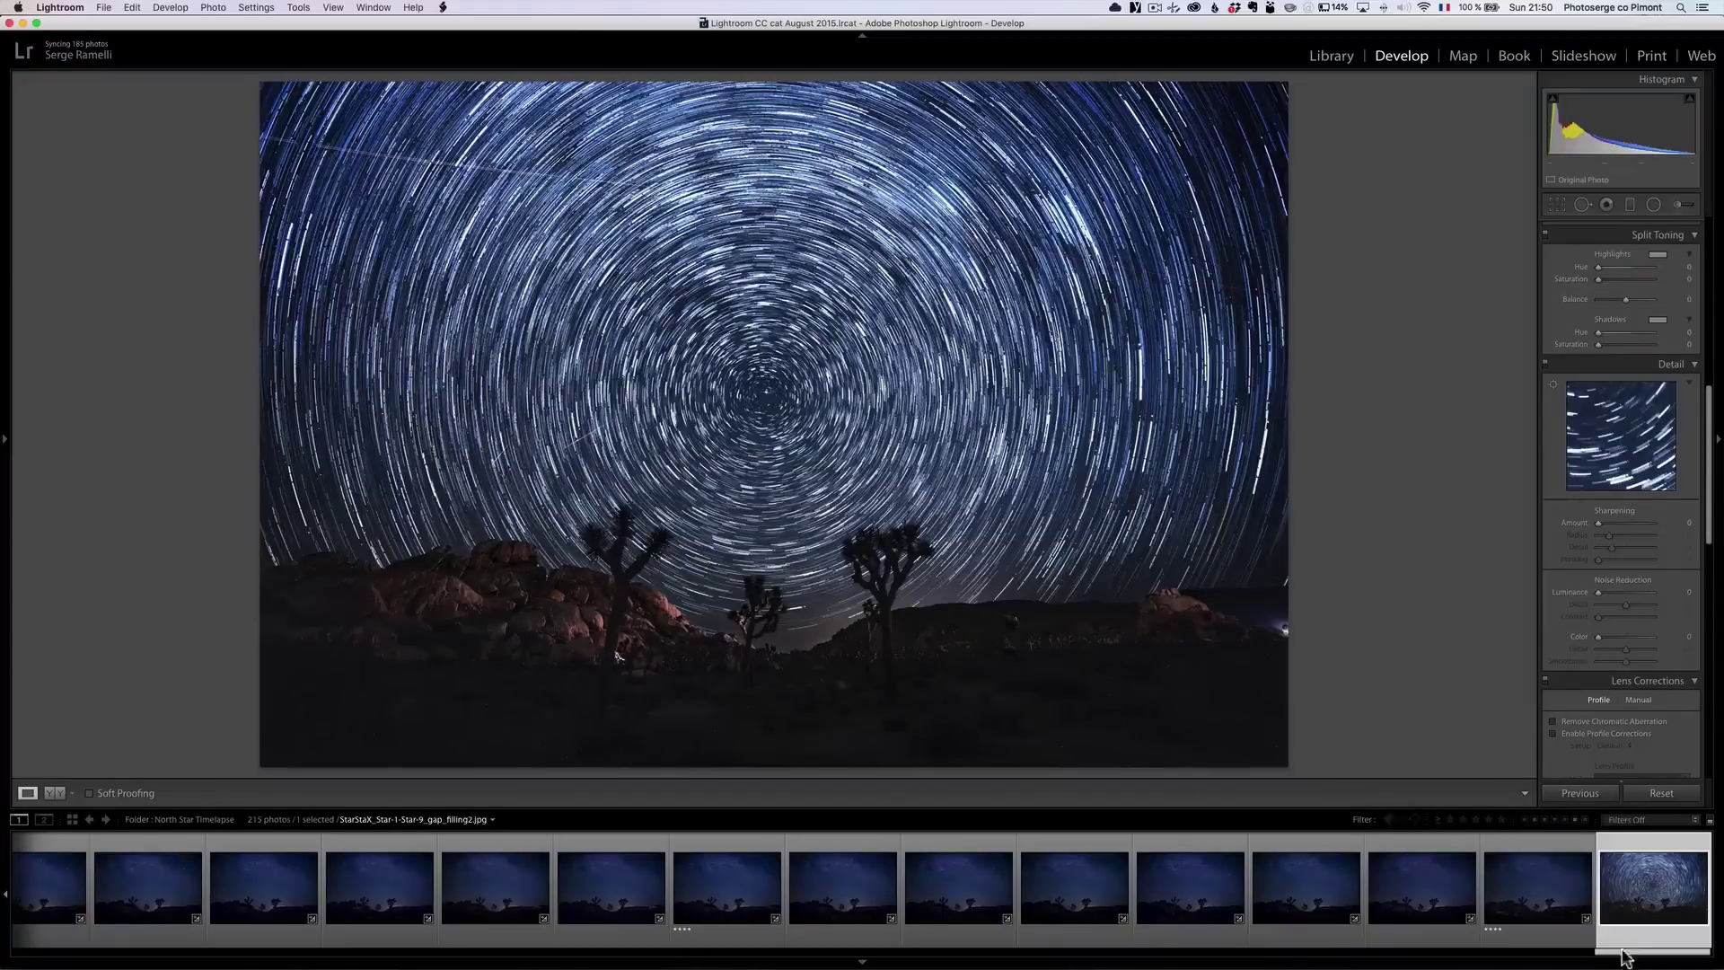
left_click(945, 891)
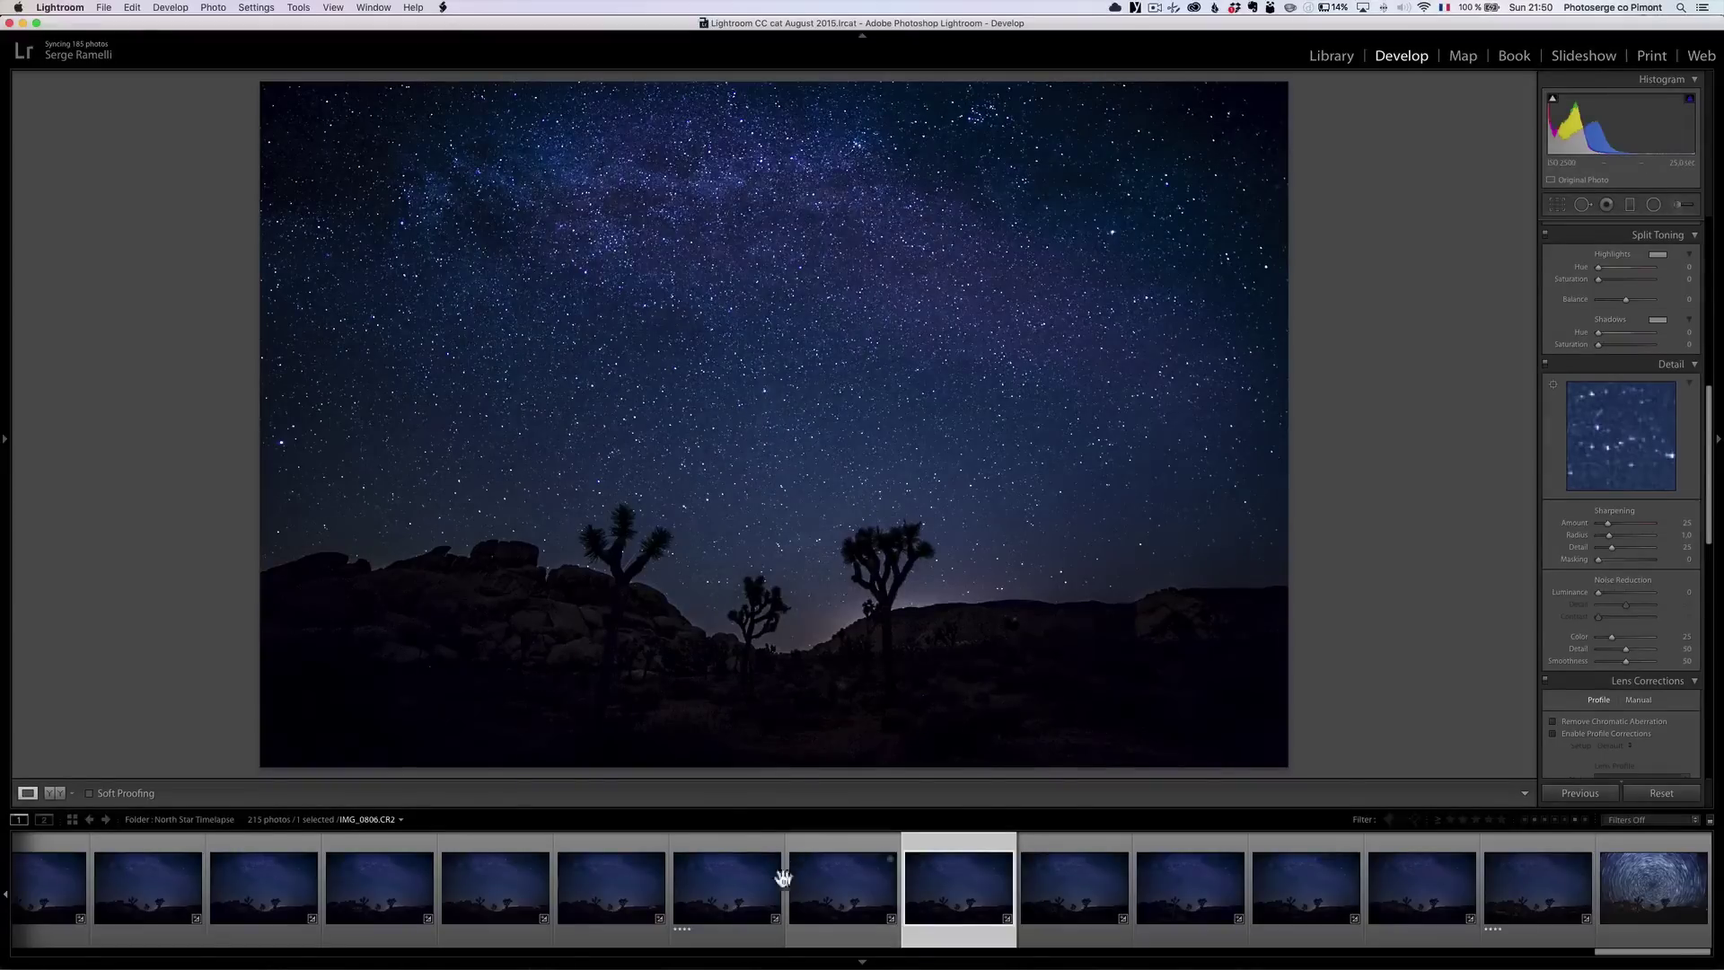
Select IMG_0807.CR2 together with the star-trail image and open both as layers in Photoshop.
left_click(735, 892)
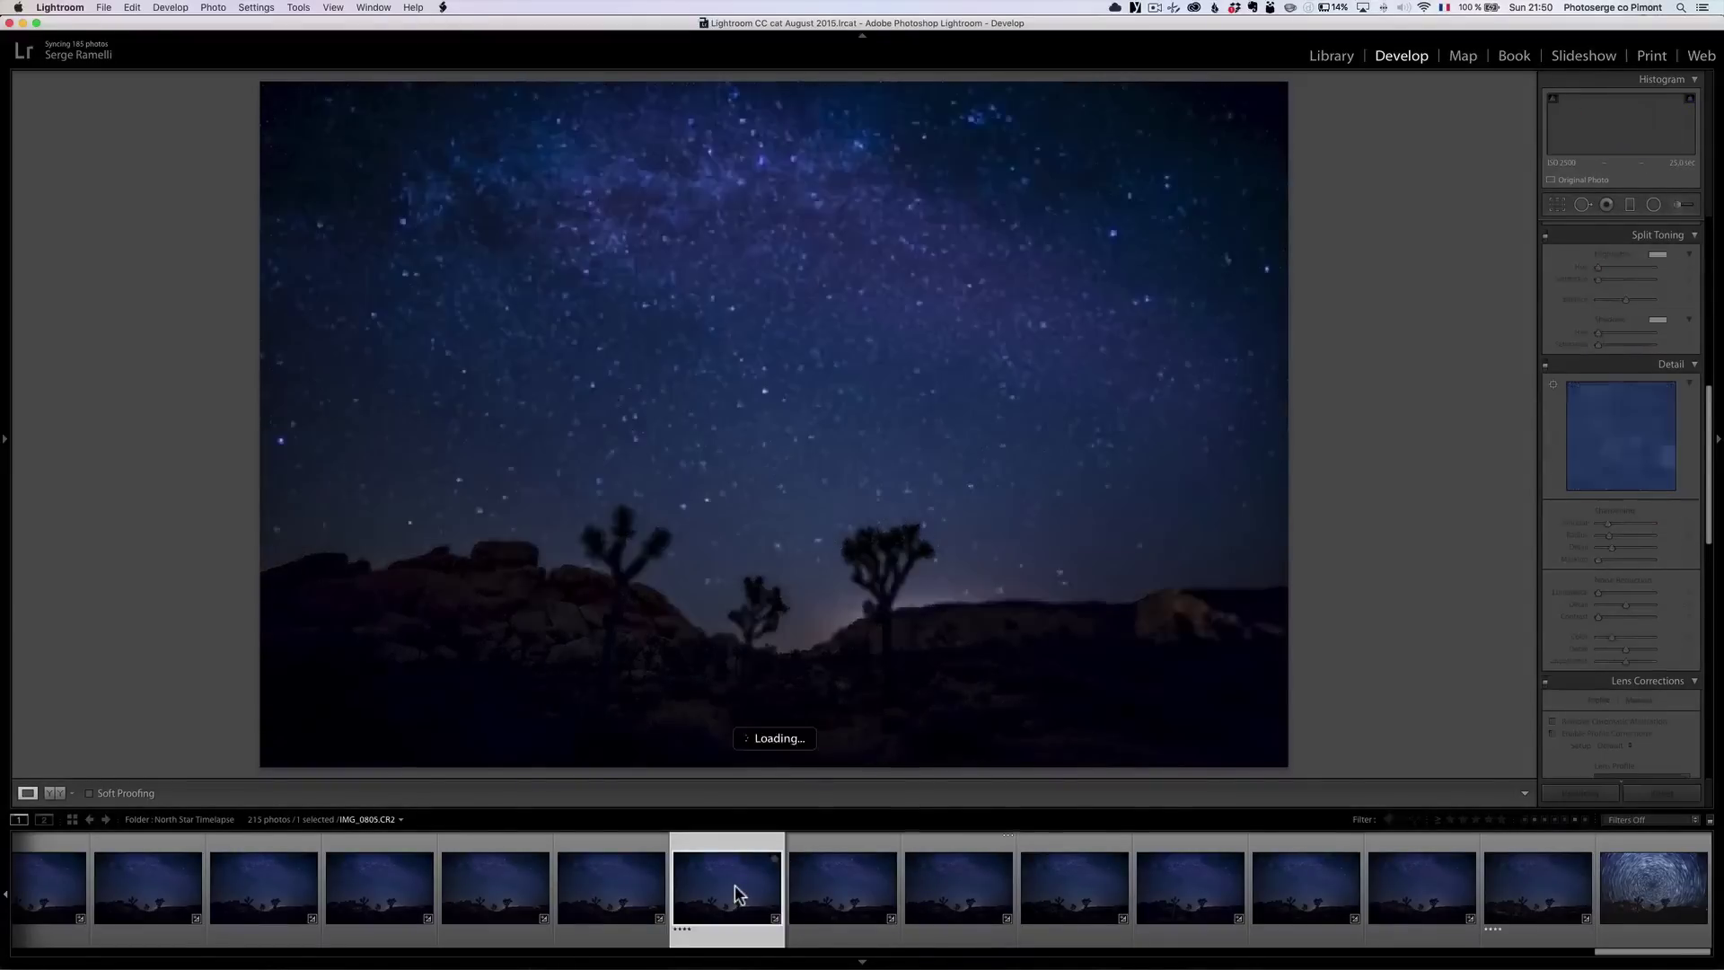
left_click(961, 887)
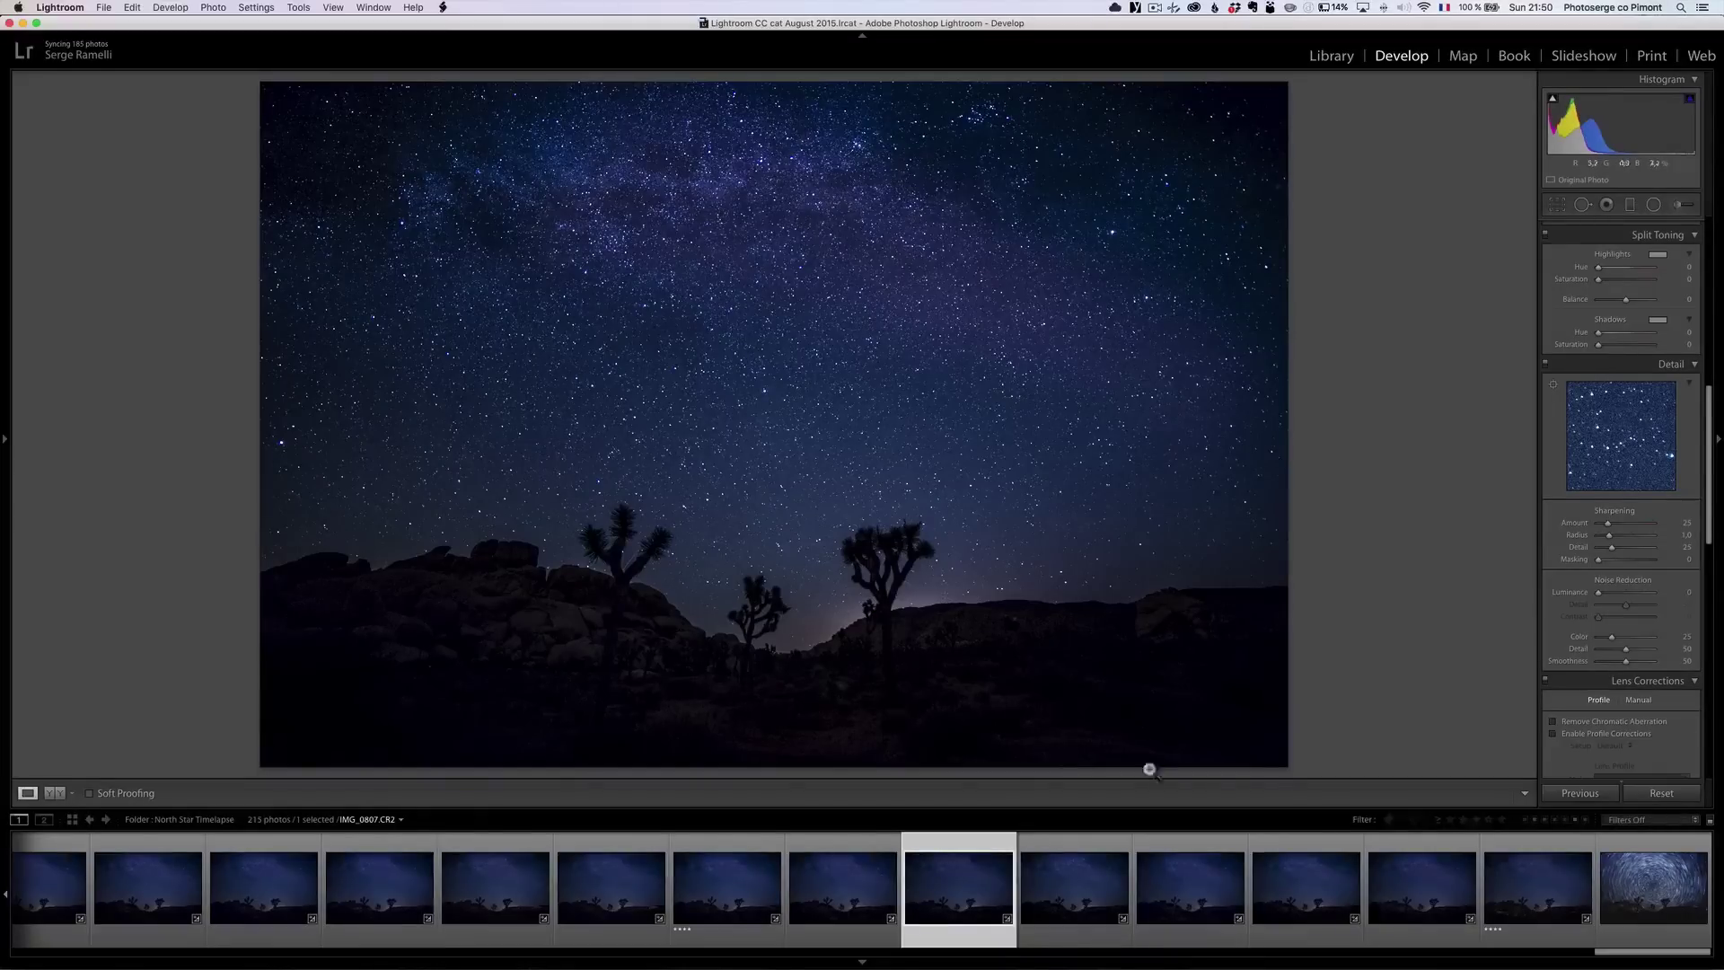
left_click(1651, 902, "super")
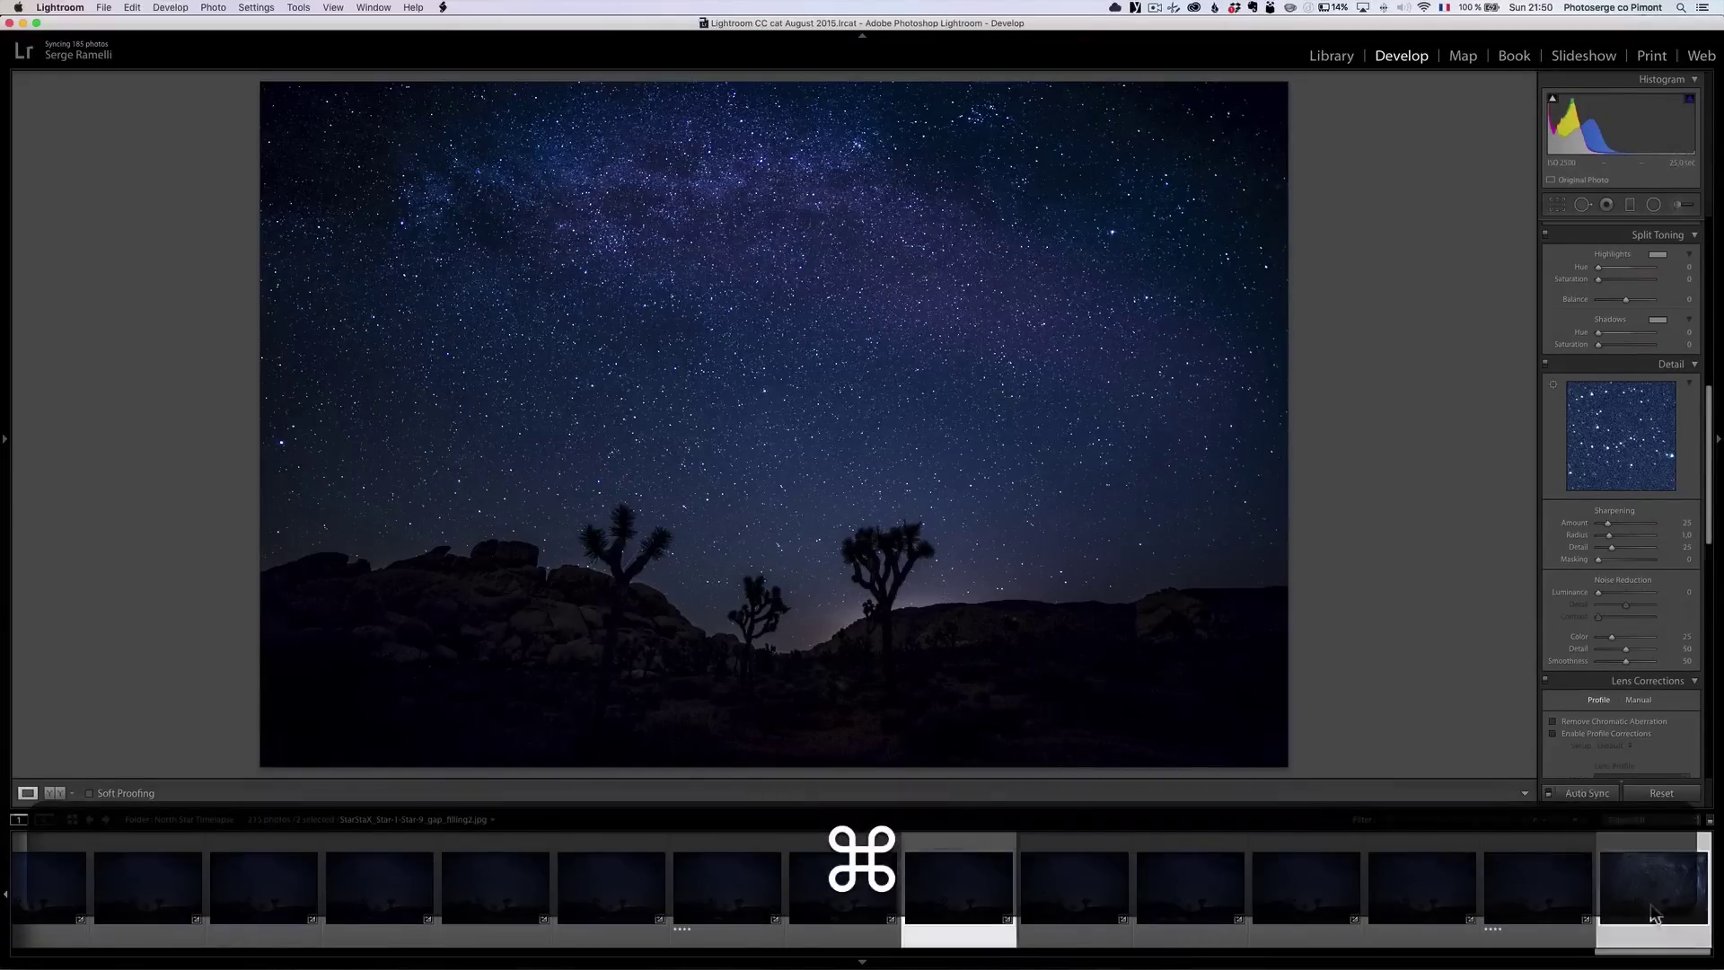
right_click(935, 880)
mouse_move(970, 679)
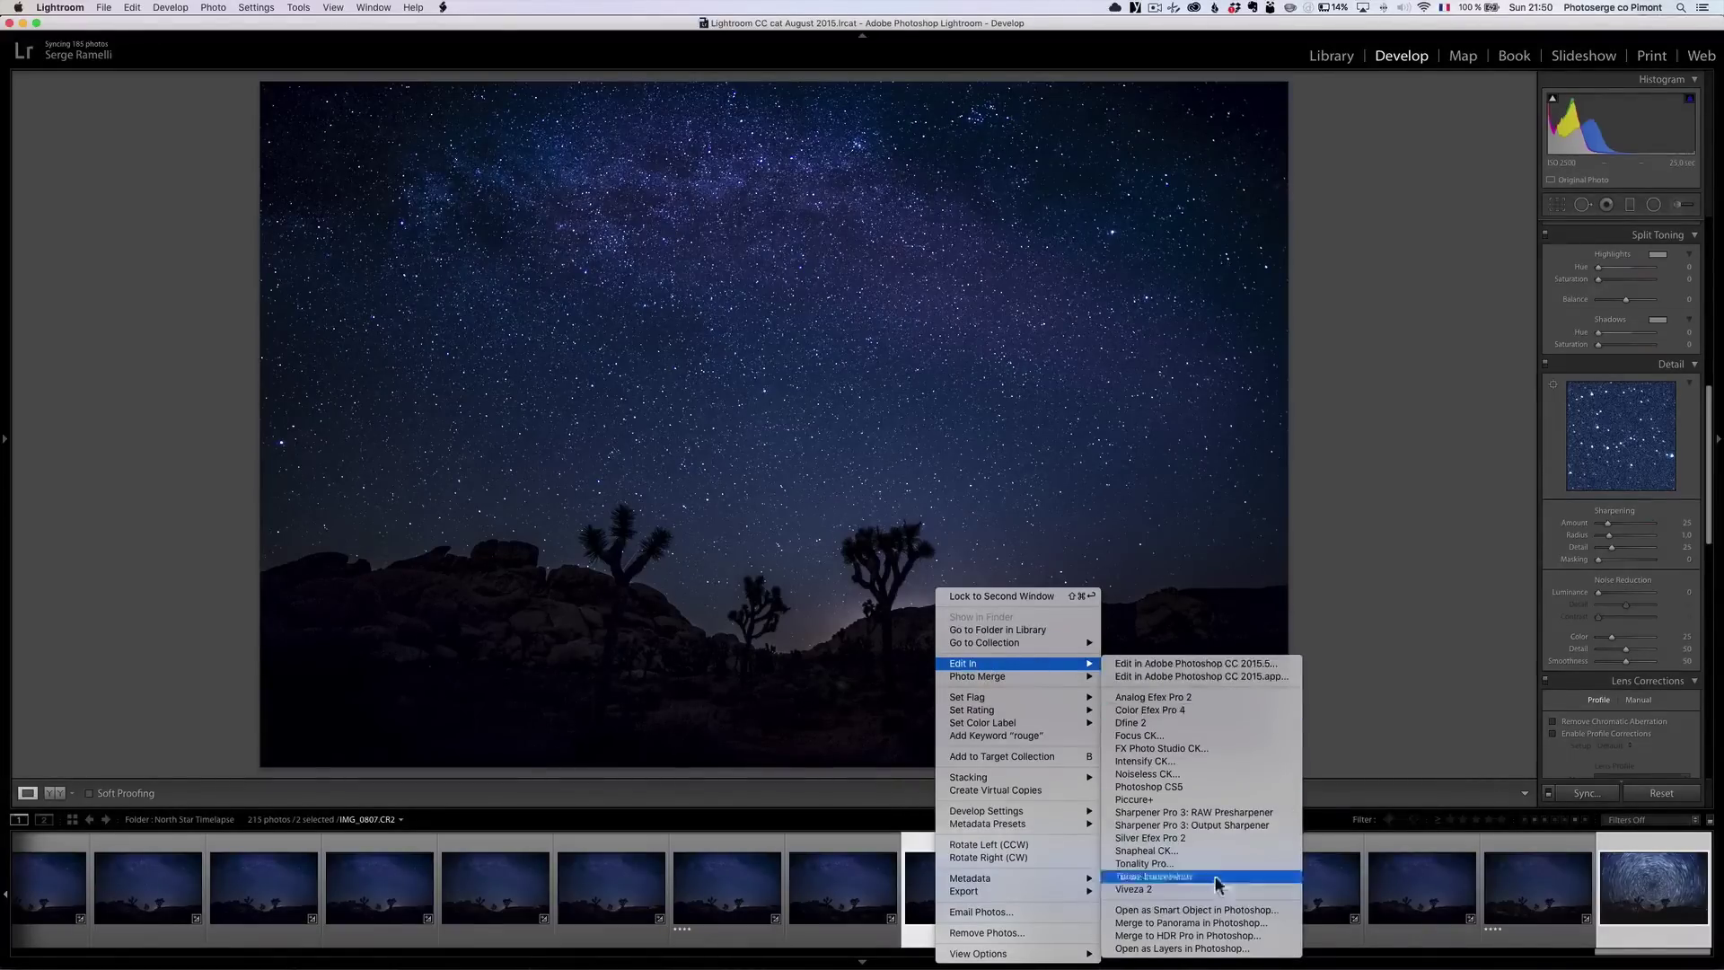
left_click(1208, 949)
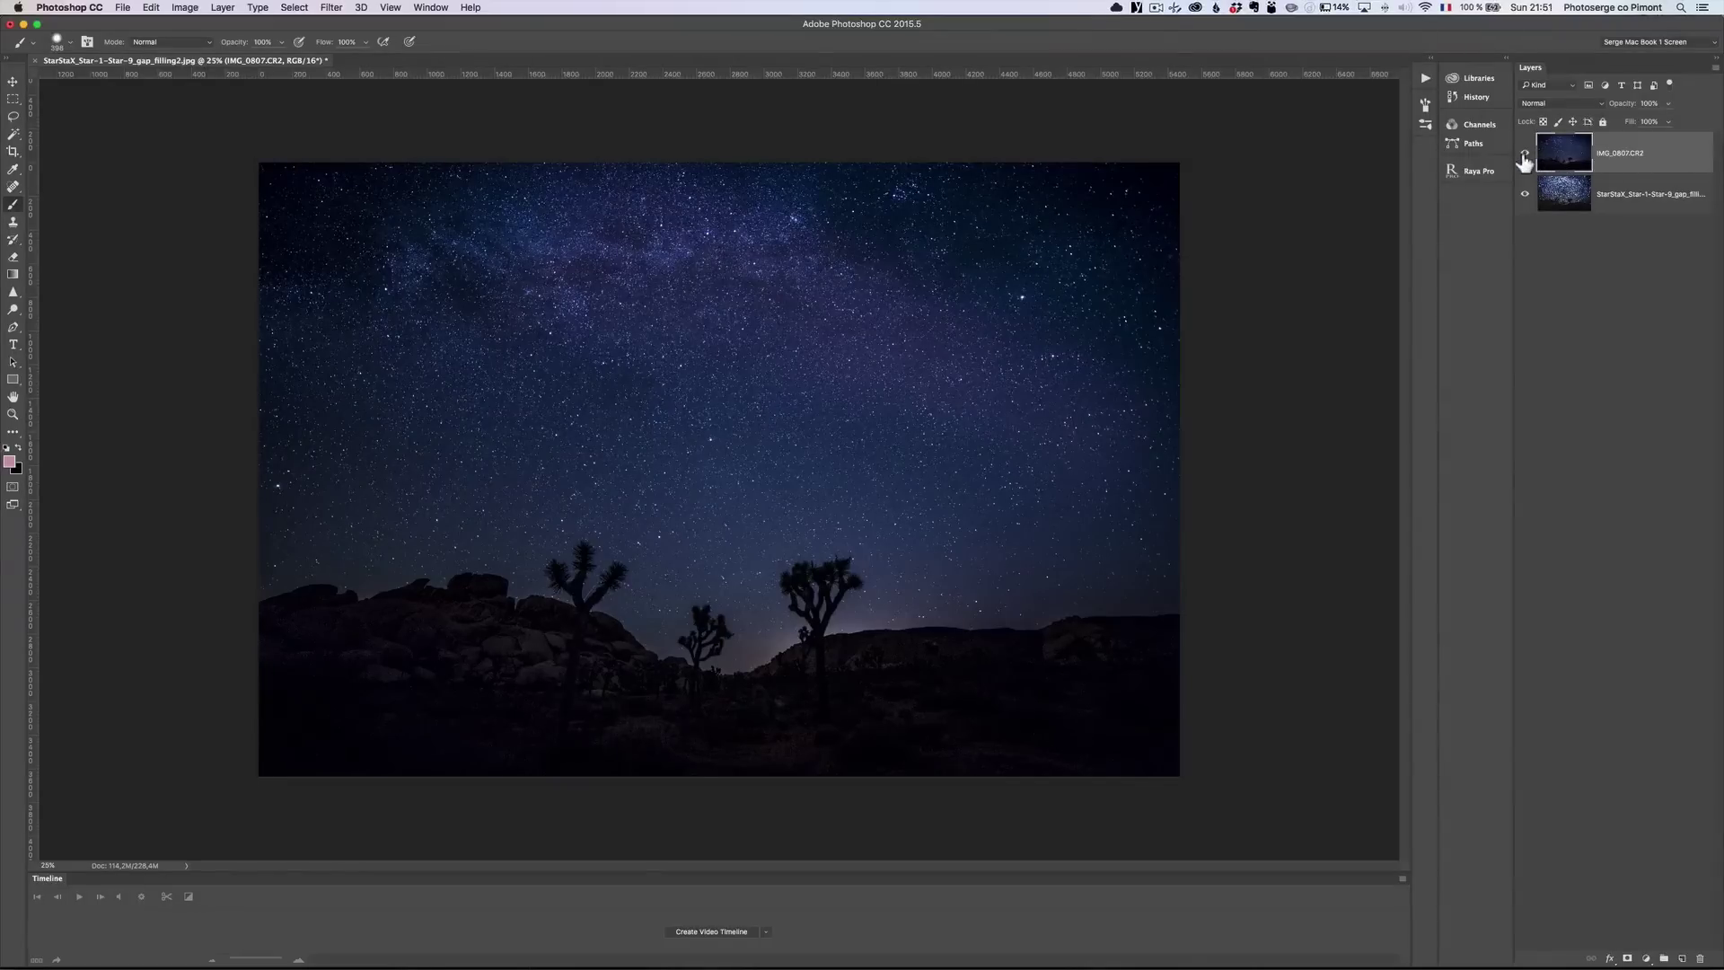
Move the star-trail layer above IMG_0807.CR2, add a white layer mask, and make black the painting colour.
left_click(1525, 154)
left_click(1525, 157)
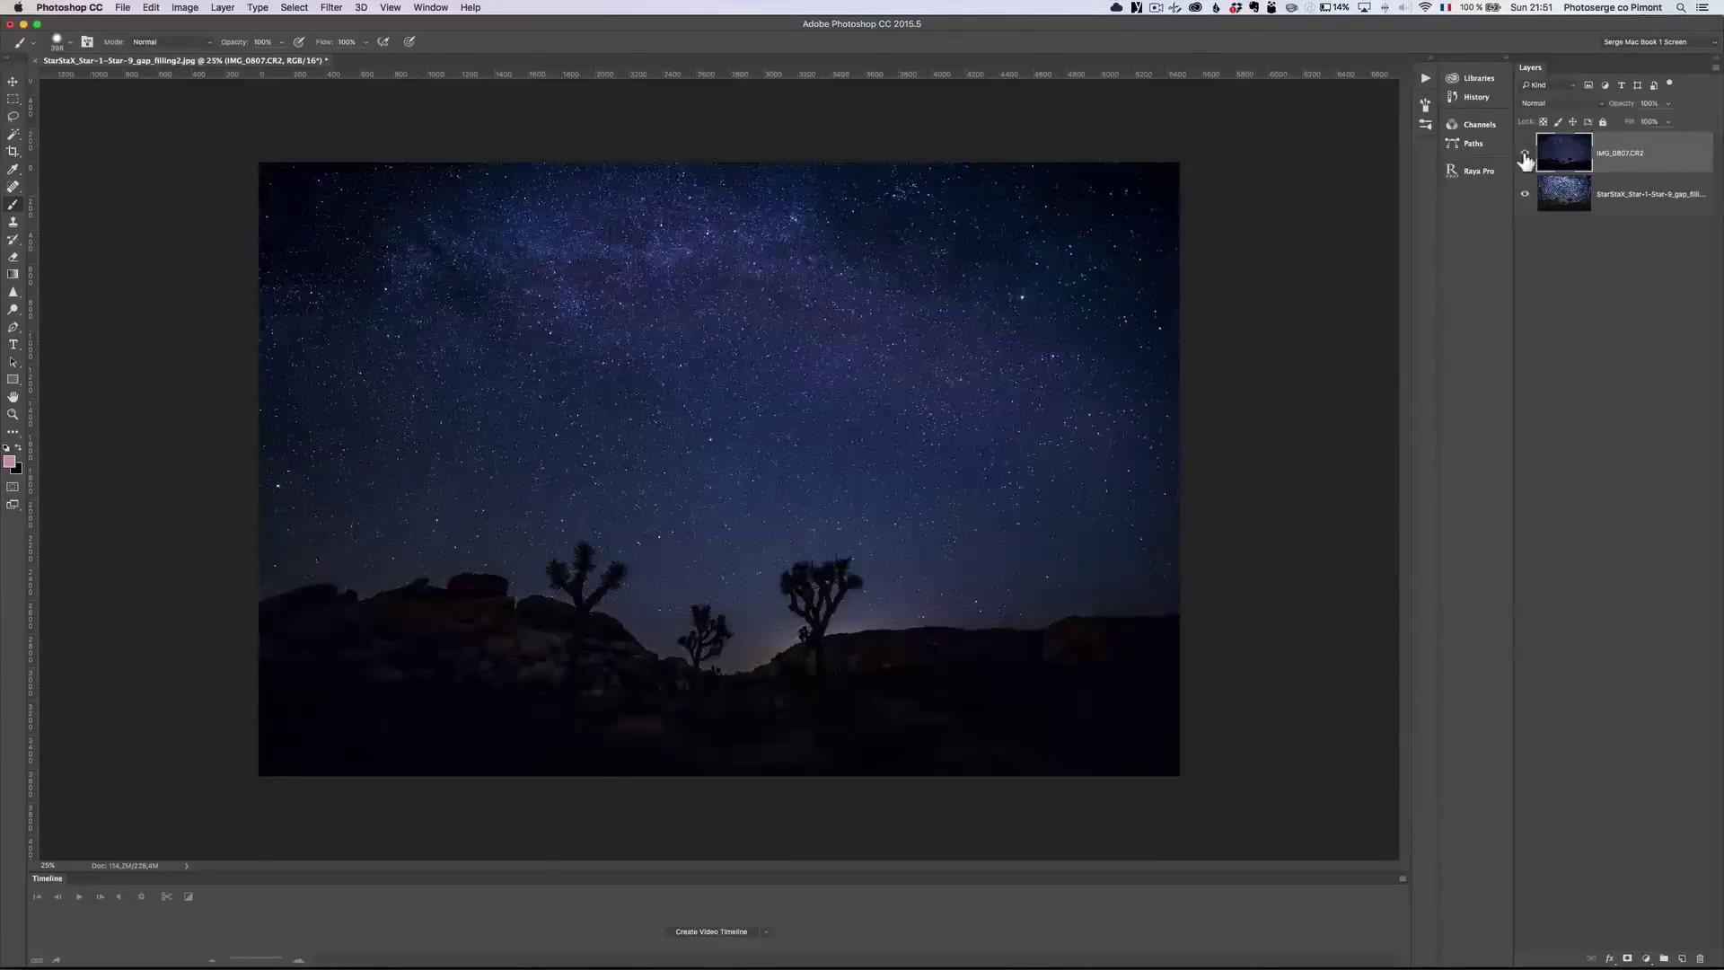
left_click(1610, 193)
left_click_drag(1610, 195, 1608, 151)
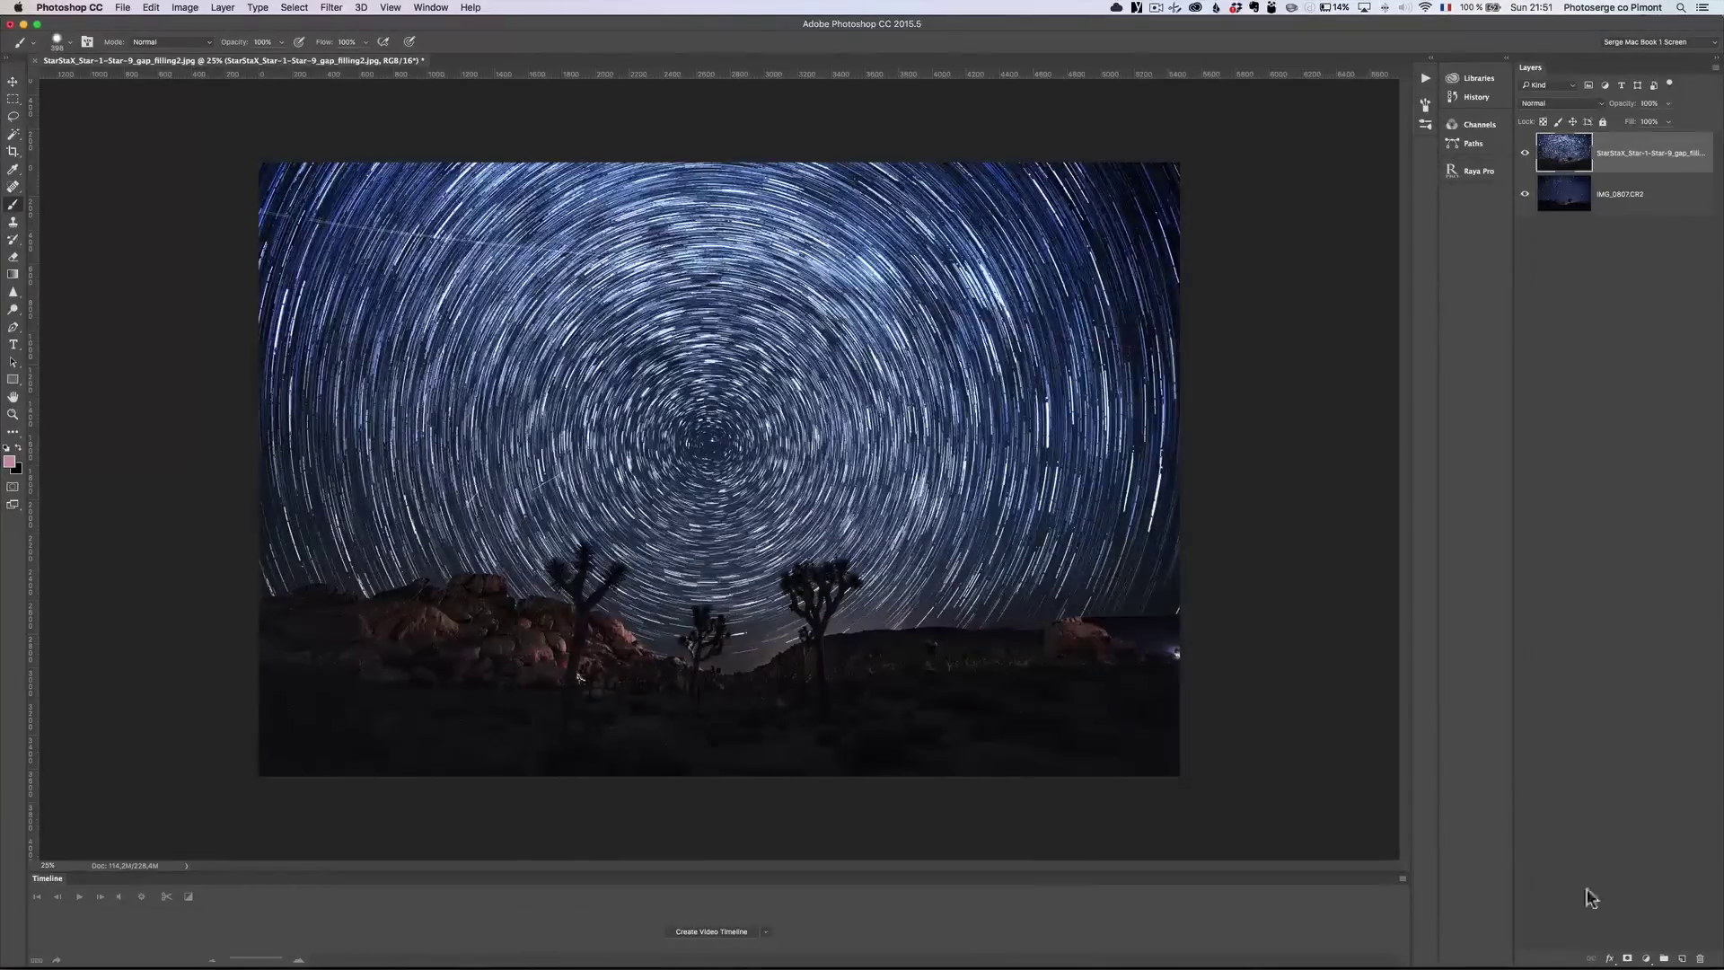
left_click(1629, 958)
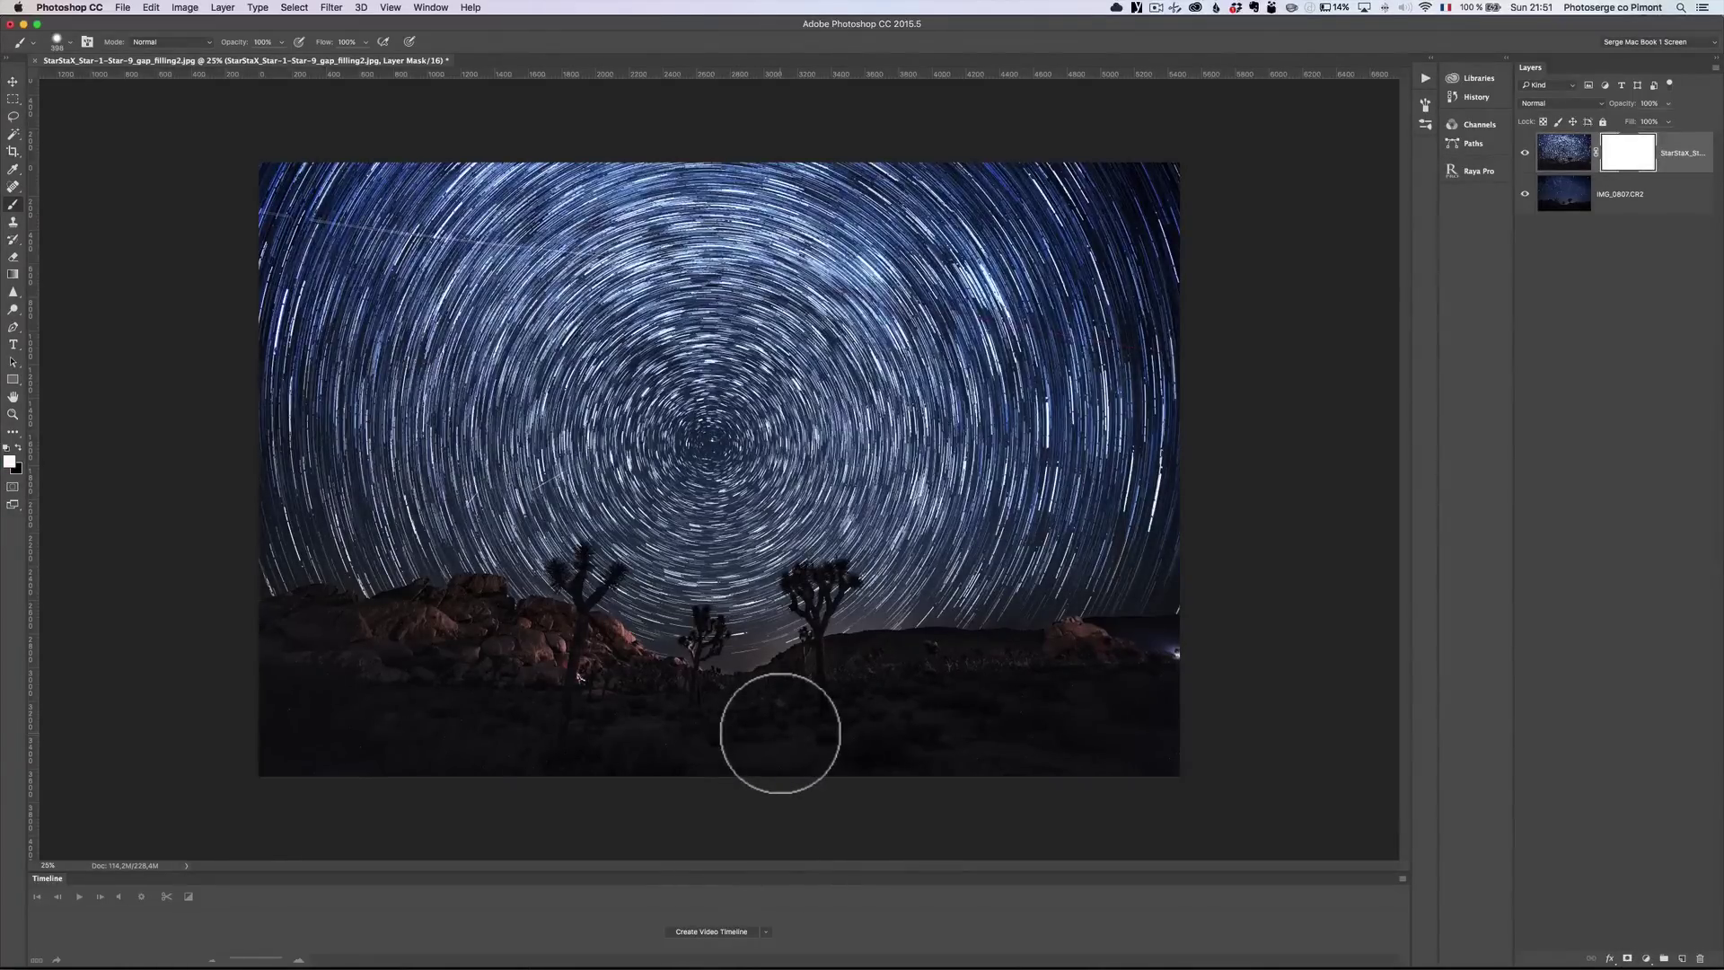
key("x")
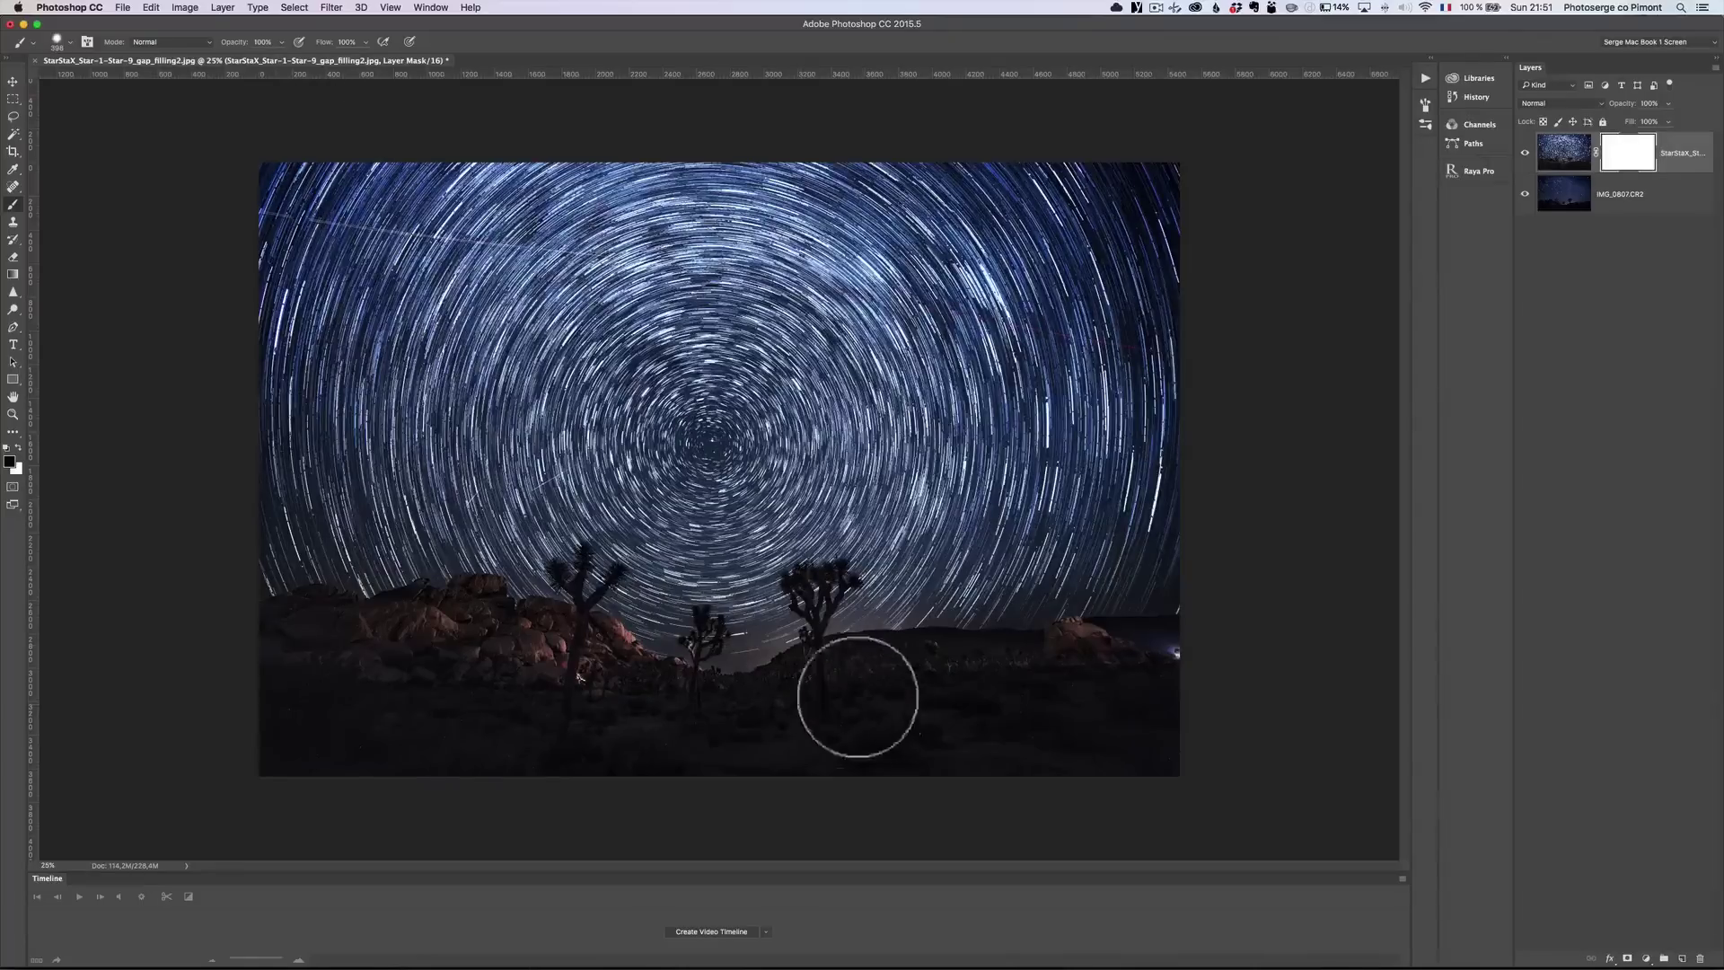
right_click(962, 692)
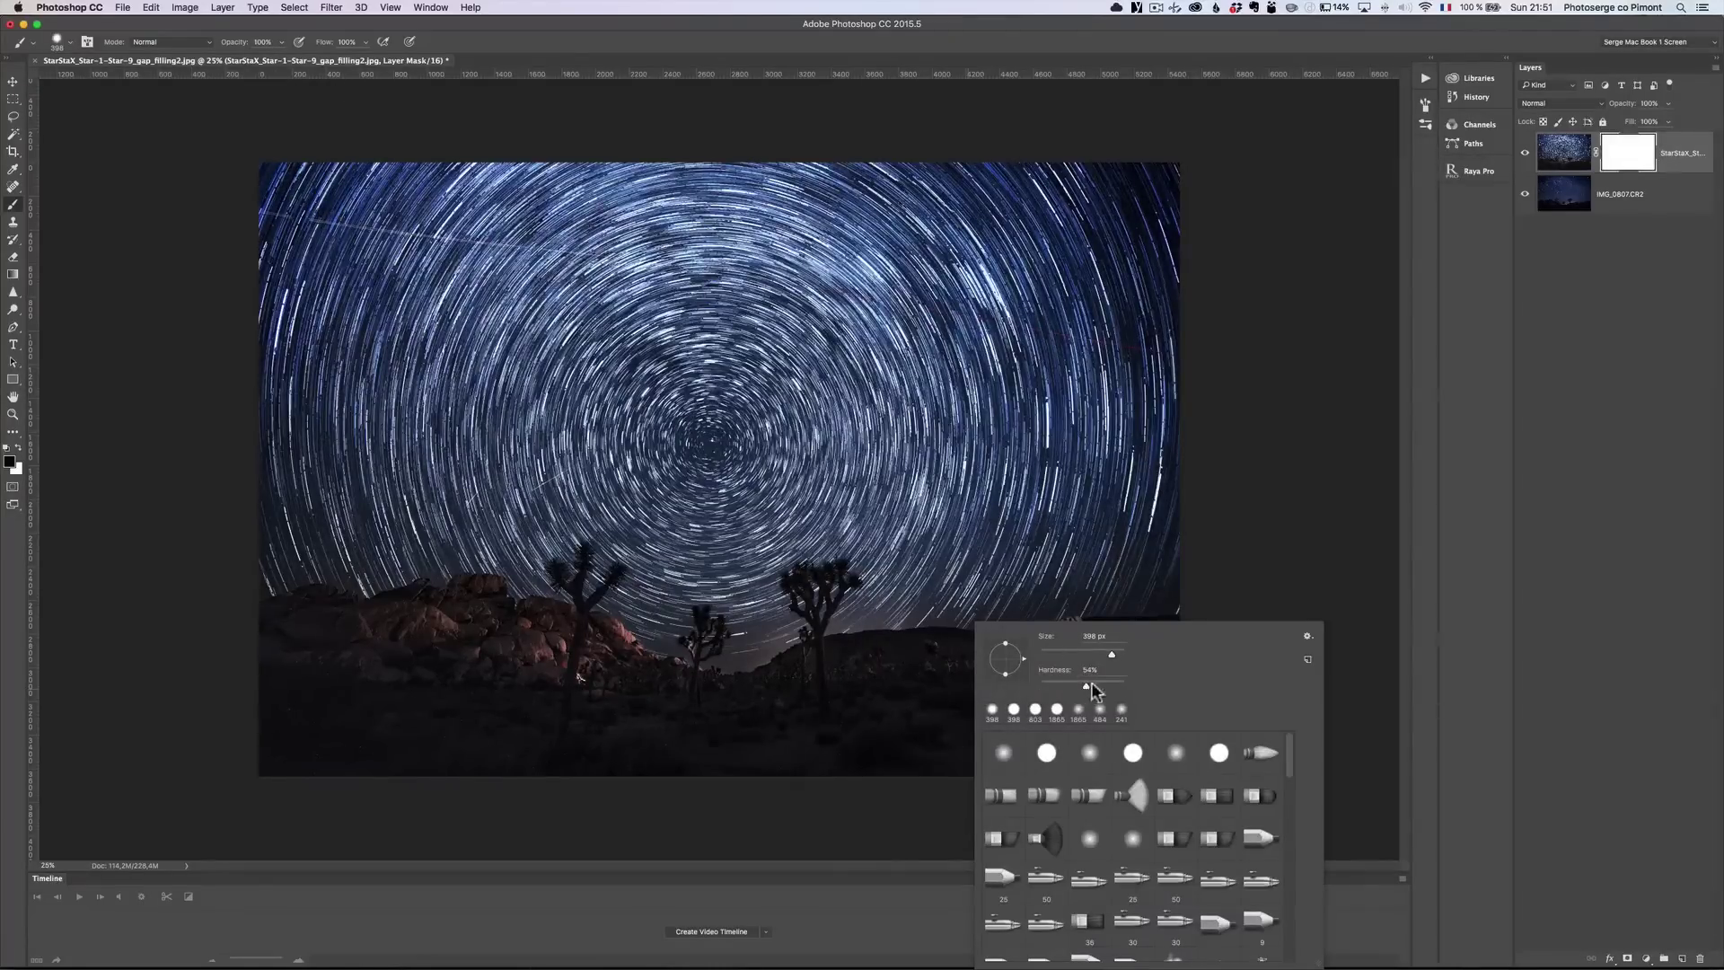
Lower brush hardness to about 33% and paint the noisy foreground black on the mask, then view full screen.
left_click_drag(1100, 683, 1065, 689)
mouse_move(874, 685)
left_mouse_down()
mouse_move(893, 704)
mouse_move(1058, 650)
mouse_move(1116, 655)
mouse_move(727, 697)
mouse_move(605, 685)
mouse_move(450, 604)
mouse_move(296, 638)
mouse_move(296, 700)
mouse_move(831, 758)
mouse_move(955, 719)
mouse_move(912, 682)
mouse_move(1117, 715)
mouse_move(982, 743)
mouse_move(566, 697)
mouse_move(321, 748)
mouse_move(1231, 758)
mouse_move(850, 715)
mouse_move(912, 679)
mouse_move(1032, 677)
mouse_move(1139, 739)
mouse_move(662, 705)
mouse_move(396, 709)
mouse_move(324, 647)
mouse_move(353, 671)
mouse_move(551, 681)
mouse_move(570, 655)
mouse_move(400, 638)
mouse_move(466, 760)
mouse_move(503, 765)
left_mouse_up()
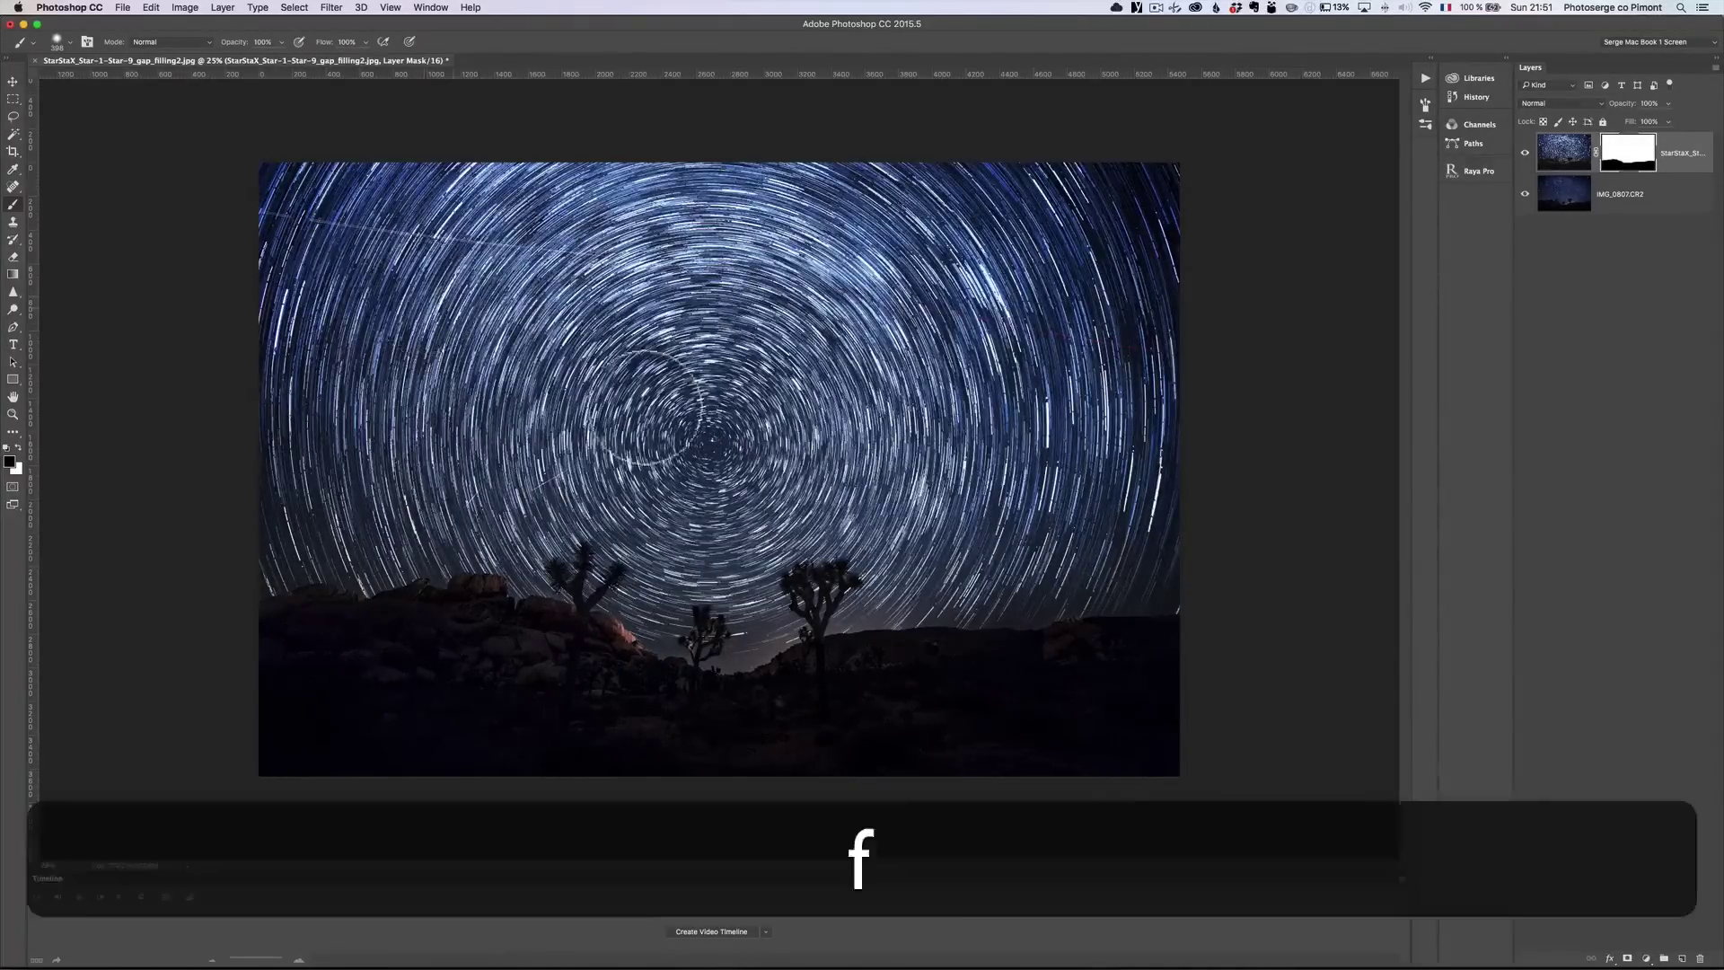
key("f")
key("f")
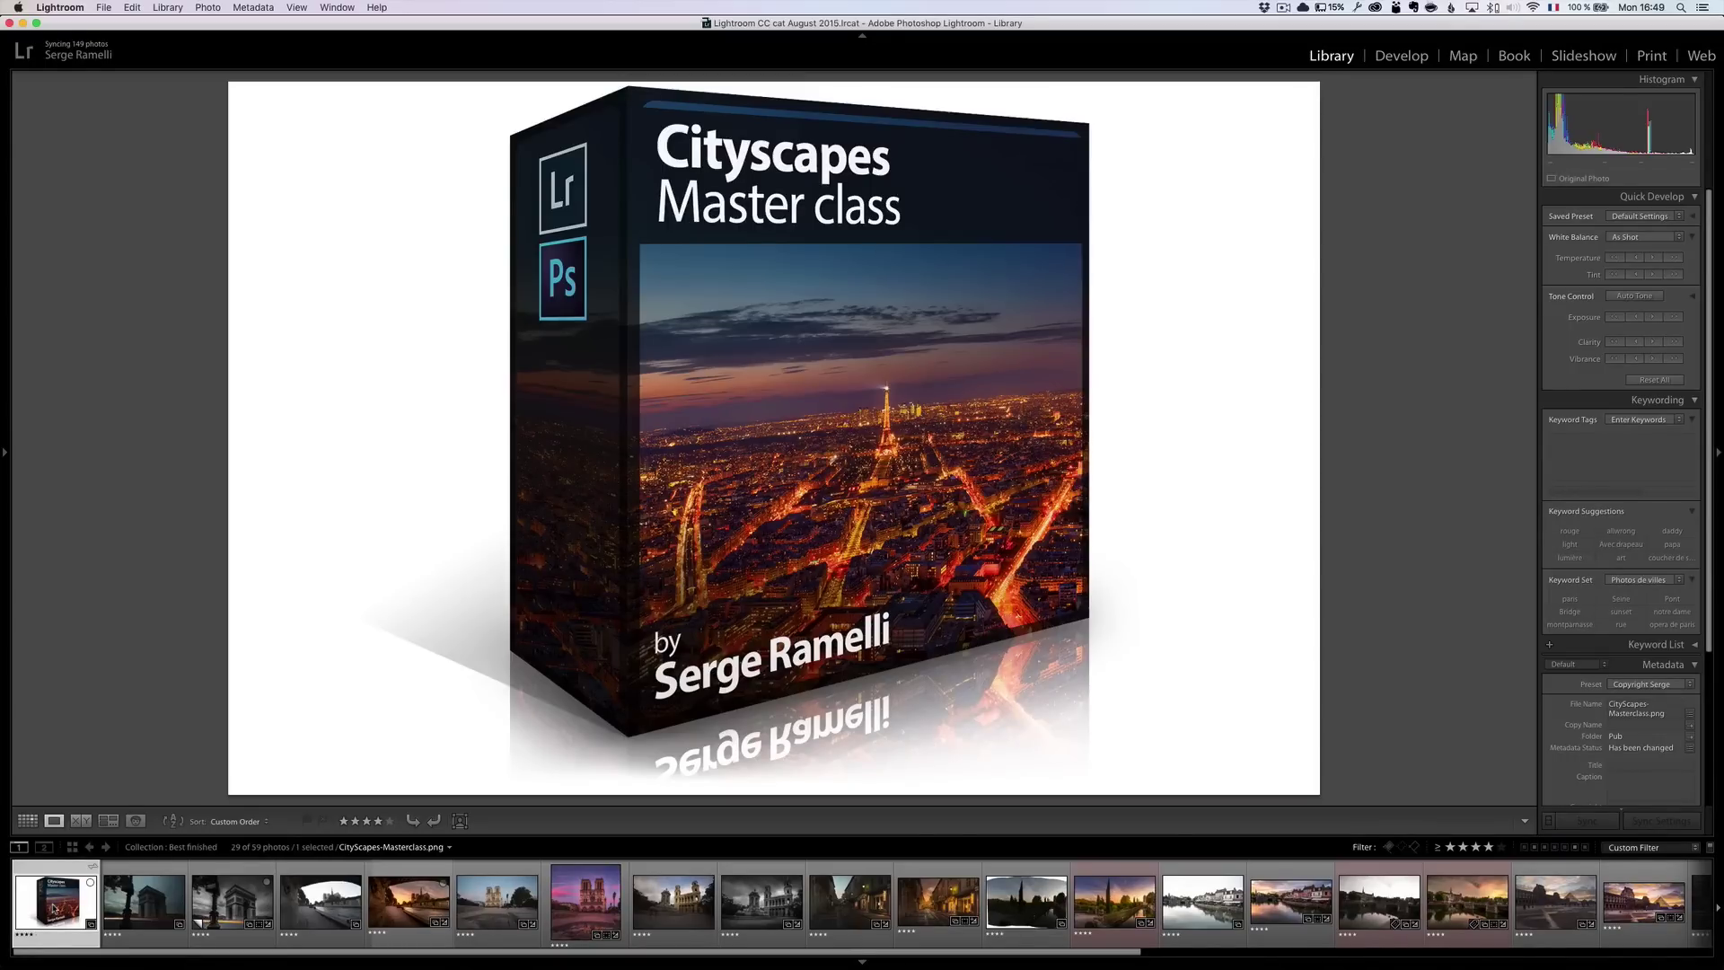
Show the original Arc de Triomphe photo, then its black-and-white copy sans titre-18.dng.
left_click(150, 891)
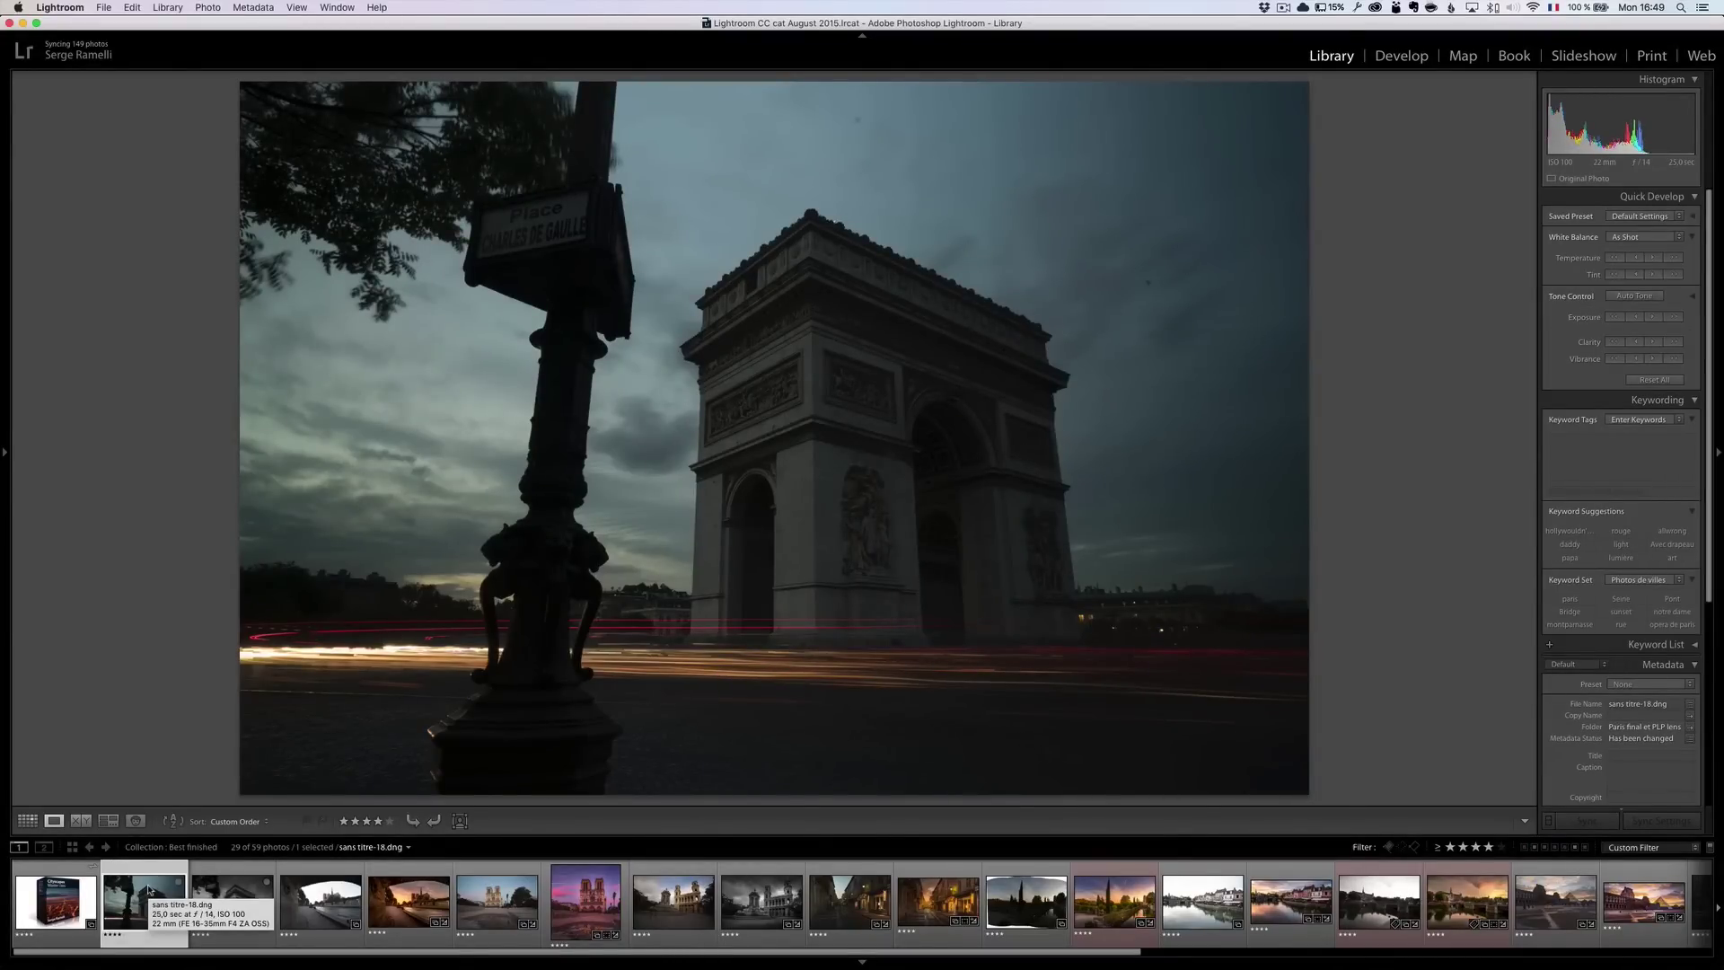
key("Right")
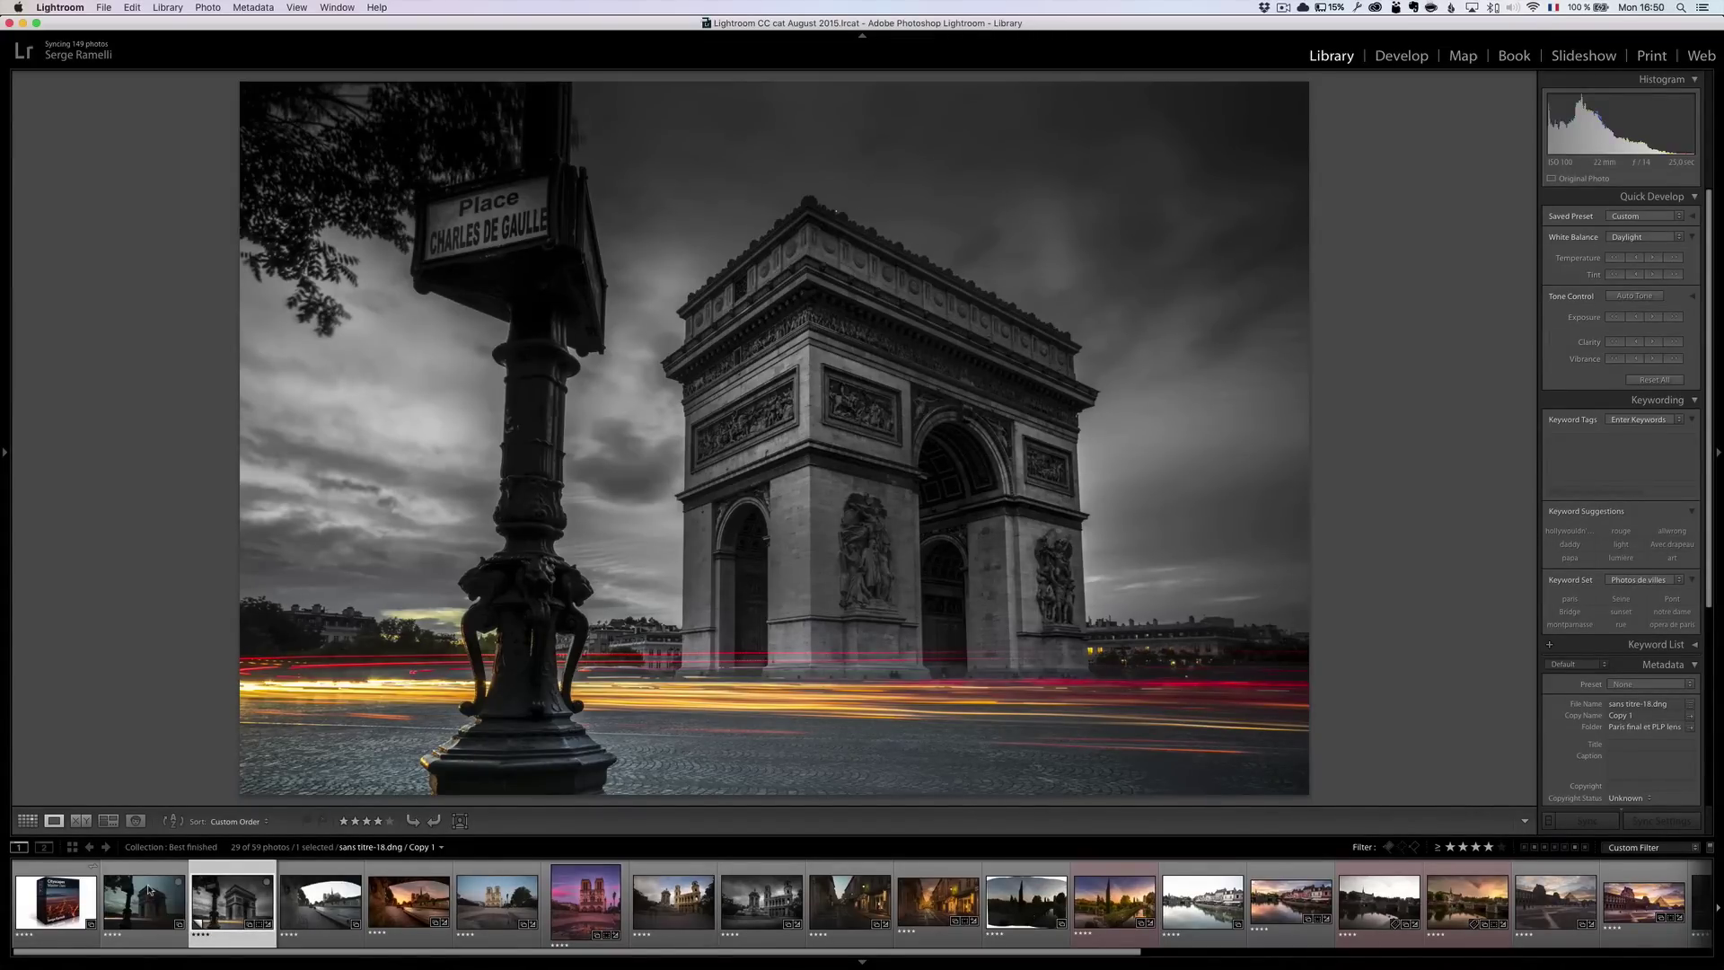
Step through the Notre-Dame riverside and front photos and their edits, stopping on sans titre-246.dng.
key("Right")
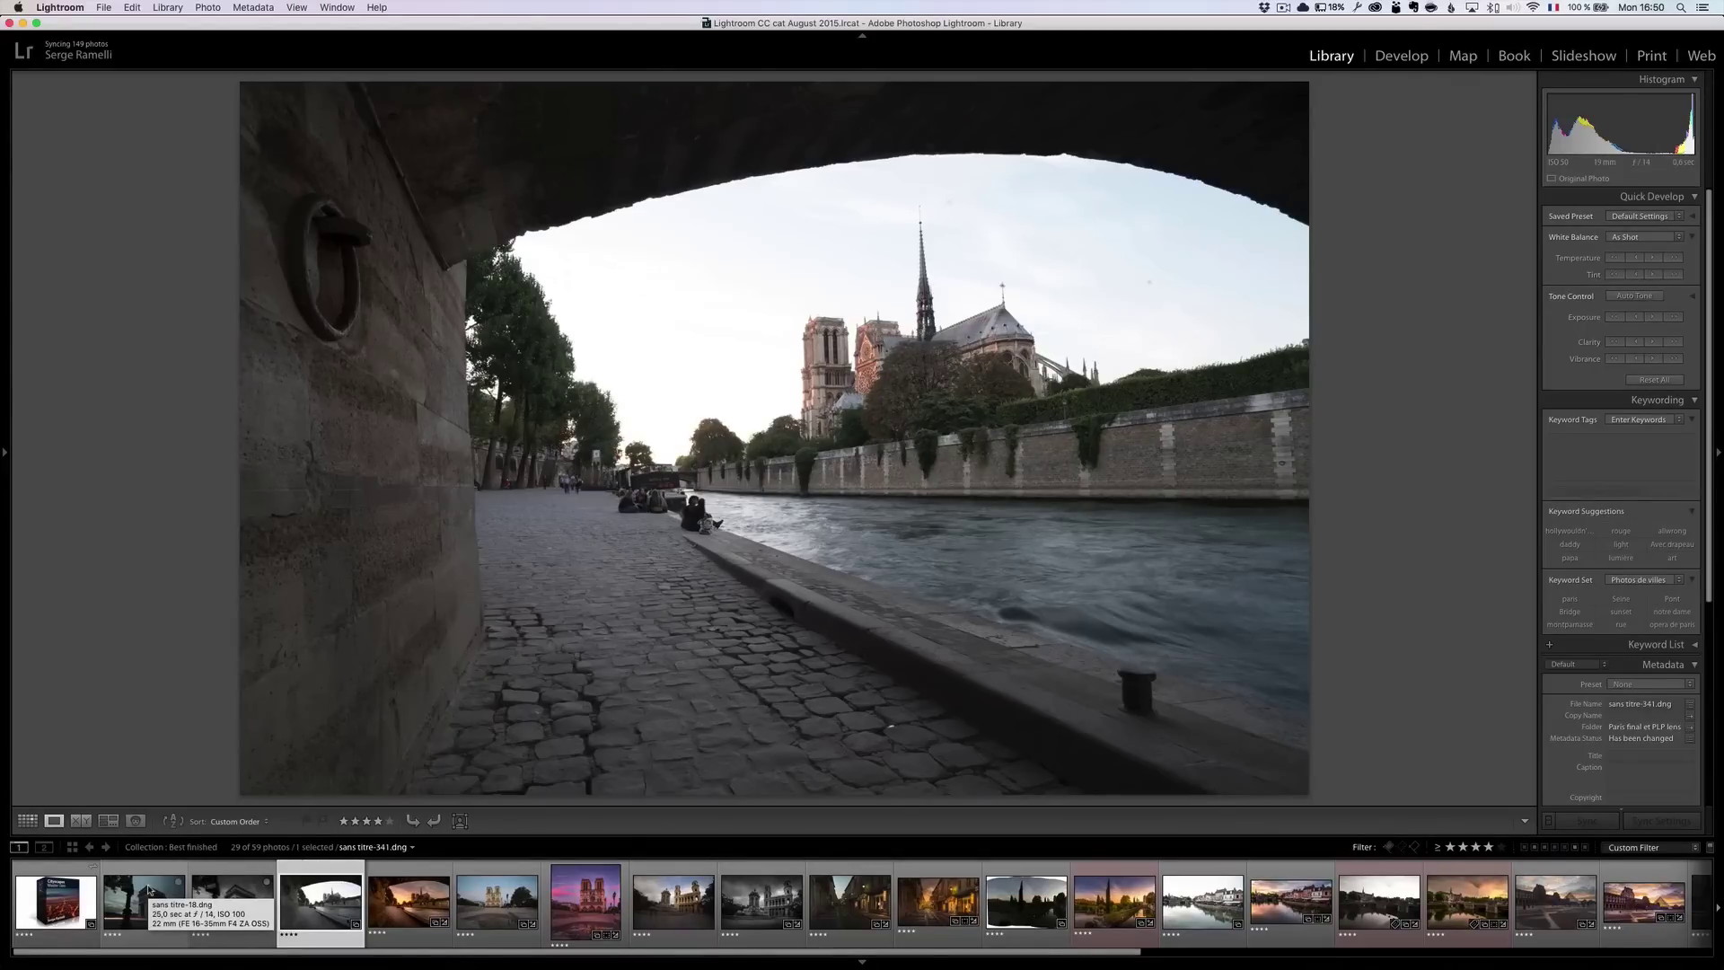
key("Right")
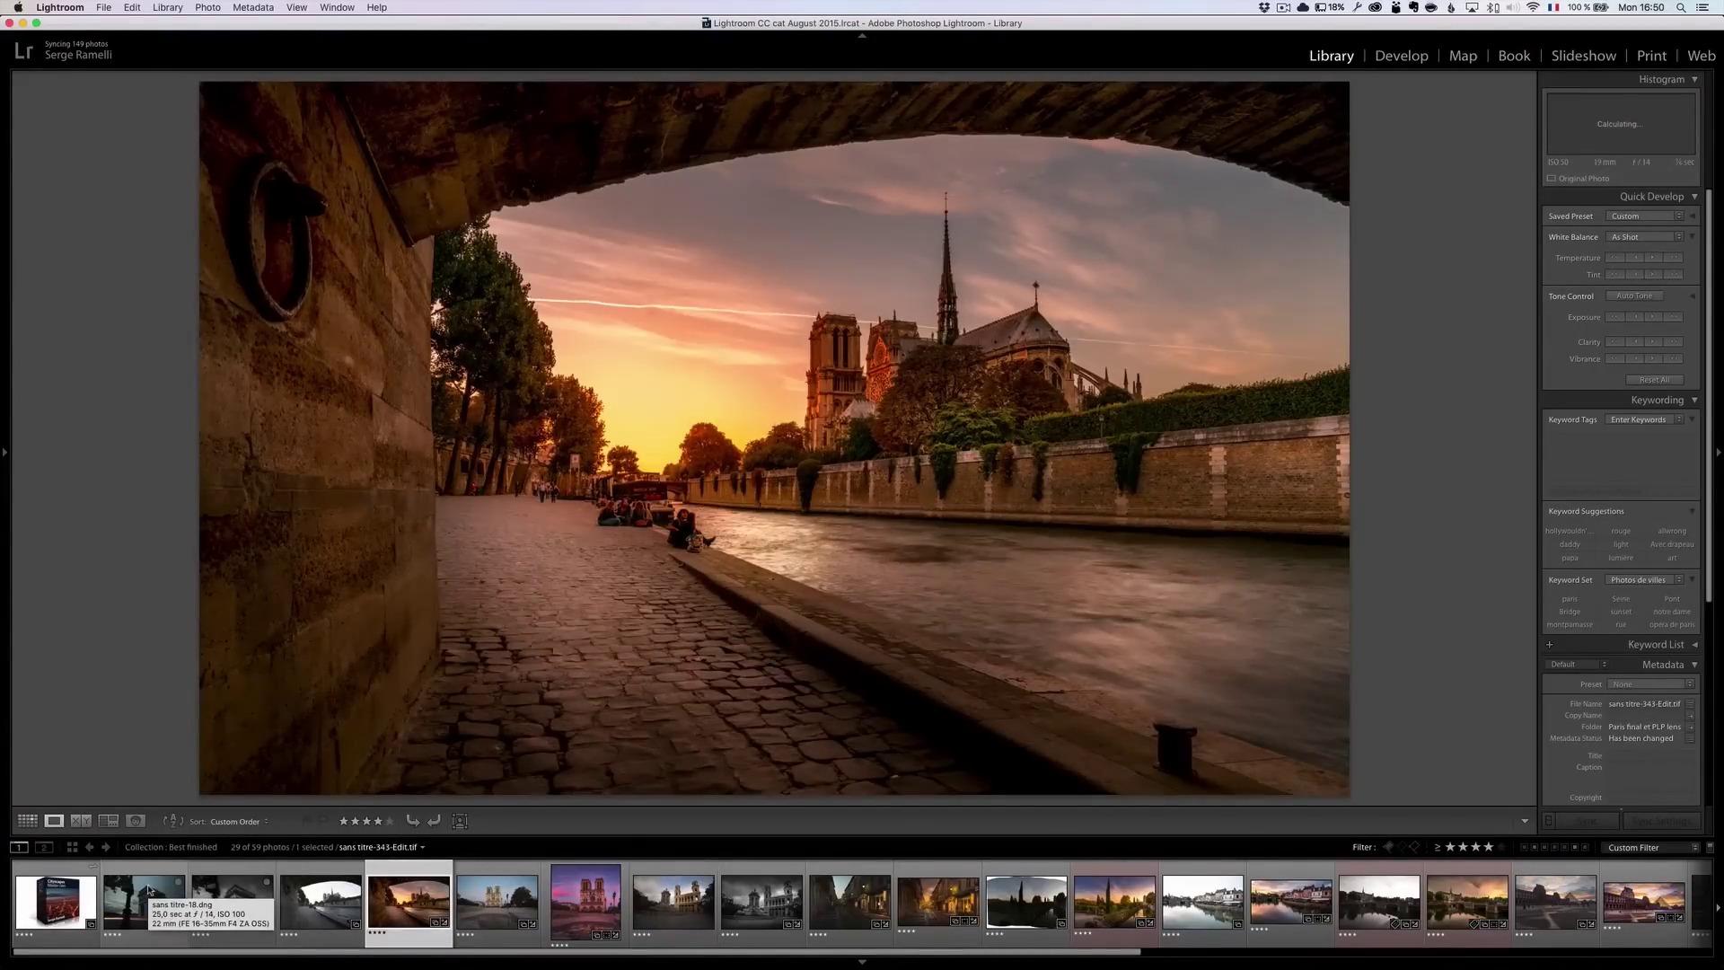
key("Right")
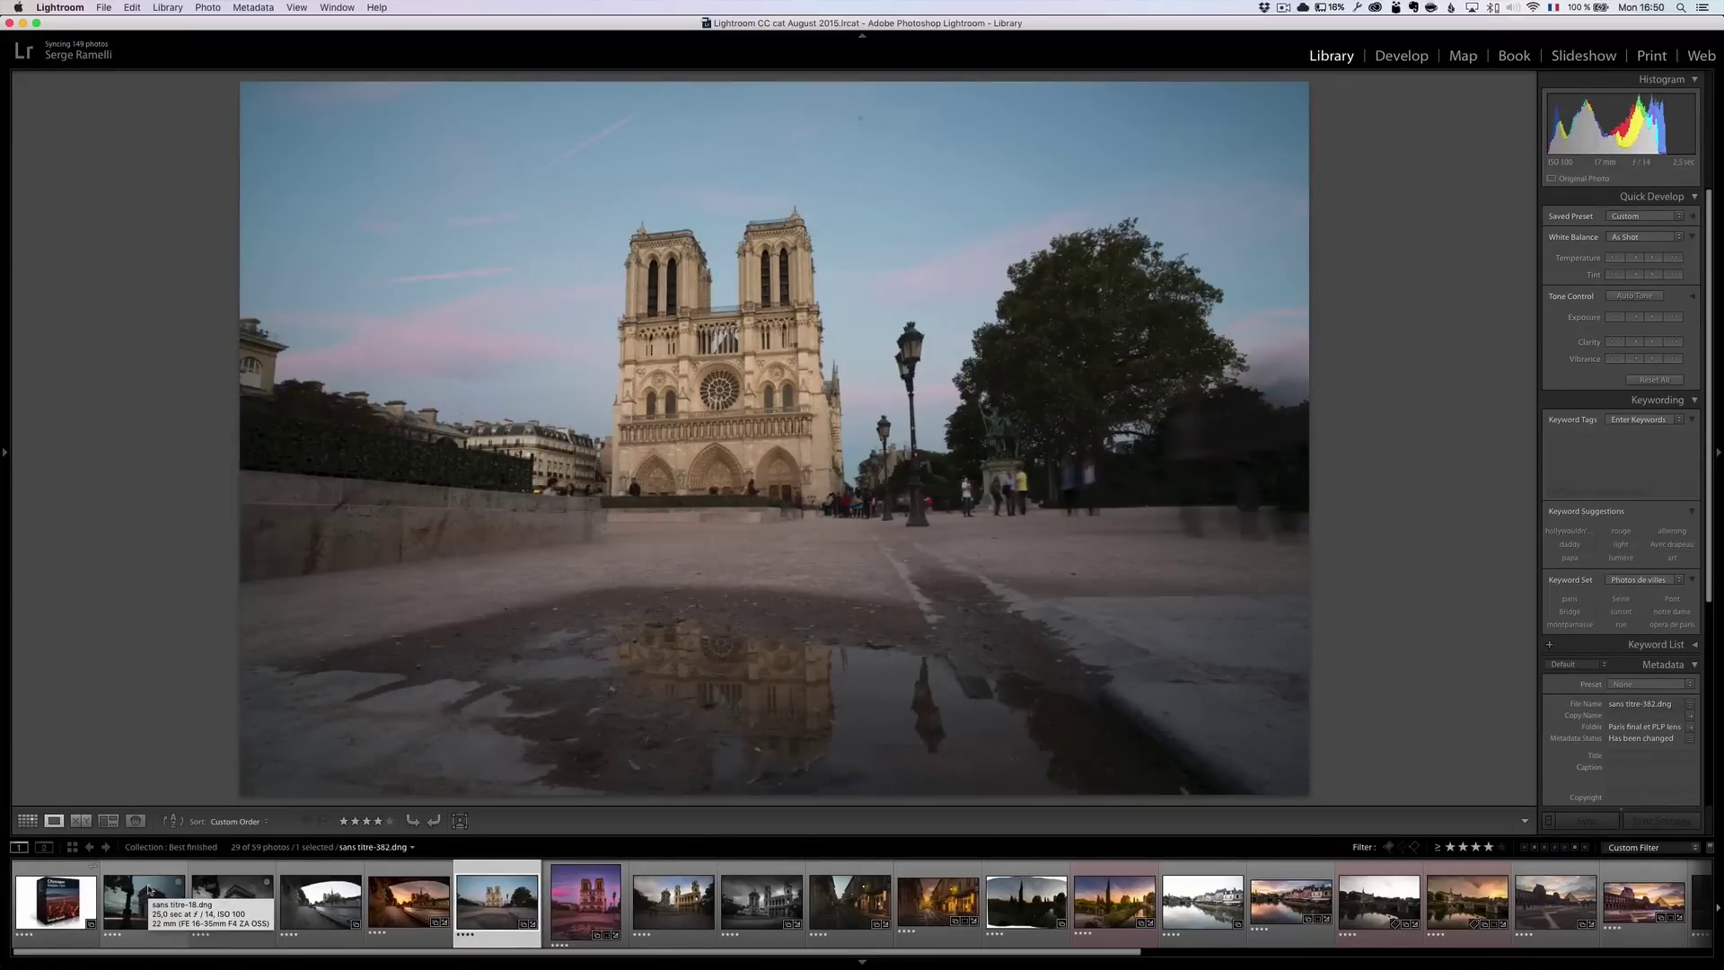
key("Right")
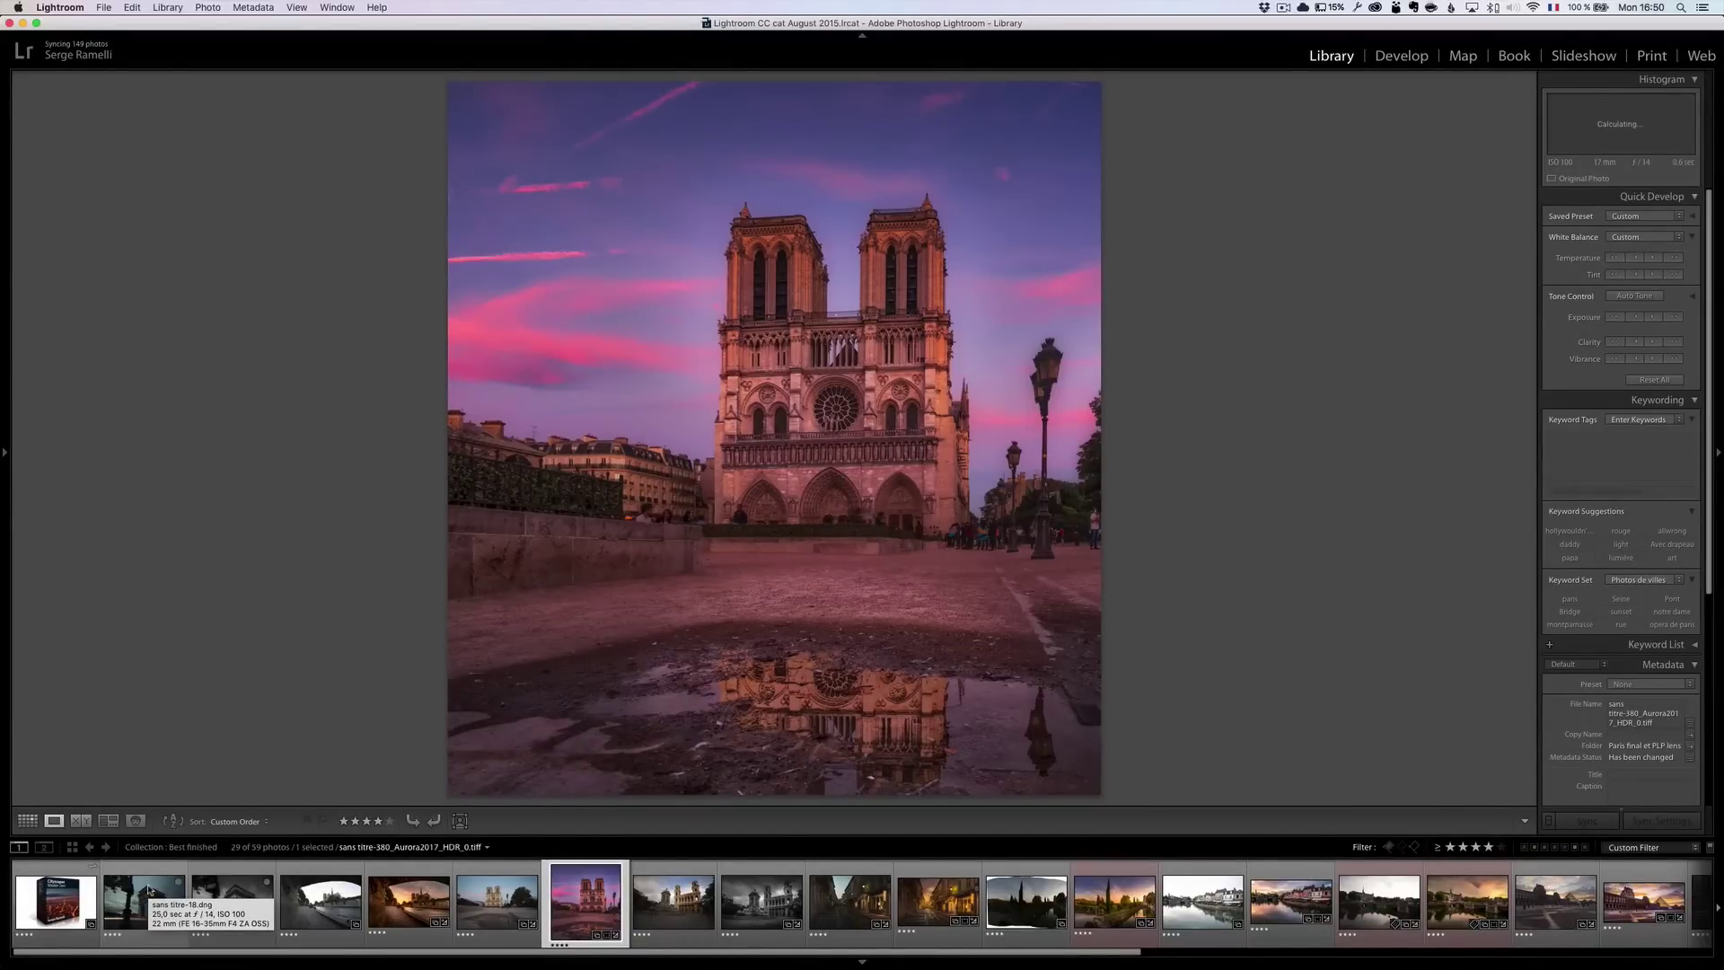
key("Right")
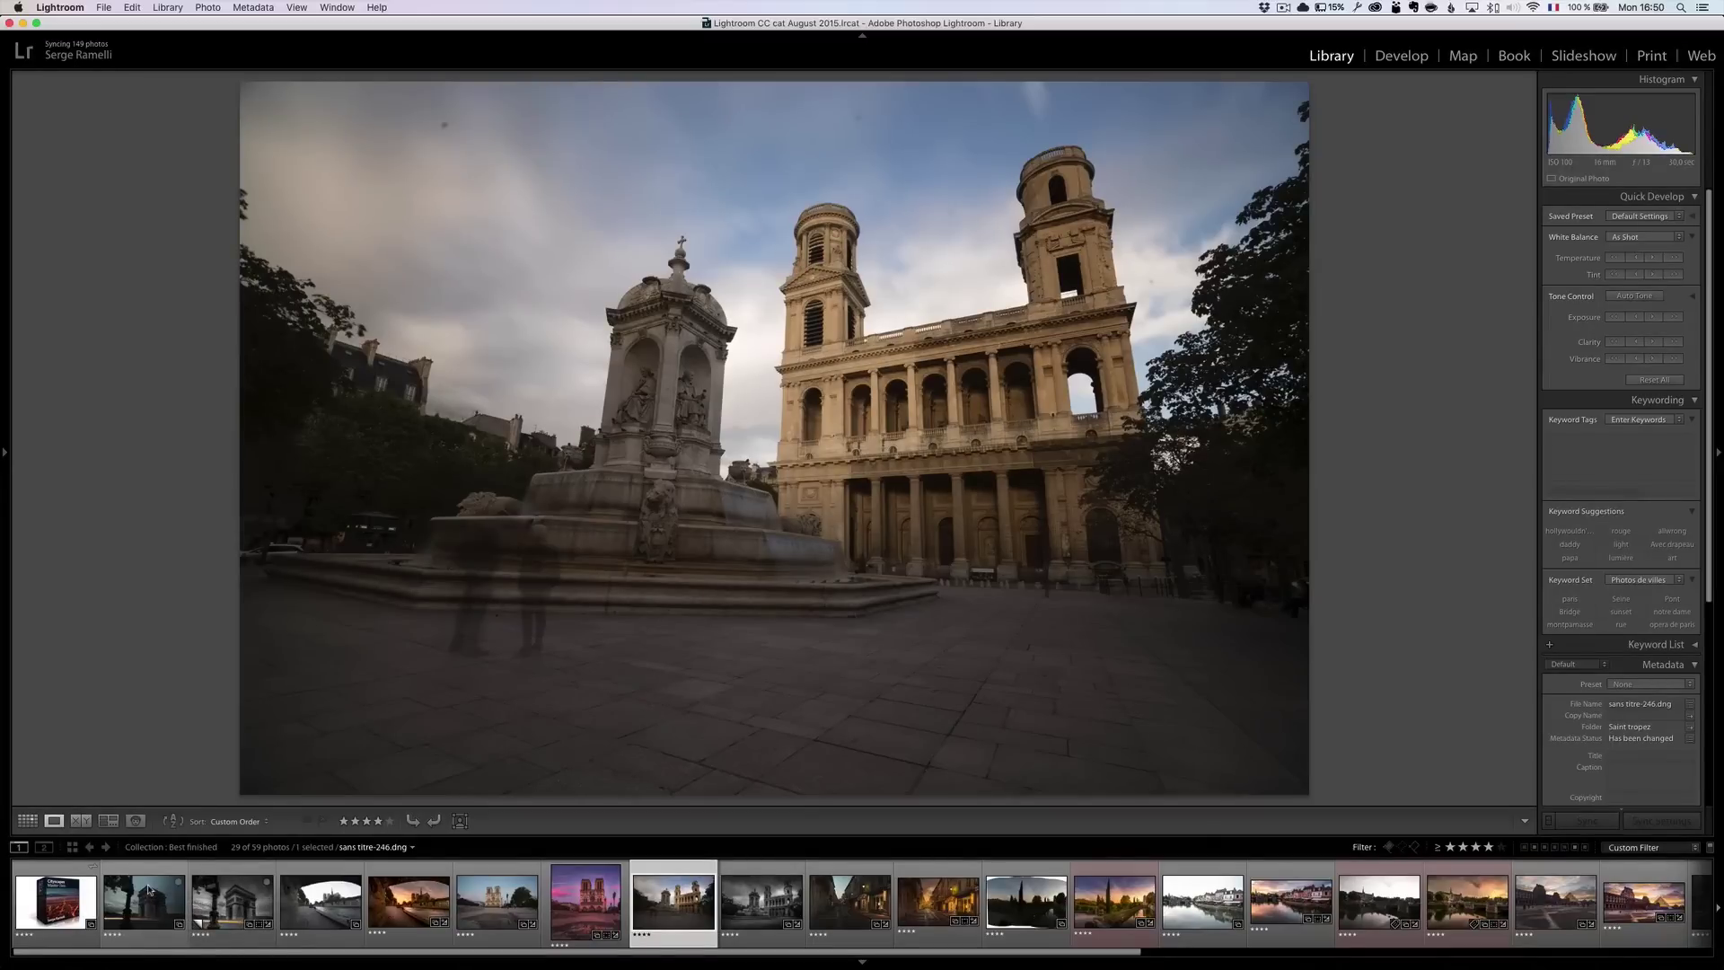
Page through the fountain, street and garden panorama edits to the Amiens café photo sans titre-48.dng.
key("Right")
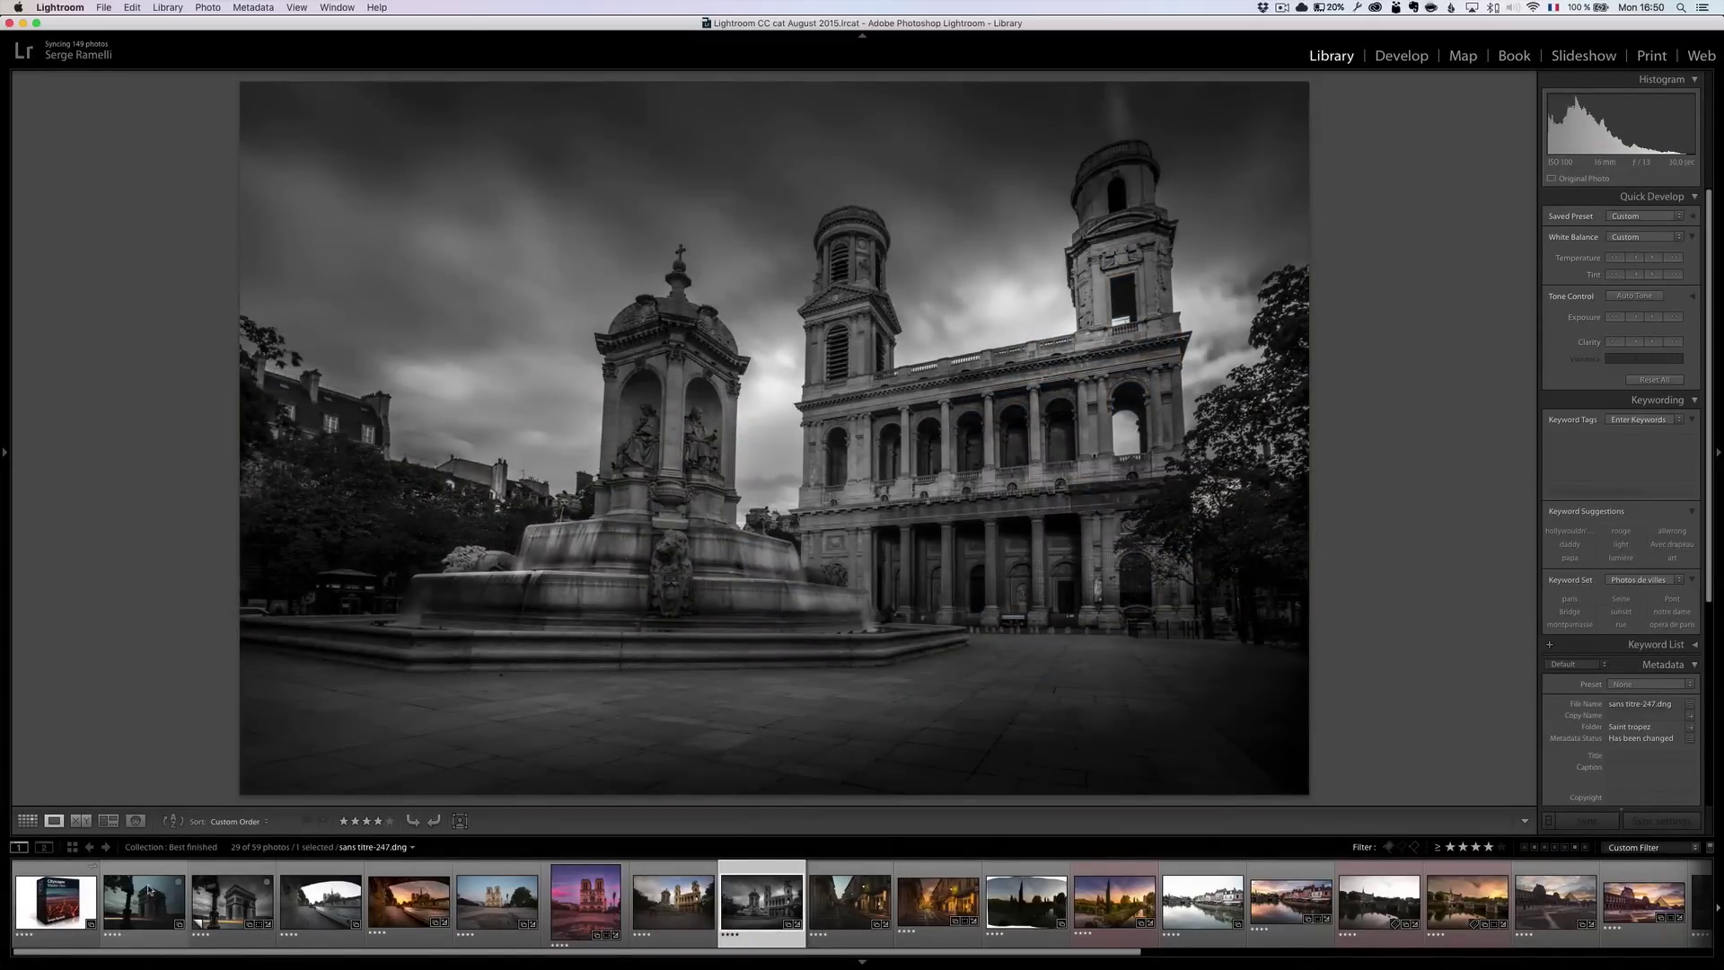
key("Right")
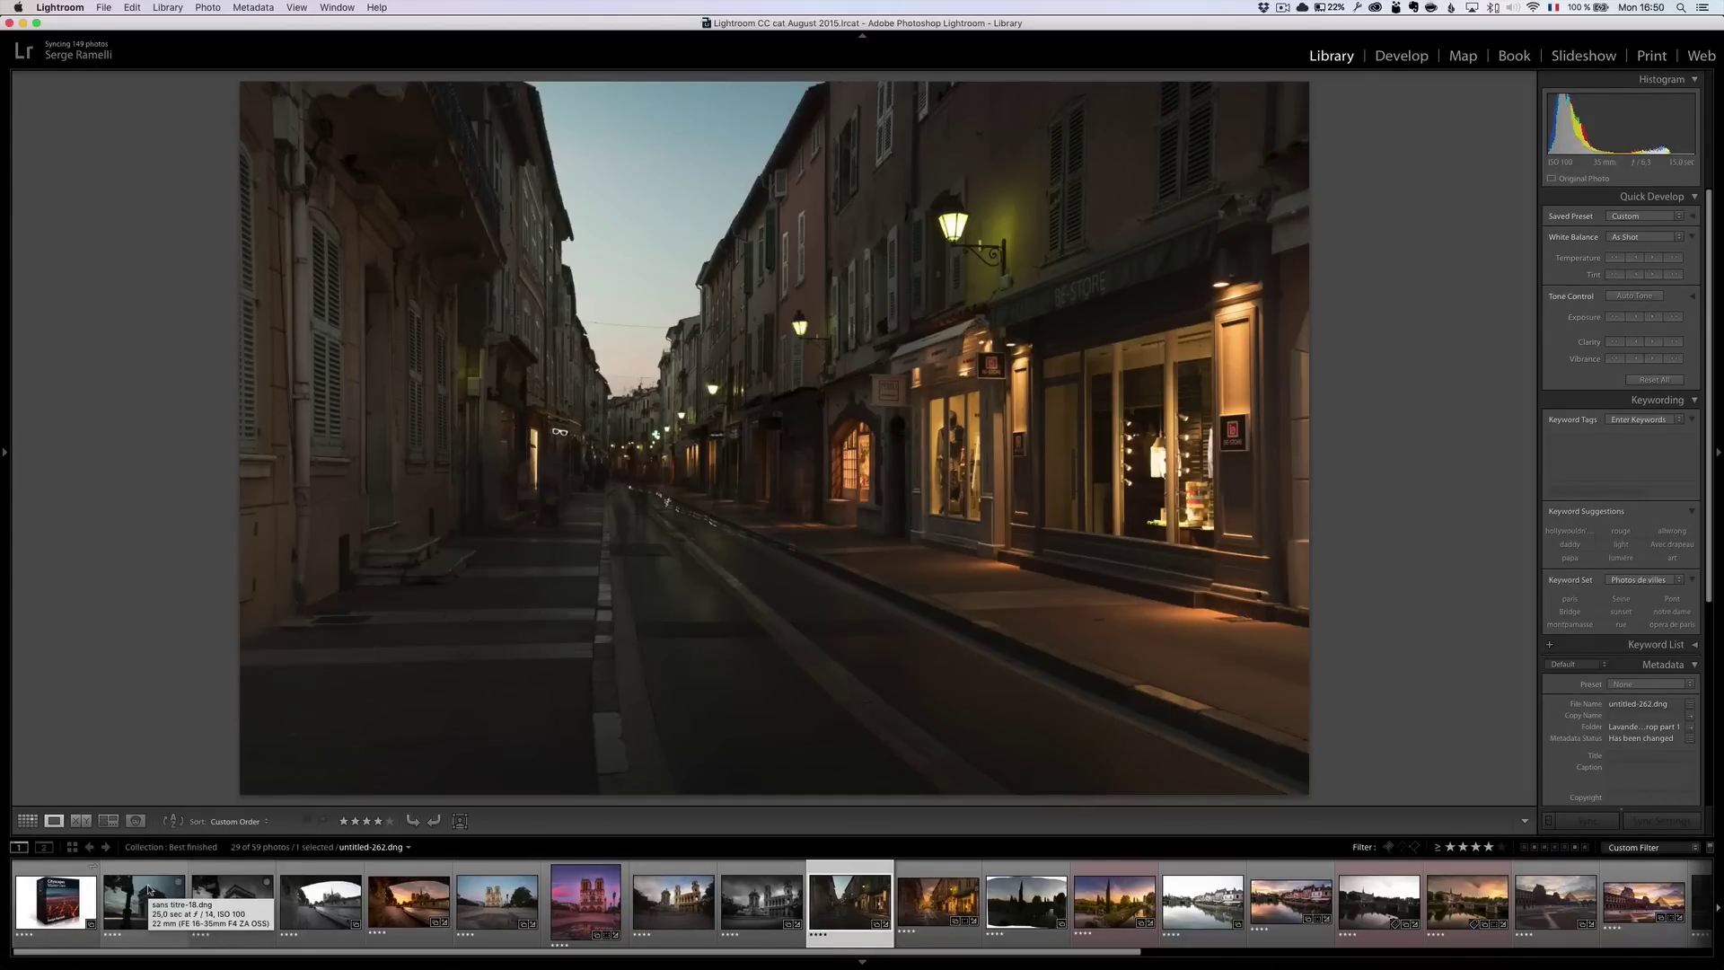
key("Right")
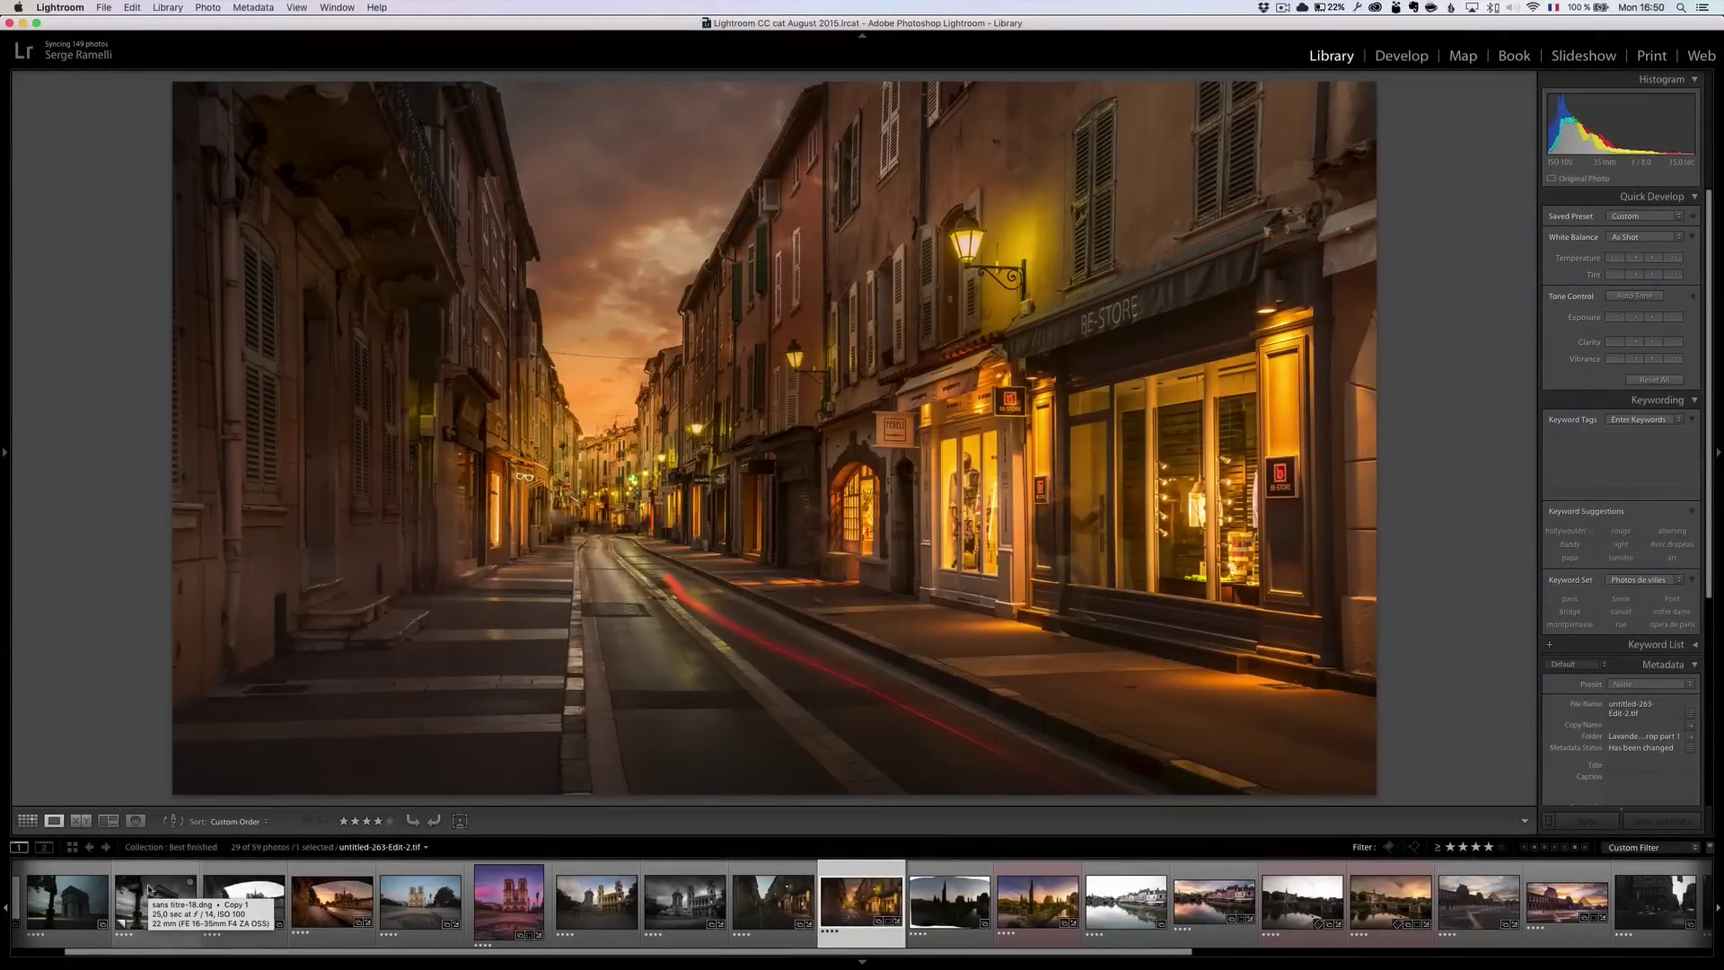
key("Right")
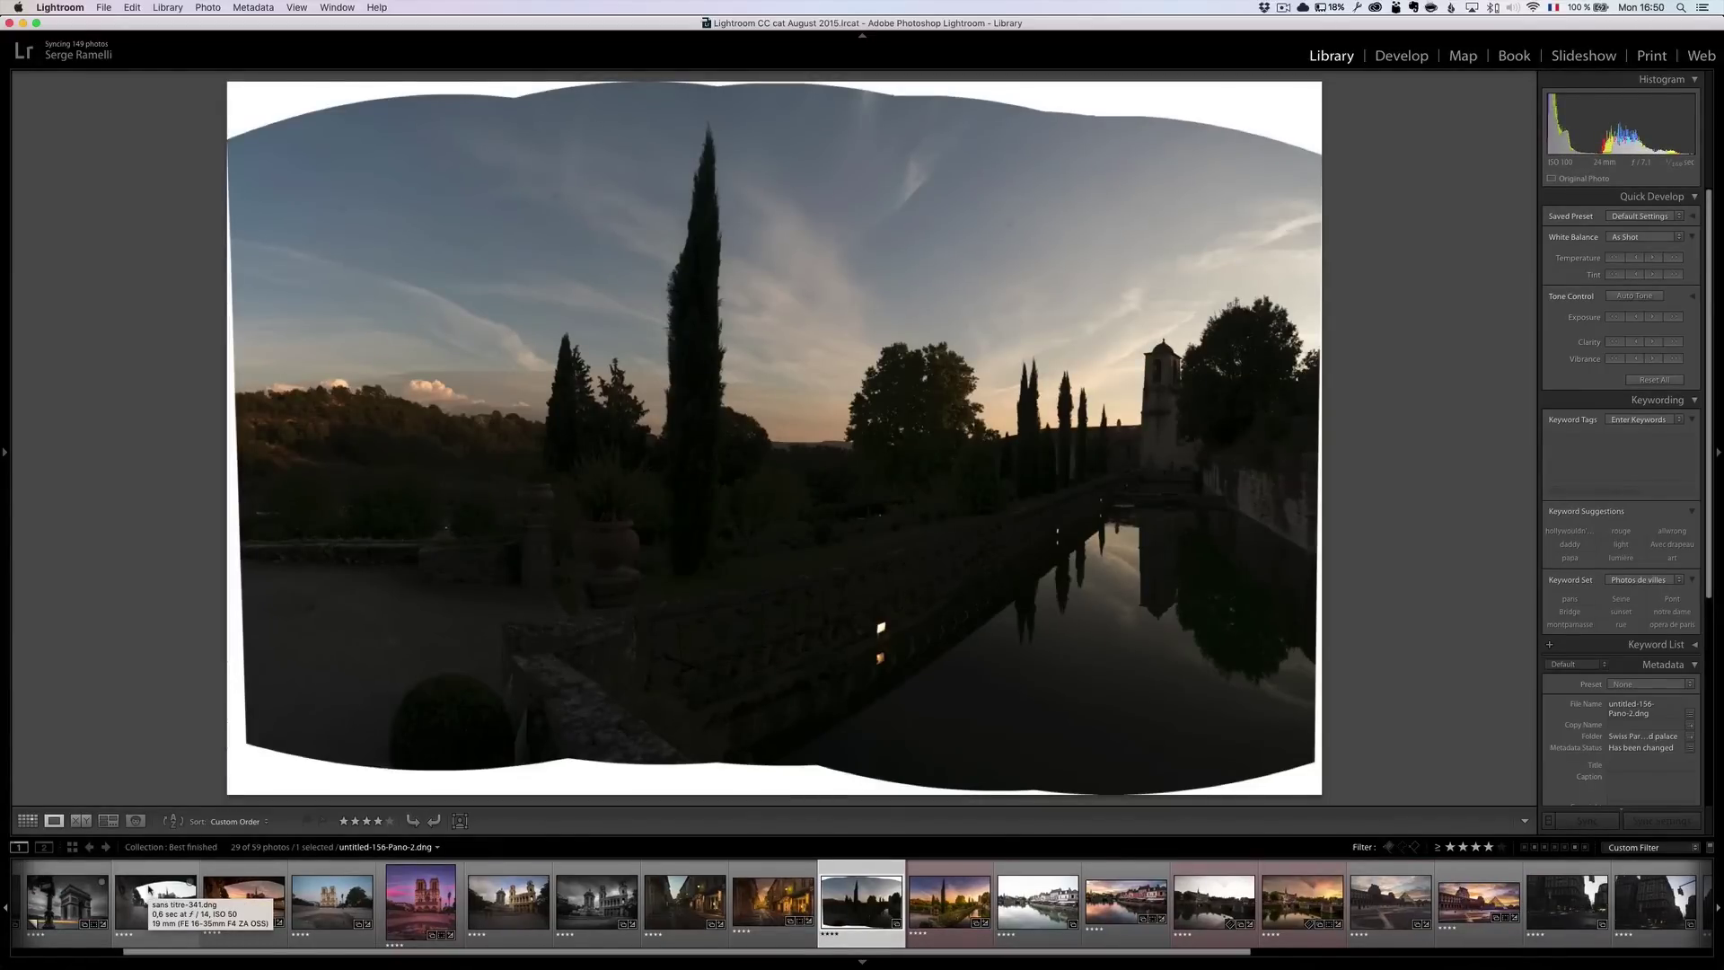
key("Right")
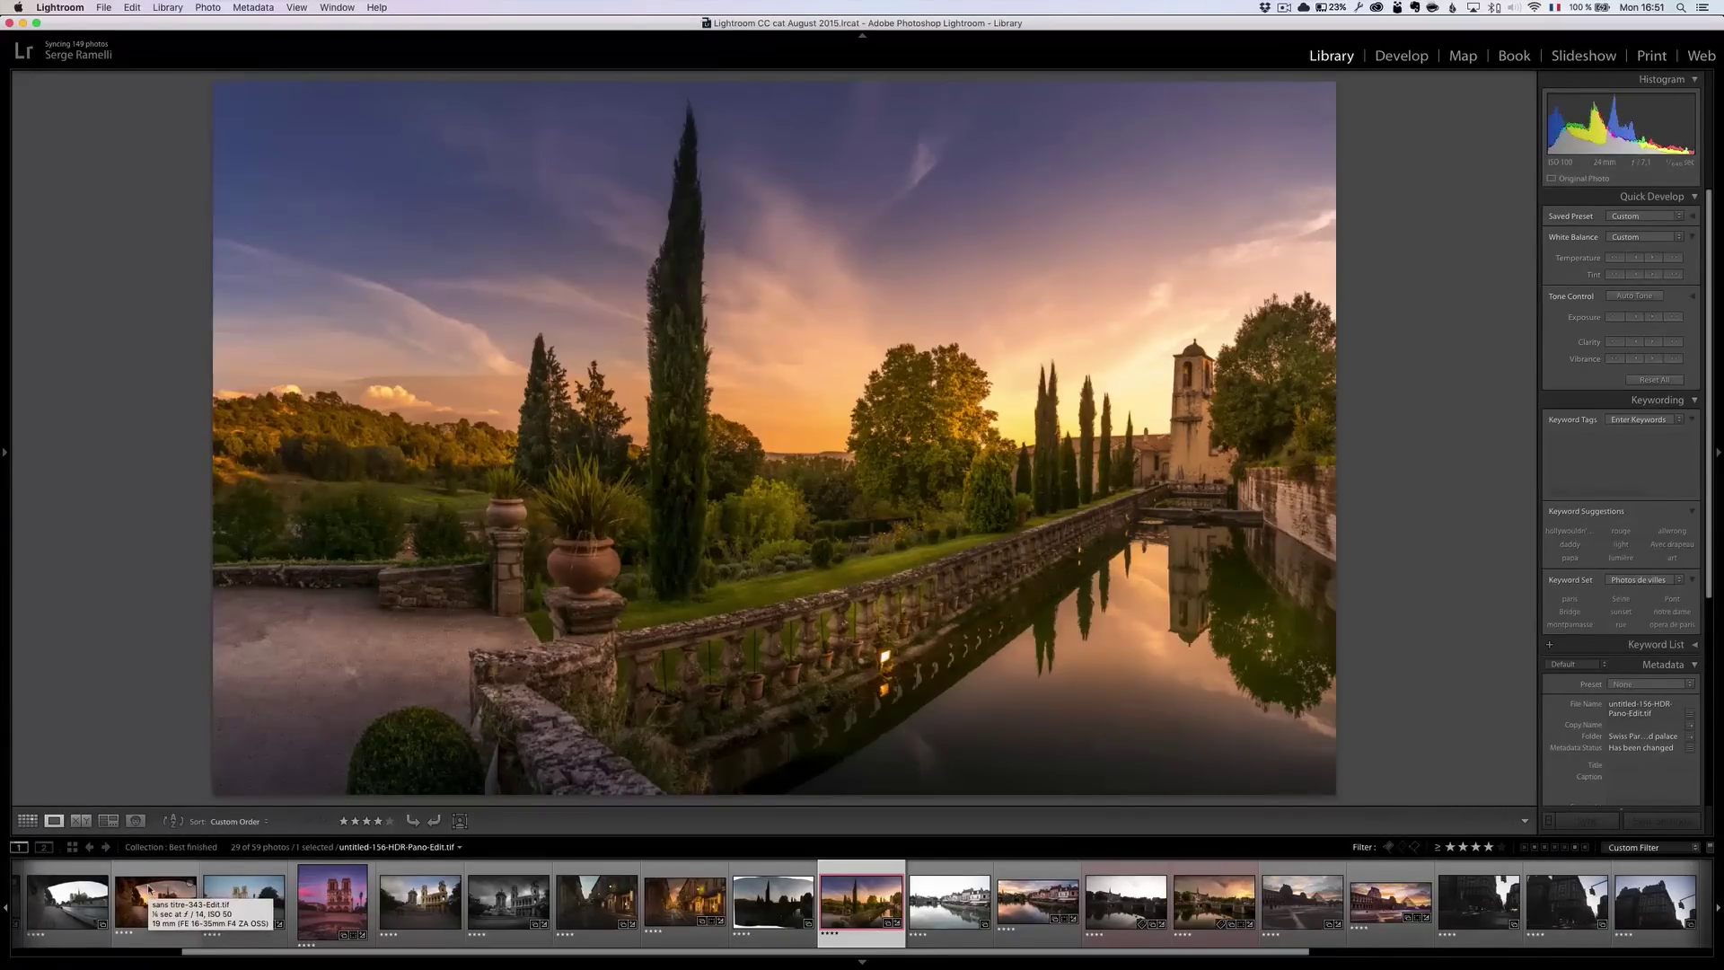
key("Right")
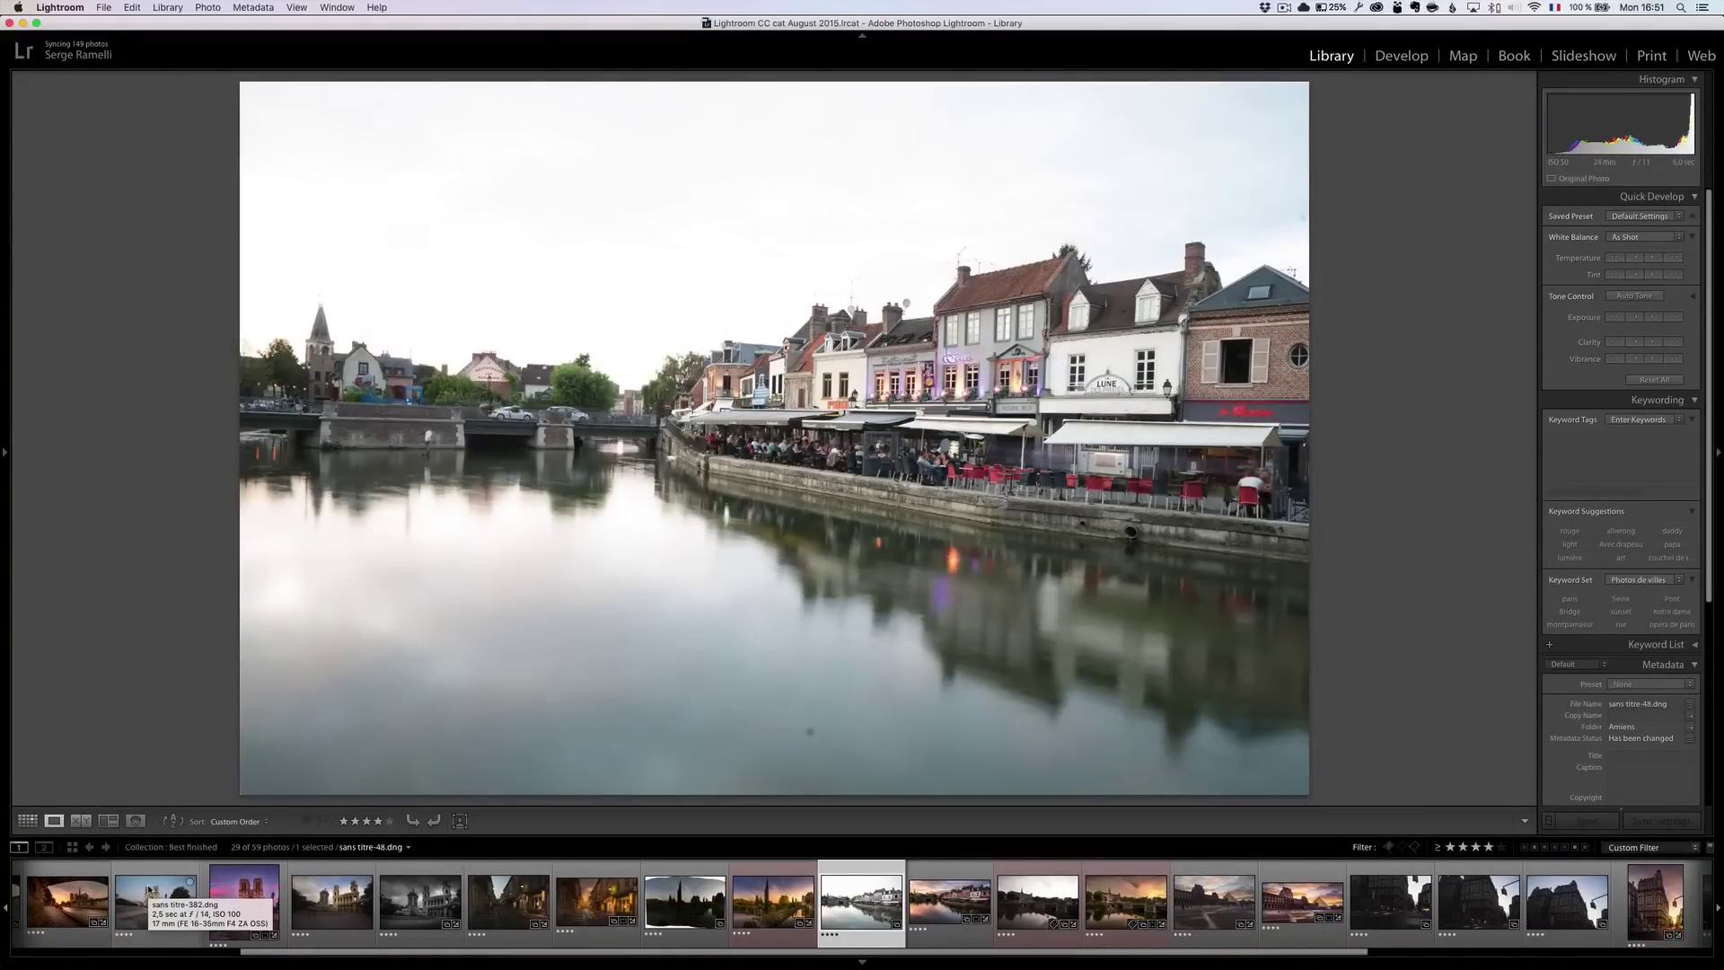
Step through the Amiens and Louvre originals and sunset edits, stopping on the unedited untitled-5.dng street corner.
key("Right")
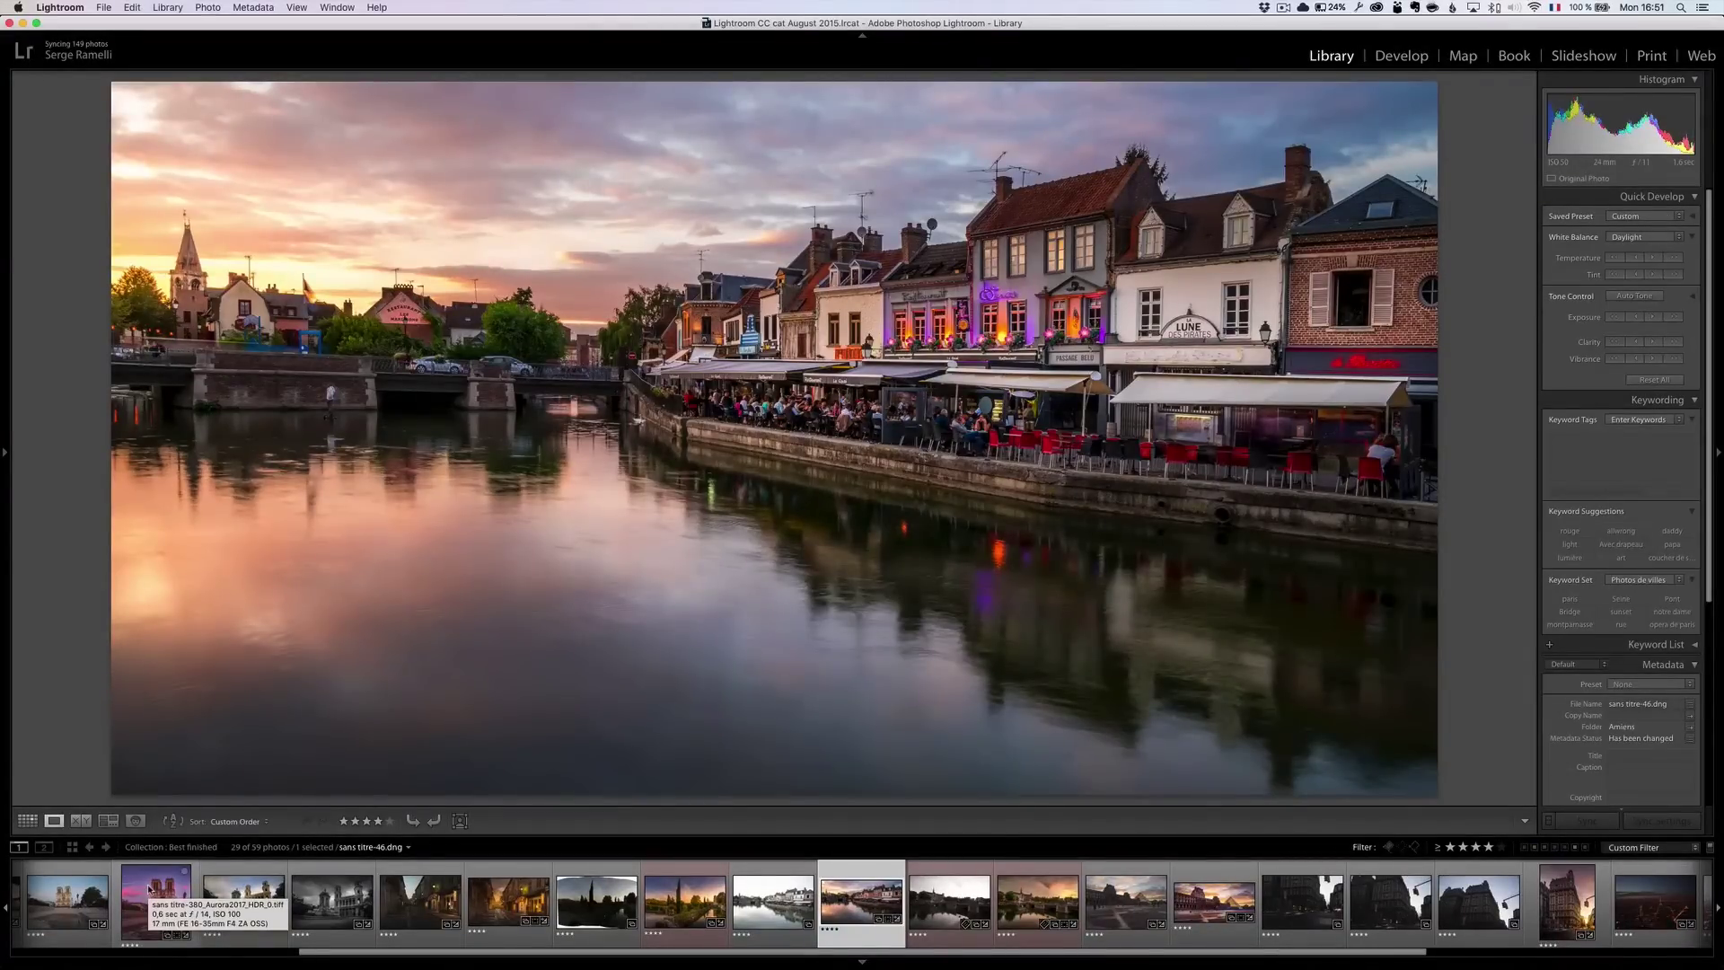
key("Right")
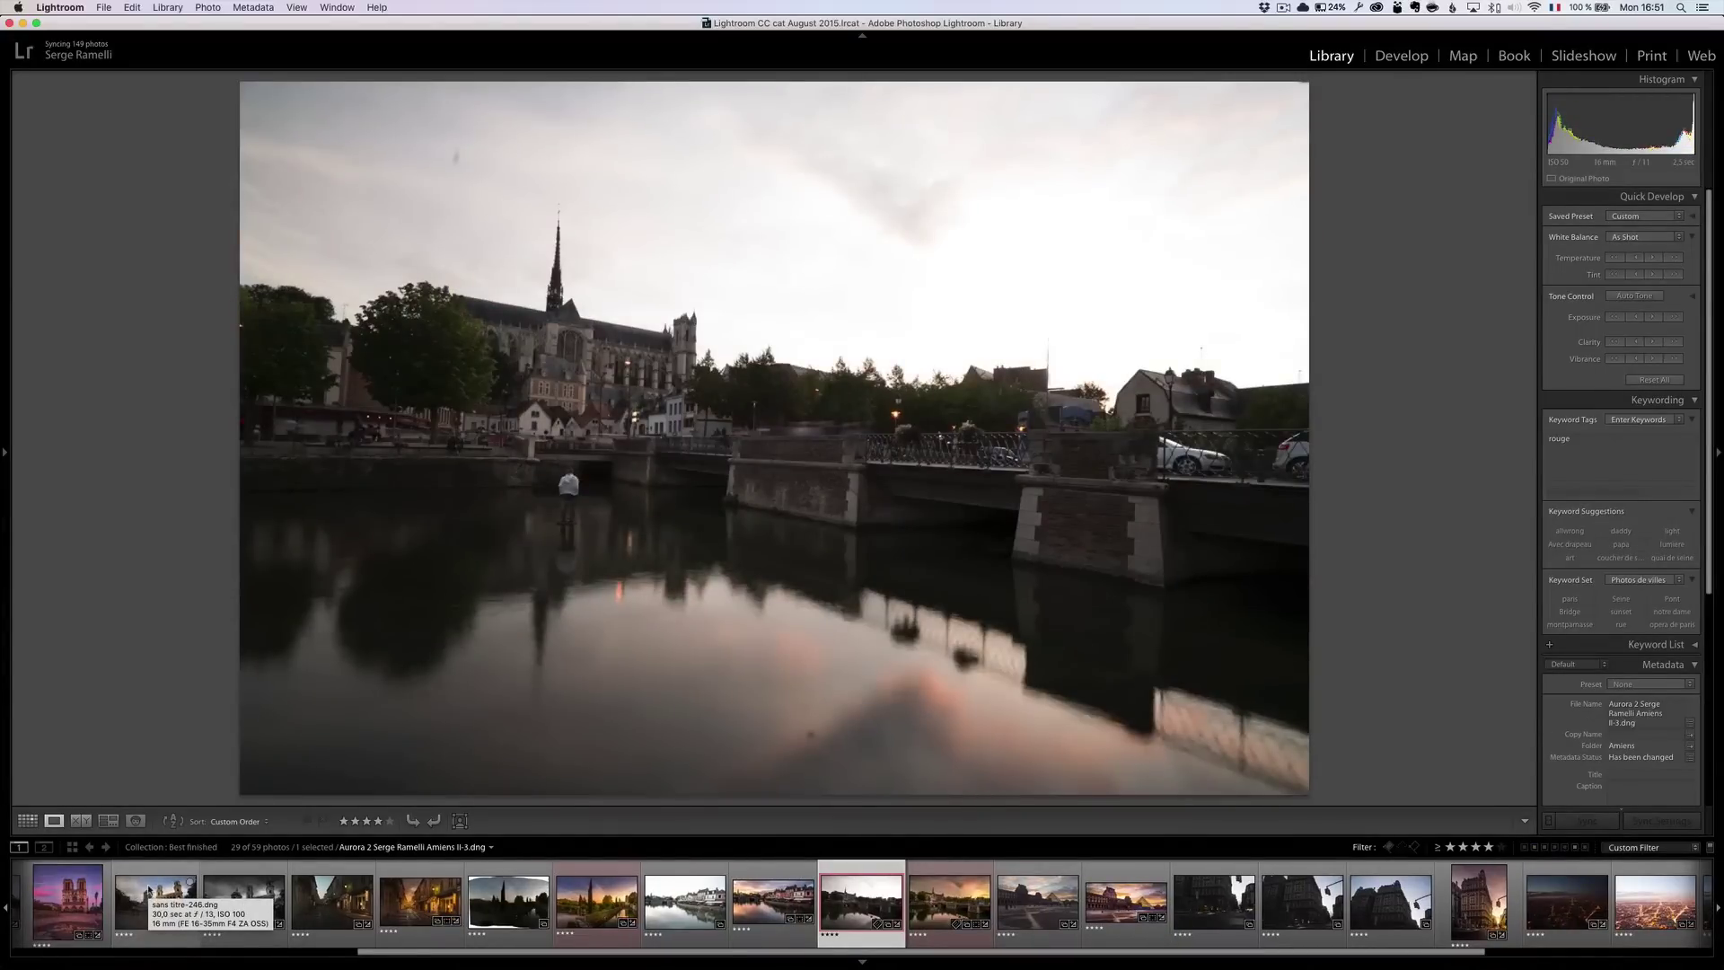
key("Right")
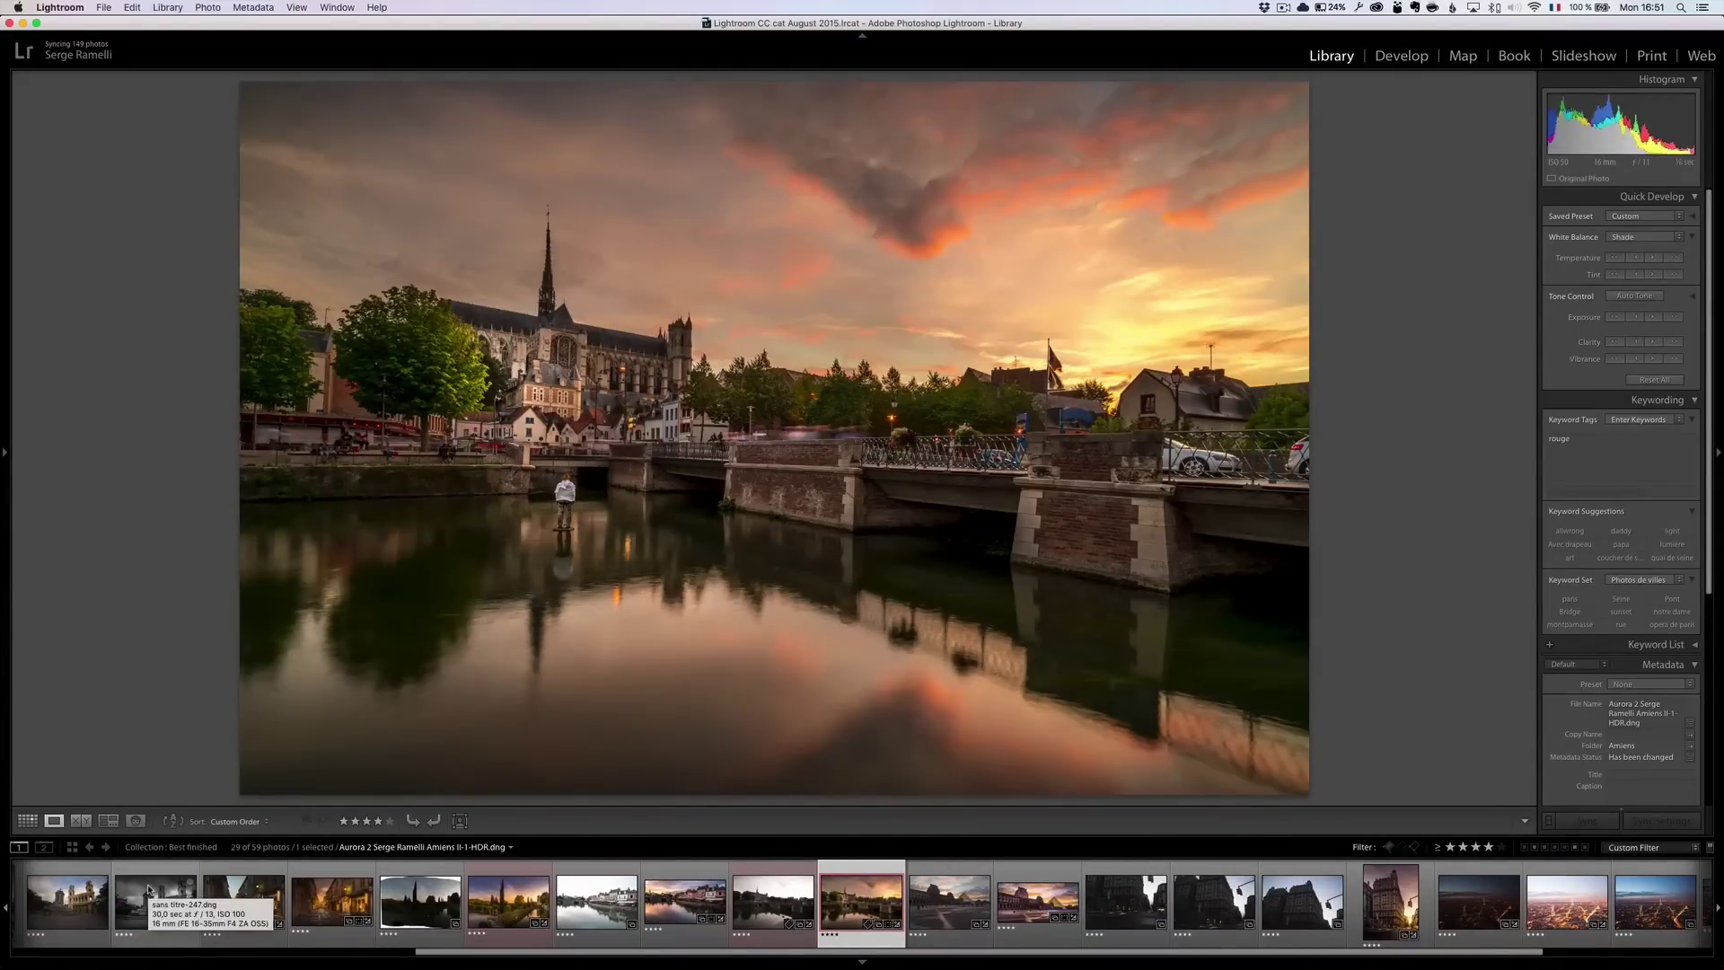
key("Right")
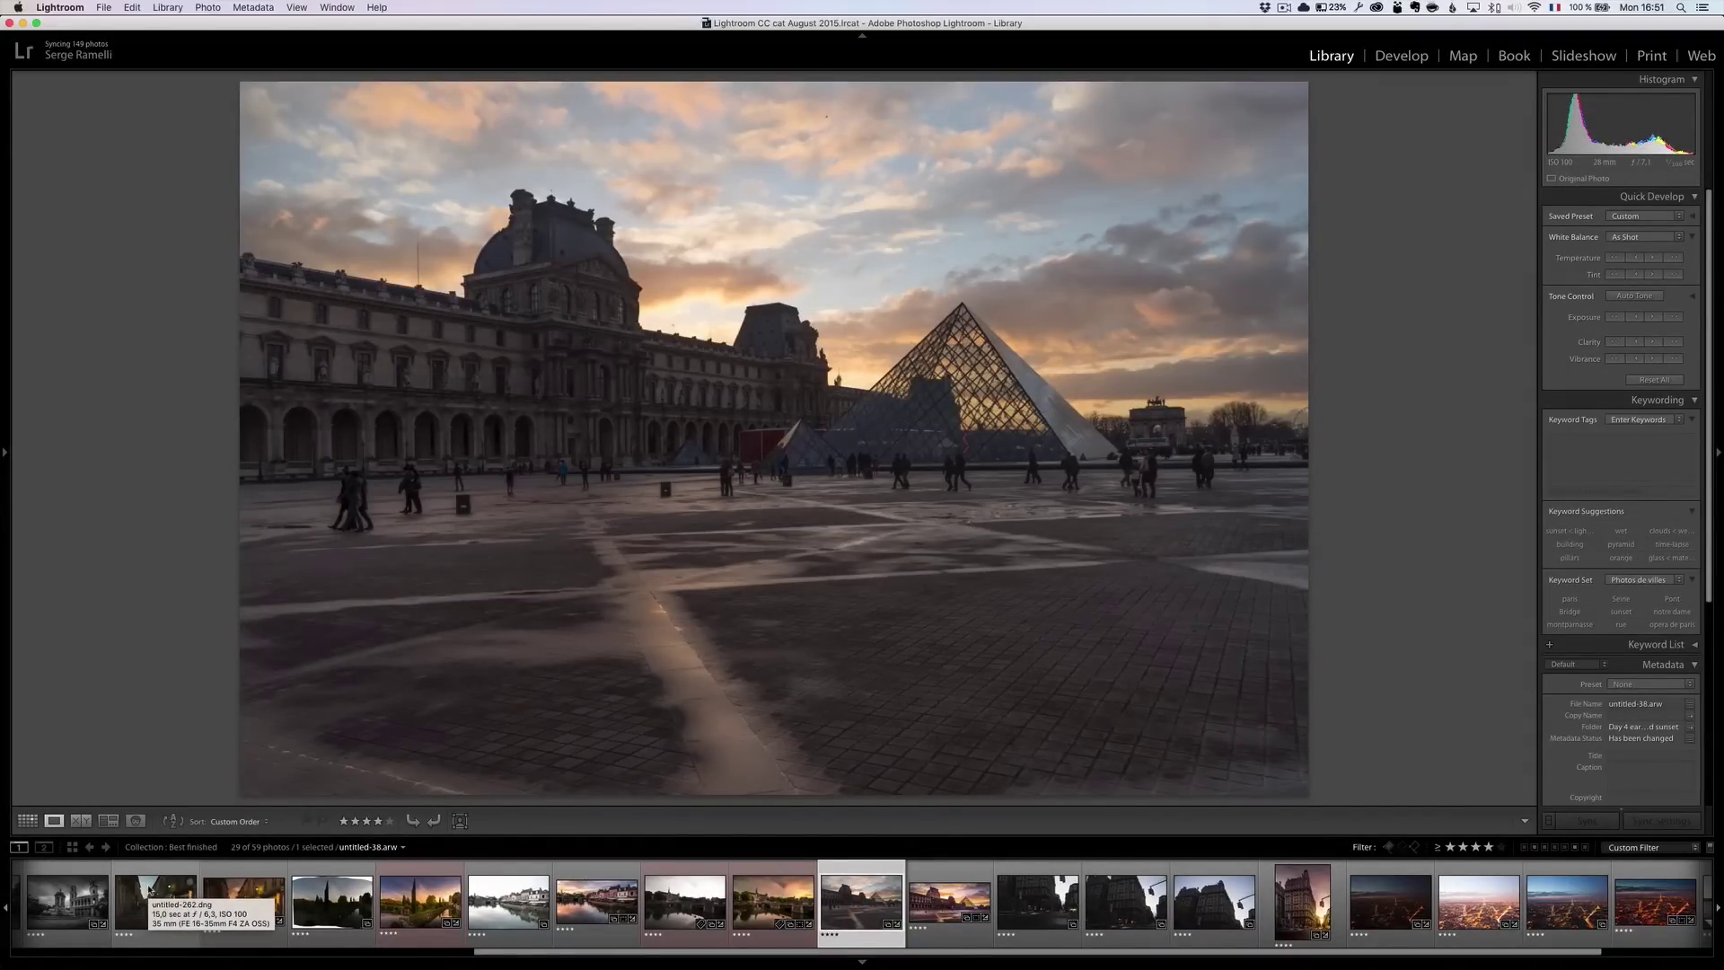
key("Right")
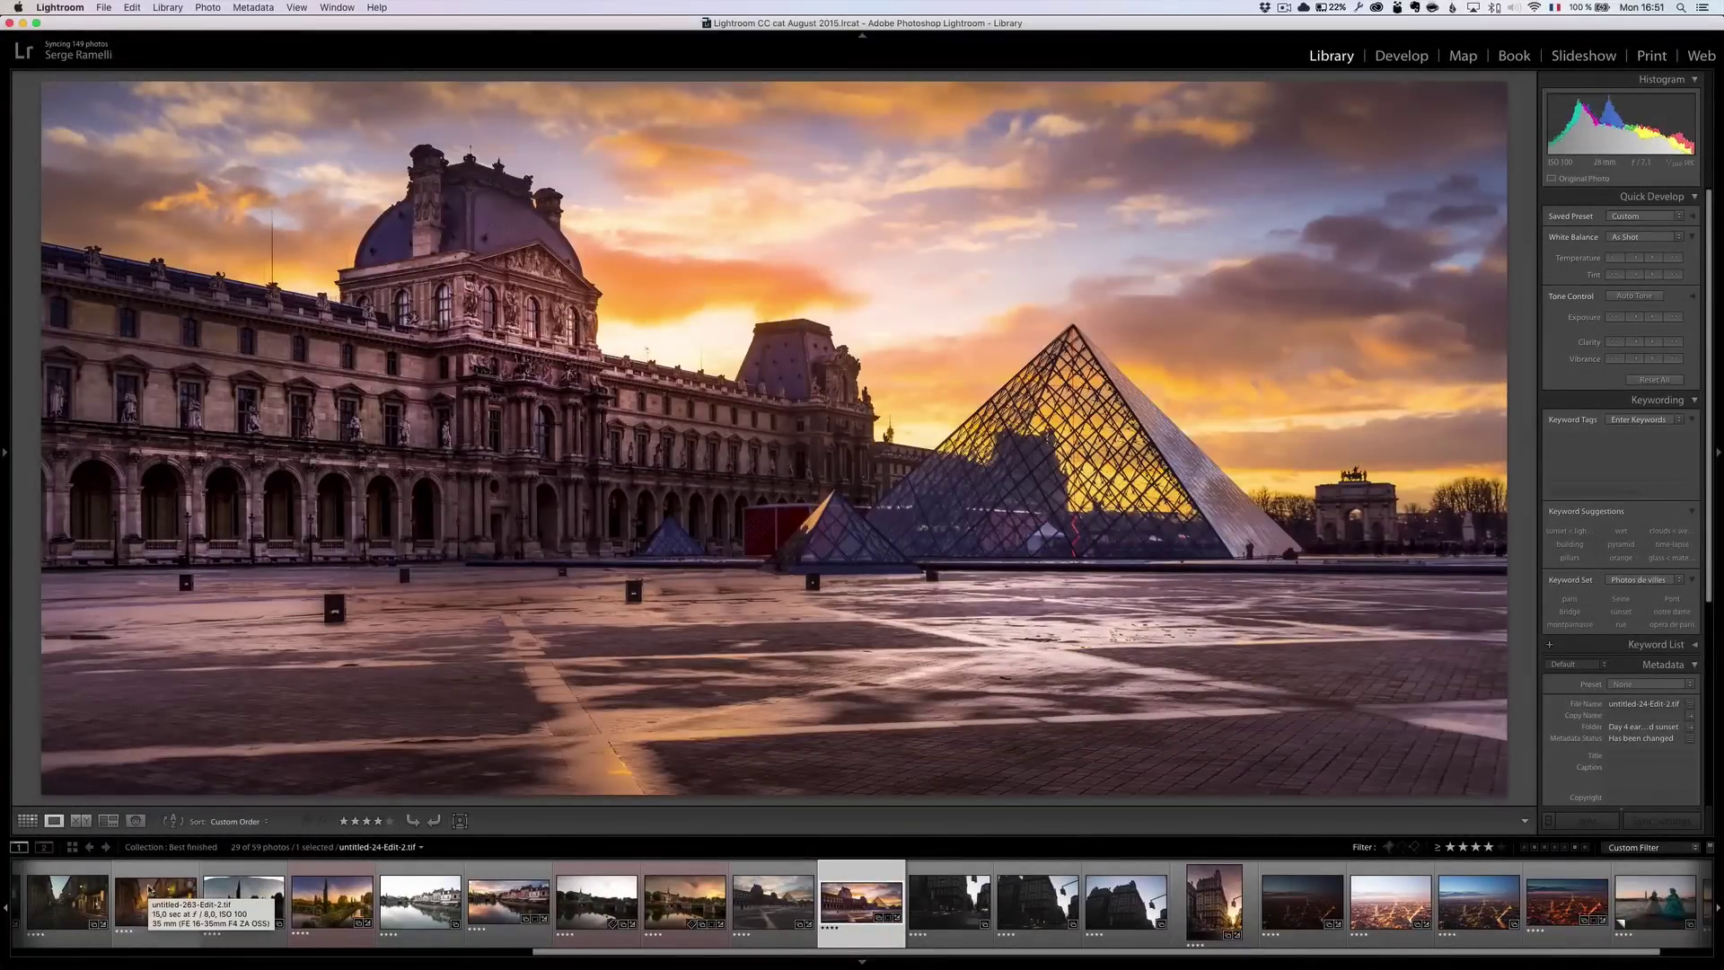
key("Right")
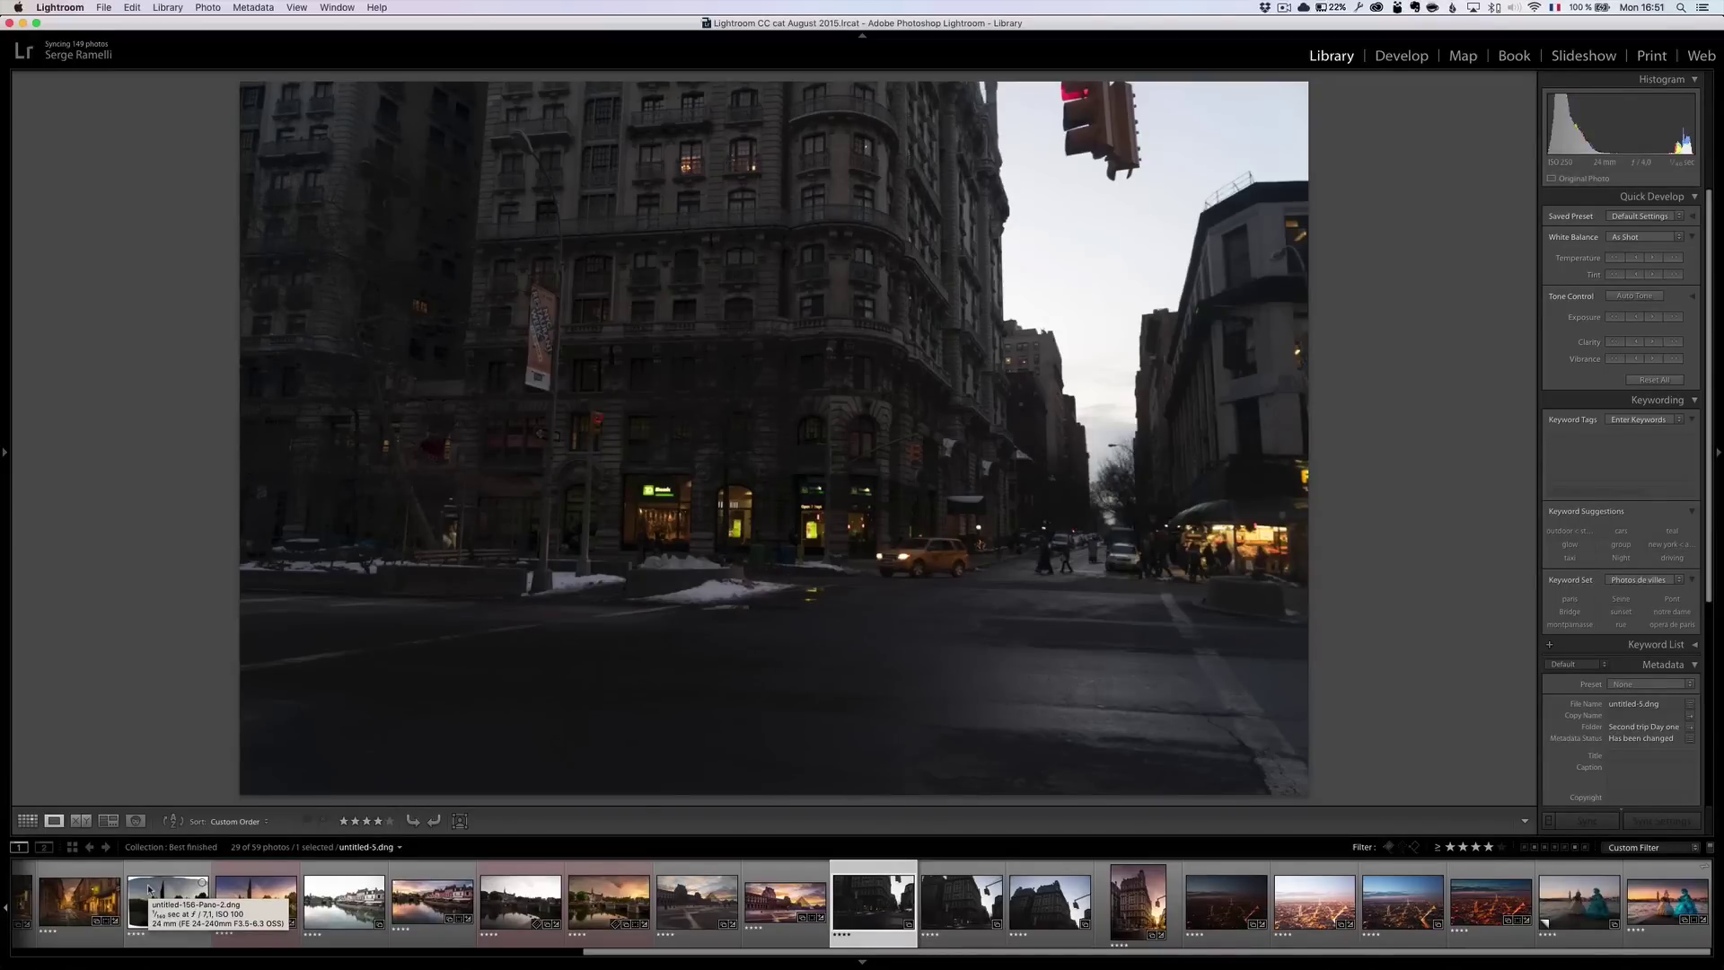
Advance past the street-corner panorama and Paris night HDR pairs to the edited VeniceDayOne-3.dng carnival image.
key("Right")
key("Right")
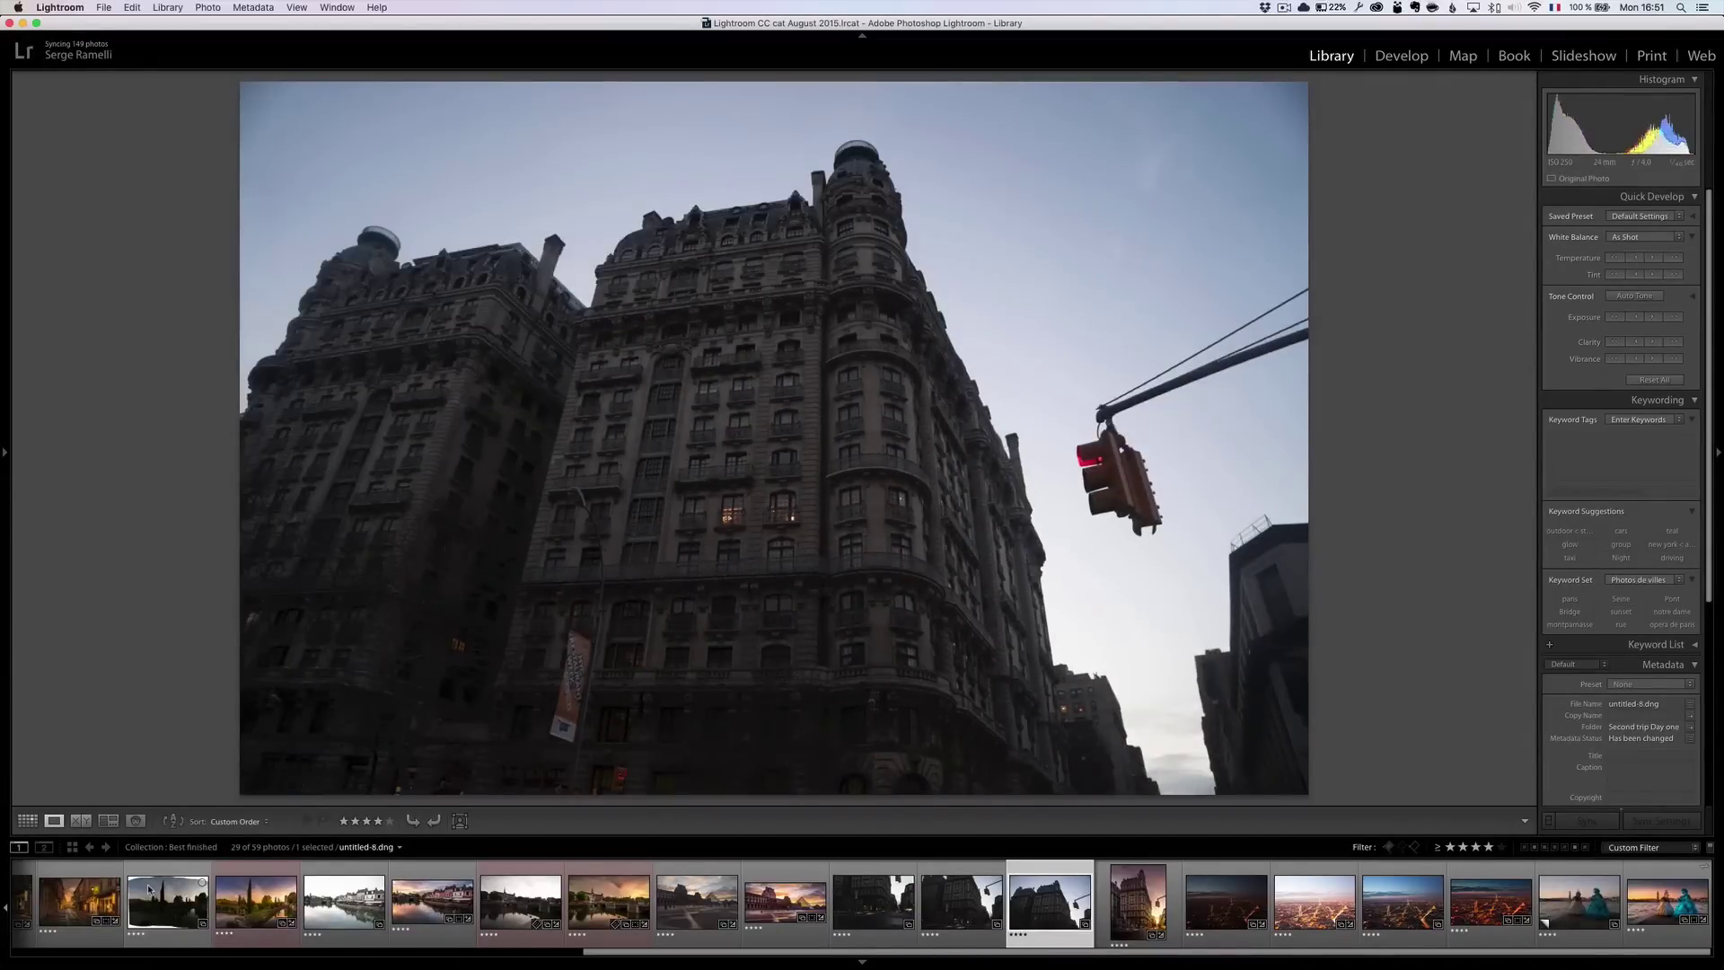
key("Right")
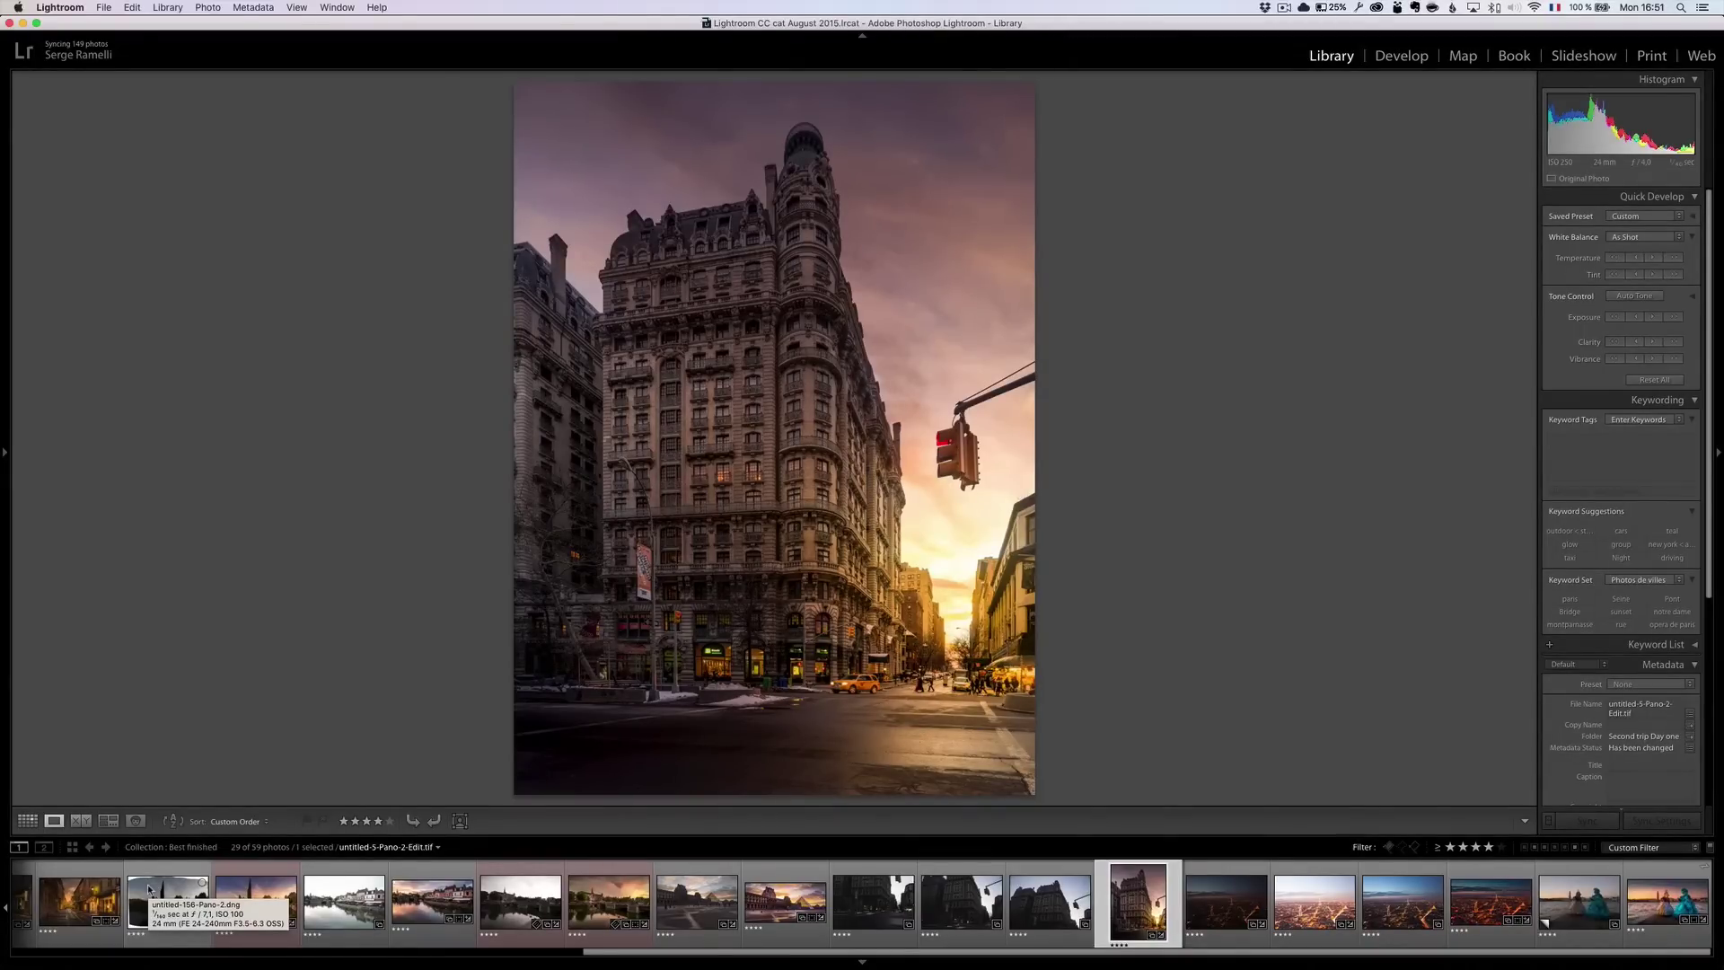
key("Right")
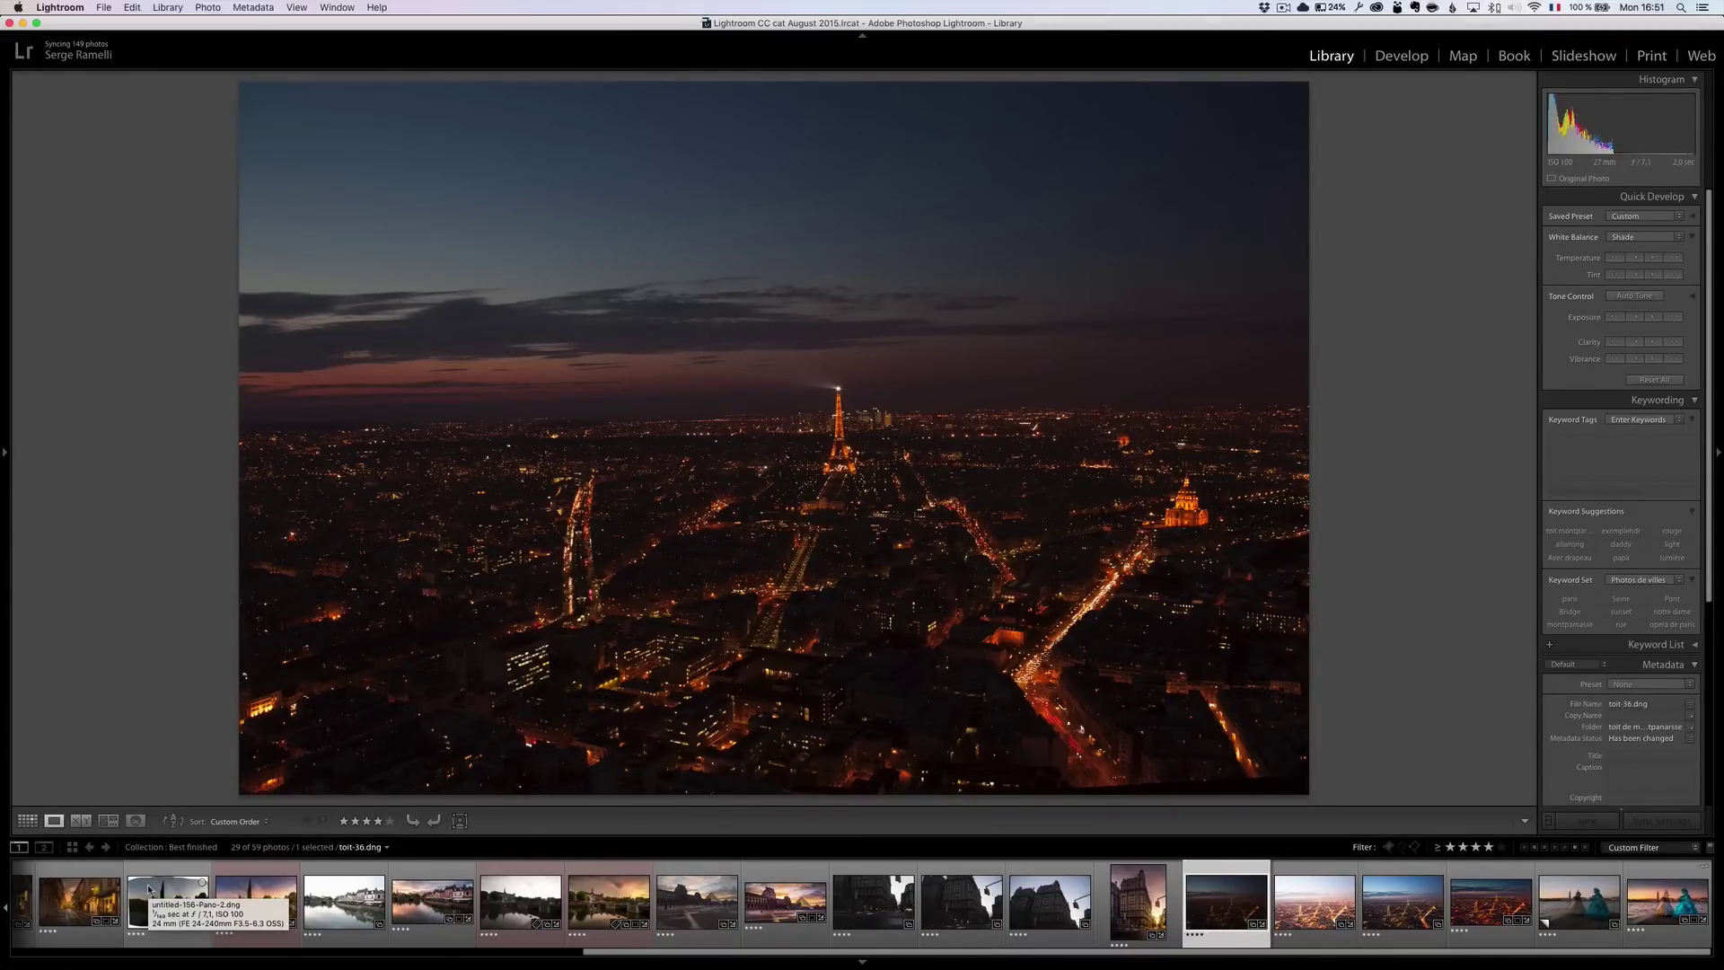
key("Right")
key("Right")
key("Right")
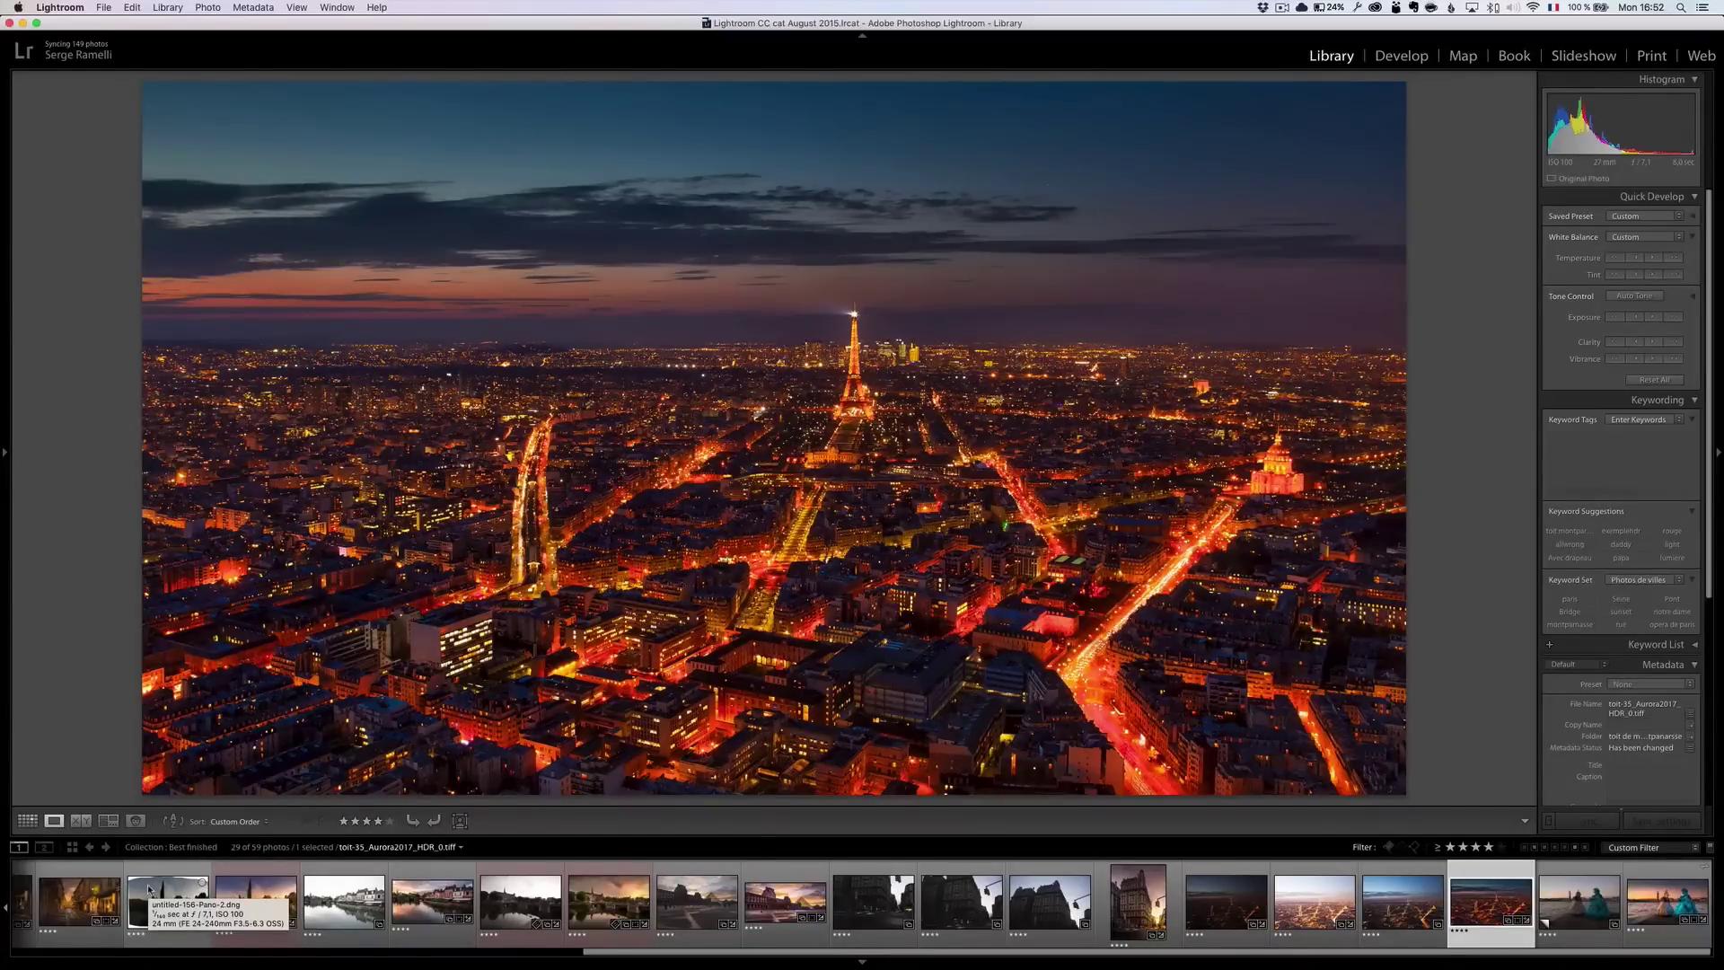
key("Right")
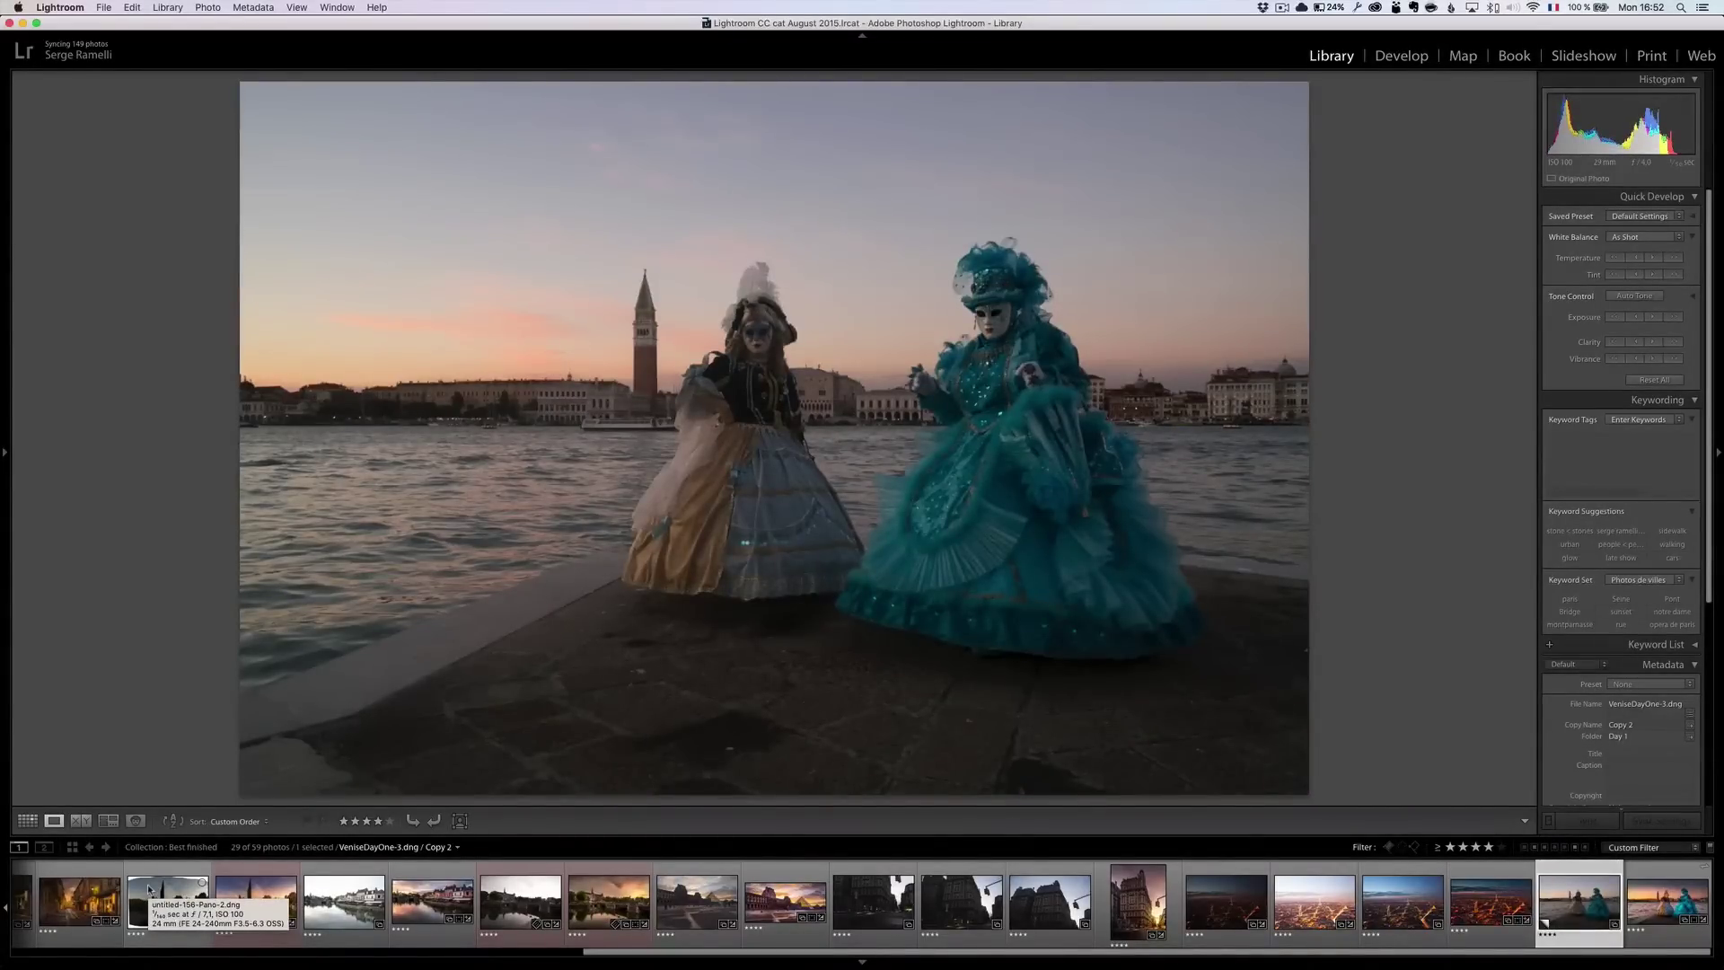
key("Right")
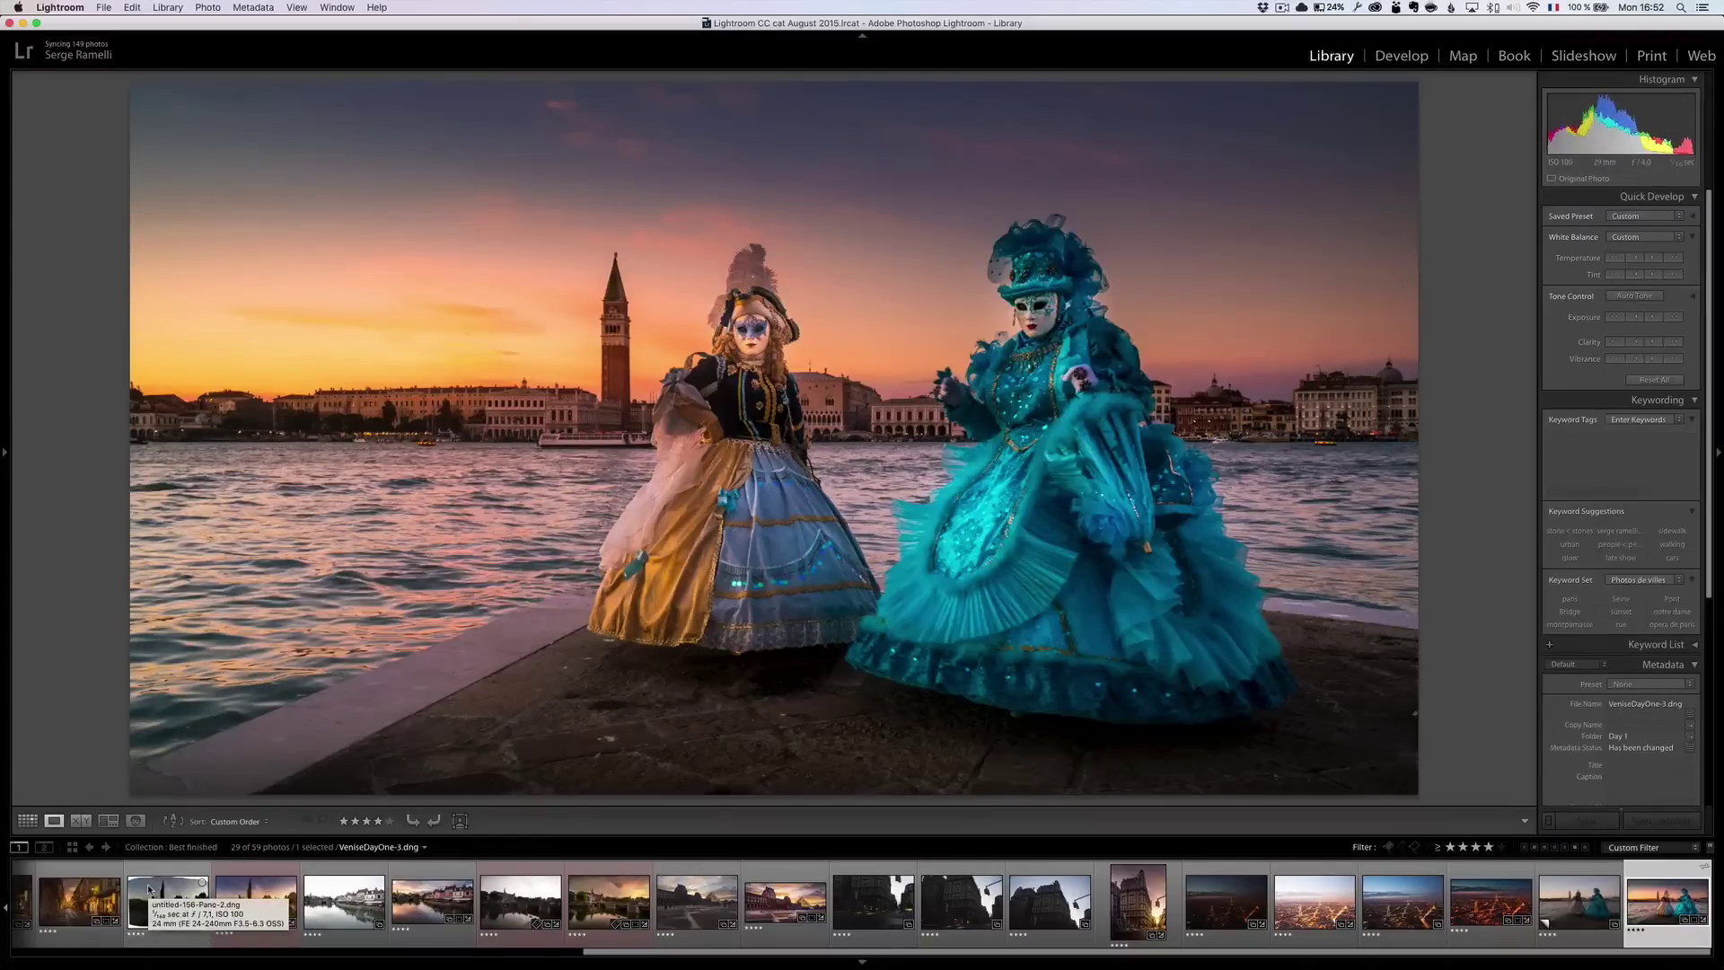